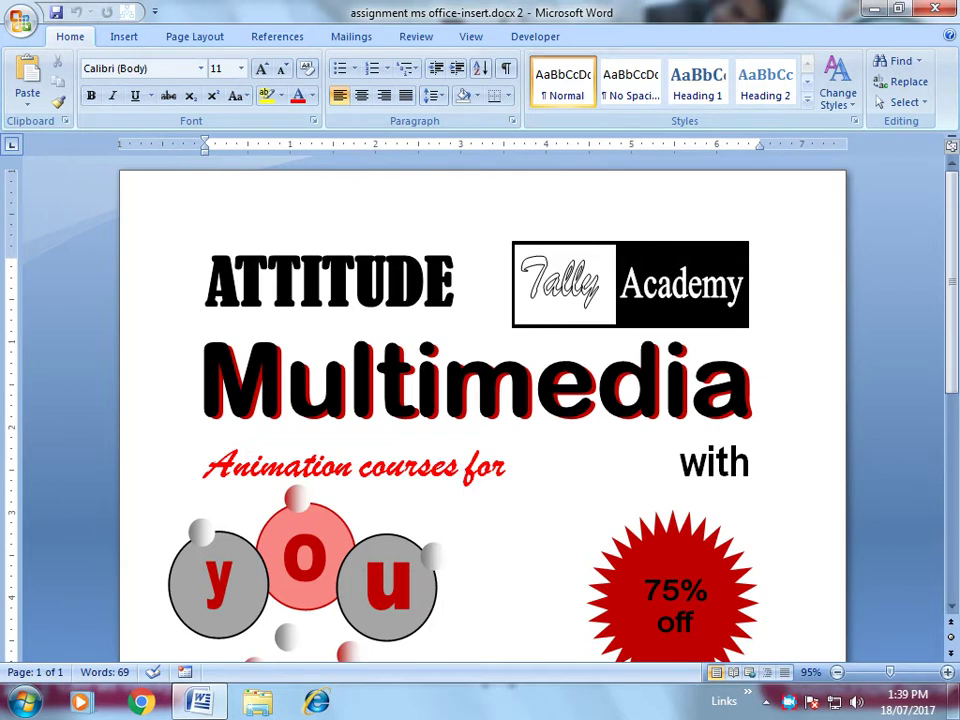
Step: Scroll through the ATTITUDE Multimedia flyer, then open the Office menu's New option
{"action": "scroll", "coordinate": [480, 410], "scroll_direction": "down", "scroll_amount": 3}
{"action": "scroll", "coordinate": [480, 410], "scroll_direction": "down", "scroll_amount": 4}
{"action": "scroll", "coordinate": [480, 410], "scroll_direction": "down", "scroll_amount": 1}
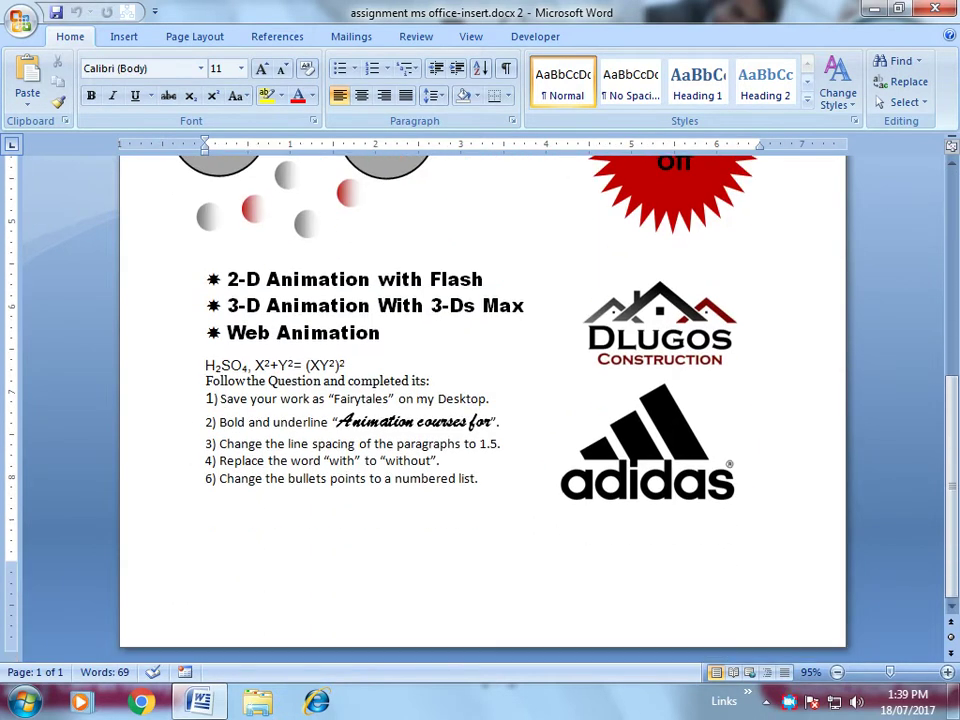
{"action": "scroll", "coordinate": [480, 410], "scroll_direction": "up", "scroll_amount": 5}
{"action": "scroll", "coordinate": [480, 410], "scroll_direction": "up", "scroll_amount": 3}
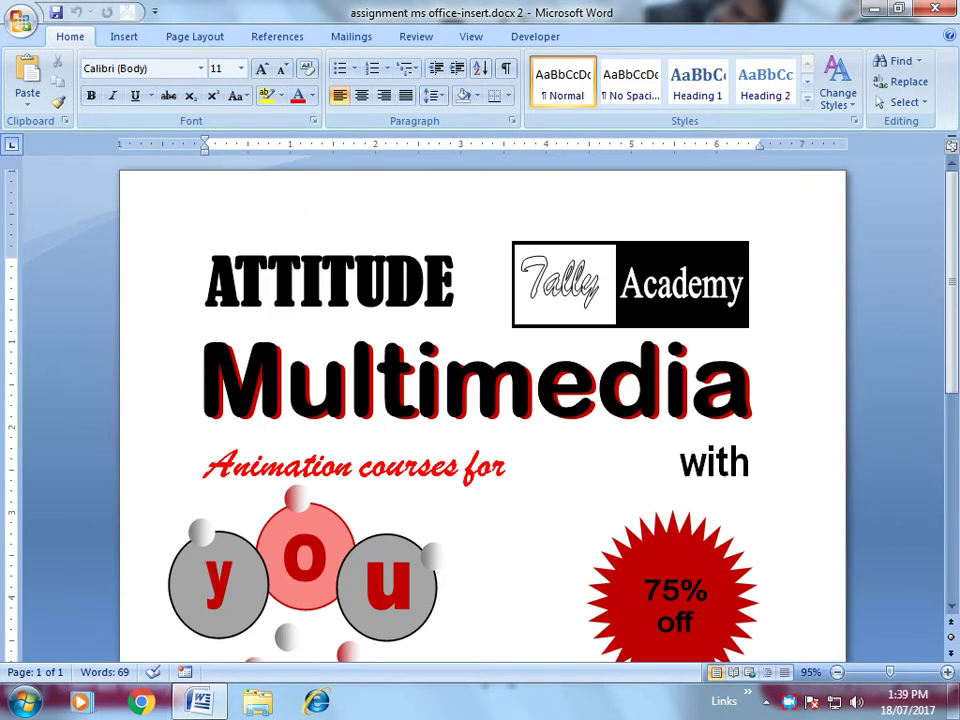
{"action": "scroll", "coordinate": [480, 410], "scroll_direction": "down", "scroll_amount": 1}
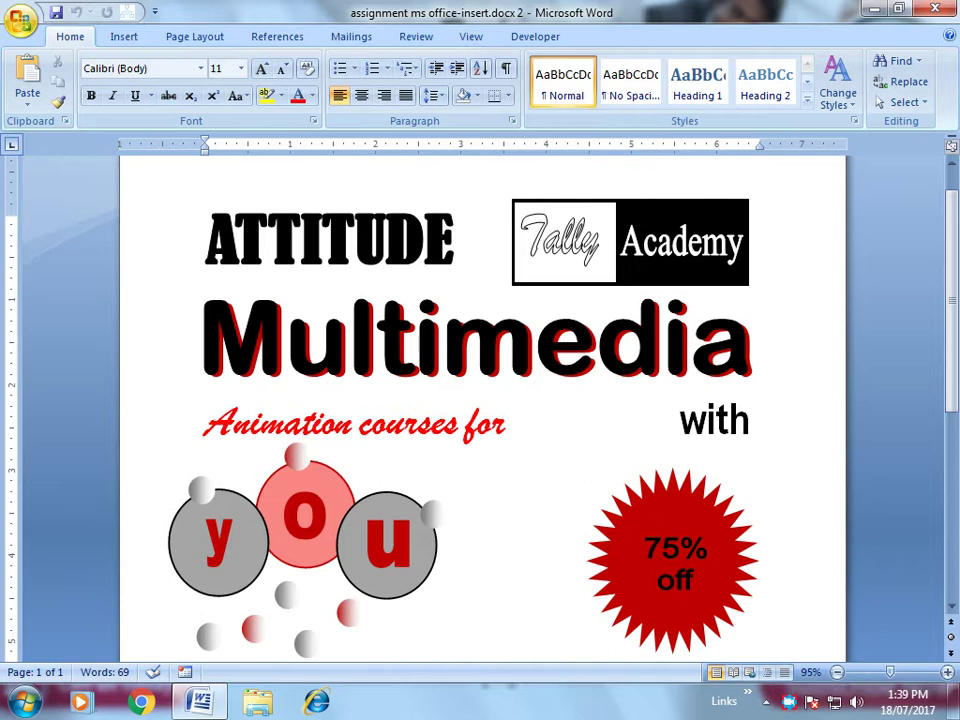
{"action": "left_click", "coordinate": [20, 20]}
{"action": "left_click", "coordinate": [58, 62]}
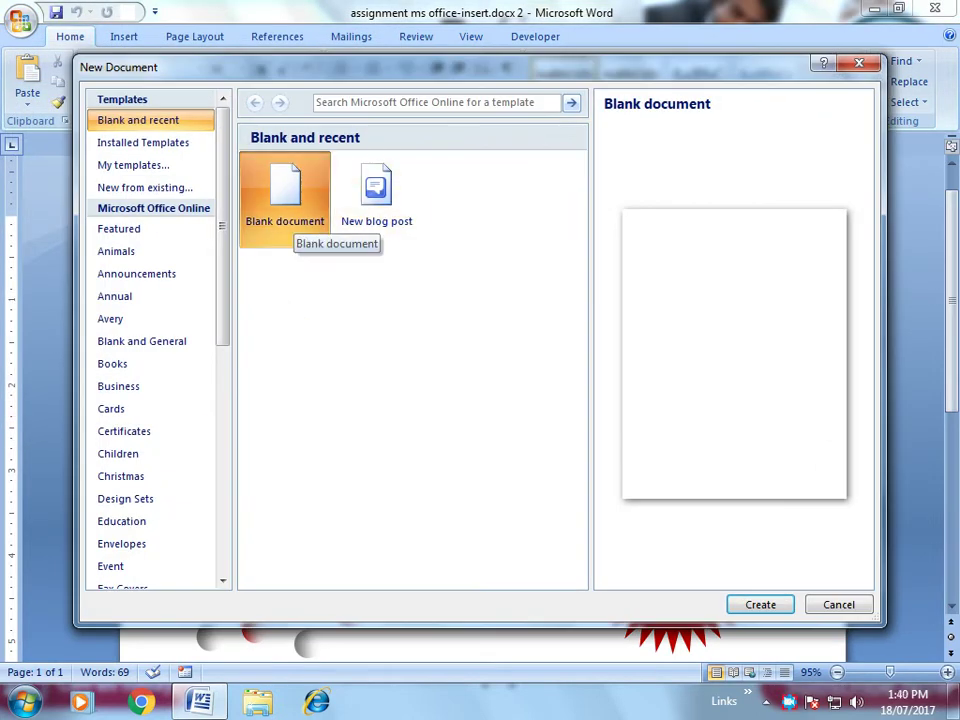
Step: Create a blank document, apply Narrow 0.5" margins, and restore its window down
{"action": "double_click", "coordinate": [285, 200]}
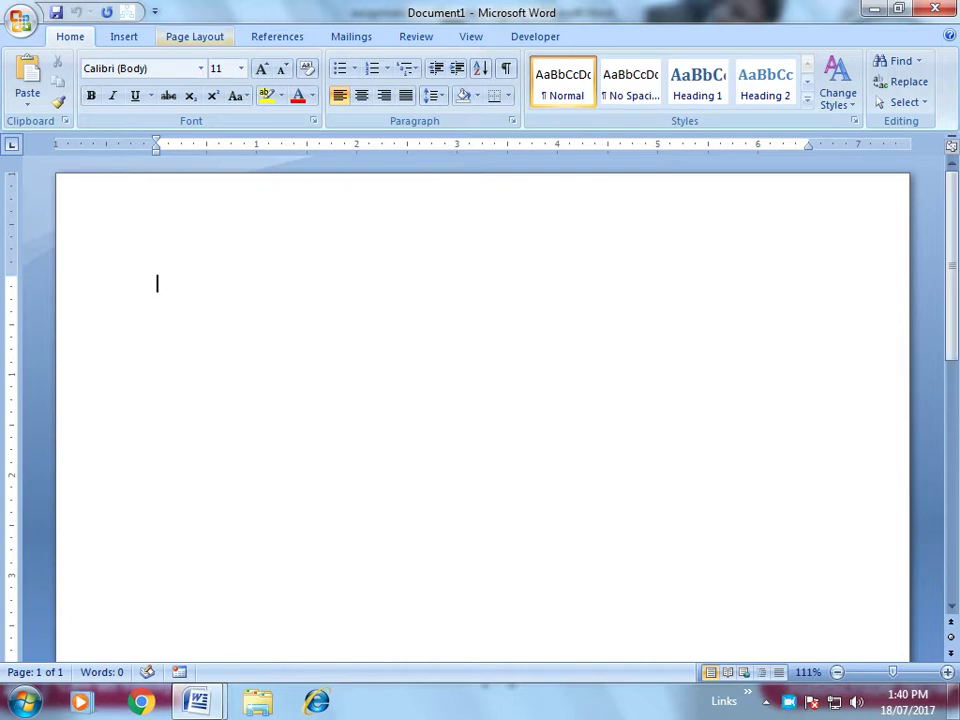
{"action": "left_click", "coordinate": [195, 36]}
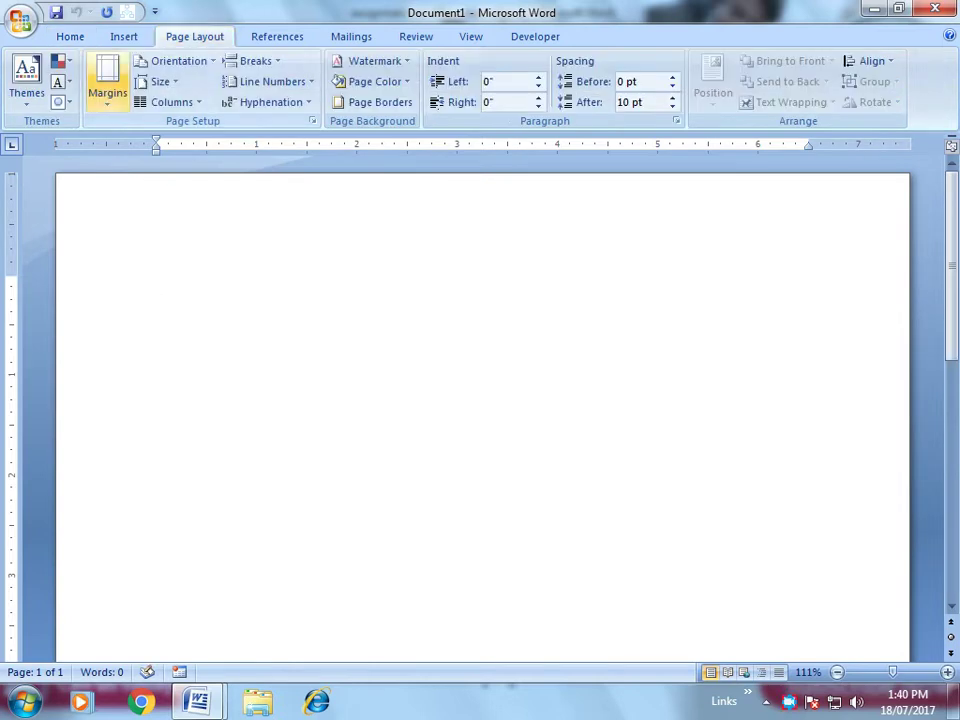
{"action": "left_click", "coordinate": [107, 85]}
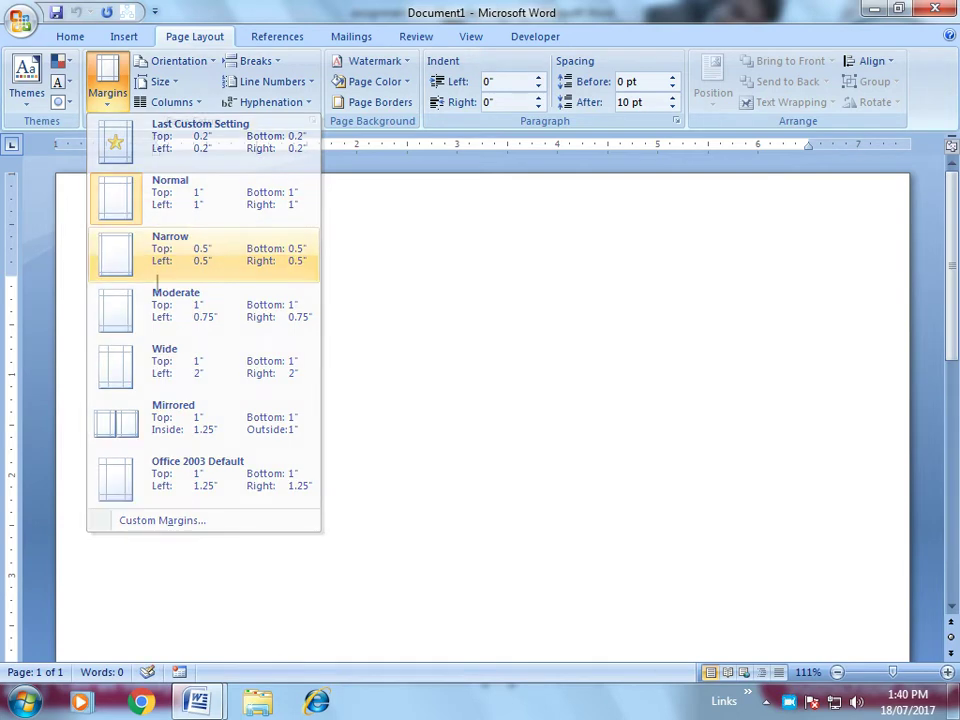
{"action": "left_click", "coordinate": [160, 265]}
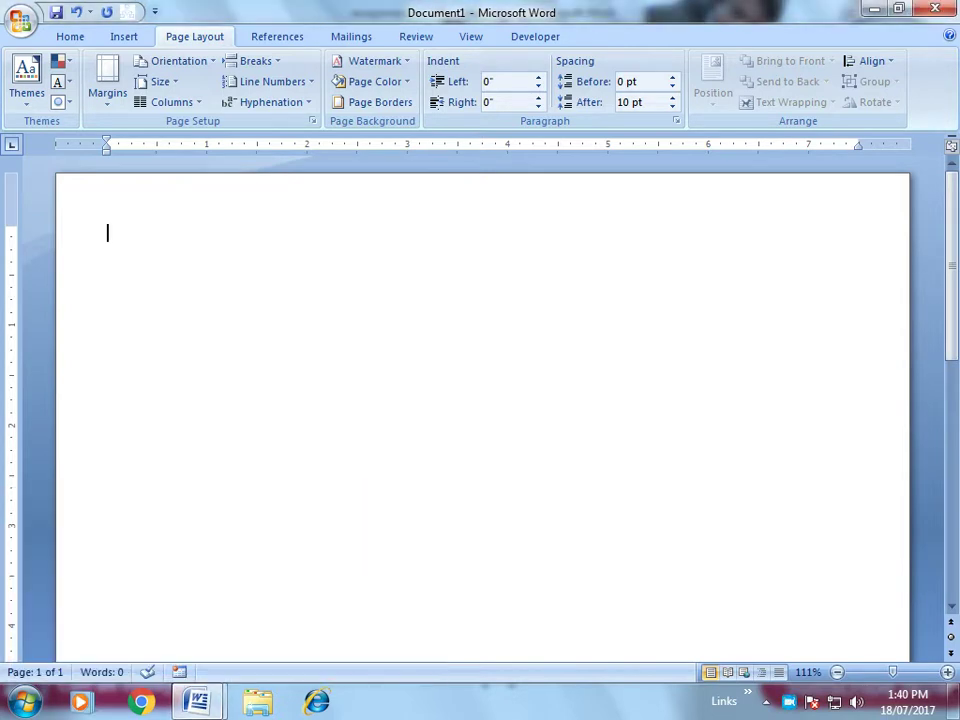
{"action": "key", "text": "super+Down"}
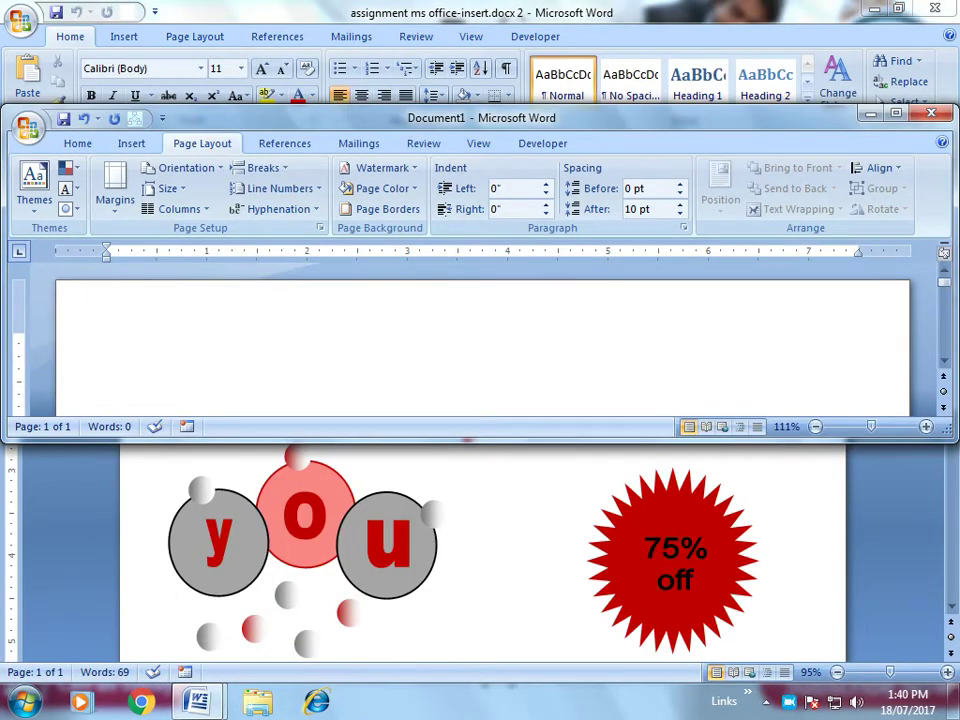
Step: Put Document1 on the left half and the flyer on the right half, both full height
{"action": "left_click_drag", "start_coordinate": [958, 280], "coordinate": [502, 280]}
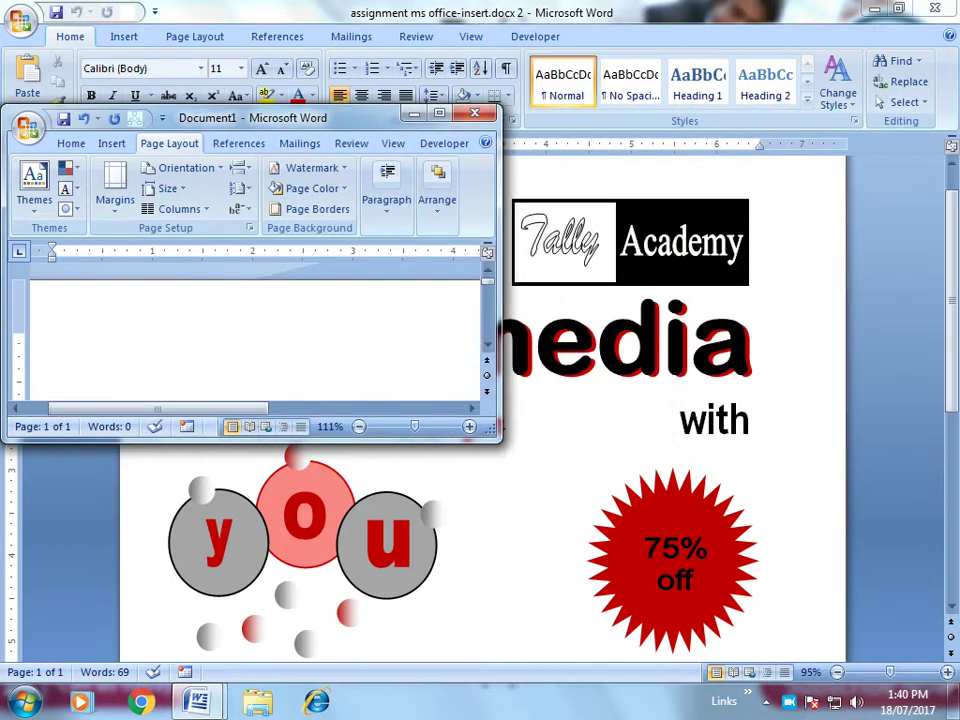
{"action": "left_click_drag", "start_coordinate": [250, 105], "coordinate": [250, 0]}
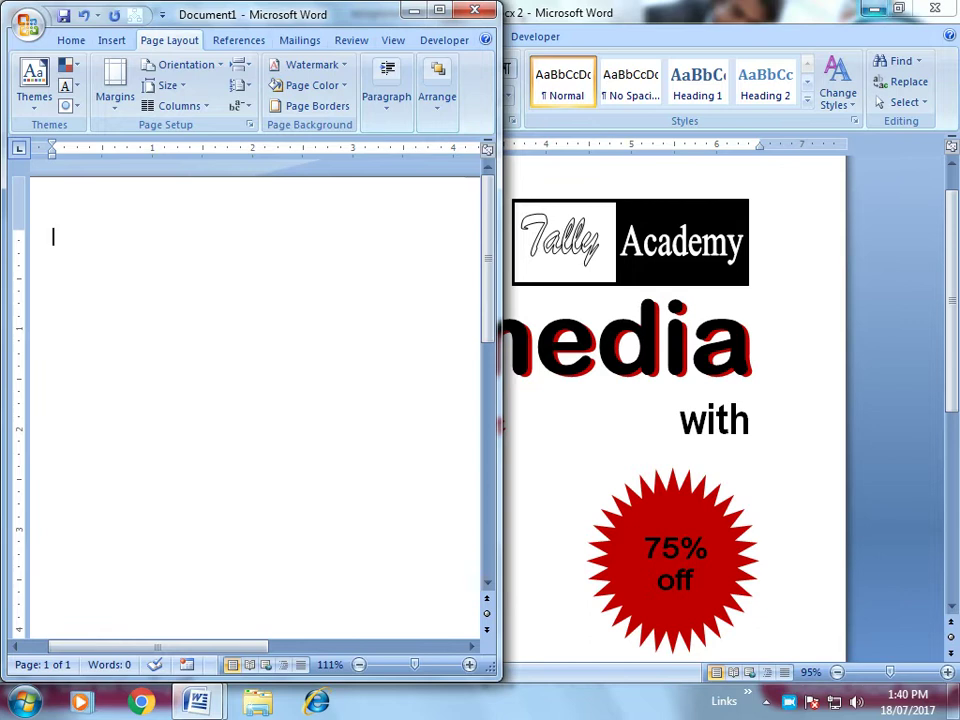
{"action": "left_click_drag", "start_coordinate": [670, 8], "coordinate": [365, 90]}
{"action": "mouse_move", "coordinate": [958, 250]}
{"action": "left_mouse_down"}
{"action": "mouse_move", "coordinate": [122, 250]}
{"action": "mouse_move", "coordinate": [503, 250]}
{"action": "left_mouse_up"}
{"action": "left_click_drag", "start_coordinate": [250, 97], "coordinate": [756, 15]}
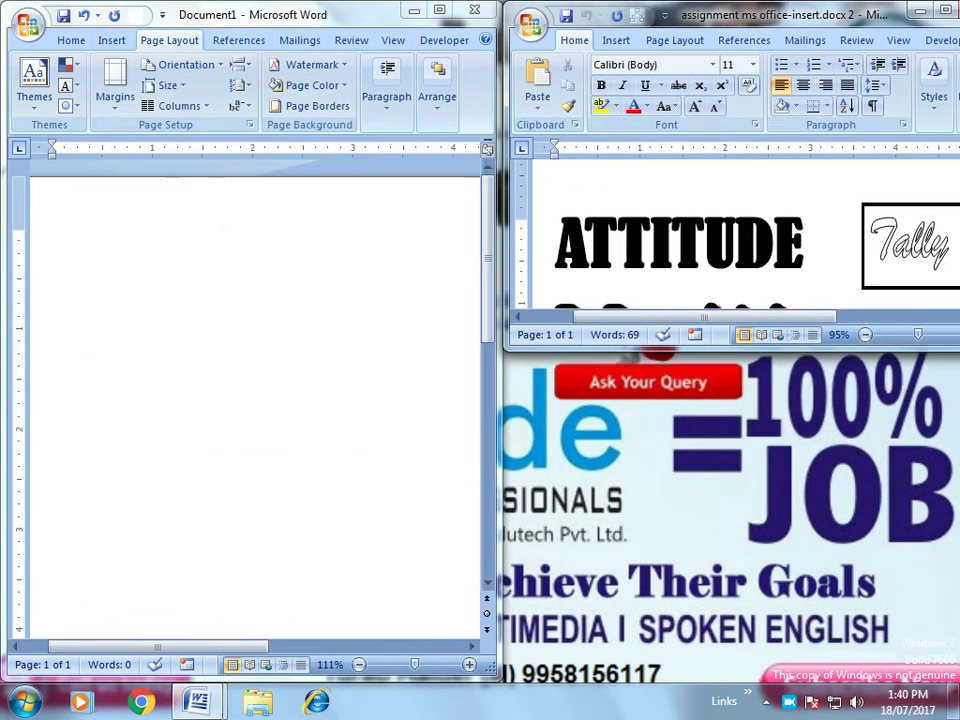
{"action": "key", "text": "super+shift+Up"}
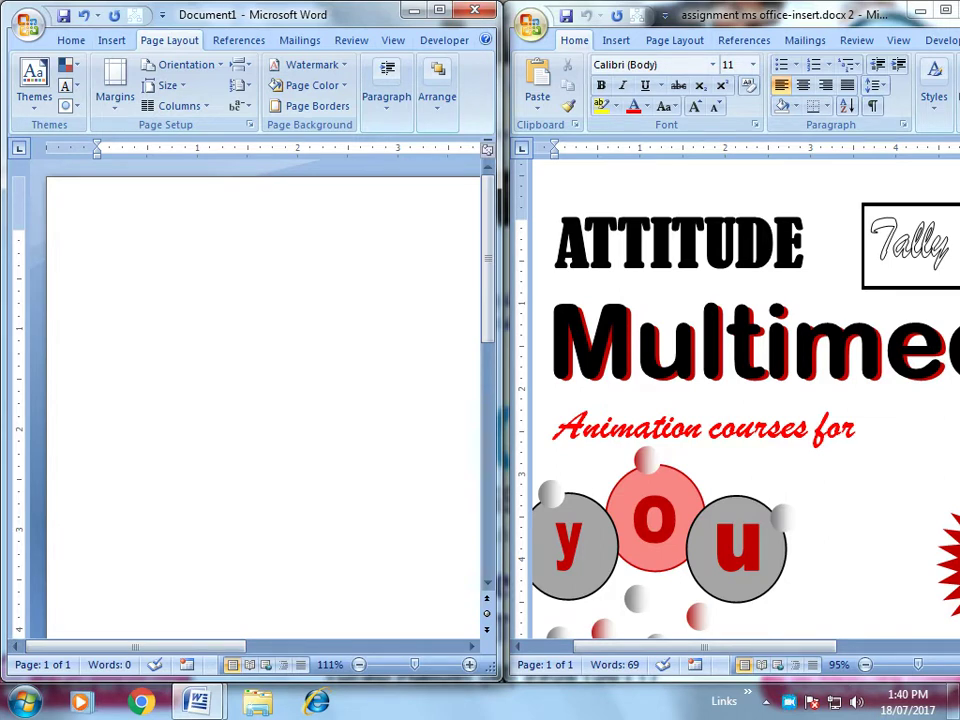
{"action": "left_click", "coordinate": [111, 40]}
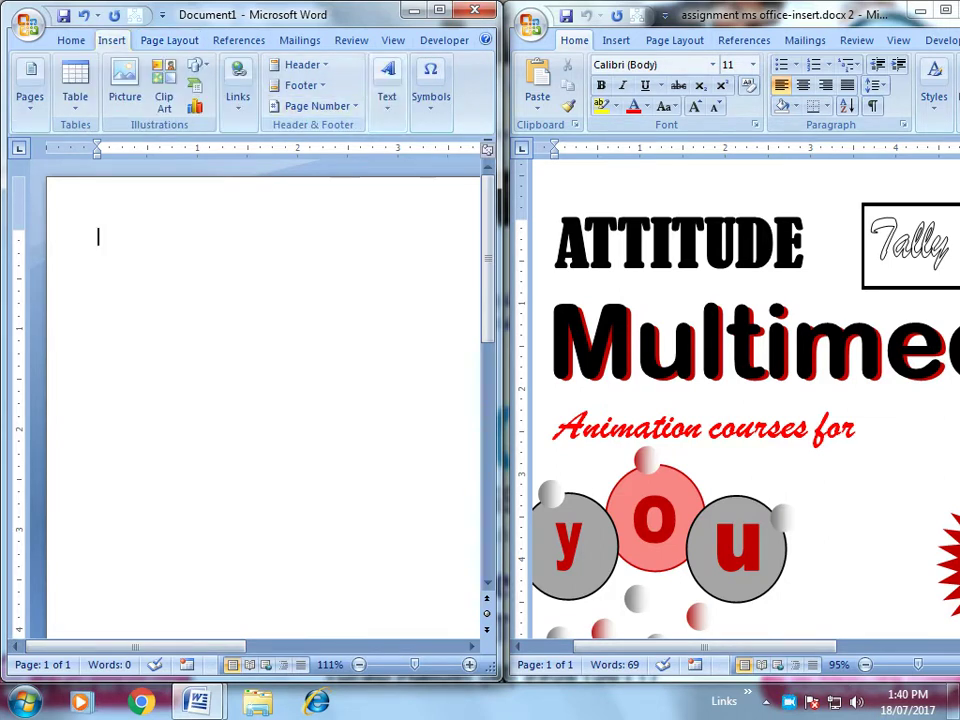
Step: Insert a first-style WordArt and enter the text ATTITUDE
{"action": "left_click", "coordinate": [387, 96]}
{"action": "left_click", "coordinate": [474, 165]}
{"action": "left_click", "coordinate": [484, 222]}
{"action": "type", "text": "A"}
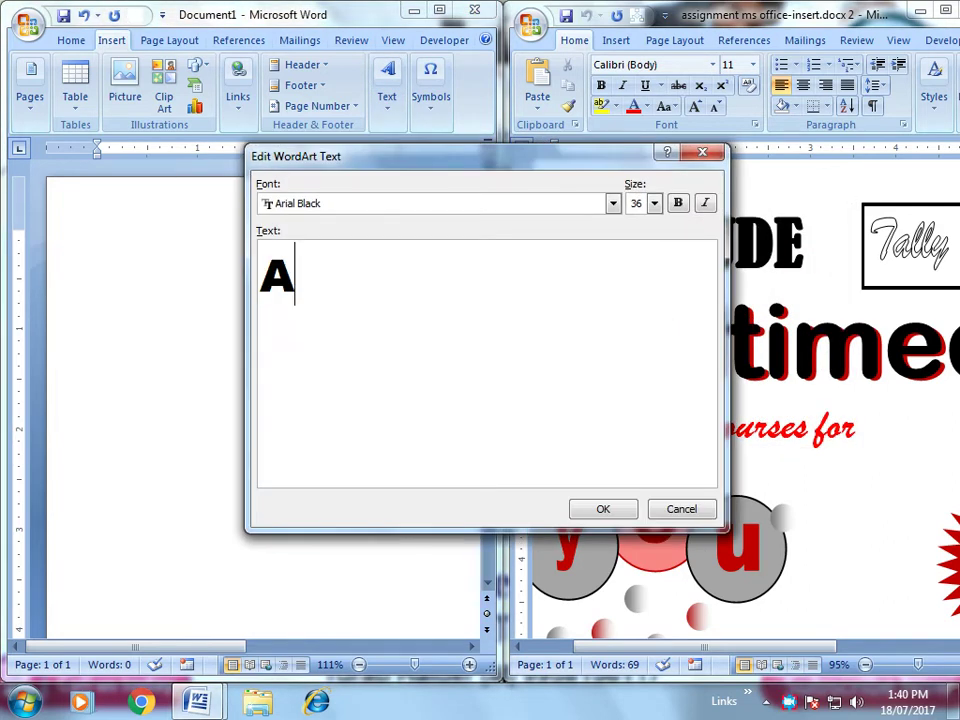
{"action": "type", "text": "ttitude"}
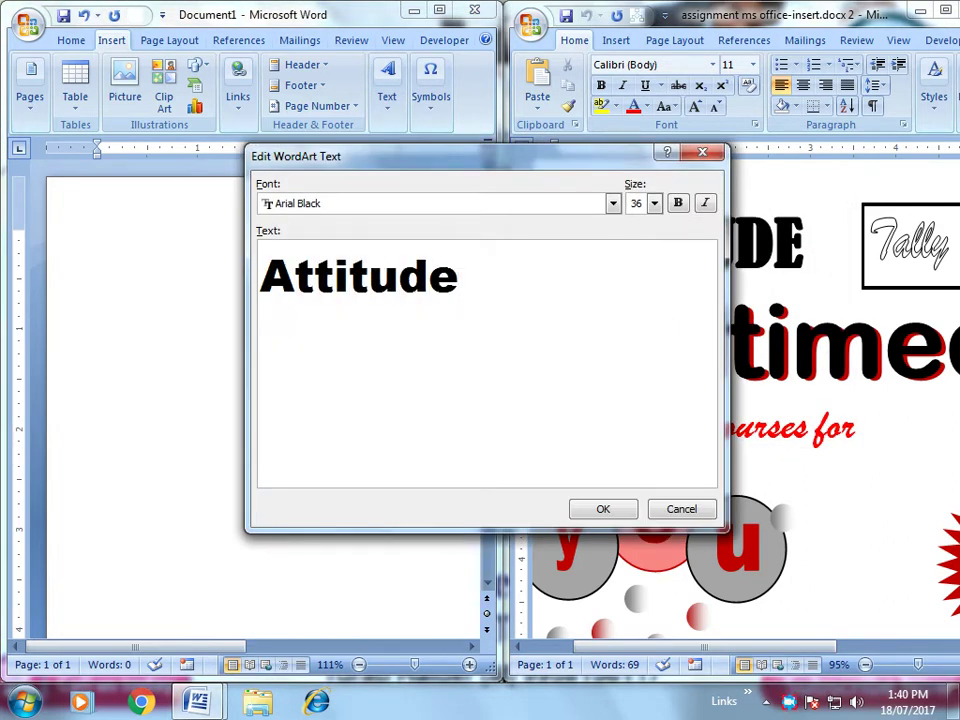
{"action": "key", "text": "ctrl+a"}
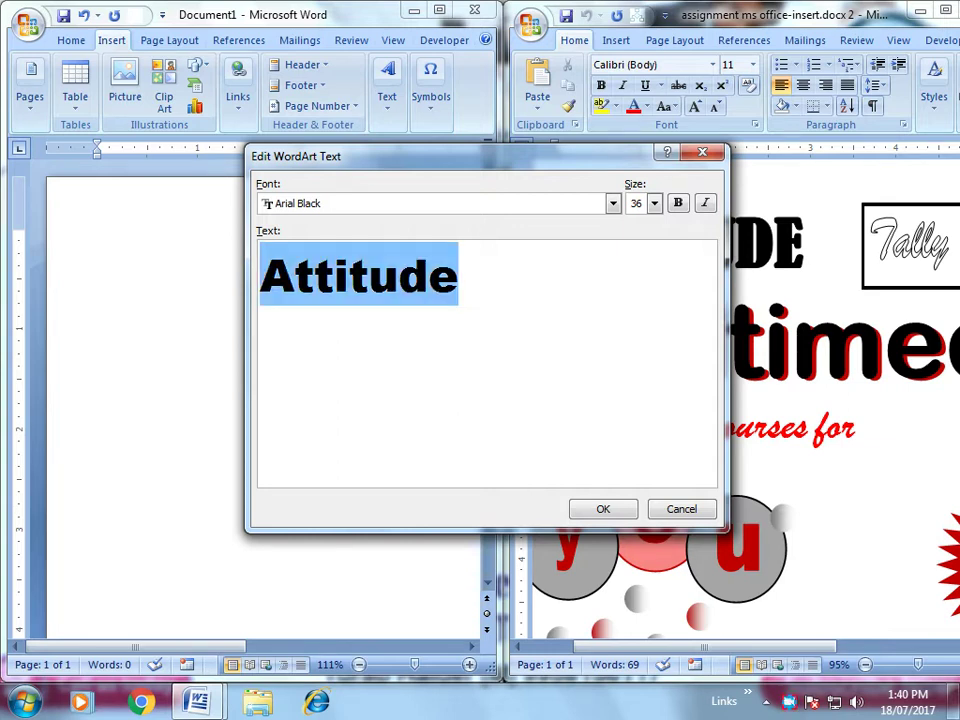
{"action": "type", "text": "ATT"}
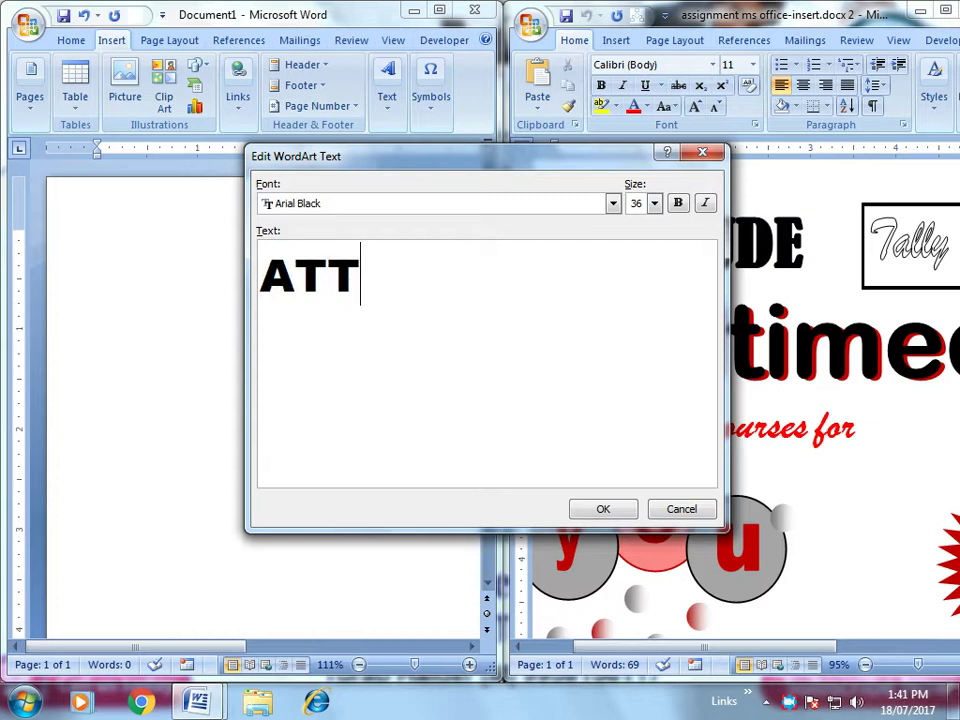
{"action": "type", "text": "ITUDE"}
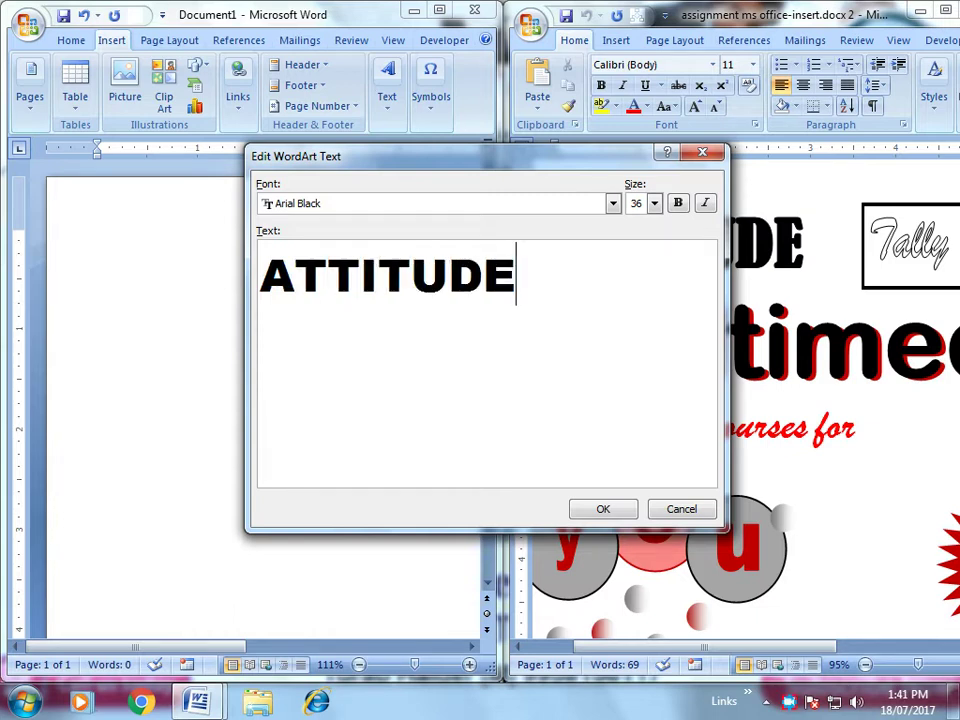
Step: Set ATTITUDE in Bernard MT Condensed, insert the WordArt, and stretch it slightly wider
{"action": "key", "text": "alt+Down"}
{"action": "key", "text": "Home"}
{"action": "key", "text": "Return"}
{"action": "key", "text": "alt+Down"}
{"action": "key", "text": "Down"}
{"action": "key", "text": "Return"}
{"action": "key", "text": "alt+Down"}
{"action": "key", "text": "Down"}
{"action": "key", "text": "Return"}
{"action": "key", "text": "alt+Down"}
{"action": "key", "text": "Down"}
{"action": "key", "text": "Return"}
{"action": "key", "text": "alt+Down"}
{"action": "key", "text": "Down"}
{"action": "key", "text": "Return"}
{"action": "key", "text": "alt+Down"}
{"action": "key", "text": "Down"}
{"action": "key", "text": "Return"}
{"action": "key", "text": "alt+Down"}
{"action": "key", "text": "Down"}
{"action": "key", "text": "Return"}
{"action": "key", "text": "alt+Down"}
{"action": "key", "text": "Down"}
{"action": "key", "text": "Return"}
{"action": "key", "text": "alt+Down"}
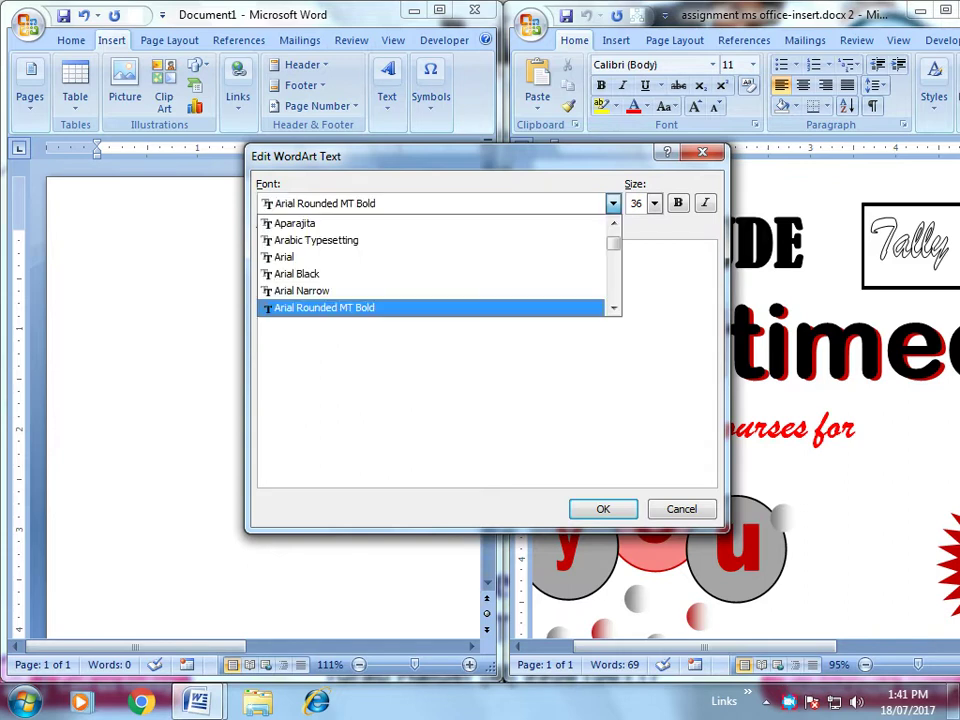
{"action": "key", "text": "Down"}
{"action": "key", "text": "Down"}
{"action": "key", "text": "Return"}
{"action": "key", "text": "alt+Down"}
{"action": "key", "text": "Down"}
{"action": "key", "text": "Return"}
{"action": "key", "text": "alt+Down"}
{"action": "key", "text": "Down"}
{"action": "key", "text": "Return"}
{"action": "key", "text": "alt+Down"}
{"action": "key", "text": "Down"}
{"action": "key", "text": "Return"}
{"action": "key", "text": "alt+Down"}
{"action": "key", "text": "Down"}
{"action": "key", "text": "Return"}
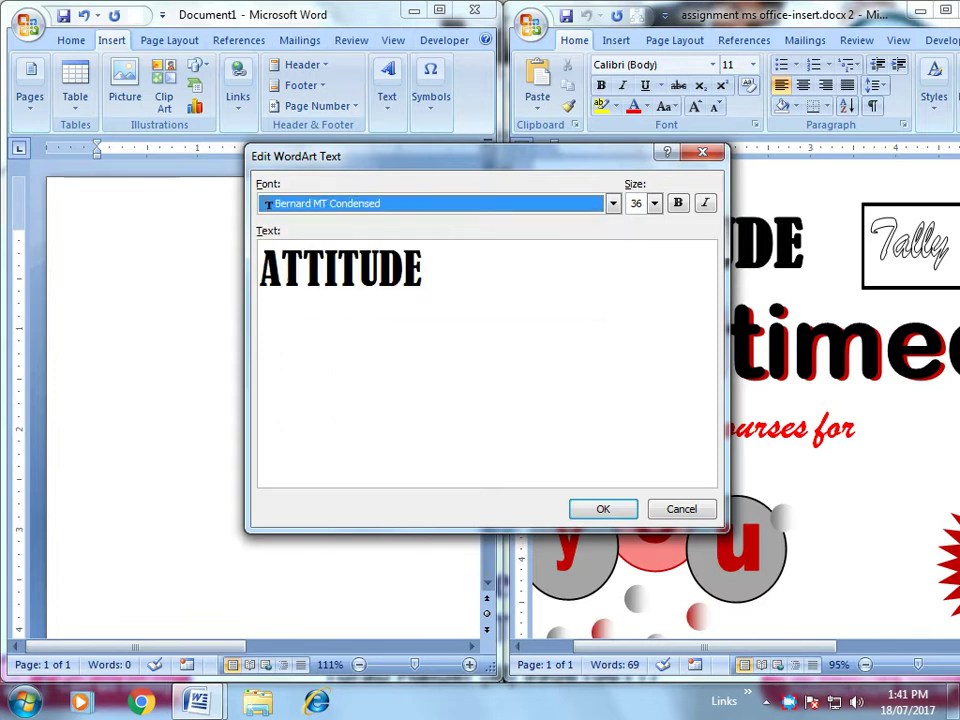
{"action": "key", "text": "Return"}
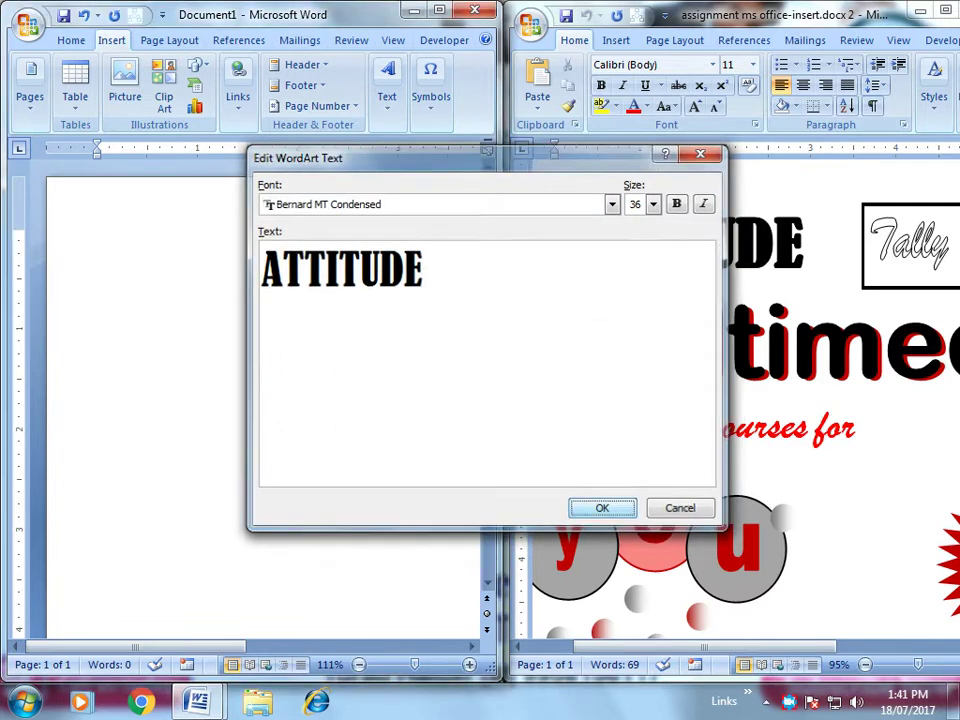
{"action": "left_click_drag", "start_coordinate": [280, 257], "coordinate": [329, 257]}
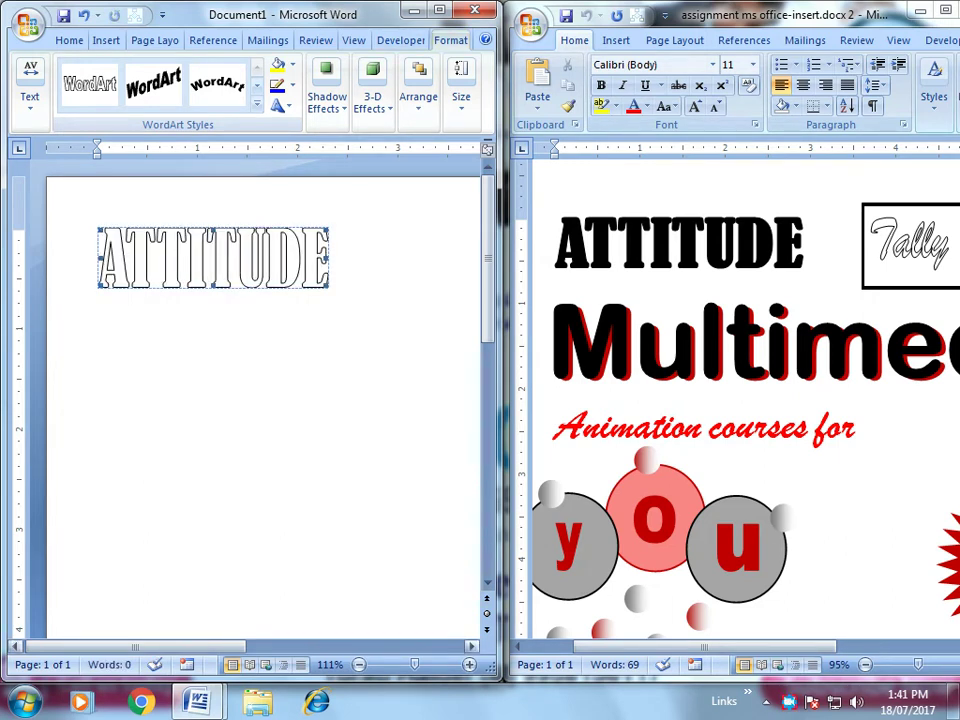
Step: Fill the ATTITUDE WordArt solid black and scroll across the reference flyer
{"action": "left_click", "coordinate": [291, 64]}
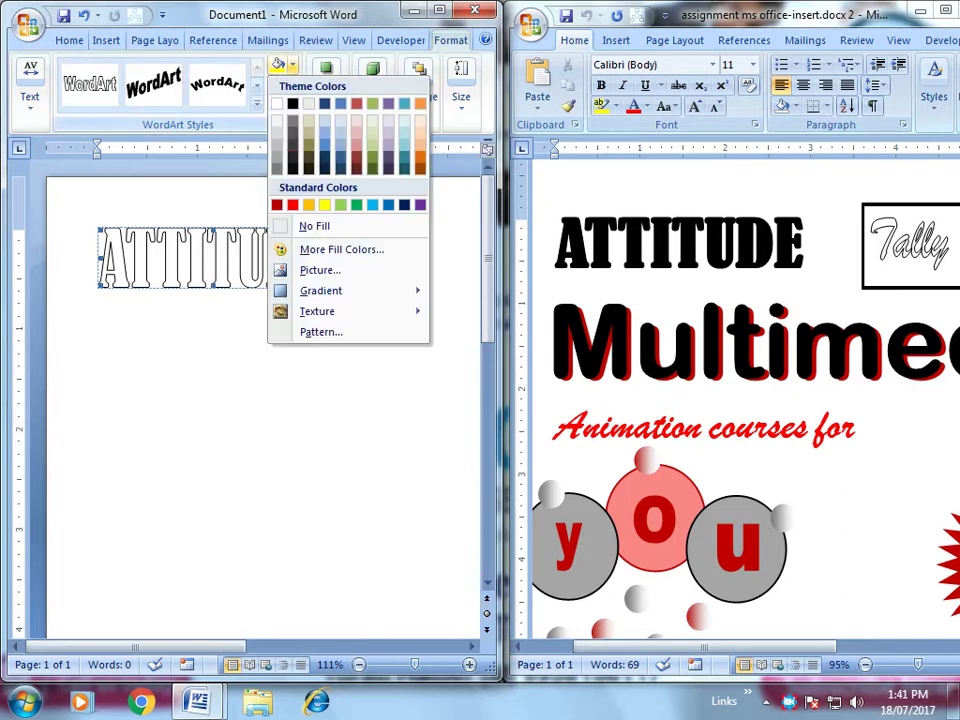
{"action": "left_click", "coordinate": [296, 80]}
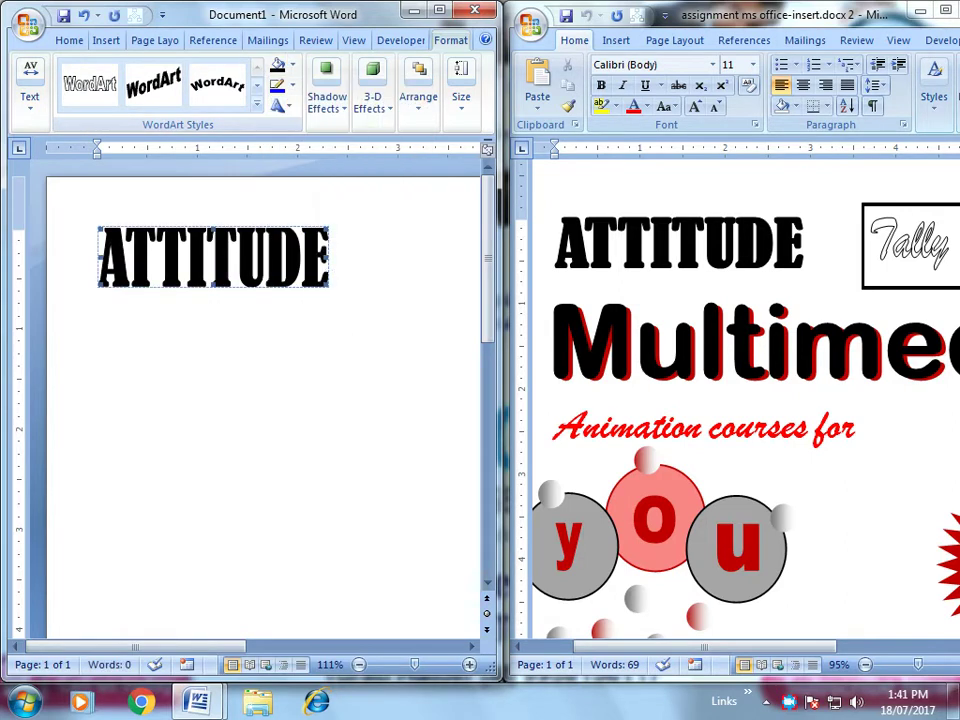
{"action": "scroll", "coordinate": [250, 400], "scroll_direction": "right", "scroll_amount": 3}
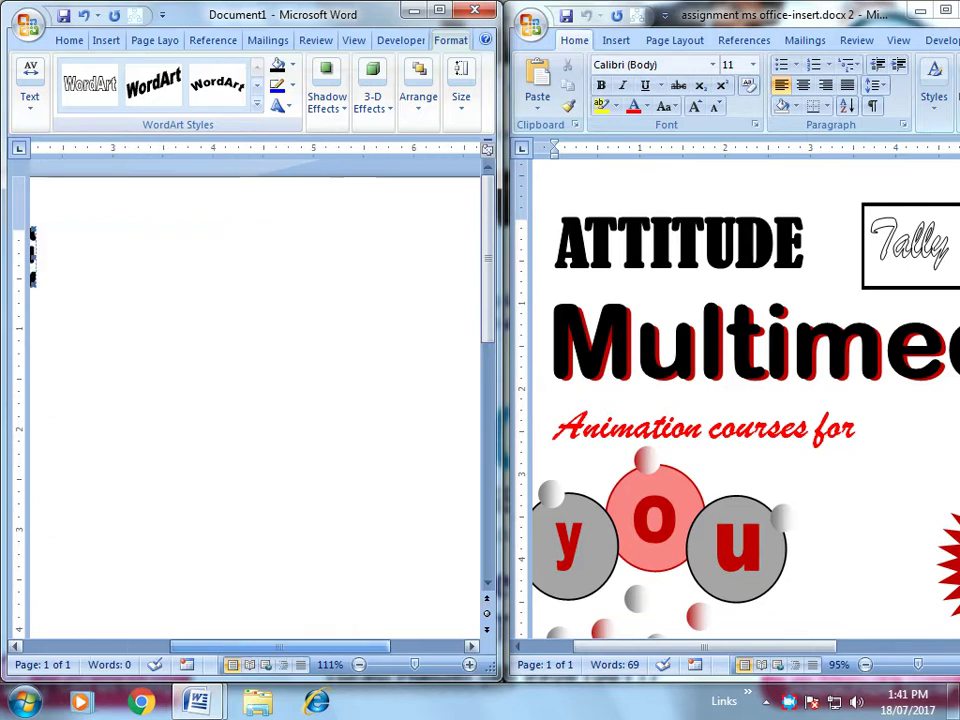
{"action": "scroll", "coordinate": [250, 400], "scroll_direction": "right", "scroll_amount": 2}
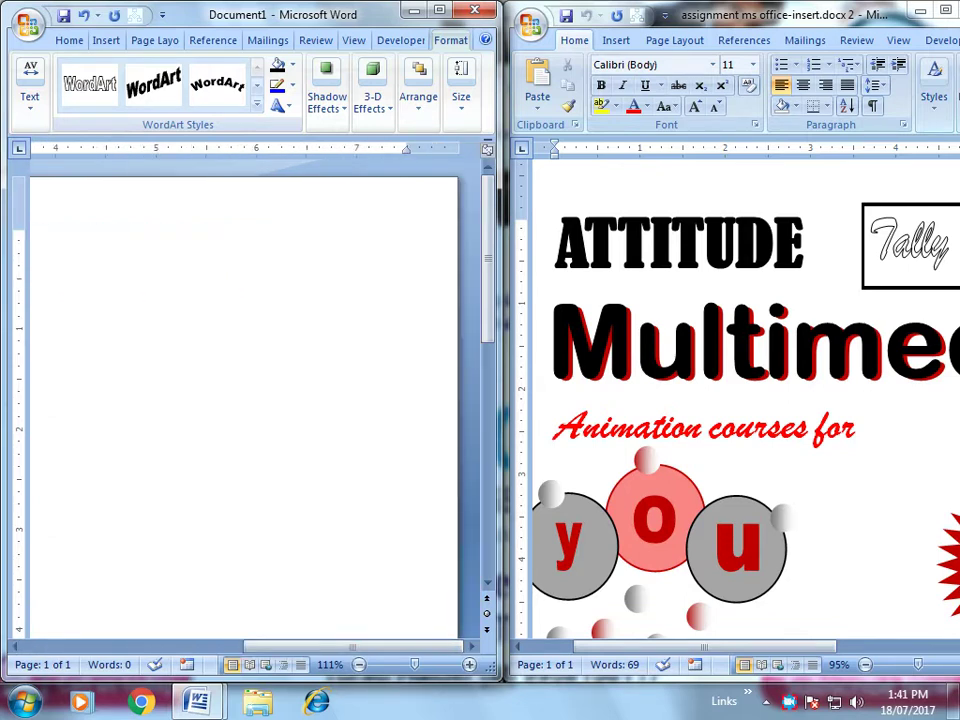
{"action": "scroll", "coordinate": [735, 400], "scroll_direction": "right", "scroll_amount": 2}
{"action": "scroll", "coordinate": [735, 400], "scroll_direction": "right", "scroll_amount": 3}
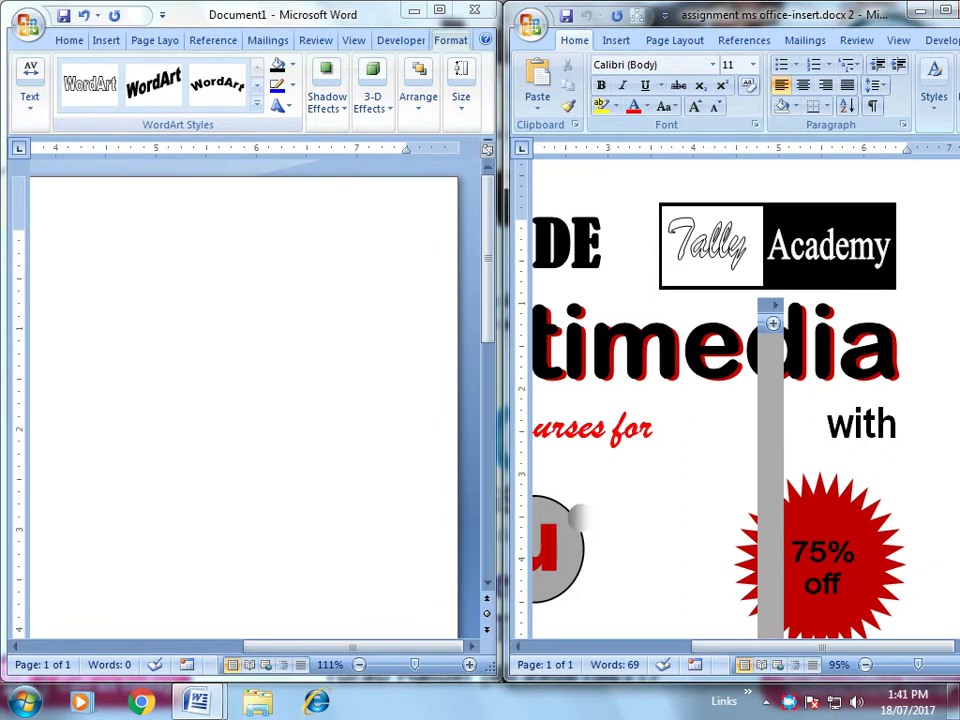
{"action": "scroll", "coordinate": [735, 400], "scroll_direction": "left", "scroll_amount": 5}
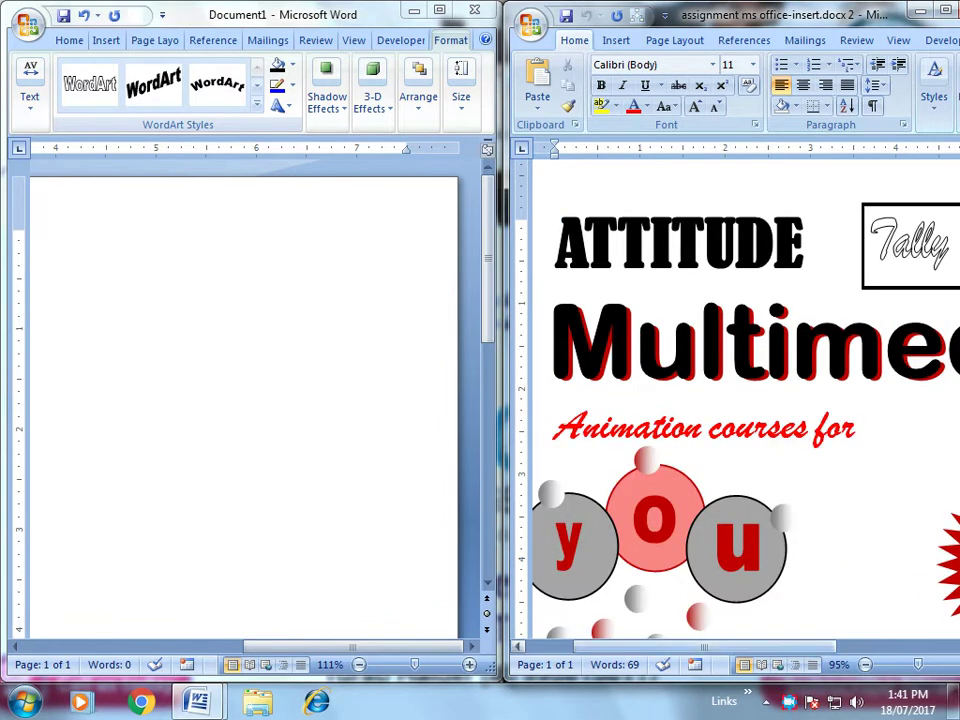
{"action": "scroll", "coordinate": [735, 400], "scroll_direction": "right", "scroll_amount": 5}
Step: Inspect the flyer's starburst and Tally logo, then pick the Rectangle shape for Document1
{"action": "left_click", "coordinate": [820, 565]}
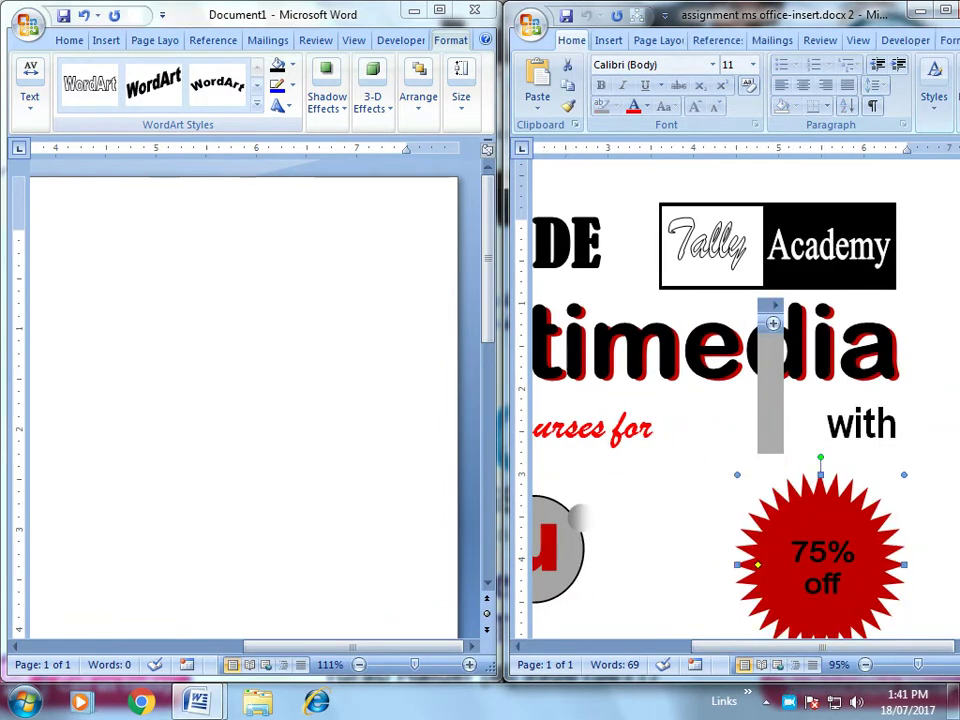
{"action": "left_click", "coordinate": [790, 420]}
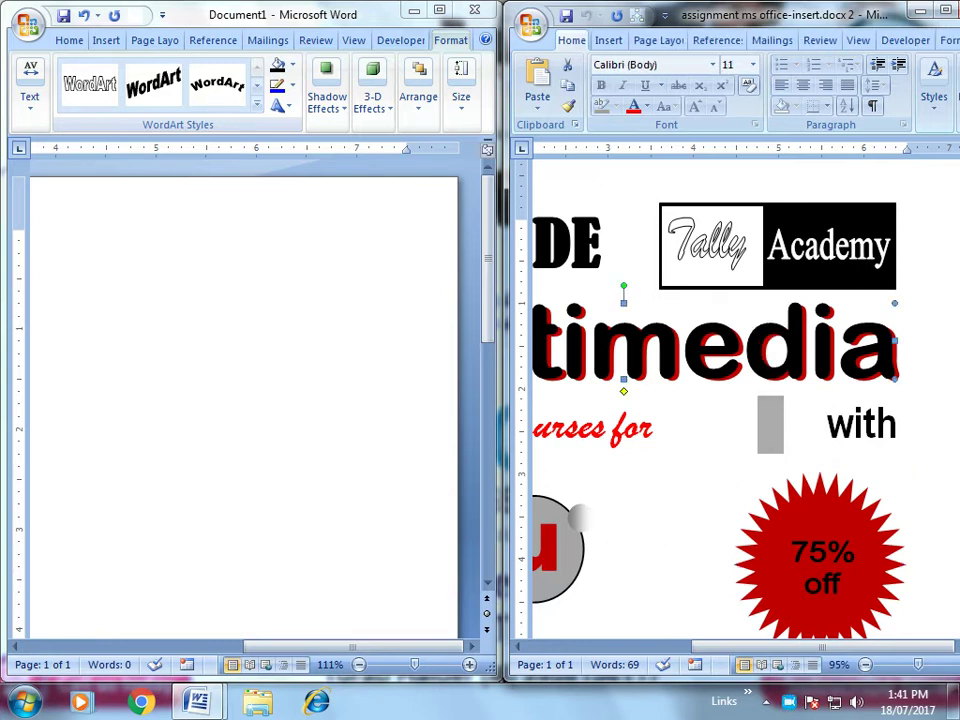
{"action": "left_click", "coordinate": [707, 245]}
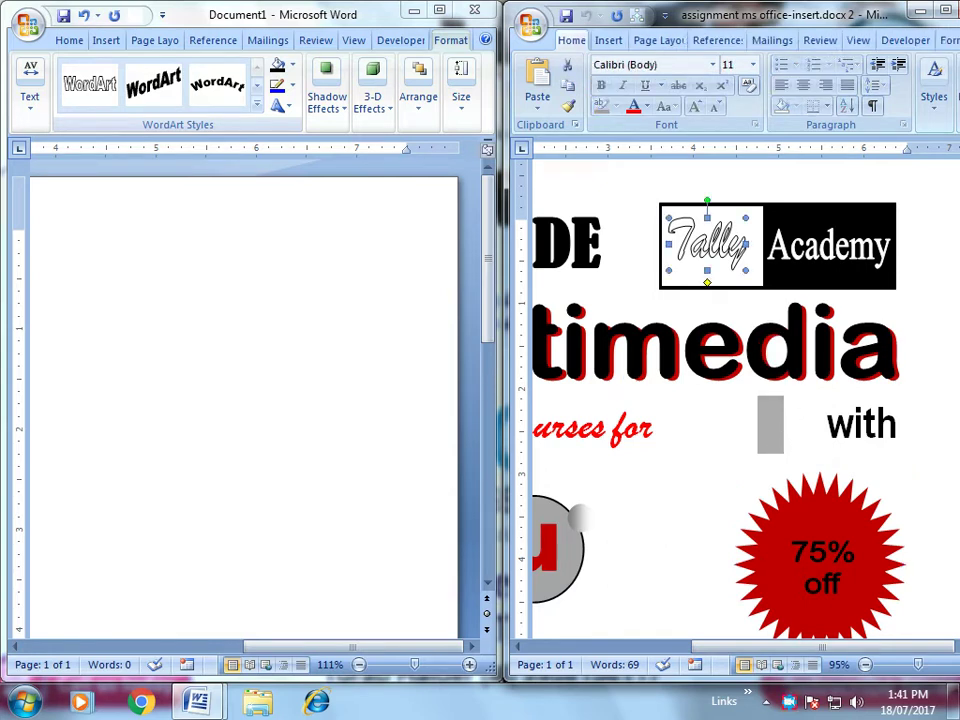
{"action": "left_click", "coordinate": [200, 200]}
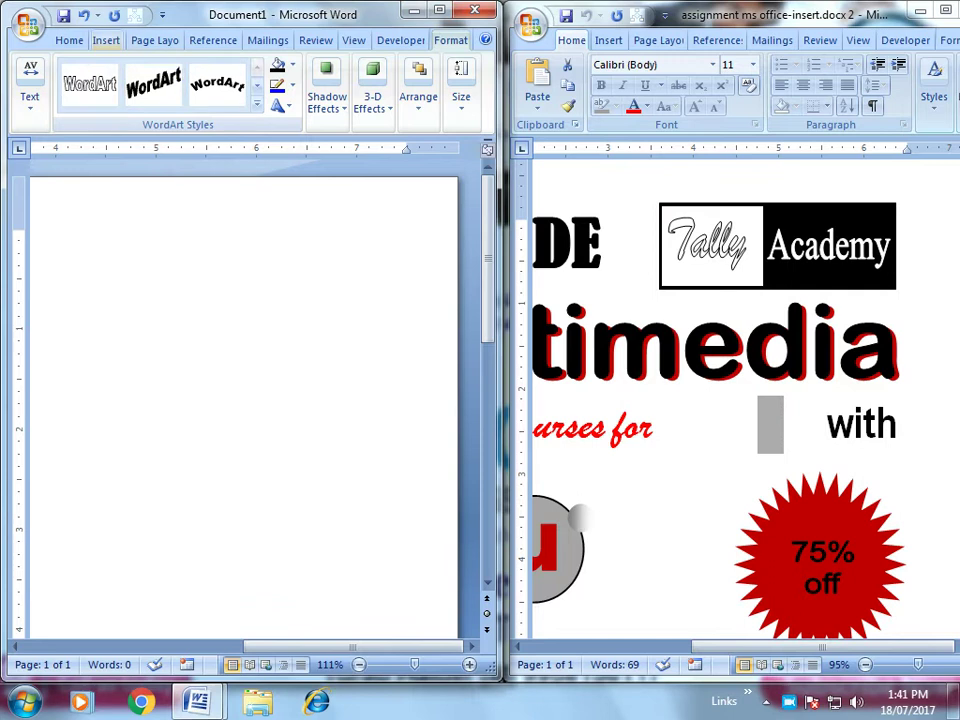
{"action": "left_click", "coordinate": [106, 40]}
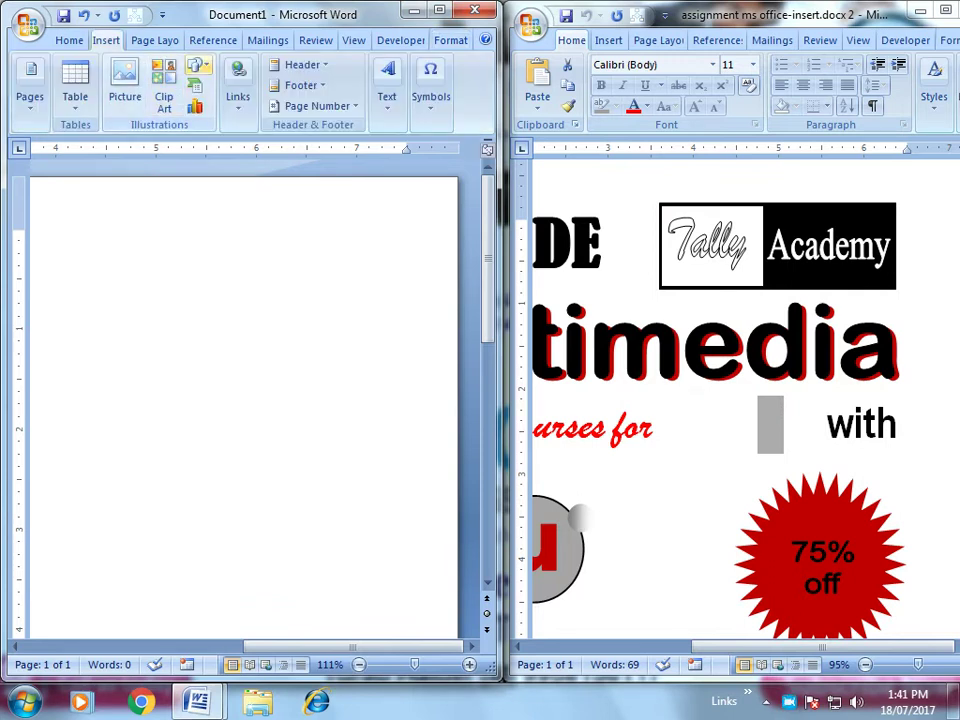
{"action": "left_click", "coordinate": [196, 66]}
{"action": "left_click", "coordinate": [252, 105]}
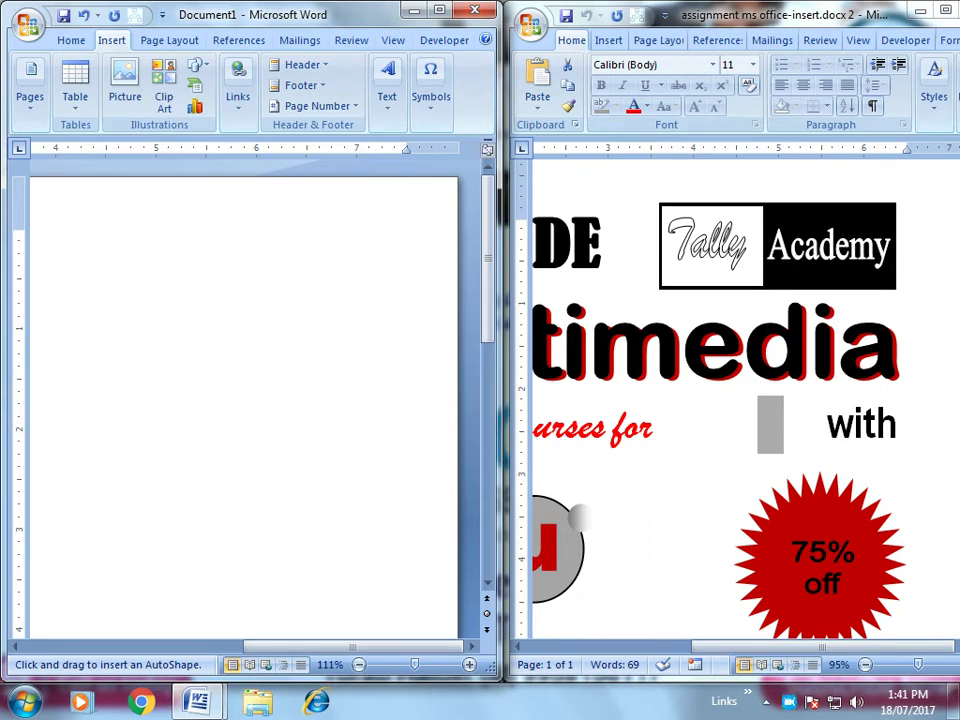
Step: Draw the outer logo rectangle and an inner left-half rectangle, filling one black
{"action": "left_click_drag", "start_coordinate": [189, 227], "coordinate": [390, 310]}
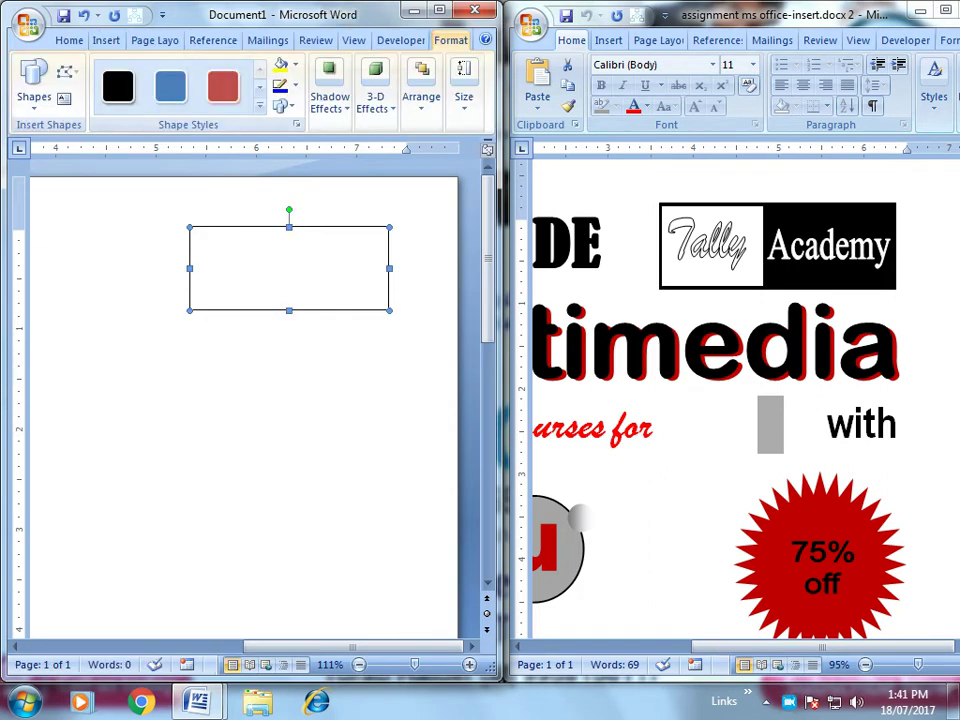
{"action": "left_click", "coordinate": [33, 80]}
{"action": "left_click", "coordinate": [133, 150]}
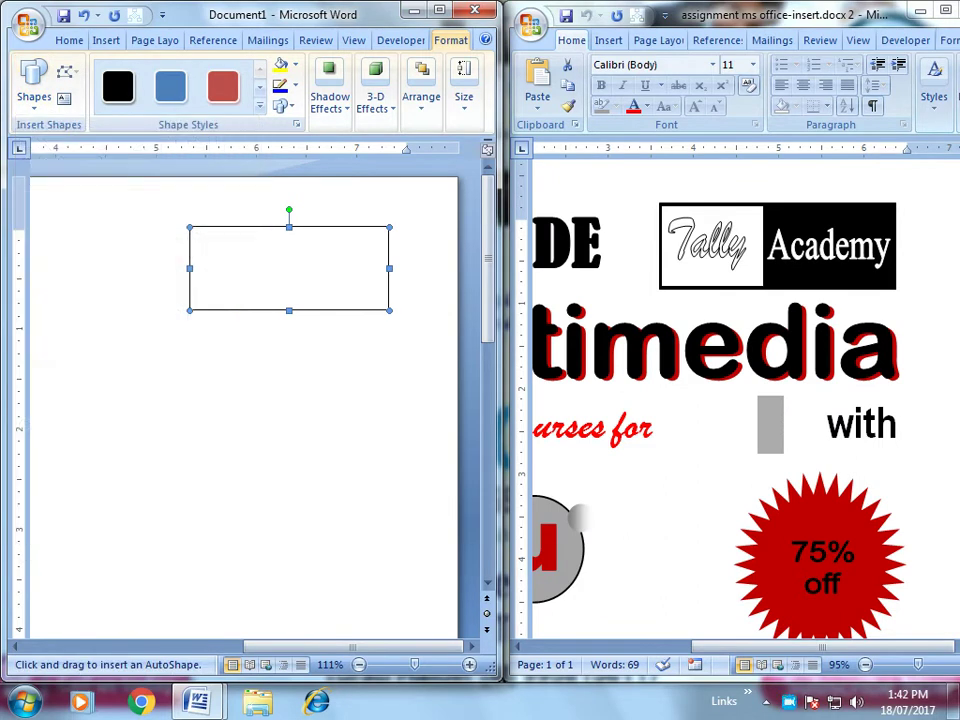
{"action": "left_click_drag", "start_coordinate": [195, 228], "coordinate": [283, 302]}
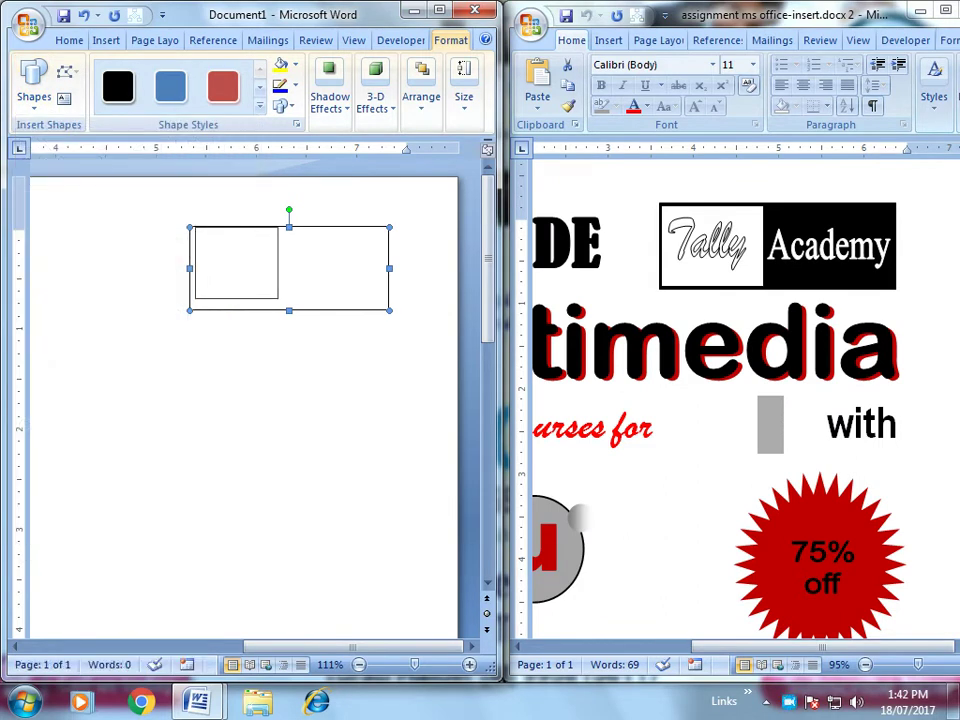
{"action": "left_click_drag", "start_coordinate": [283, 302], "coordinate": [280, 304]}
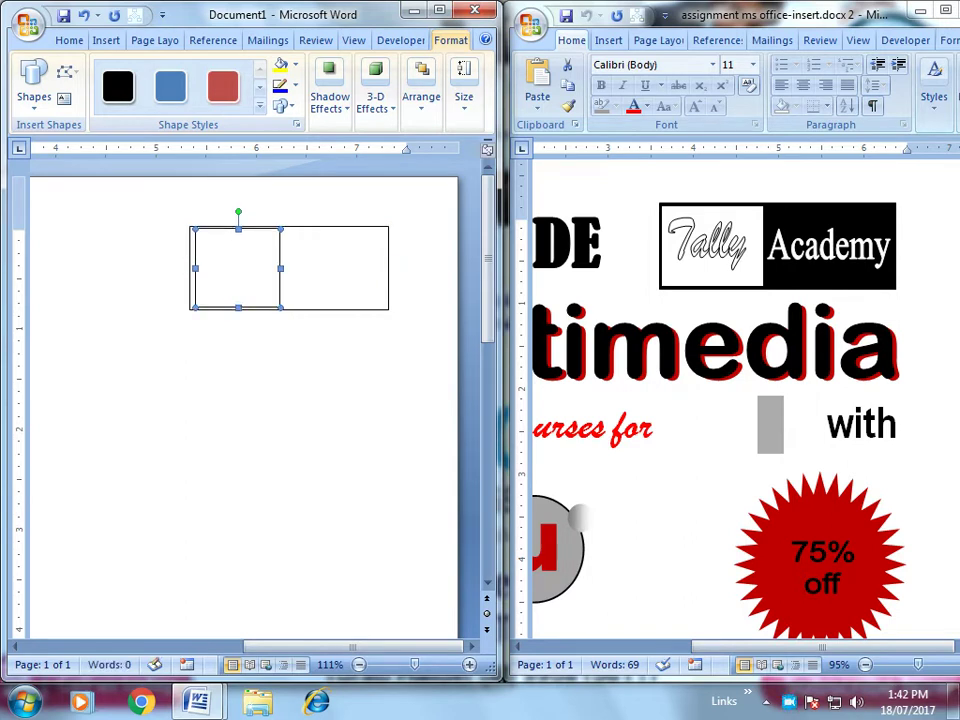
{"action": "left_click_drag", "start_coordinate": [280, 266], "coordinate": [278, 268]}
{"action": "key", "text": "ctrl+Left"}
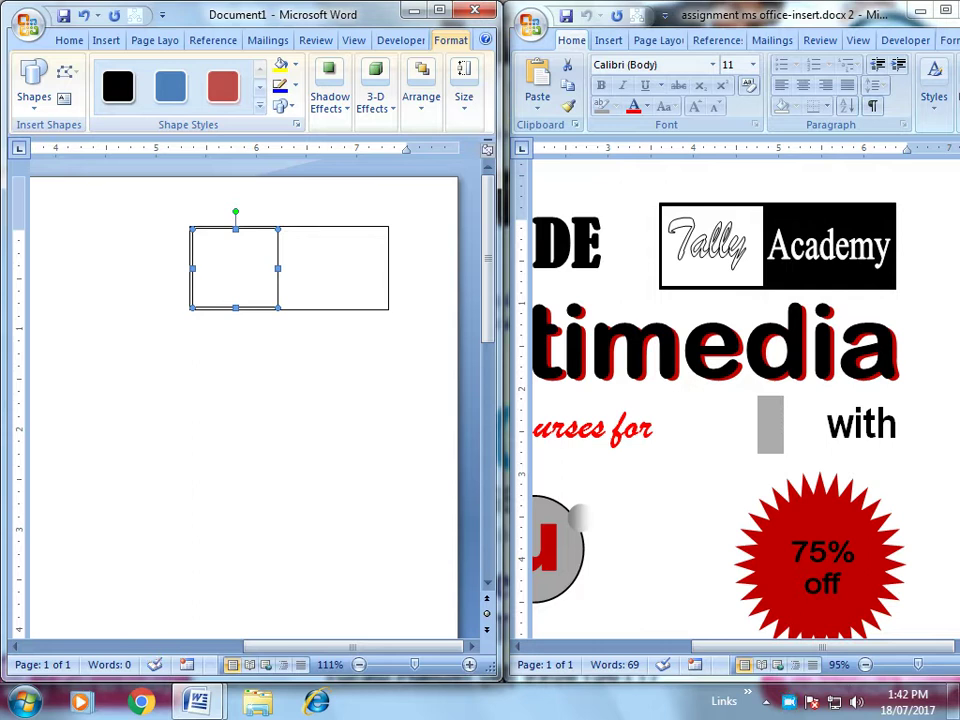
{"action": "left_click", "coordinate": [295, 64]}
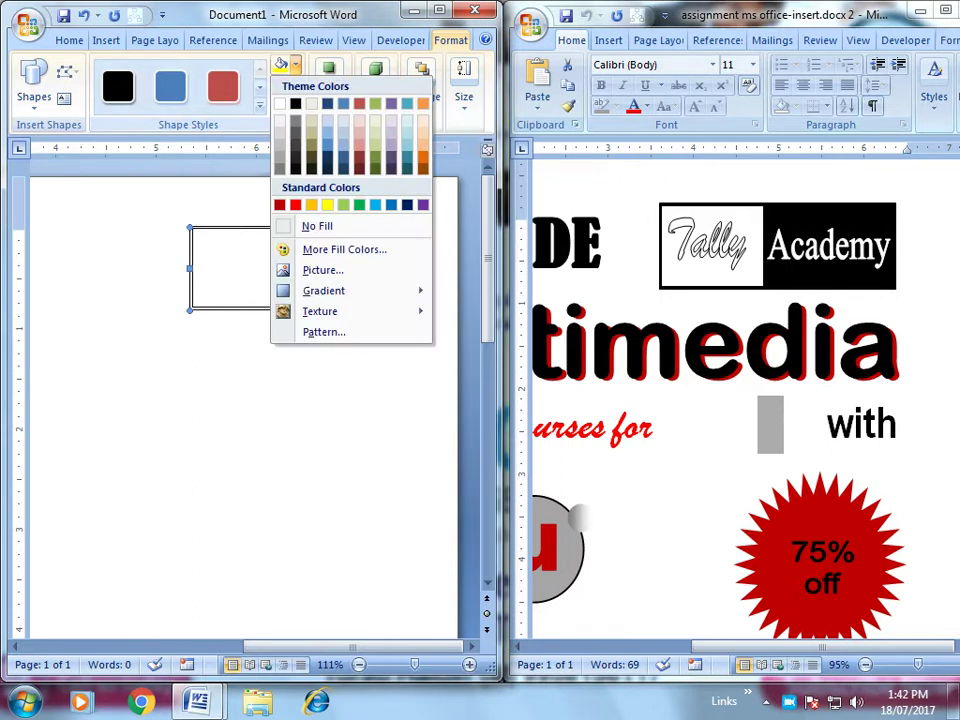
{"action": "left_click", "coordinate": [295, 103]}
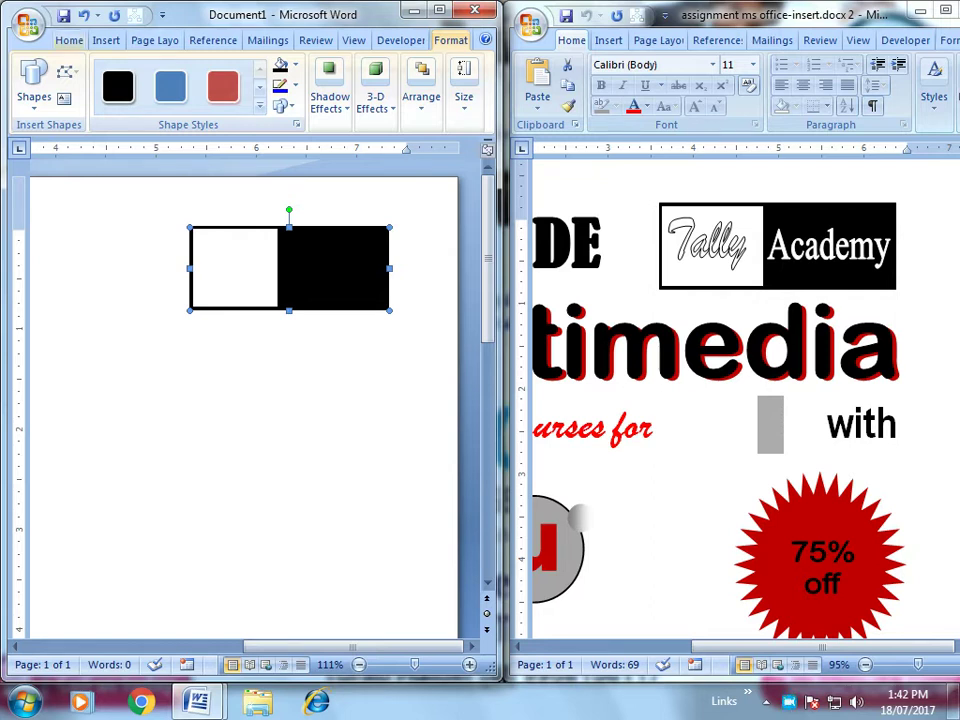
Step: Start a new WordArt in the first style
{"action": "left_click", "coordinate": [106, 40]}
{"action": "left_click", "coordinate": [386, 90]}
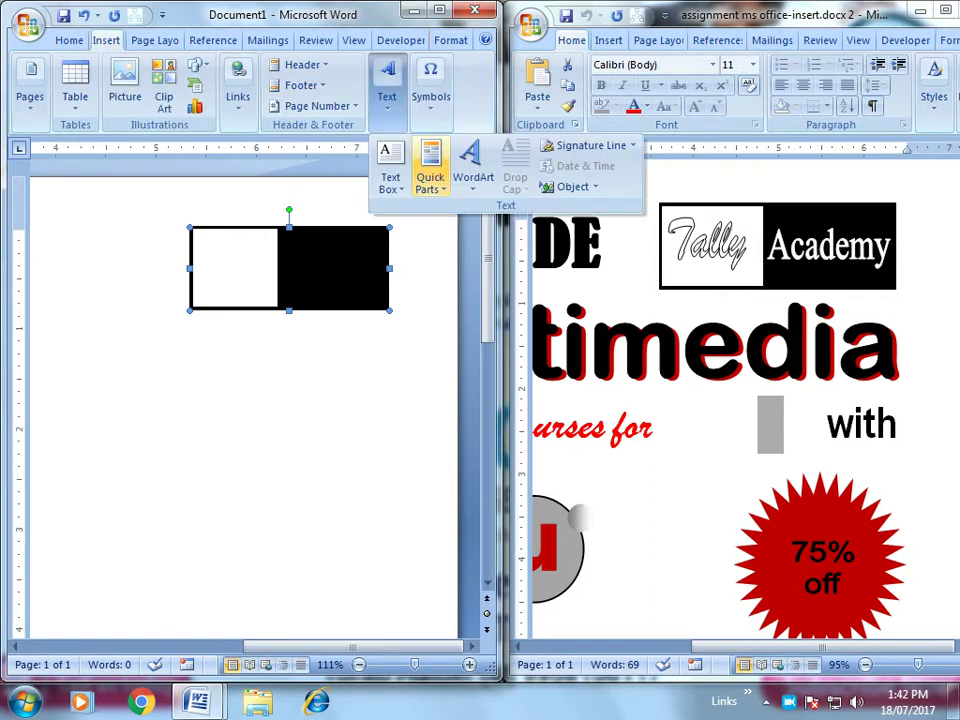
{"action": "left_click", "coordinate": [472, 165]}
{"action": "left_click", "coordinate": [484, 224]}
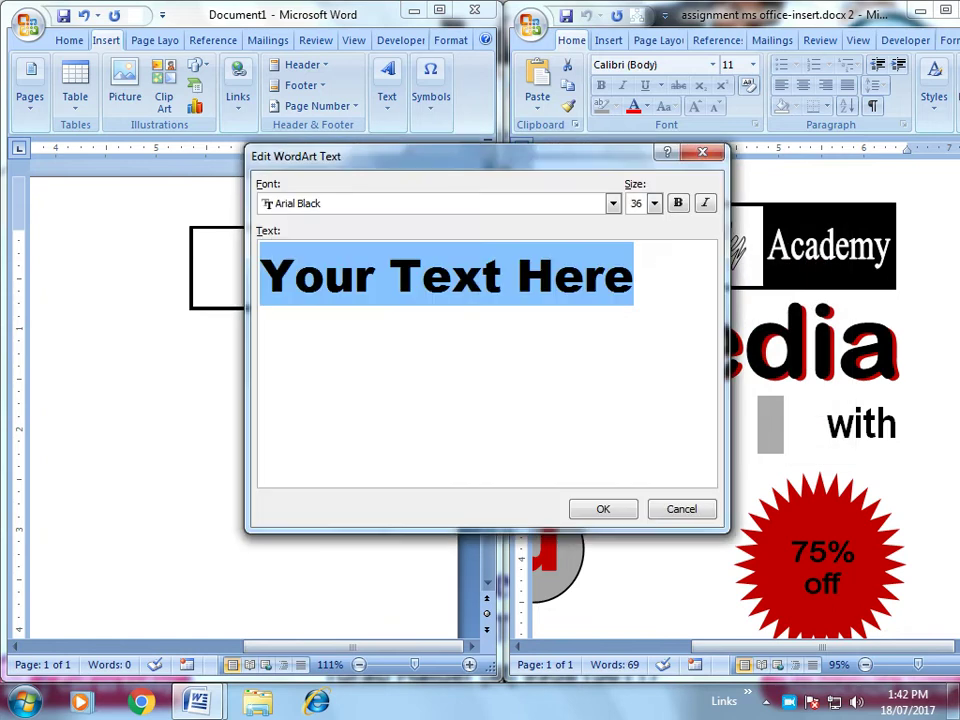
Step: Enter Tally as the WordArt text and open the Font list
{"action": "type", "text": "T"}
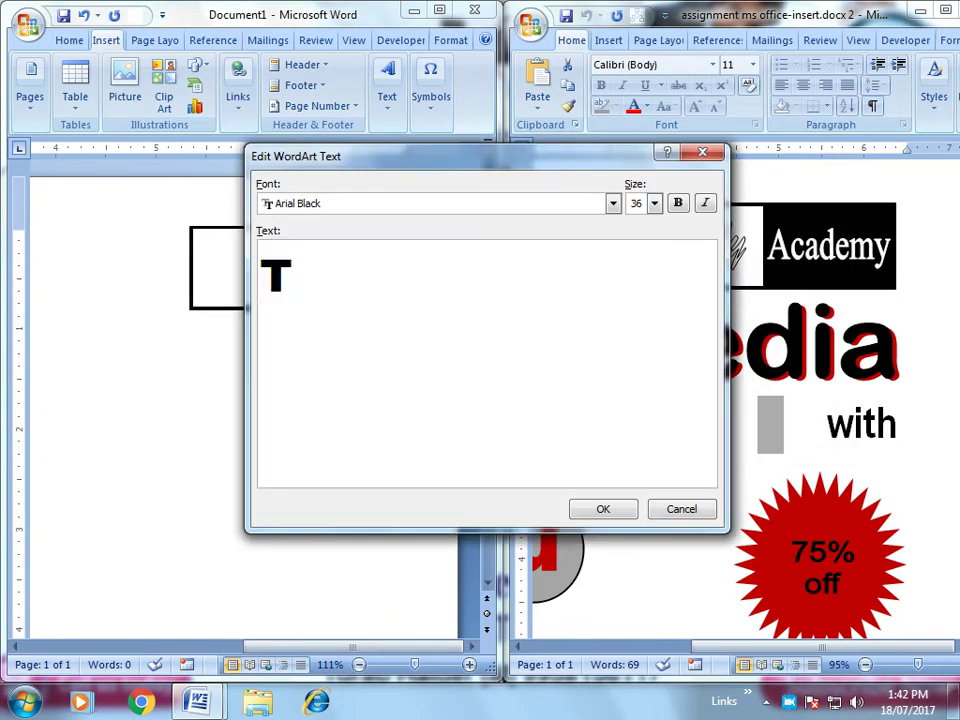
{"action": "type", "text": "ally"}
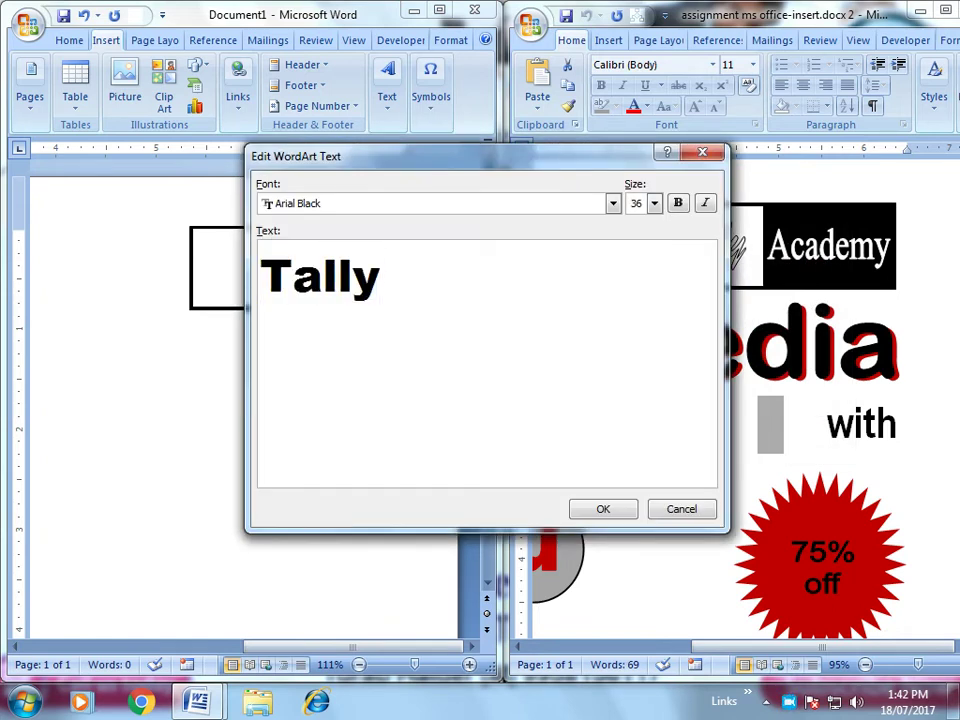
{"action": "left_click", "coordinate": [613, 203]}
{"action": "key", "text": "Down"}
{"action": "key", "text": "Down"}
{"action": "key", "text": "Down"}
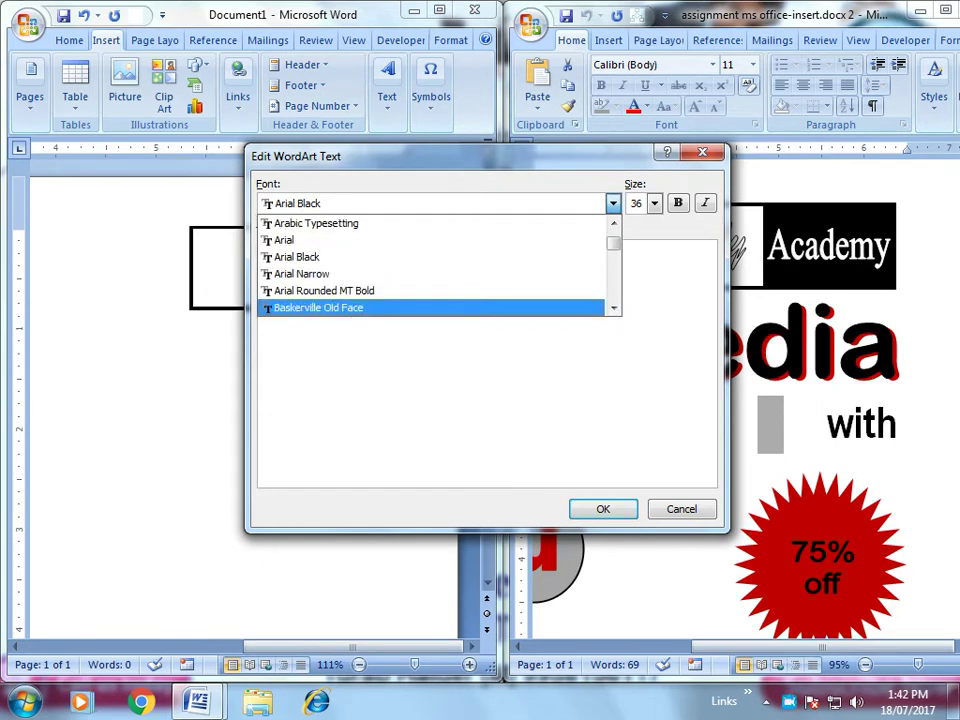
{"action": "key", "text": "Down"}
{"action": "key", "text": "Down"}
{"action": "key", "text": "Return"}
Step: Choose Brush Script MT for Tally and confirm the WordArt
{"action": "key", "text": "Down"}
{"action": "key", "text": "alt+Down"}
{"action": "key", "text": "Down"}
{"action": "key", "text": "Return"}
{"action": "key", "text": "Down"}
{"action": "key", "text": "alt+Down"}
{"action": "key", "text": "Down"}
{"action": "key", "text": "Return"}
{"action": "key", "text": "alt+Down"}
{"action": "key", "text": "Down"}
{"action": "key", "text": "Return"}
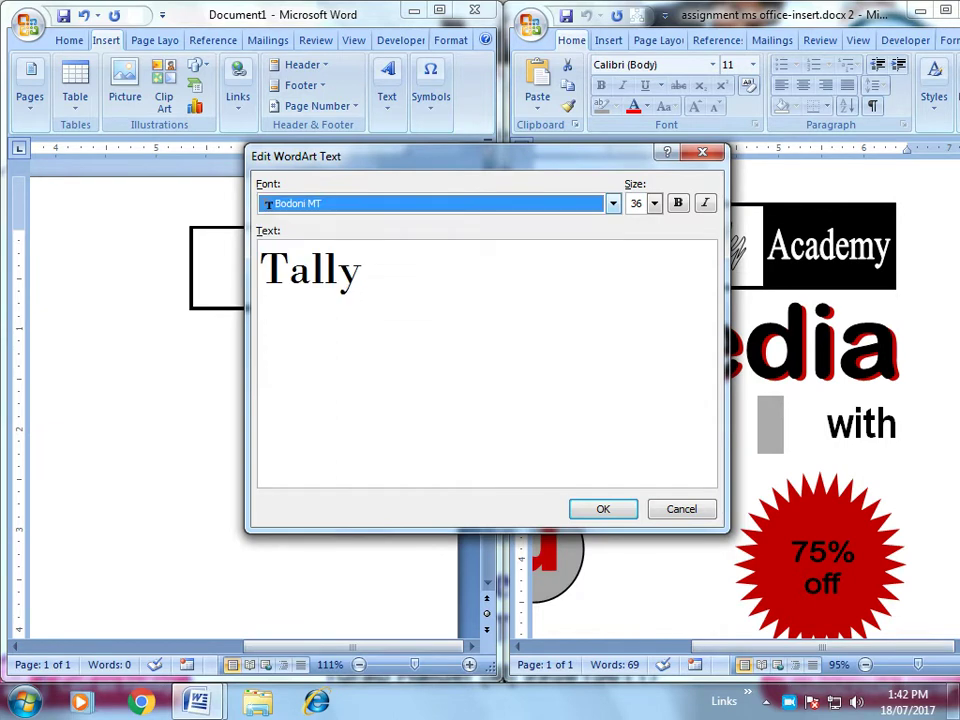
{"action": "key", "text": "Down"}
{"action": "key", "text": "alt+Down"}
{"action": "key", "text": "Down"}
{"action": "key", "text": "Return"}
{"action": "key", "text": "alt+Down"}
{"action": "key", "text": "Down"}
{"action": "key", "text": "Return"}
{"action": "key", "text": "alt+Down"}
{"action": "key", "text": "Down"}
{"action": "key", "text": "Return"}
{"action": "key", "text": "alt+Down"}
{"action": "key", "text": "Down"}
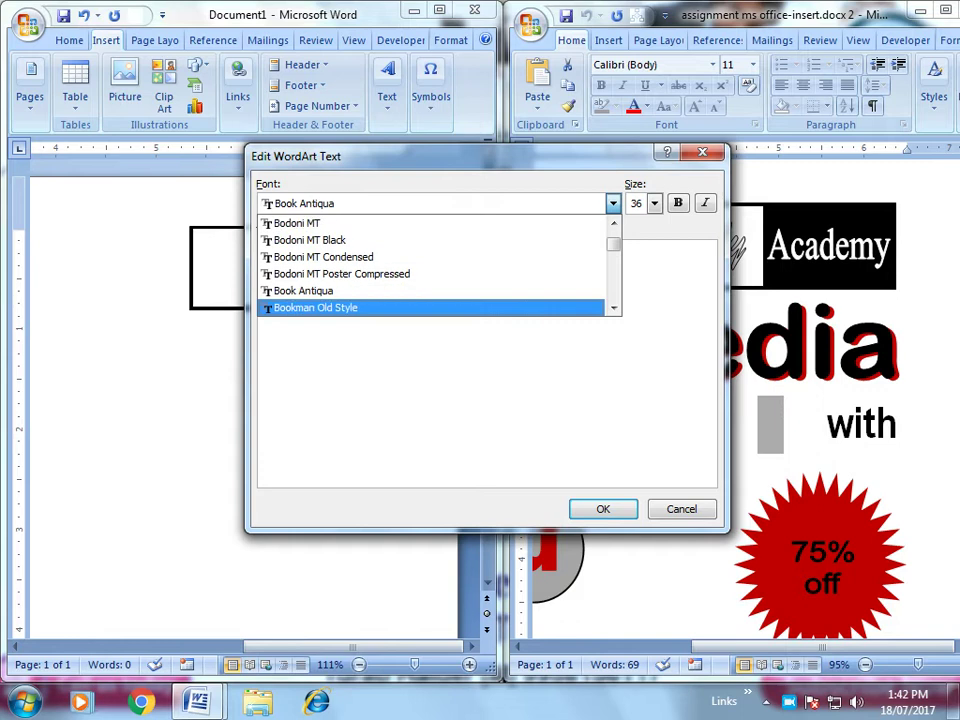
{"action": "key", "text": "Down"}
{"action": "key", "text": "Return"}
{"action": "key", "text": "alt+Down"}
{"action": "key", "text": "Down"}
{"action": "key", "text": "Return"}
{"action": "key", "text": "alt+Down"}
{"action": "key", "text": "Down"}
{"action": "key", "text": "Return"}
{"action": "key", "text": "alt+Down"}
{"action": "key", "text": "Down"}
{"action": "key", "text": "Return"}
{"action": "key", "text": "alt+Down"}
{"action": "key", "text": "Down"}
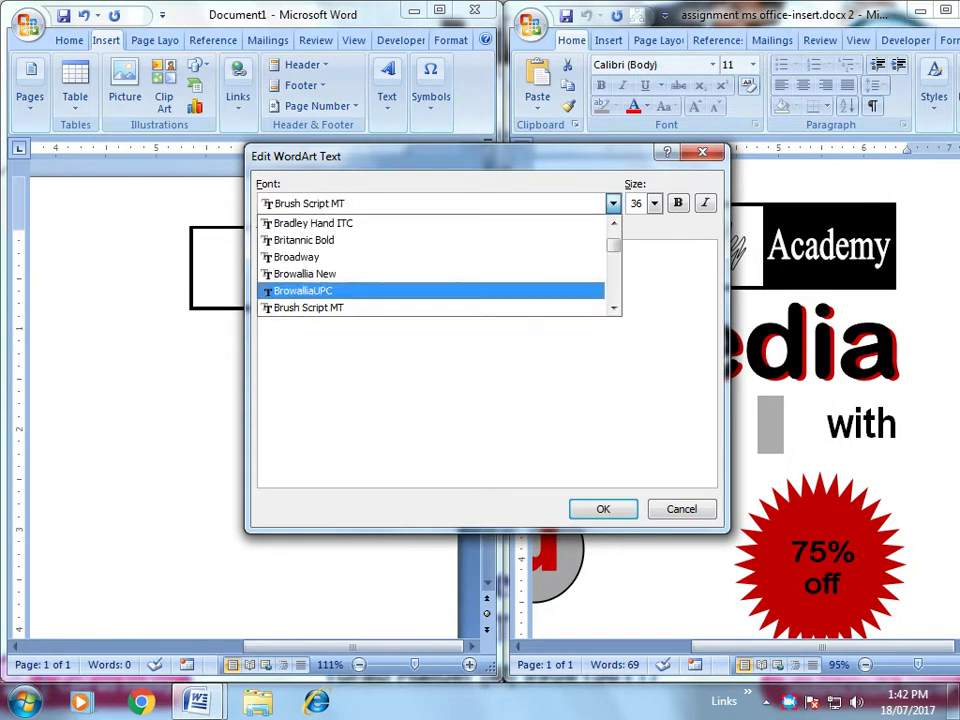
{"action": "left_click", "coordinate": [308, 307]}
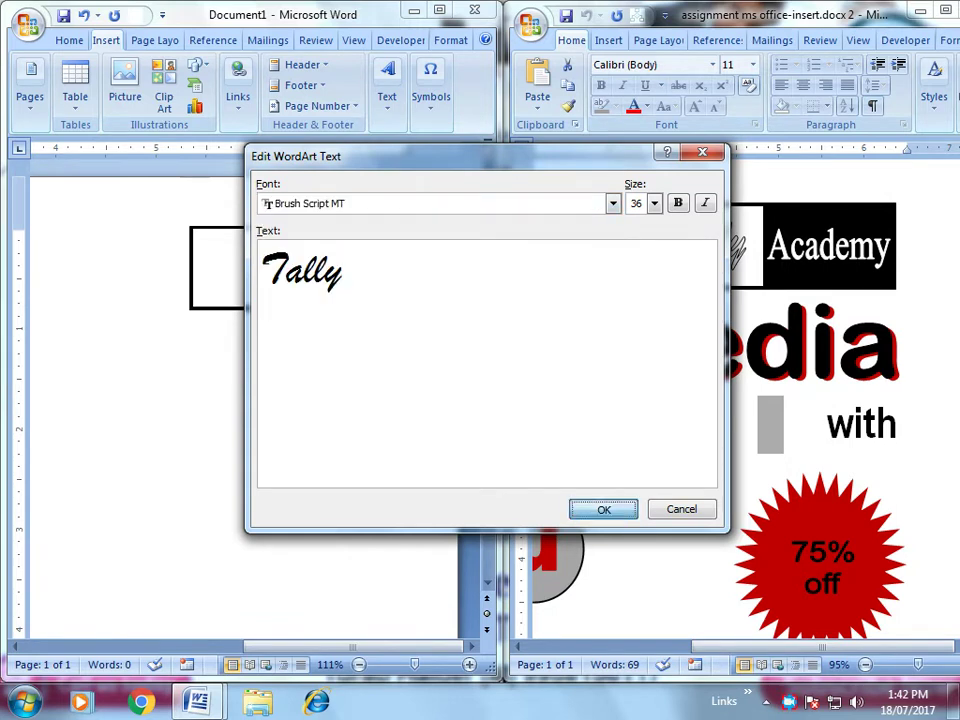
{"action": "key", "text": "Return"}
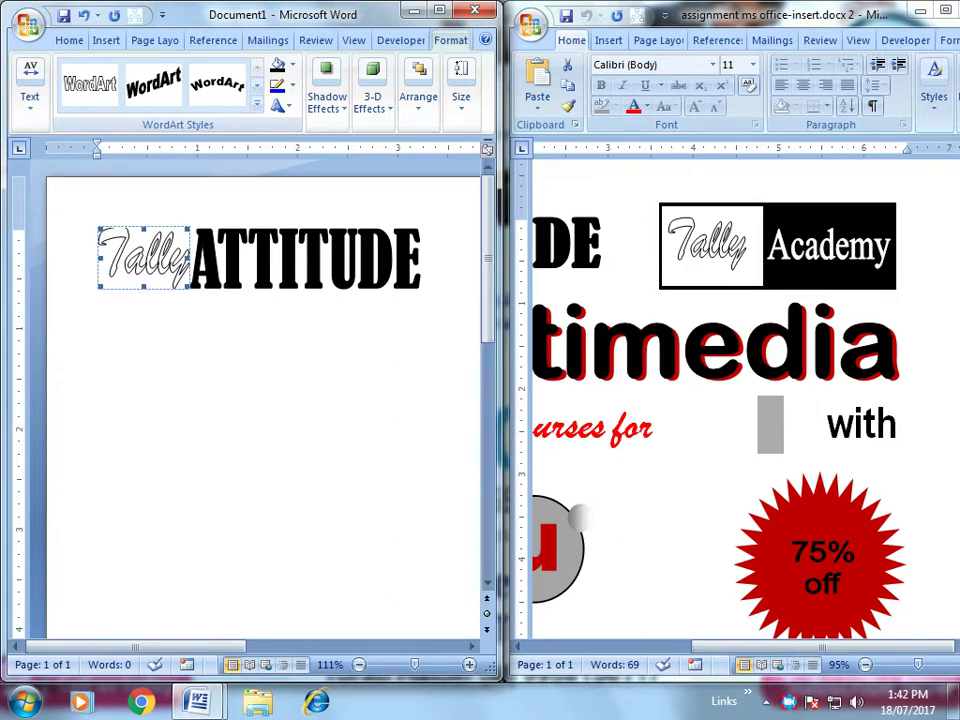
Step: Set the Tally WordArt's text wrapping to In Front of Text
{"action": "left_click", "coordinate": [461, 90]}
{"action": "left_click", "coordinate": [418, 92]}
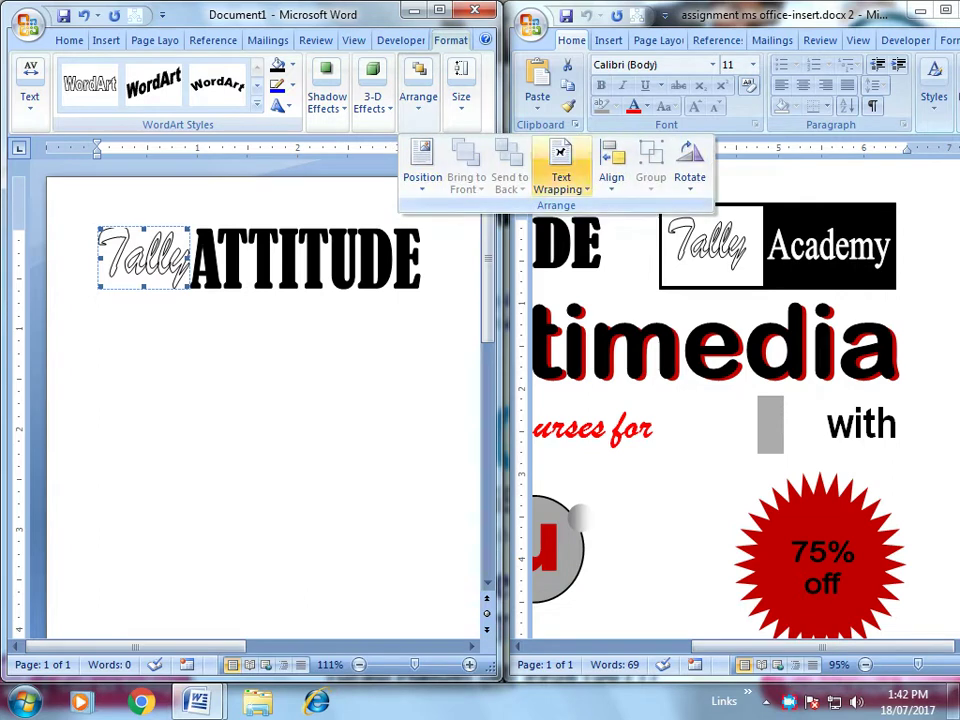
{"action": "left_click", "coordinate": [561, 165]}
{"action": "left_click", "coordinate": [600, 293]}
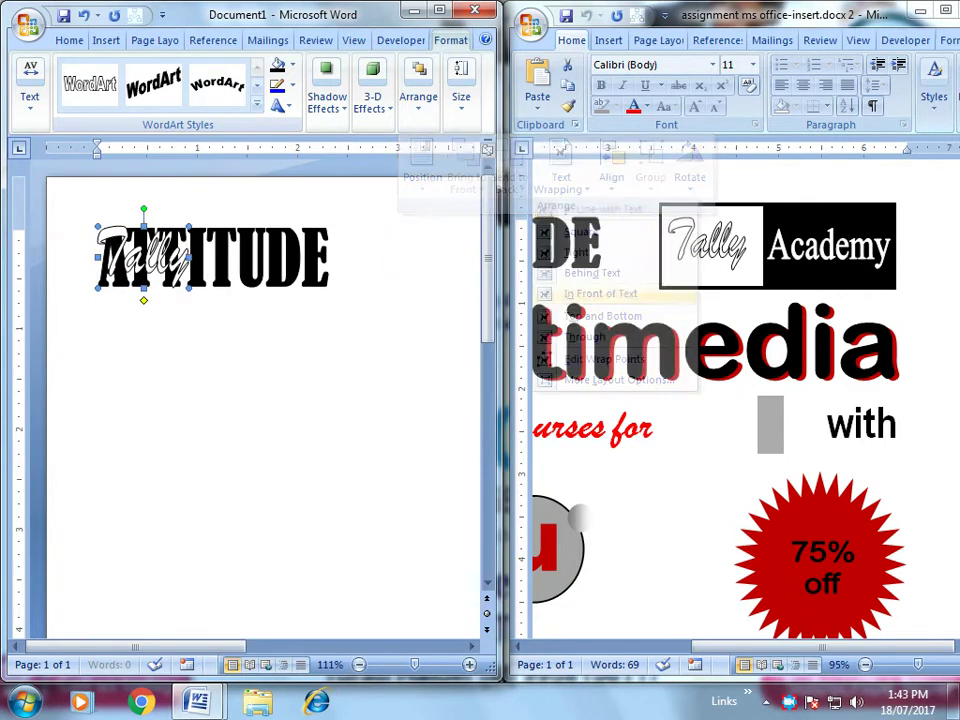
Step: Move and resize the Tally WordArt to fill the white half of the logo box
{"action": "left_click_drag", "start_coordinate": [143, 255], "coordinate": [363, 287]}
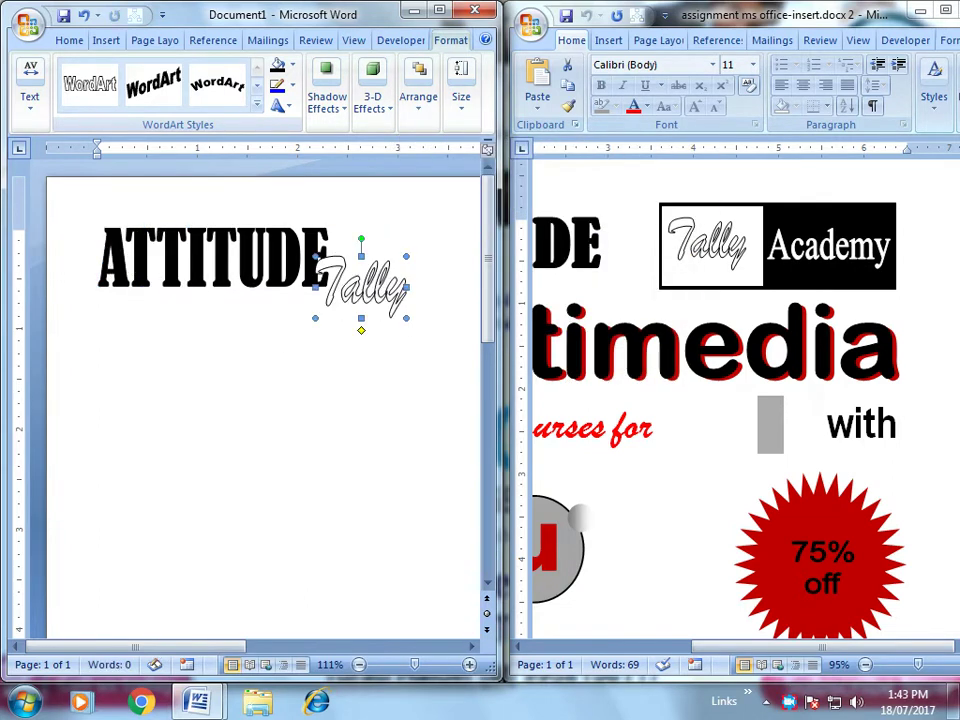
{"action": "left_click_drag", "start_coordinate": [132, 647], "coordinate": [295, 647]}
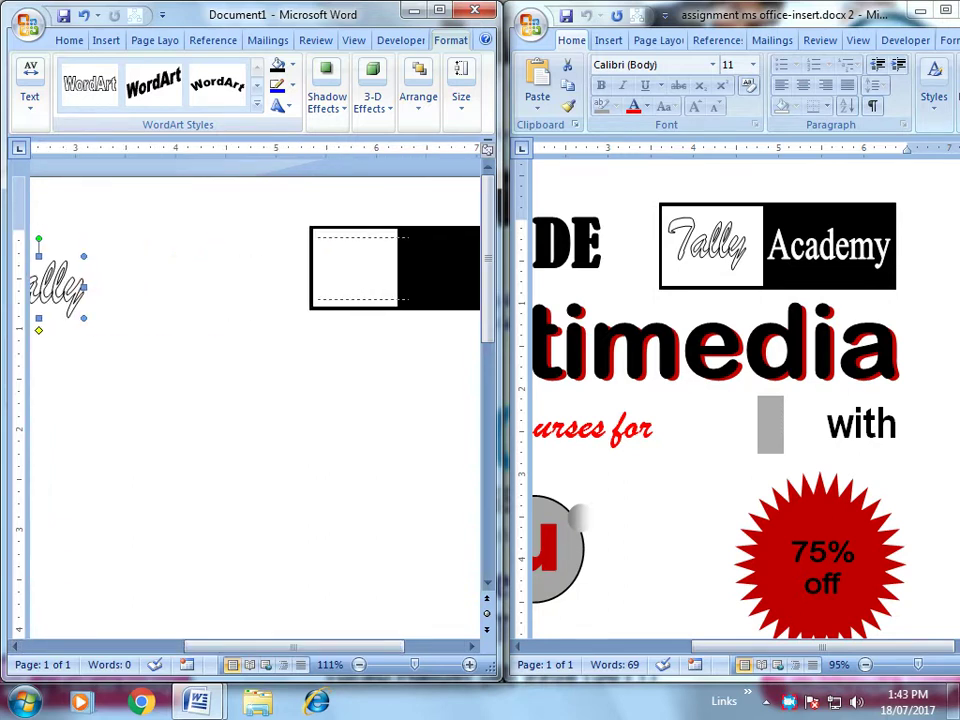
{"action": "left_click_drag", "start_coordinate": [365, 268], "coordinate": [363, 268]}
{"action": "left_click", "coordinate": [363, 268]}
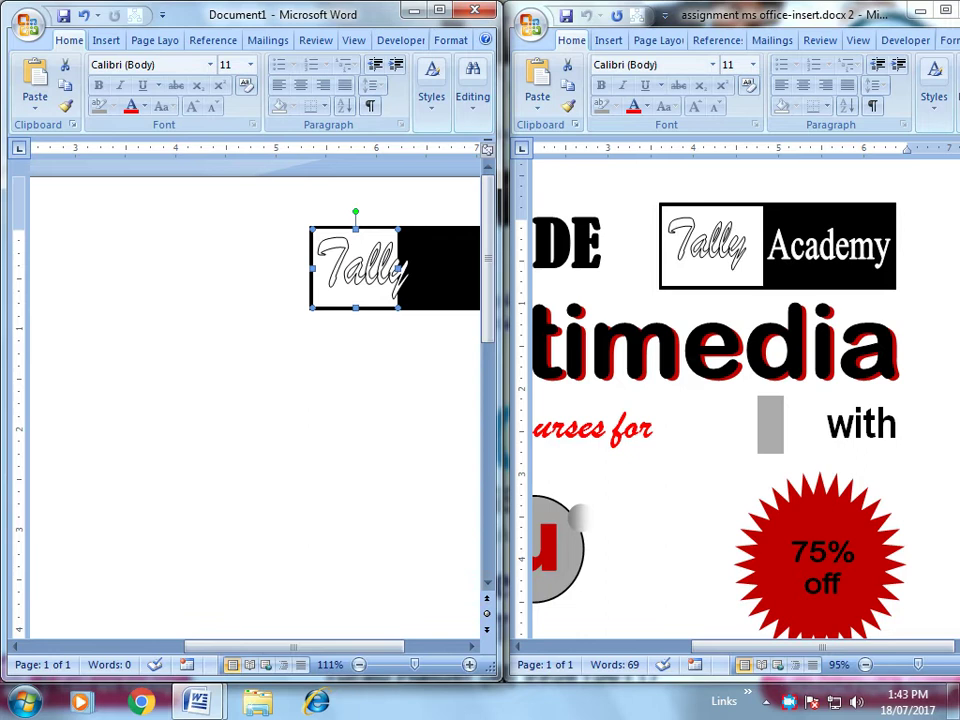
{"action": "left_click_drag", "start_coordinate": [405, 268], "coordinate": [410, 268]}
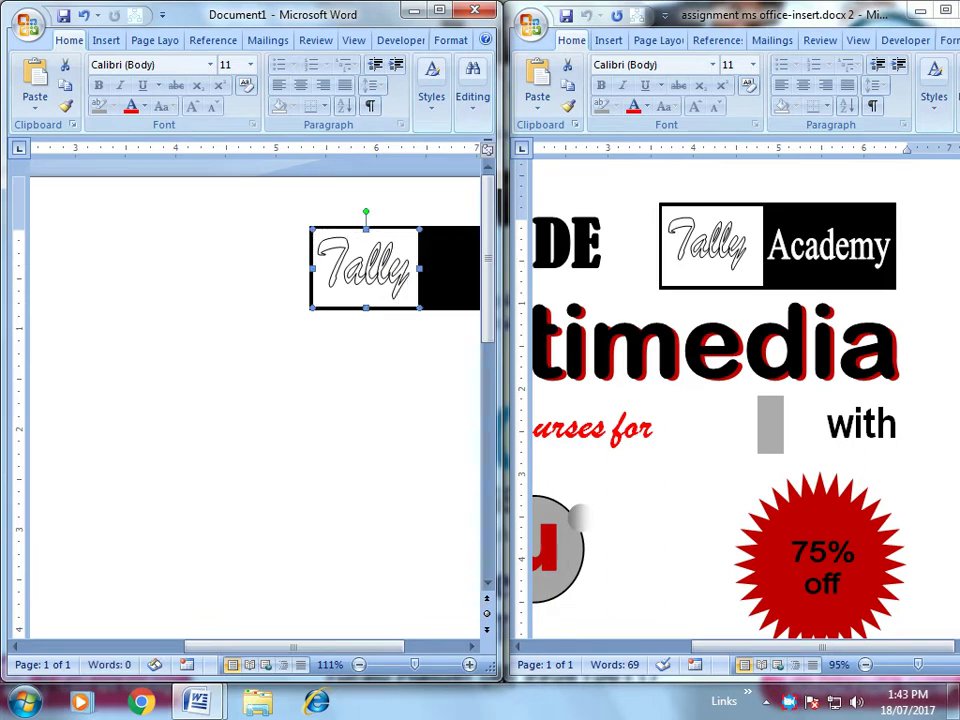
{"action": "left_click", "coordinate": [117, 497]}
Step: Widen the logo box's black half, then shift the box and Tally left together
{"action": "scroll", "coordinate": [240, 400], "scroll_direction": "right", "scroll_amount": 5}
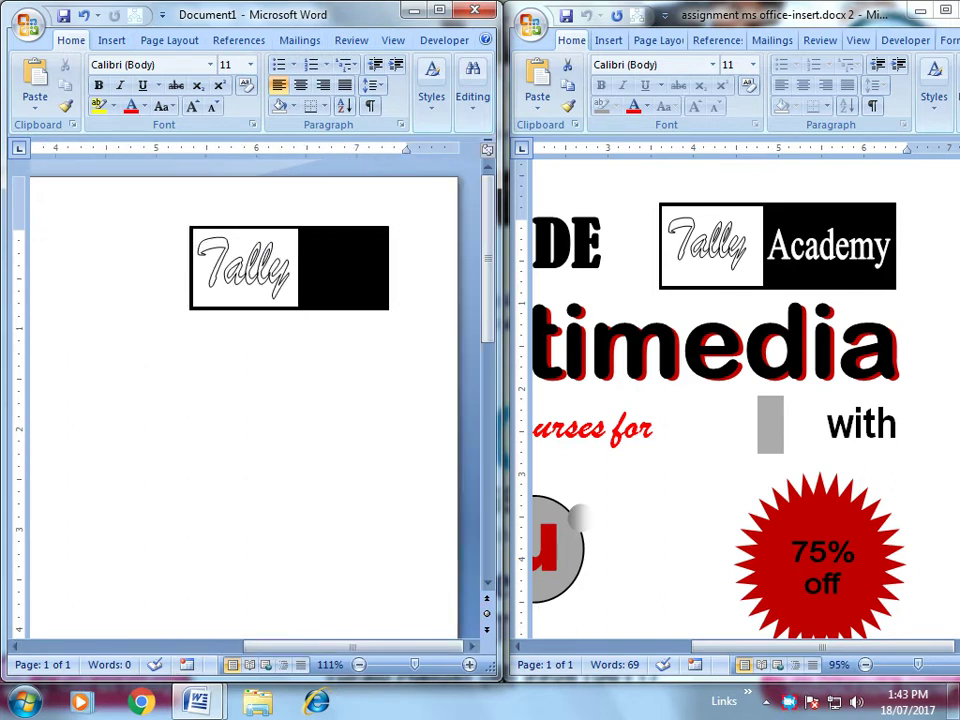
{"action": "left_click", "coordinate": [290, 268]}
{"action": "left_click_drag", "start_coordinate": [389, 268], "coordinate": [420, 268]}
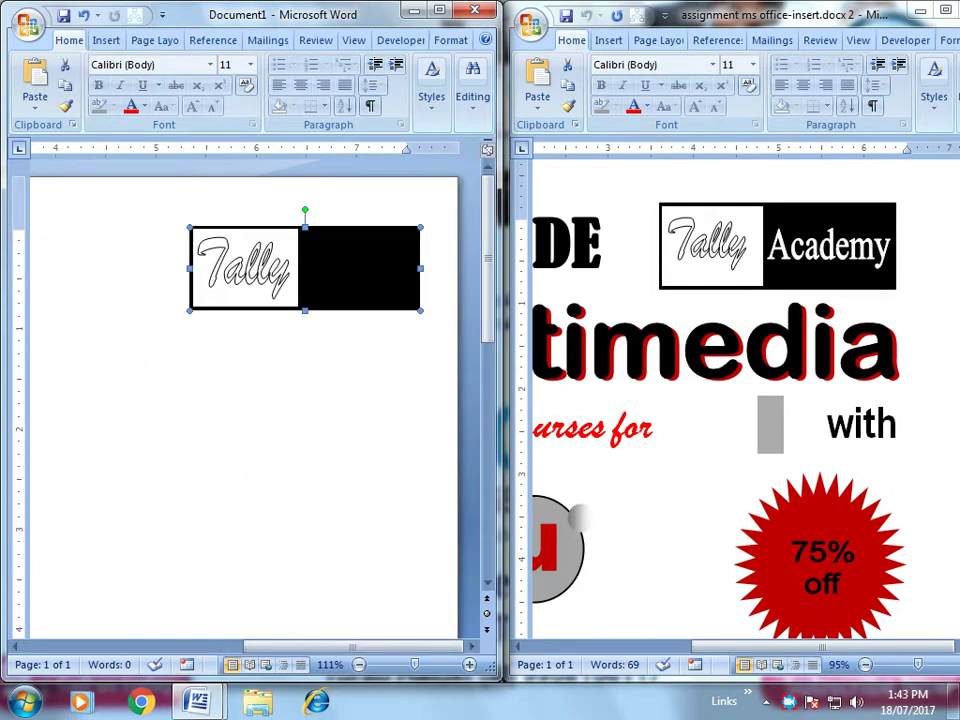
{"action": "left_click", "coordinate": [244, 268], "text": "shift"}
{"action": "key", "text": "Left"}
{"action": "key", "text": "Left"}
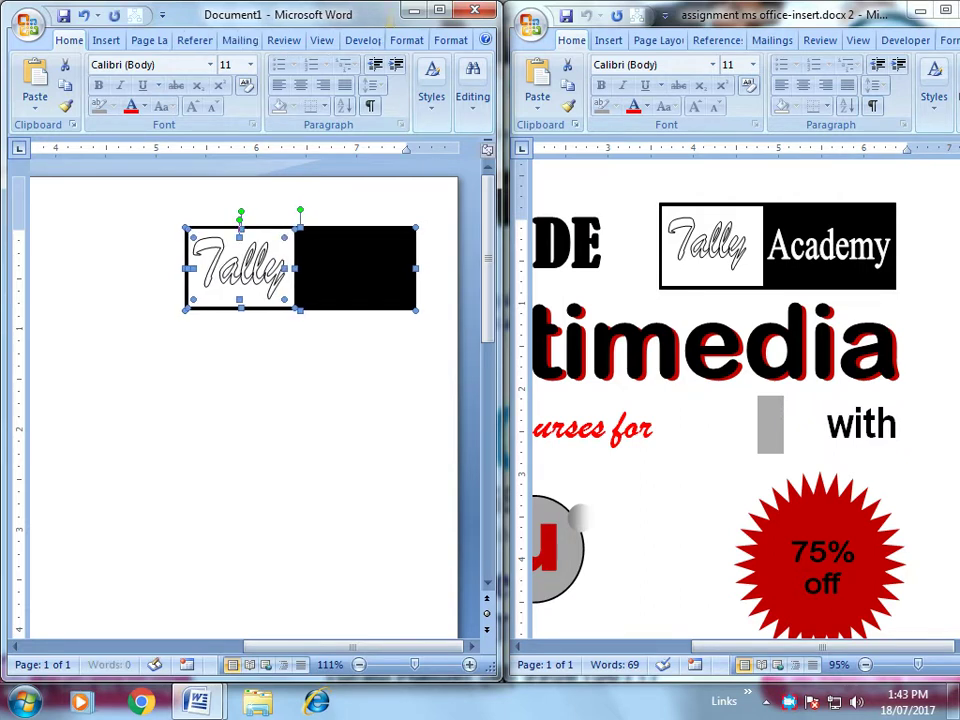
{"action": "key", "text": "Left"}
{"action": "key", "text": "Left"}
{"action": "key", "text": "Left"}
{"action": "key", "text": "Left"}
{"action": "key", "text": "Left"}
{"action": "key", "text": "Left"}
{"action": "key", "text": "Left"}
{"action": "key", "text": "Left"}
{"action": "key", "text": "Left"}
{"action": "key", "text": "Left"}
{"action": "key", "text": "Left"}
{"action": "key", "text": "Left"}
{"action": "key", "text": "Escape"}
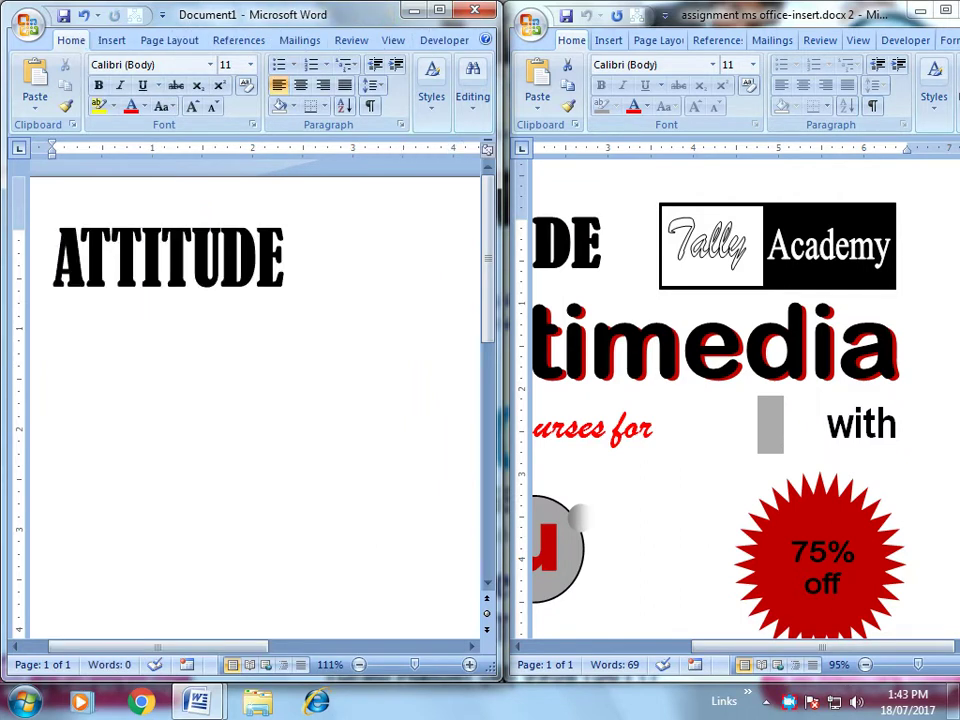
Step: Stretch the logo's black half further so it matches the reference logo
{"action": "left_click_drag", "start_coordinate": [157, 648], "coordinate": [327, 648]}
{"action": "left_click", "coordinate": [250, 268]}
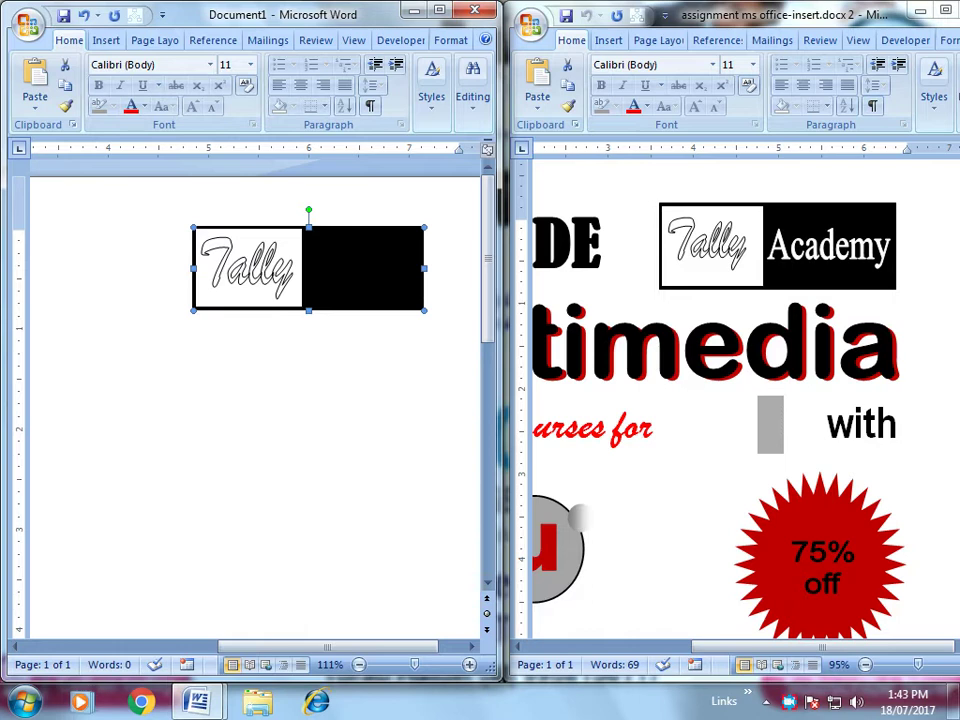
{"action": "left_click_drag", "start_coordinate": [441, 268], "coordinate": [459, 268]}
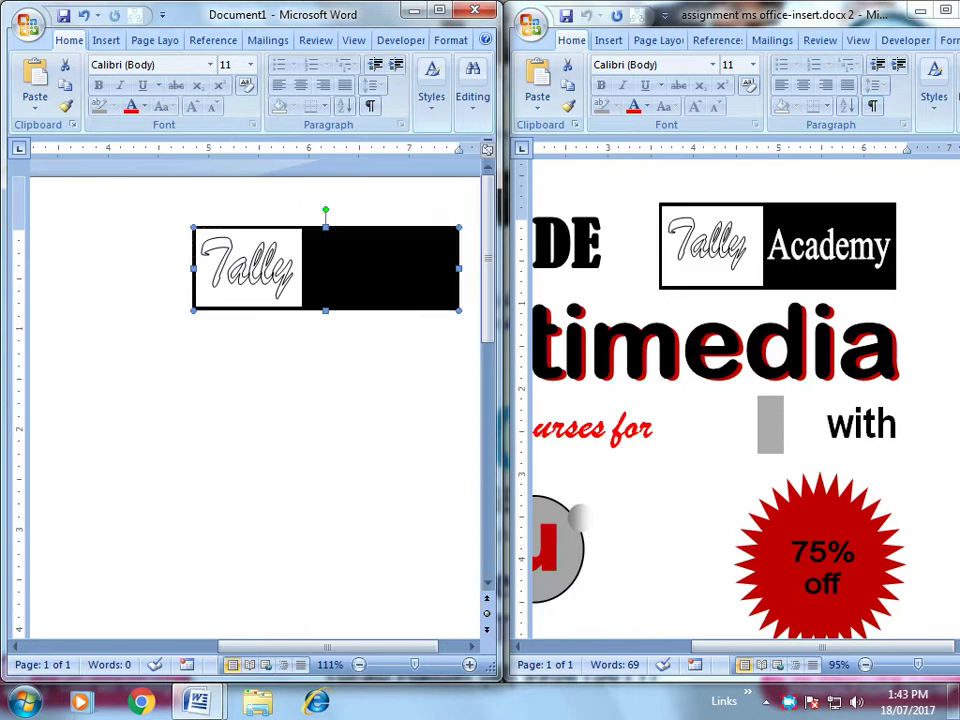
{"action": "left_click", "coordinate": [106, 40]}
{"action": "left_click", "coordinate": [387, 90]}
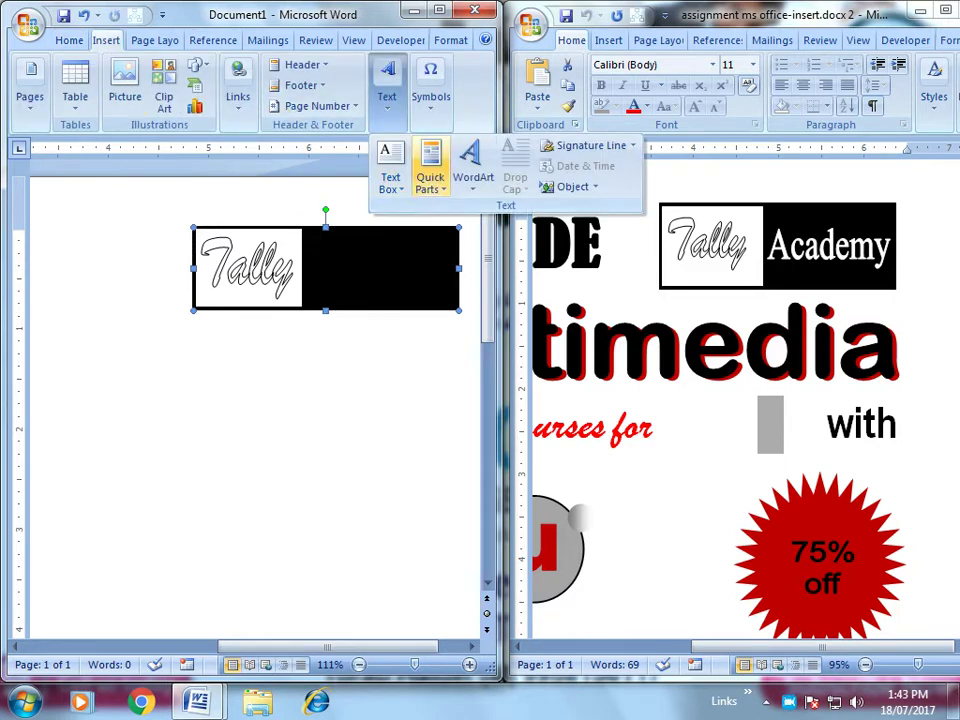
Step: Insert a plain-style WordArt reading 'Academy', keeping the default size
{"action": "left_click", "coordinate": [473, 160]}
{"action": "left_click", "coordinate": [484, 221]}
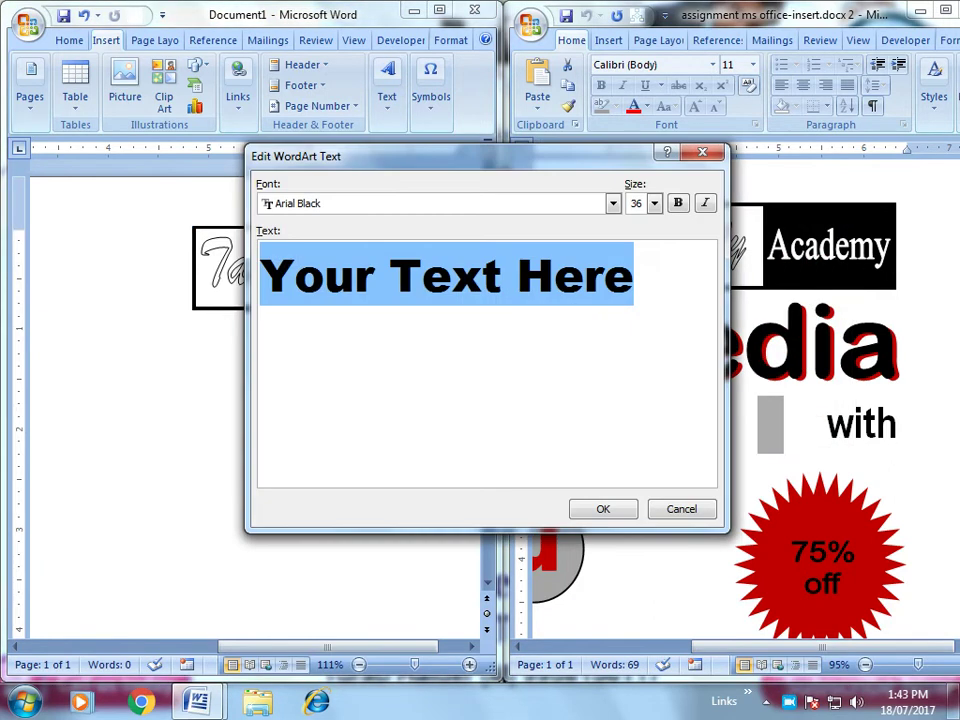
{"action": "type", "text": "Academ"}
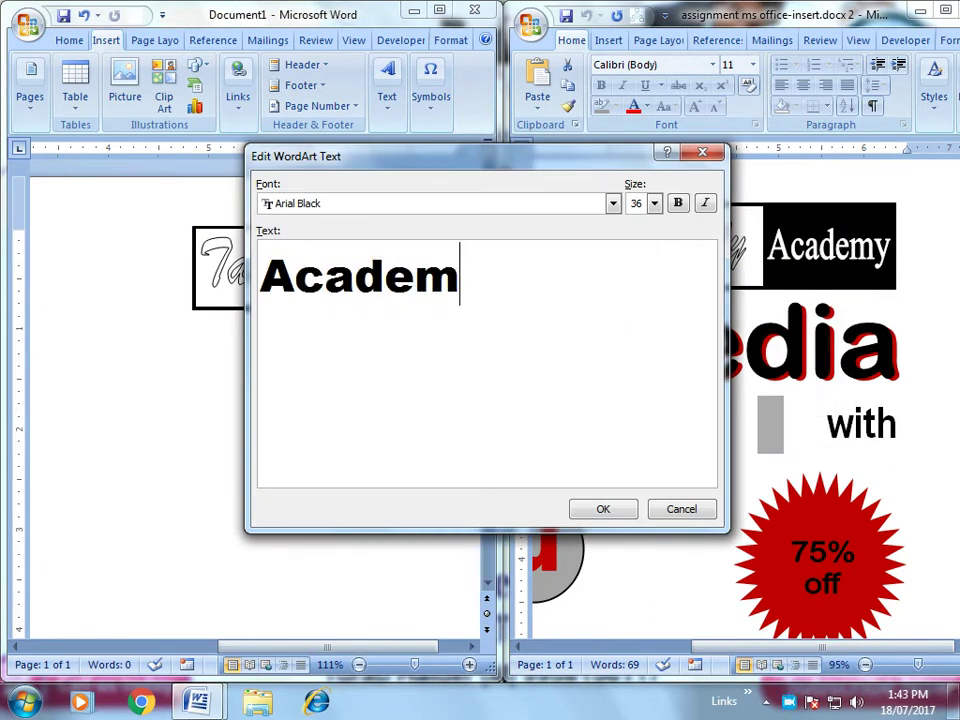
{"action": "type", "text": "y"}
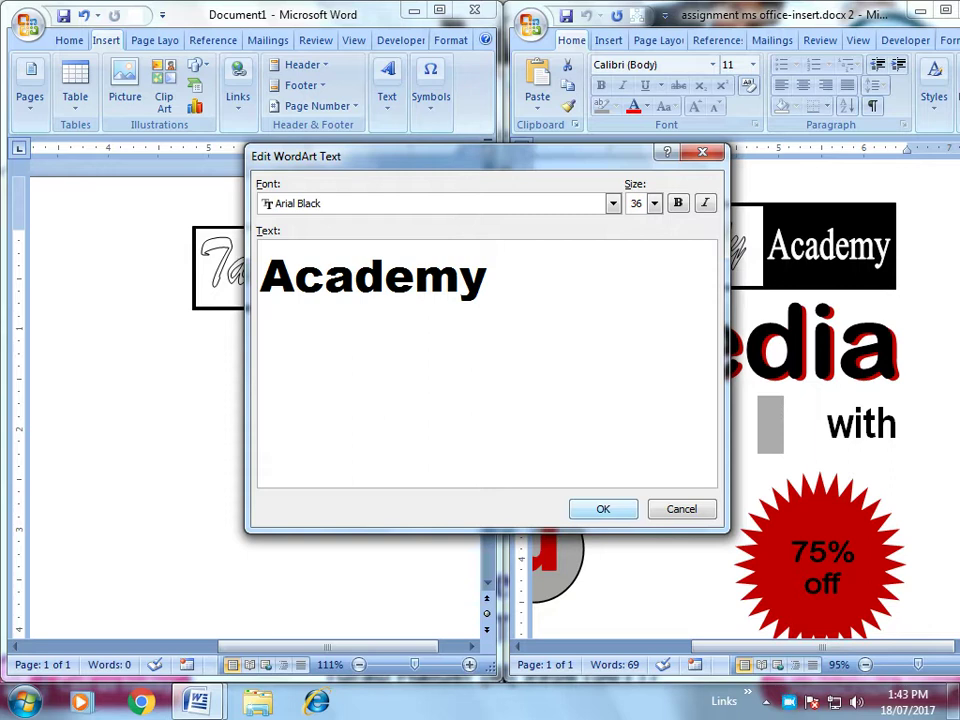
{"action": "left_click", "coordinate": [654, 203]}
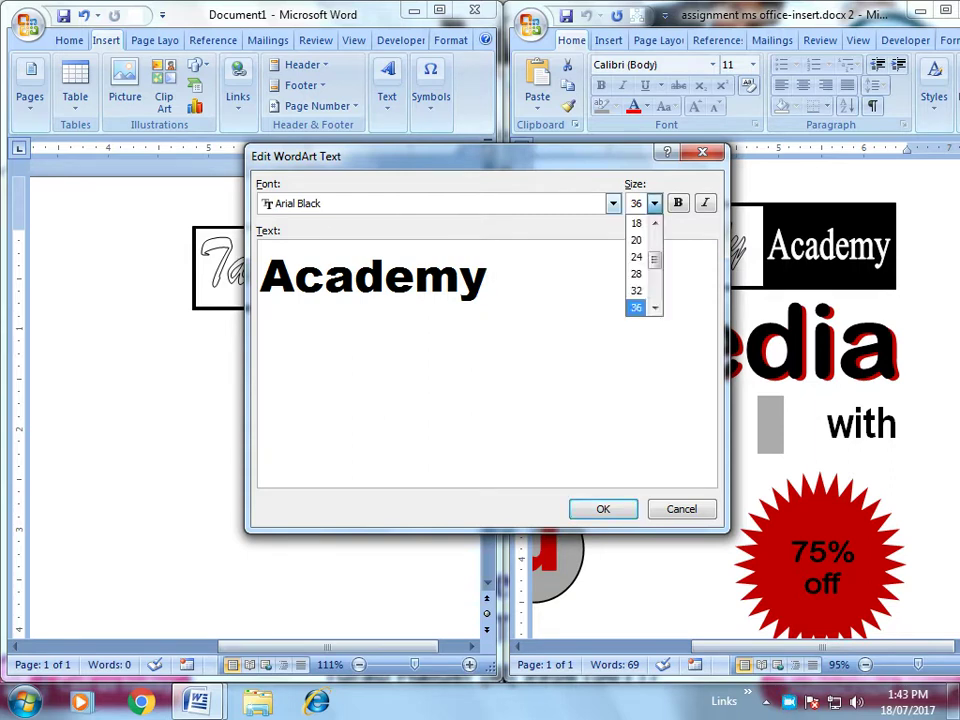
{"action": "left_click", "coordinate": [430, 203]}
Step: Set the Academy WordArt font to Times New Roman and confirm it
{"action": "left_click", "coordinate": [613, 203]}
{"action": "scroll", "coordinate": [430, 265], "scroll_direction": "down", "scroll_amount": 2}
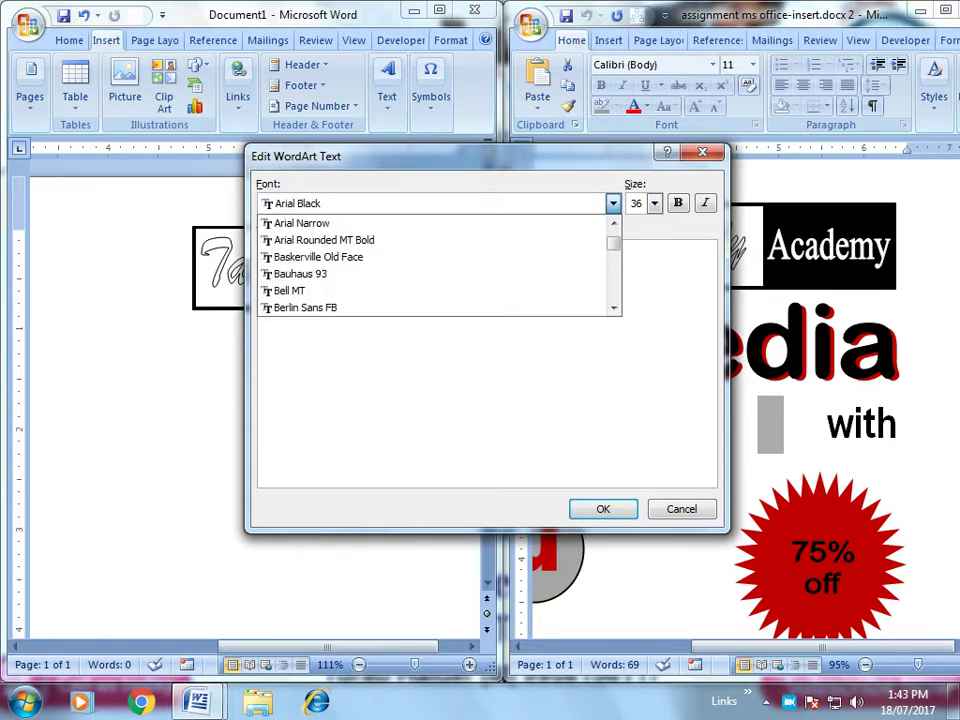
{"action": "scroll", "coordinate": [430, 265], "scroll_direction": "down", "scroll_amount": 2}
{"action": "scroll", "coordinate": [430, 265], "scroll_direction": "down", "scroll_amount": 10}
{"action": "scroll", "coordinate": [430, 265], "scroll_direction": "down", "scroll_amount": 3}
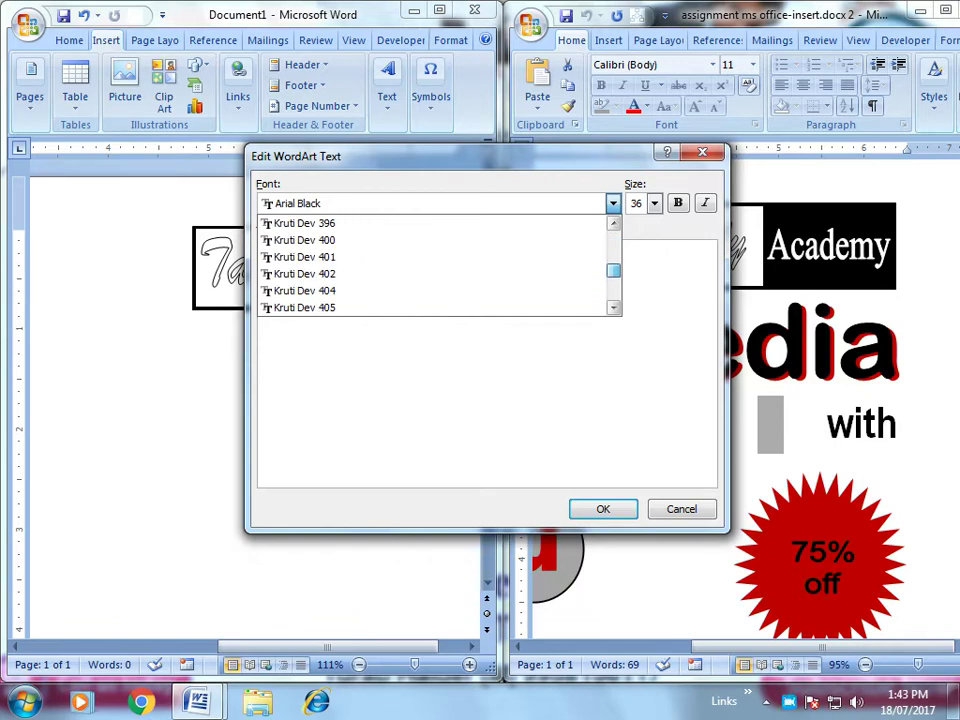
{"action": "scroll", "coordinate": [430, 265], "scroll_direction": "down", "scroll_amount": 2}
{"action": "scroll", "coordinate": [430, 265], "scroll_direction": "down", "scroll_amount": 12}
{"action": "scroll", "coordinate": [430, 265], "scroll_direction": "down", "scroll_amount": 14}
{"action": "scroll", "coordinate": [430, 265], "scroll_direction": "down", "scroll_amount": 3}
{"action": "scroll", "coordinate": [430, 265], "scroll_direction": "up", "scroll_amount": 10}
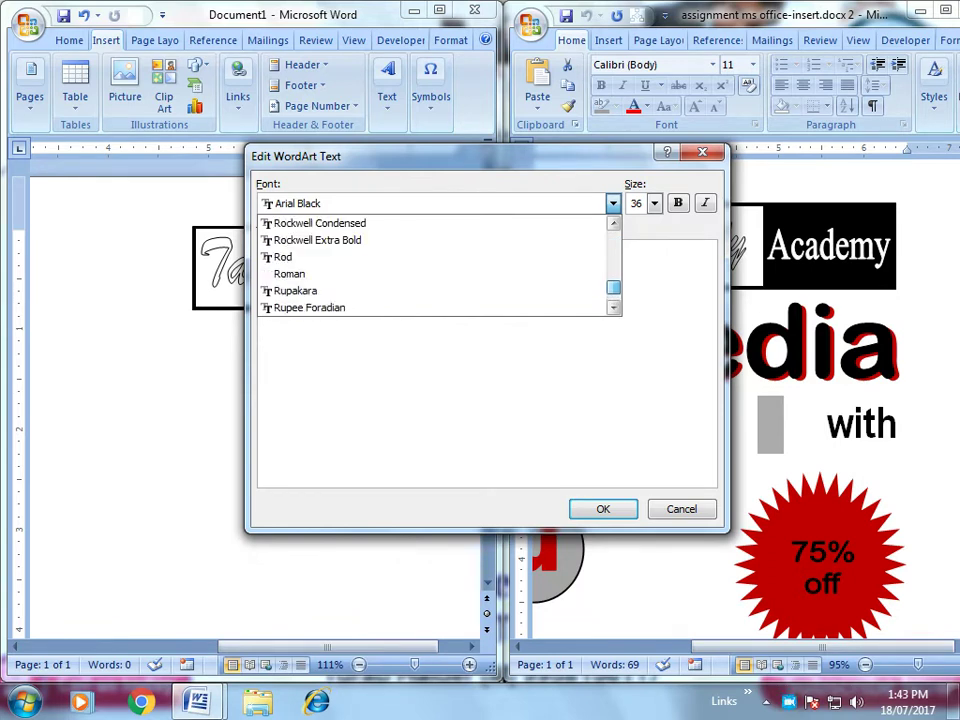
{"action": "scroll", "coordinate": [430, 265], "scroll_direction": "down", "scroll_amount": 5}
{"action": "scroll", "coordinate": [430, 265], "scroll_direction": "down", "scroll_amount": 1}
{"action": "scroll", "coordinate": [430, 265], "scroll_direction": "down", "scroll_amount": 3}
{"action": "scroll", "coordinate": [430, 265], "scroll_direction": "down", "scroll_amount": 2}
{"action": "scroll", "coordinate": [430, 265], "scroll_direction": "down", "scroll_amount": 2}
{"action": "left_click", "coordinate": [314, 273]}
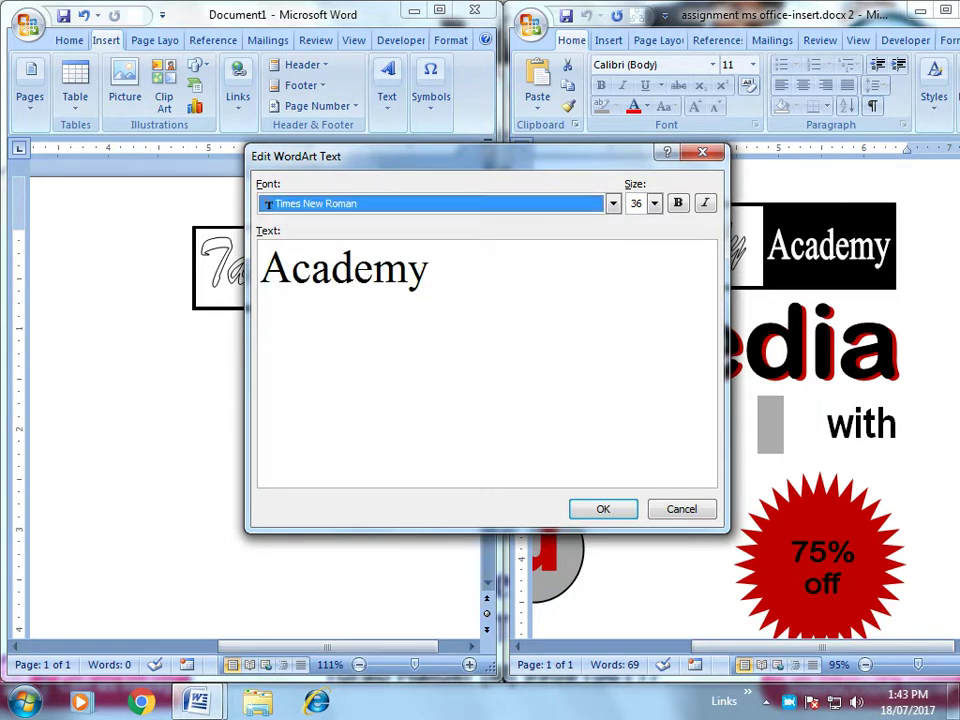
{"action": "key", "text": "Return"}
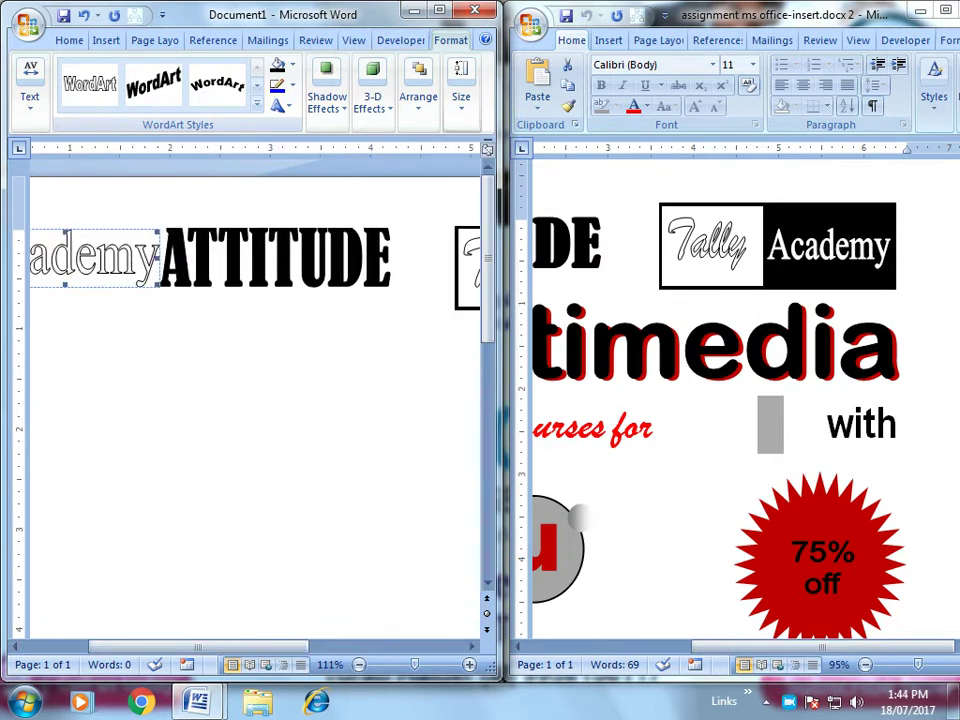
Step: Float the Academy WordArt in front of text and move it over the logo's black half
{"action": "left_click", "coordinate": [418, 90]}
{"action": "left_click", "coordinate": [561, 172]}
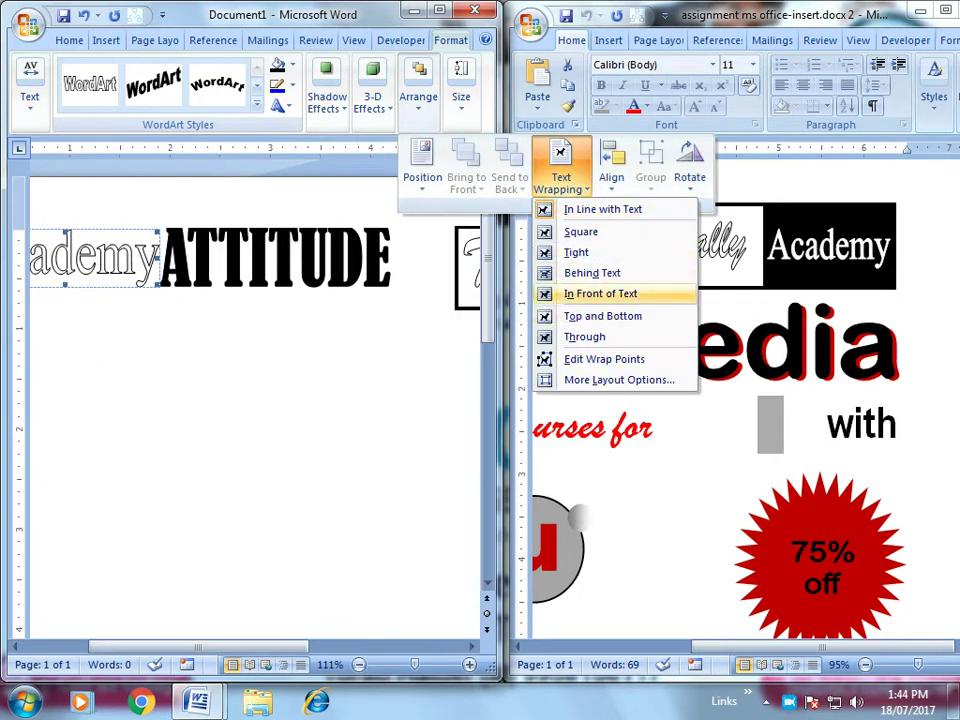
{"action": "left_click", "coordinate": [600, 293]}
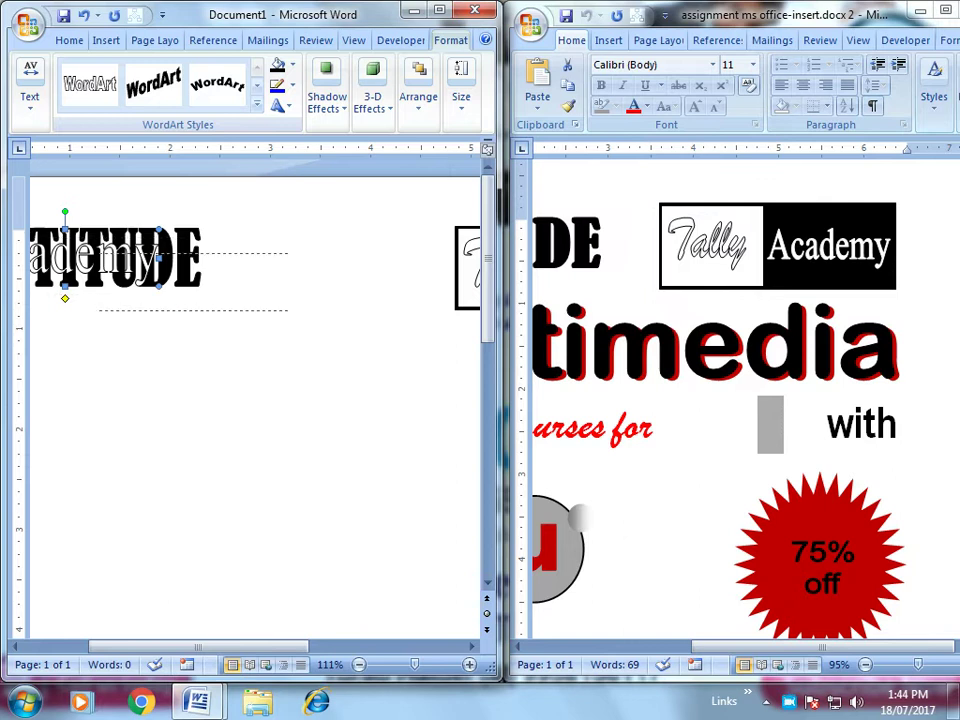
{"action": "left_click_drag", "start_coordinate": [95, 258], "coordinate": [423, 273]}
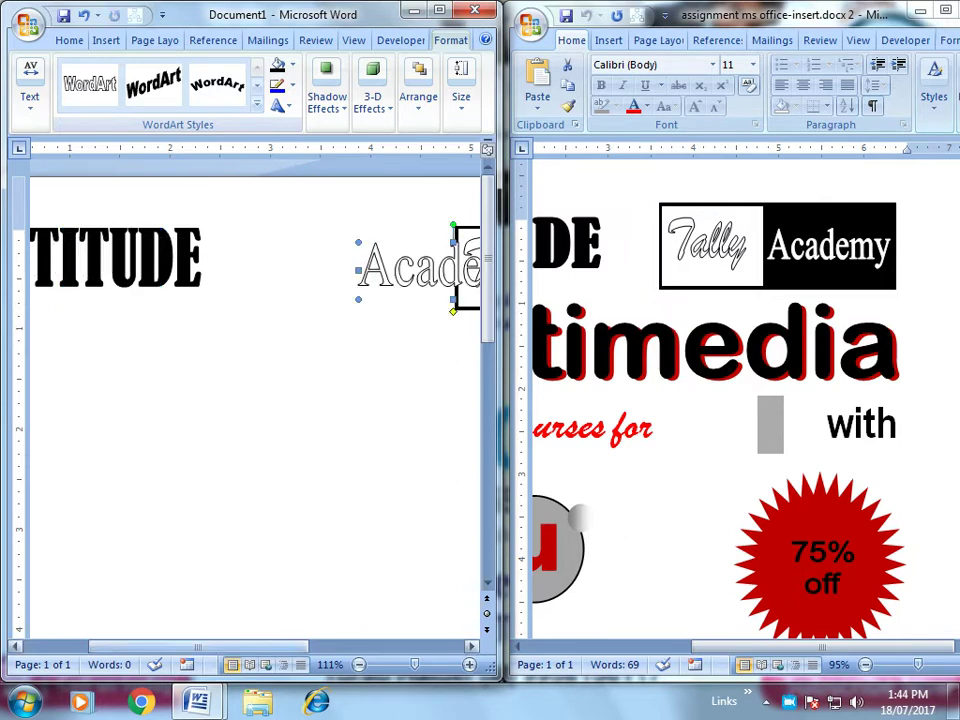
{"action": "scroll", "coordinate": [250, 400], "scroll_direction": "right", "scroll_amount": 5}
{"action": "scroll", "coordinate": [250, 400], "scroll_direction": "right", "scroll_amount": 3}
{"action": "left_click_drag", "start_coordinate": [95, 268], "coordinate": [308, 265]}
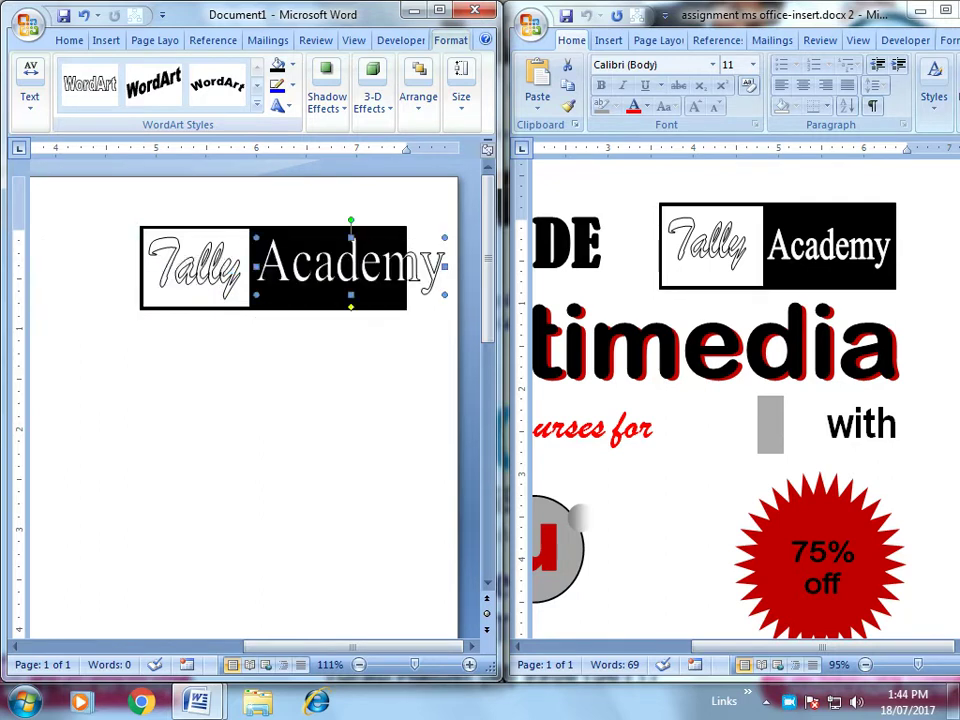
Step: Narrow and shorten Academy to fit the black box, nudging it slightly left
{"action": "left_click_drag", "start_coordinate": [444, 266], "coordinate": [406, 266]}
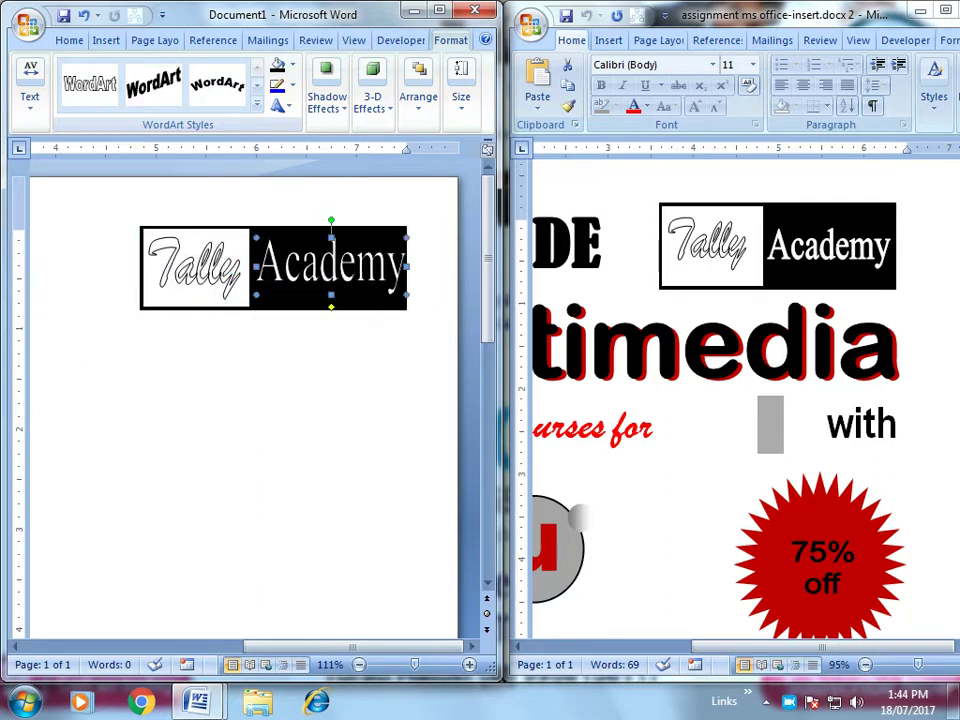
{"action": "left_click_drag", "start_coordinate": [331, 237], "coordinate": [331, 247]}
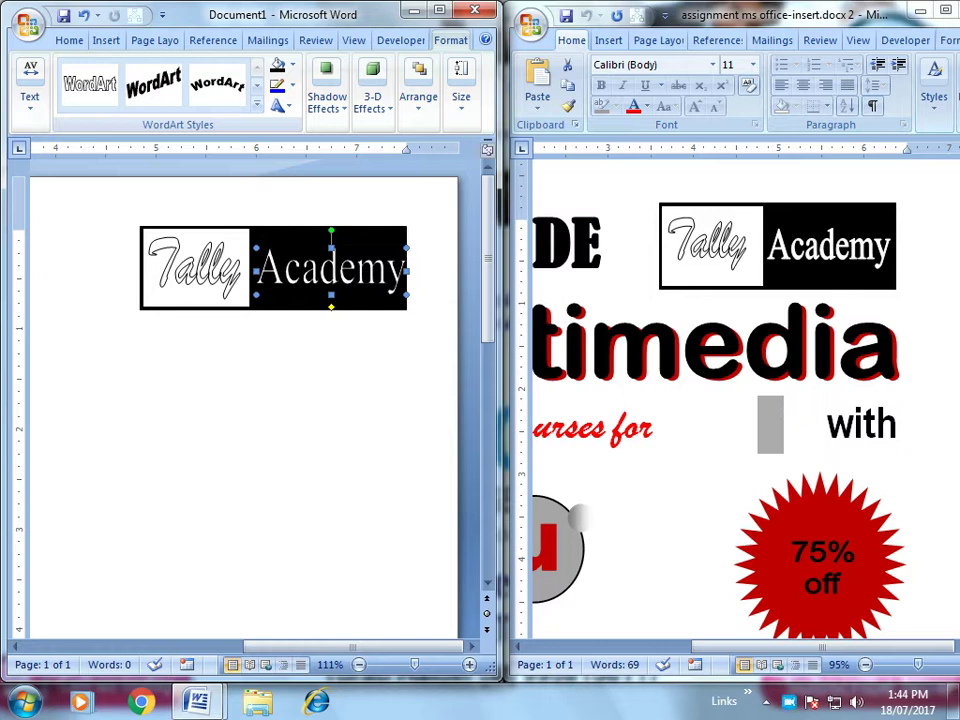
{"action": "key", "text": "Left"}
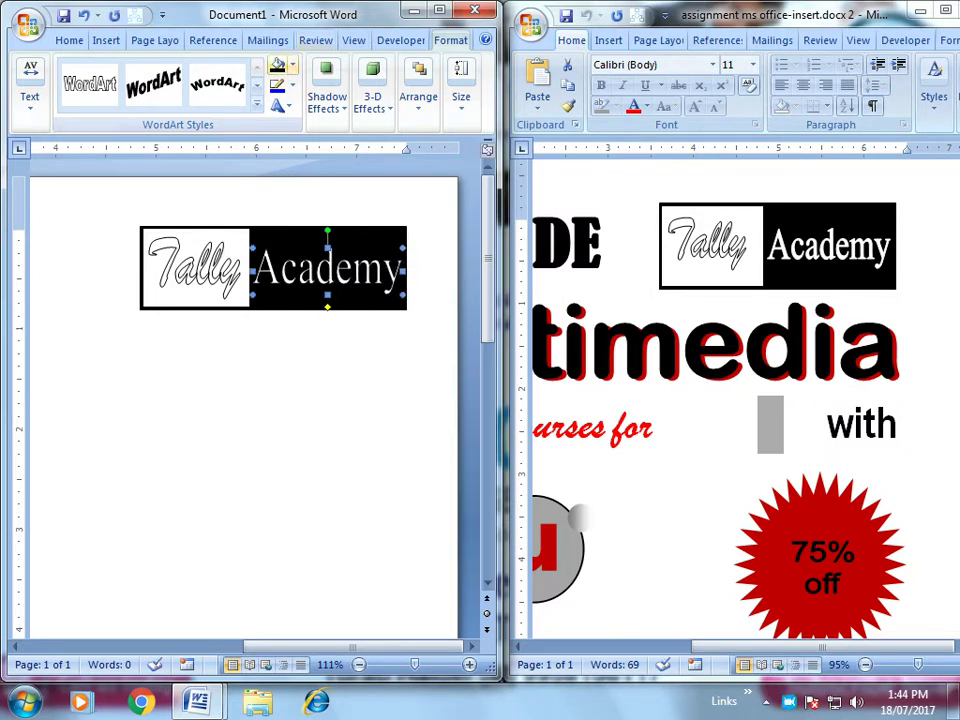
{"action": "left_click", "coordinate": [292, 87]}
{"action": "key", "text": "Escape"}
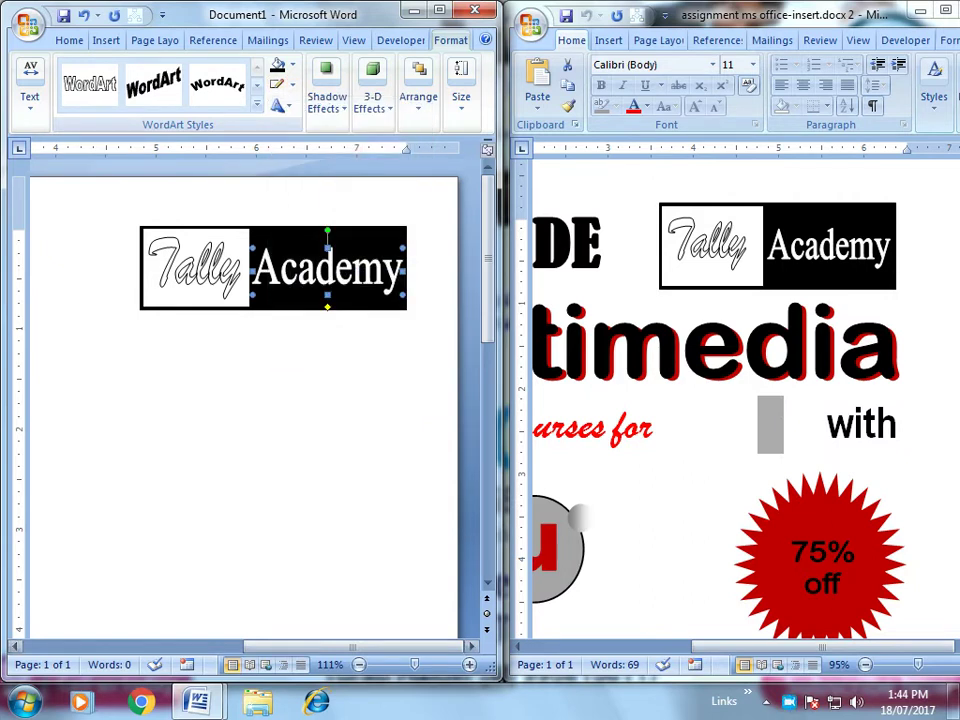
{"action": "left_click", "coordinate": [770, 245]}
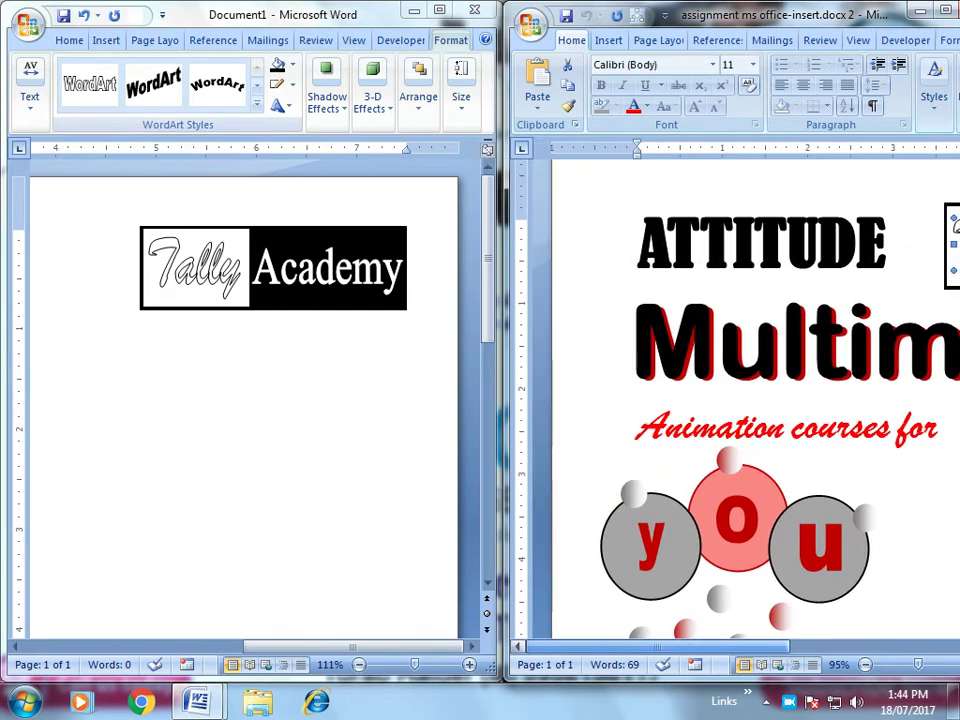
Step: Insert a new WordArt reading 'Multimedia'
{"action": "left_click_drag", "start_coordinate": [640, 240], "coordinate": [140, 250]}
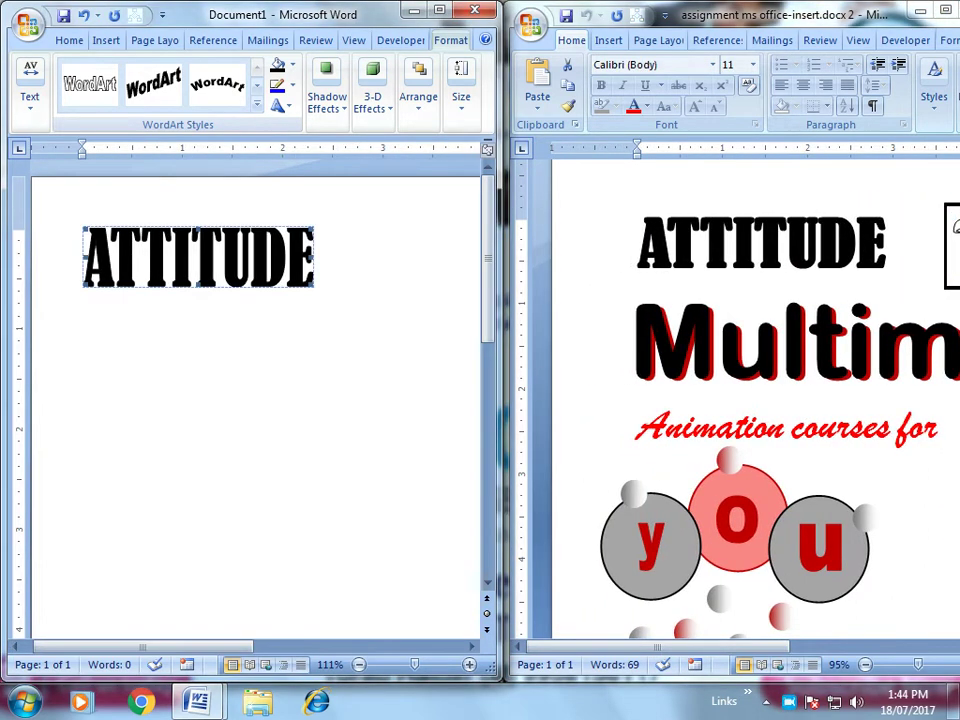
{"action": "left_click", "coordinate": [106, 40]}
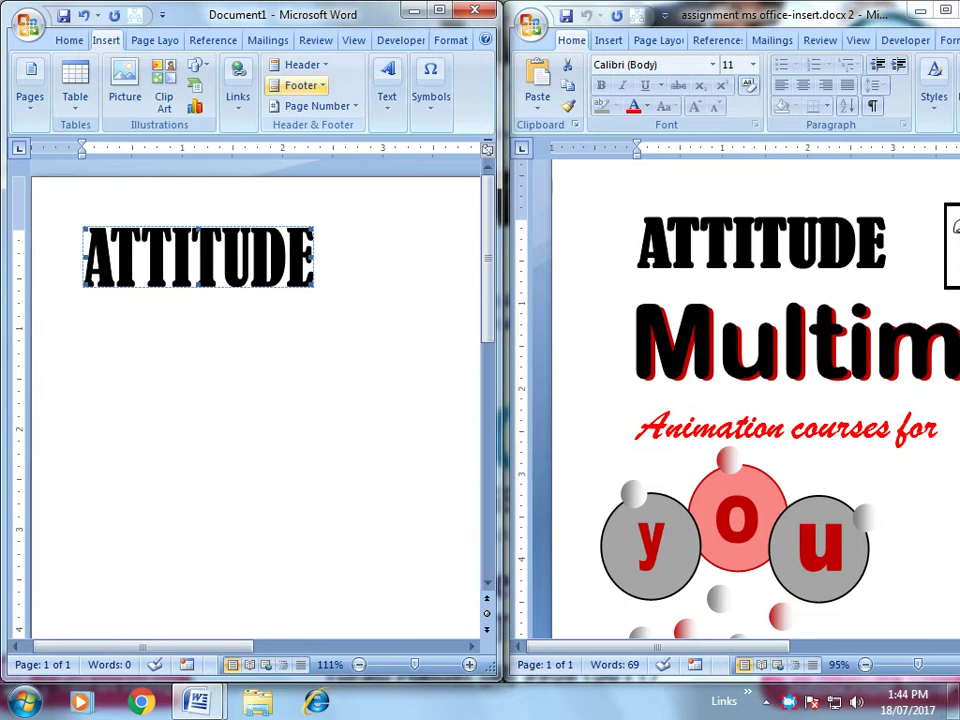
{"action": "left_click", "coordinate": [387, 90]}
{"action": "left_click", "coordinate": [471, 160]}
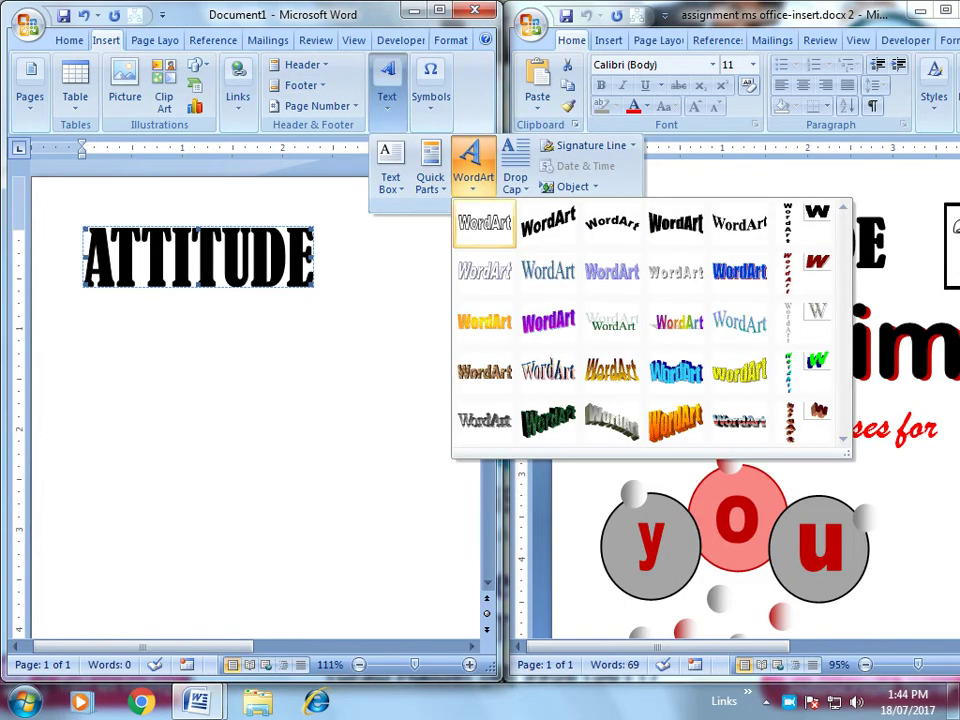
{"action": "left_click", "coordinate": [486, 221]}
{"action": "type", "text": "Mu"}
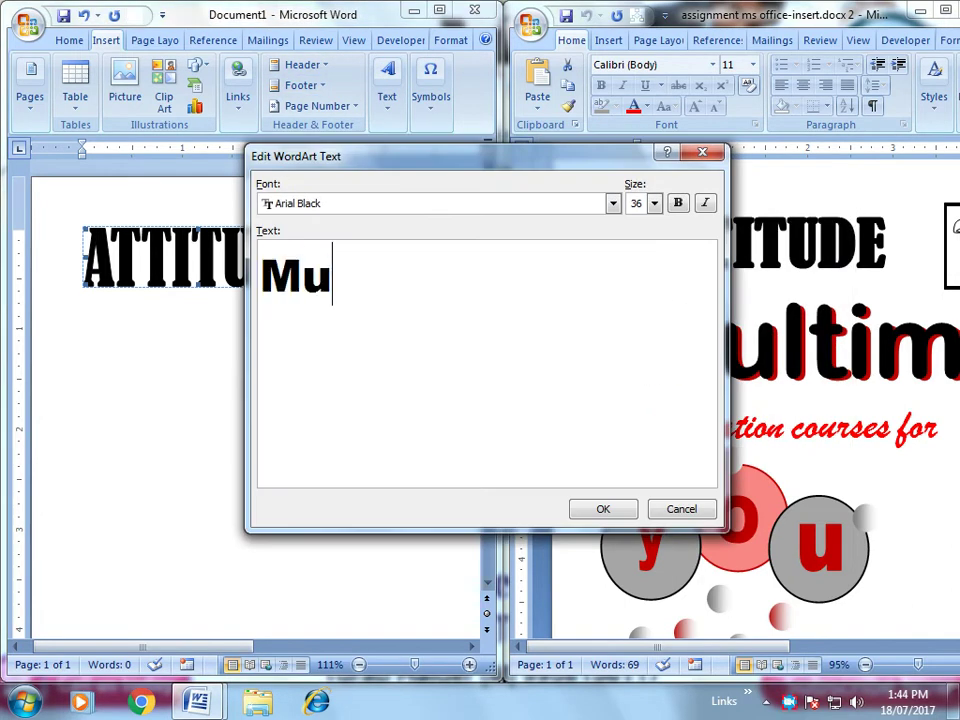
{"action": "type", "text": "ltimedia"}
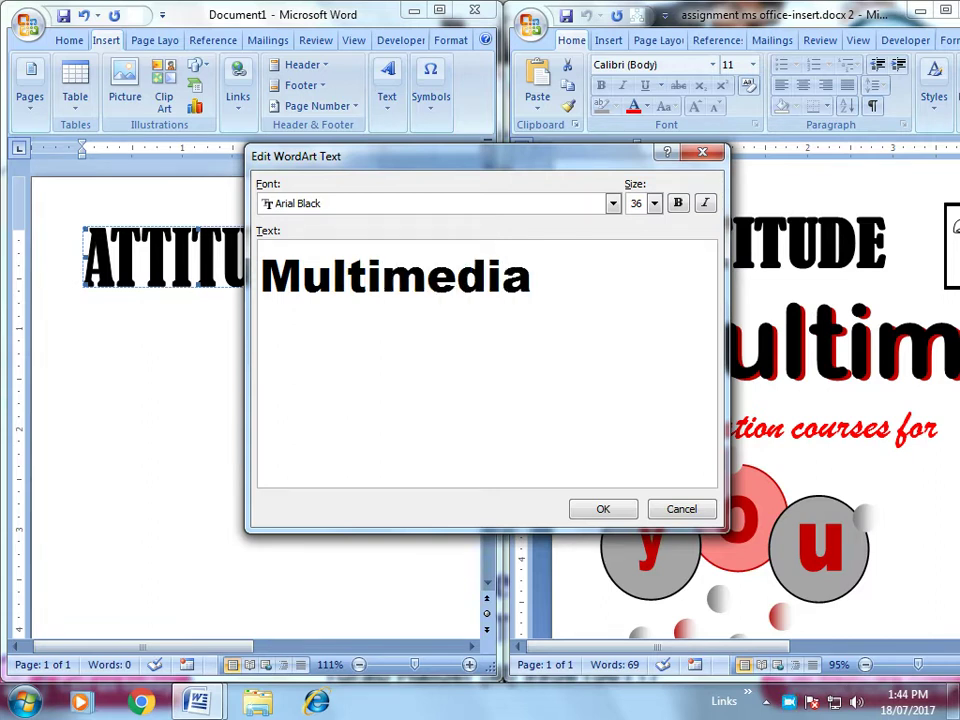
Step: Preview a run of fonts, Batang through MingLiU, on the Multimedia text
{"action": "left_click", "coordinate": [613, 203]}
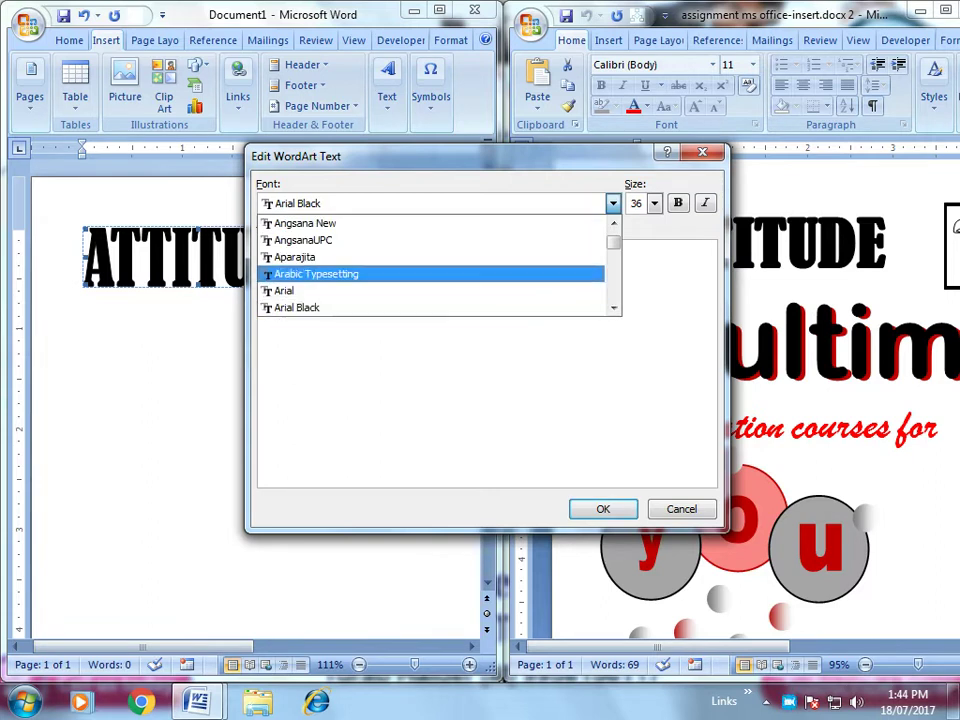
{"action": "key", "text": "Up"}
{"action": "key", "text": "Up"}
{"action": "key", "text": "Up"}
{"action": "key", "text": "Up"}
{"action": "key", "text": "Up"}
{"action": "key", "text": "Up"}
{"action": "key", "text": "Up"}
{"action": "key", "text": "Up"}
{"action": "key", "text": "Up"}
{"action": "key", "text": "Up"}
{"action": "key", "text": "Up"}
{"action": "key", "text": "Up"}
{"action": "key", "text": "Up"}
{"action": "key", "text": "Up"}
{"action": "key", "text": "Up"}
{"action": "key", "text": "Up"}
{"action": "key", "text": "Up"}
{"action": "key", "text": "Up"}
{"action": "key", "text": "Up"}
{"action": "key", "text": "Return"}
{"action": "key", "text": "alt+Down"}
{"action": "key", "text": "Down"}
{"action": "key", "text": "Return"}
{"action": "key", "text": "alt+Down"}
{"action": "key", "text": "Down"}
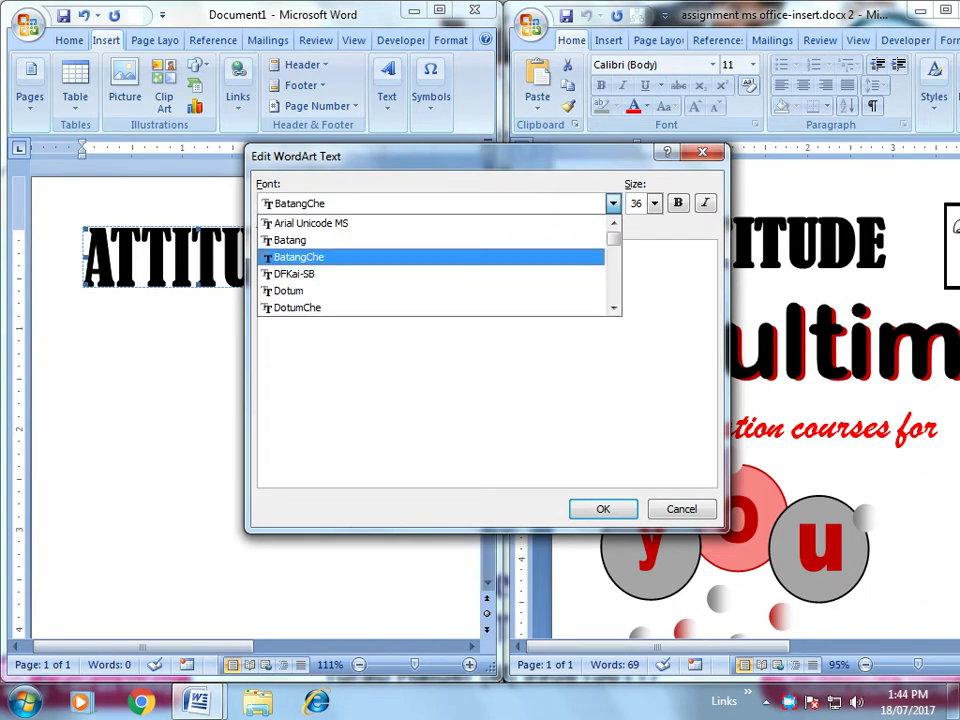
{"action": "key", "text": "Down"}
{"action": "key", "text": "Return"}
{"action": "key", "text": "alt+Down"}
{"action": "key", "text": "Down"}
{"action": "key", "text": "Down"}
{"action": "key", "text": "Return"}
{"action": "key", "text": "alt+Down"}
{"action": "key", "text": "Down"}
{"action": "key", "text": "Return"}
{"action": "key", "text": "alt+Down"}
{"action": "key", "text": "Down"}
{"action": "key", "text": "Return"}
{"action": "key", "text": "alt+Down"}
{"action": "key", "text": "Down"}
{"action": "key", "text": "Return"}
{"action": "key", "text": "alt+Down"}
{"action": "key", "text": "Down"}
{"action": "key", "text": "Return"}
{"action": "key", "text": "alt+Down"}
{"action": "key", "text": "Down"}
{"action": "key", "text": "Return"}
{"action": "key", "text": "alt+Down"}
{"action": "key", "text": "Down"}
{"action": "key", "text": "Return"}
{"action": "key", "text": "alt+Down"}
{"action": "key", "text": "Down"}
{"action": "key", "text": "Return"}
{"action": "key", "text": "alt+Down"}
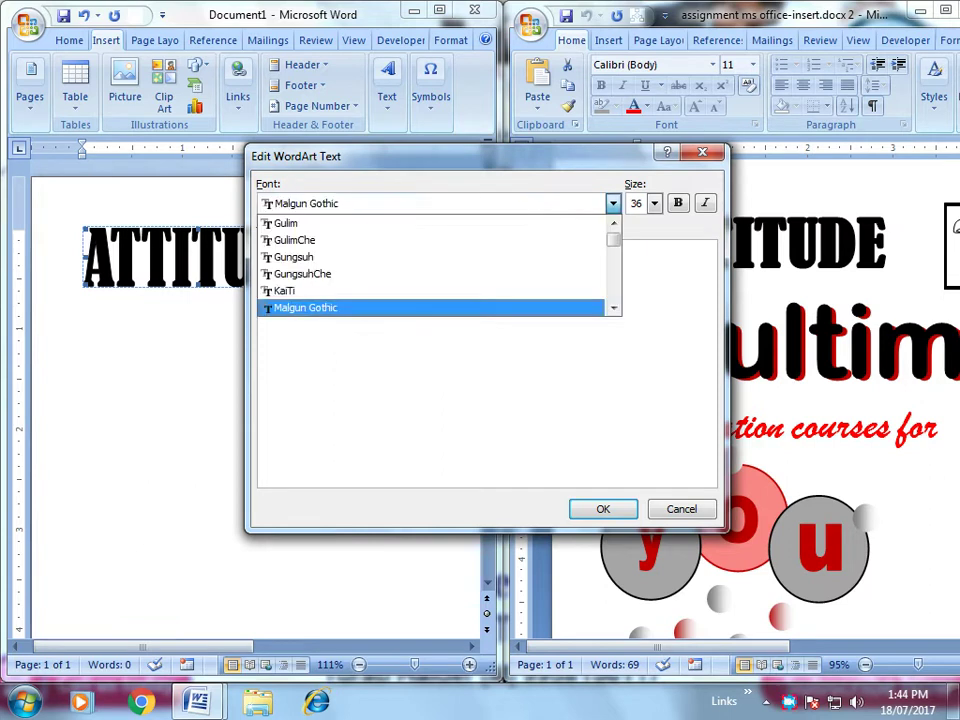
{"action": "key", "text": "Return"}
{"action": "key", "text": "alt+Down"}
{"action": "key", "text": "Down"}
{"action": "key", "text": "Return"}
{"action": "key", "text": "alt+Down"}
{"action": "key", "text": "Down"}
{"action": "key", "text": "Return"}
{"action": "key", "text": "alt+Down"}
{"action": "key", "text": "Down"}
{"action": "key", "text": "Return"}
{"action": "key", "text": "alt+Down"}
{"action": "key", "text": "Down"}
{"action": "key", "text": "Down"}
{"action": "key", "text": "Down"}
{"action": "key", "text": "Down"}
{"action": "key", "text": "Down"}
{"action": "key", "text": "Down"}
{"action": "key", "text": "Down"}
{"action": "key", "text": "Down"}
{"action": "key", "text": "Down"}
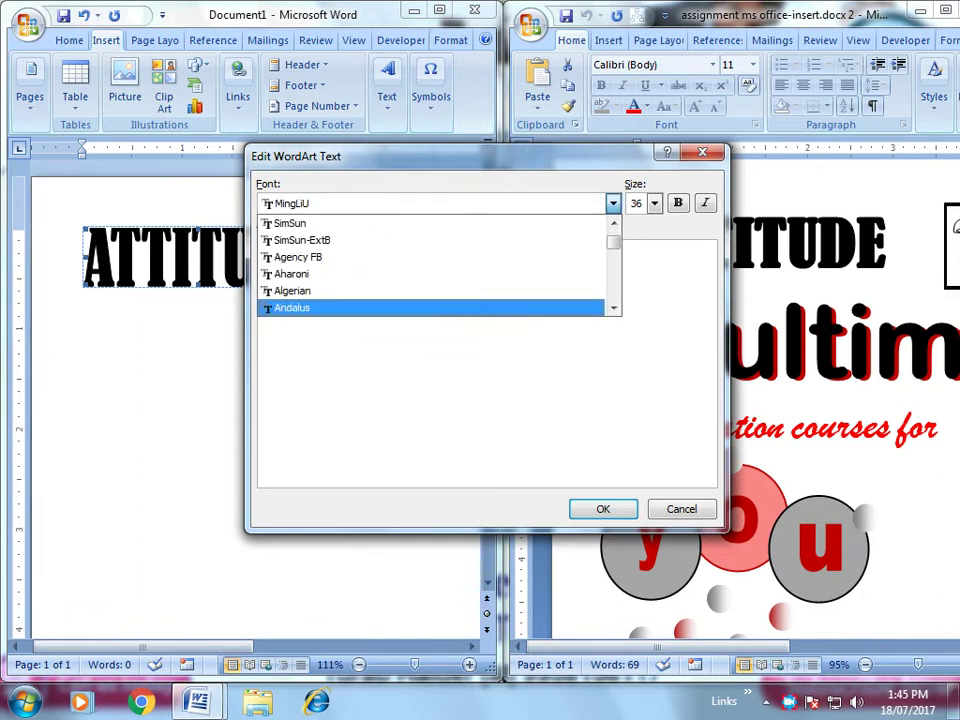
Step: Set the Multimedia WordArt font to Arial Rounded MT Bold at 36 pt and confirm
{"action": "key", "text": "Up"}
{"action": "key", "text": "Up"}
{"action": "key", "text": "Up"}
{"action": "key", "text": "Up"}
{"action": "key", "text": "Up"}
{"action": "key", "text": "Return"}
{"action": "key", "text": "alt+Down"}
{"action": "key", "text": "Down"}
{"action": "key", "text": "Down"}
{"action": "key", "text": "Return"}
{"action": "key", "text": "alt+Down"}
{"action": "key", "text": "Down"}
{"action": "key", "text": "Return"}
{"action": "key", "text": "alt+Down"}
{"action": "key", "text": "Down"}
{"action": "key", "text": "Return"}
{"action": "key", "text": "alt+Down"}
{"action": "key", "text": "Down"}
{"action": "key", "text": "Return"}
{"action": "key", "text": "alt+Down"}
{"action": "key", "text": "Down"}
{"action": "key", "text": "Return"}
{"action": "key", "text": "alt+Down"}
{"action": "key", "text": "Down"}
{"action": "key", "text": "Return"}
{"action": "key", "text": "alt+Down"}
{"action": "key", "text": "Down"}
{"action": "key", "text": "Return"}
{"action": "key", "text": "alt+Down"}
{"action": "key", "text": "Down"}
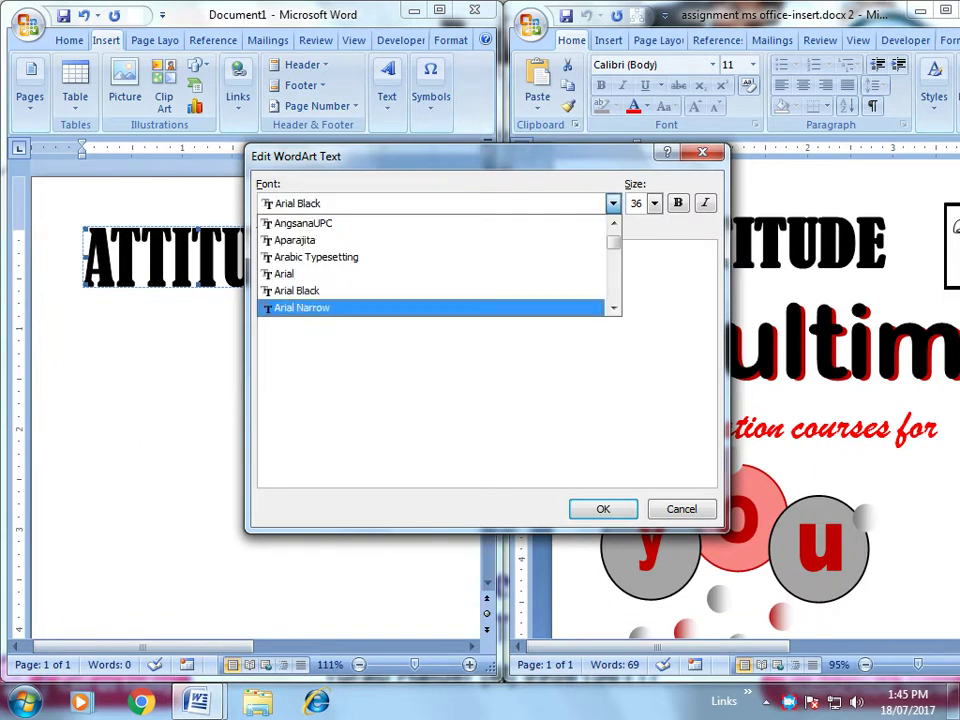
{"action": "key", "text": "Down"}
{"action": "key", "text": "Return"}
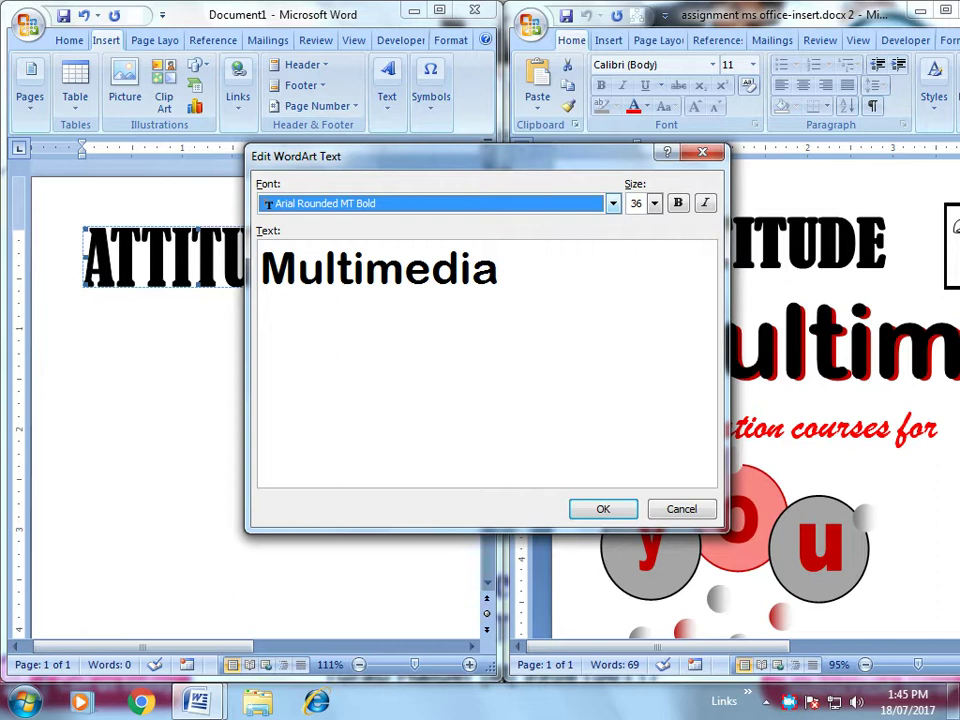
{"action": "key", "text": "Return"}
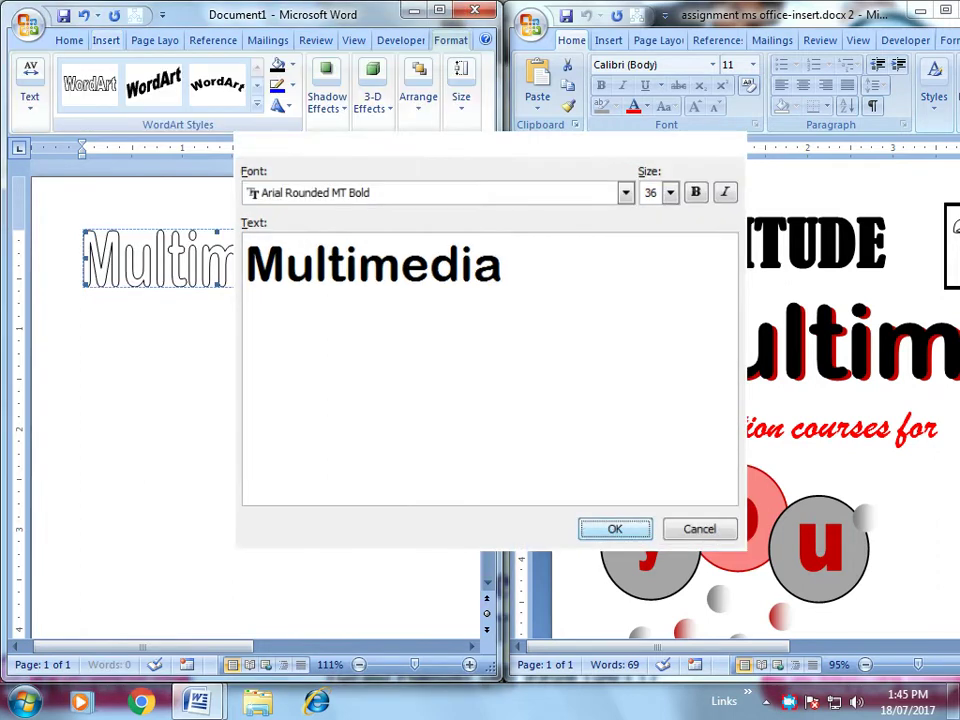
Step: Set the Multimedia WordArt to In Front of Text and drag it below ATTITUDE
{"action": "left_click", "coordinate": [419, 96]}
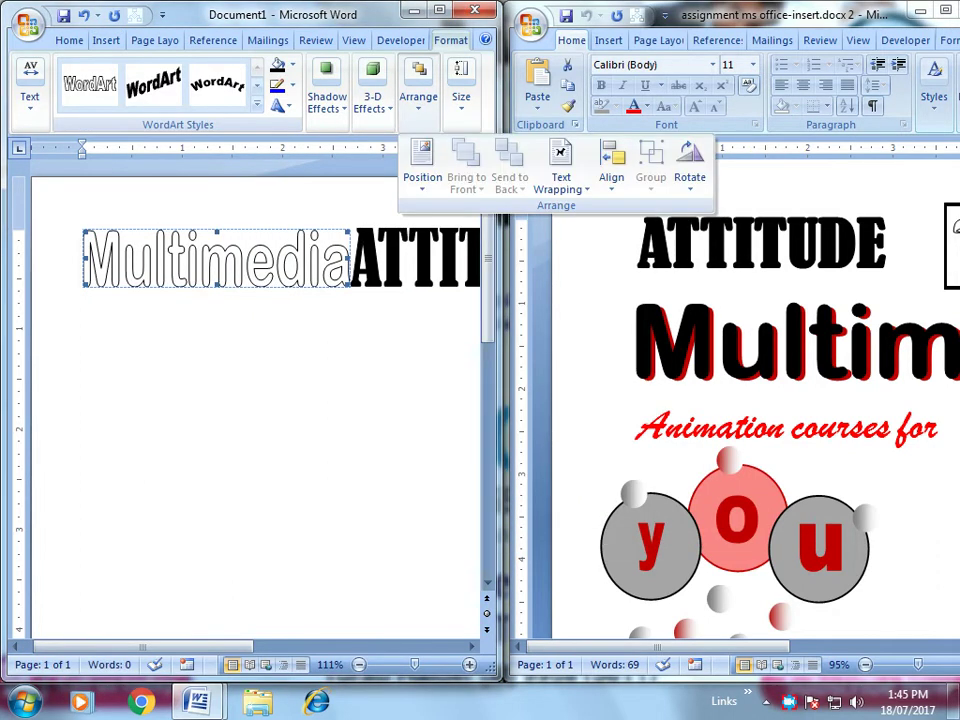
{"action": "left_click", "coordinate": [561, 170]}
{"action": "left_click", "coordinate": [600, 293]}
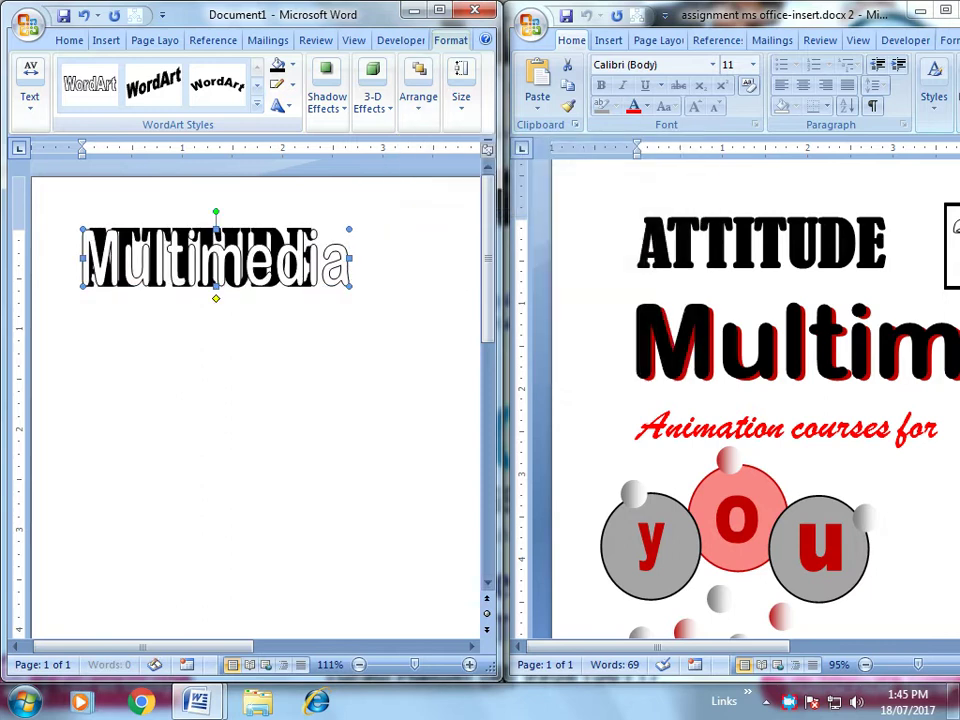
{"action": "left_click_drag", "start_coordinate": [215, 258], "coordinate": [215, 338]}
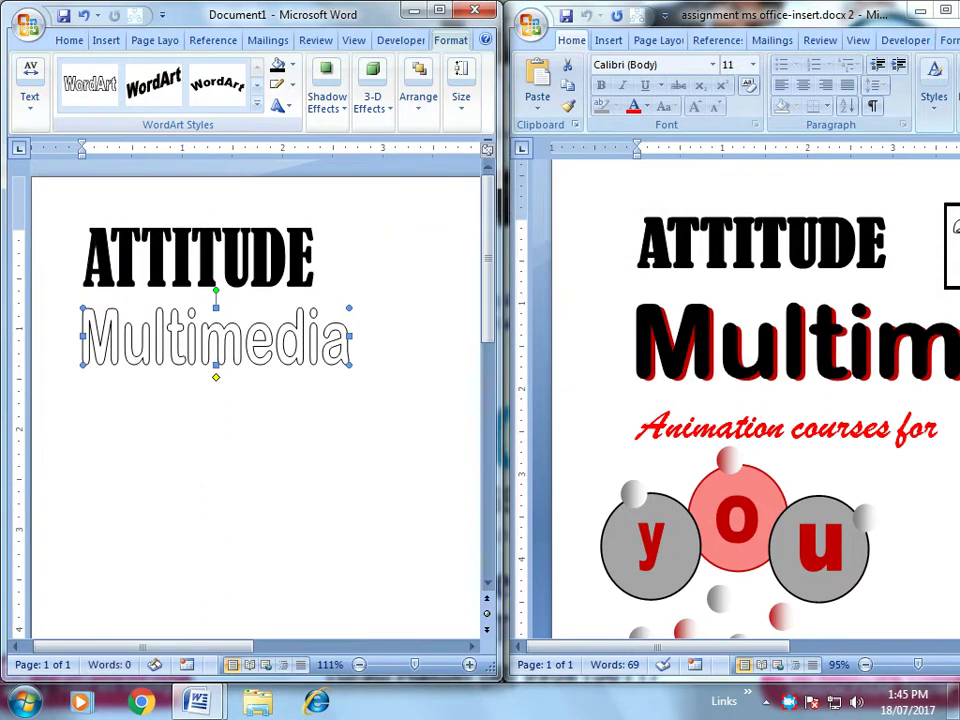
{"action": "scroll", "coordinate": [250, 400], "scroll_direction": "right", "scroll_amount": 5}
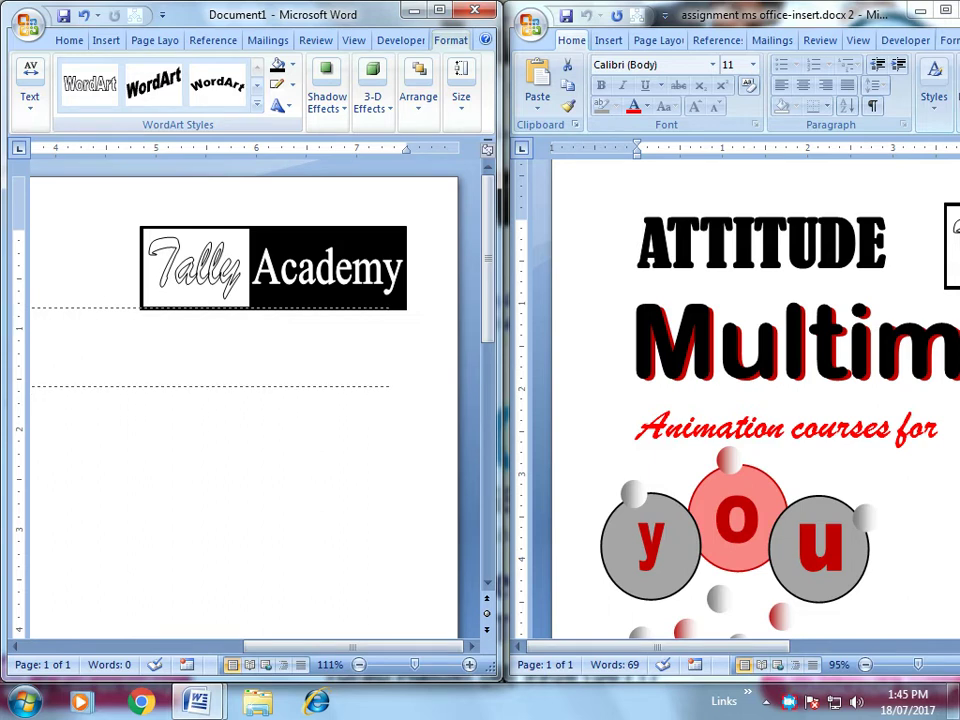
Step: Narrow Multimedia slightly, nudge it down two steps and make it a bit taller
{"action": "left_click", "coordinate": [250, 350]}
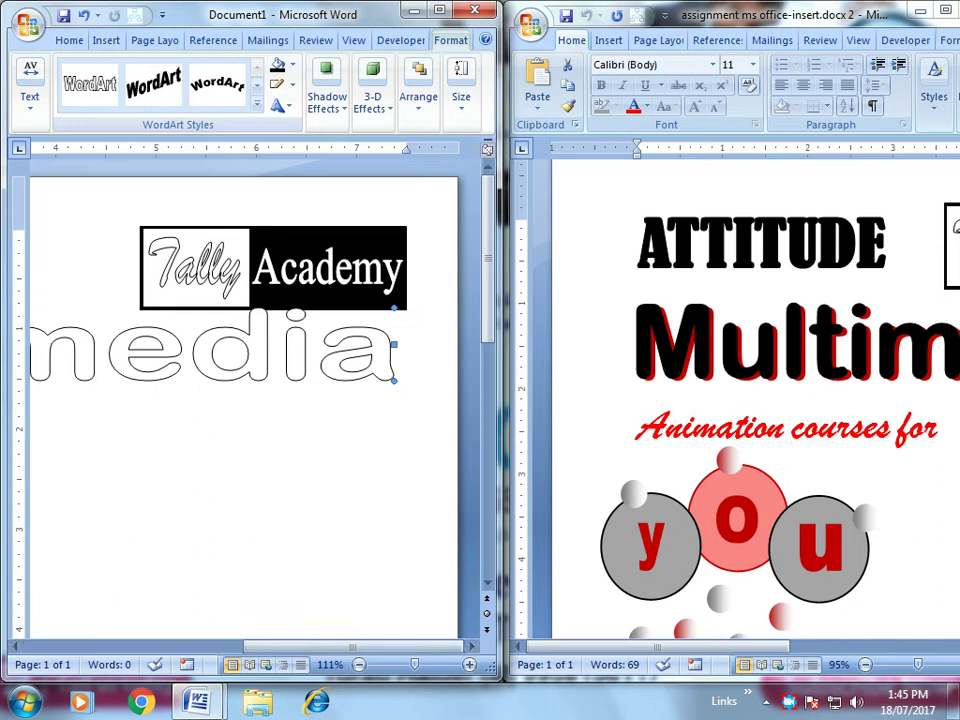
{"action": "left_click_drag", "start_coordinate": [250, 350], "coordinate": [230, 350]}
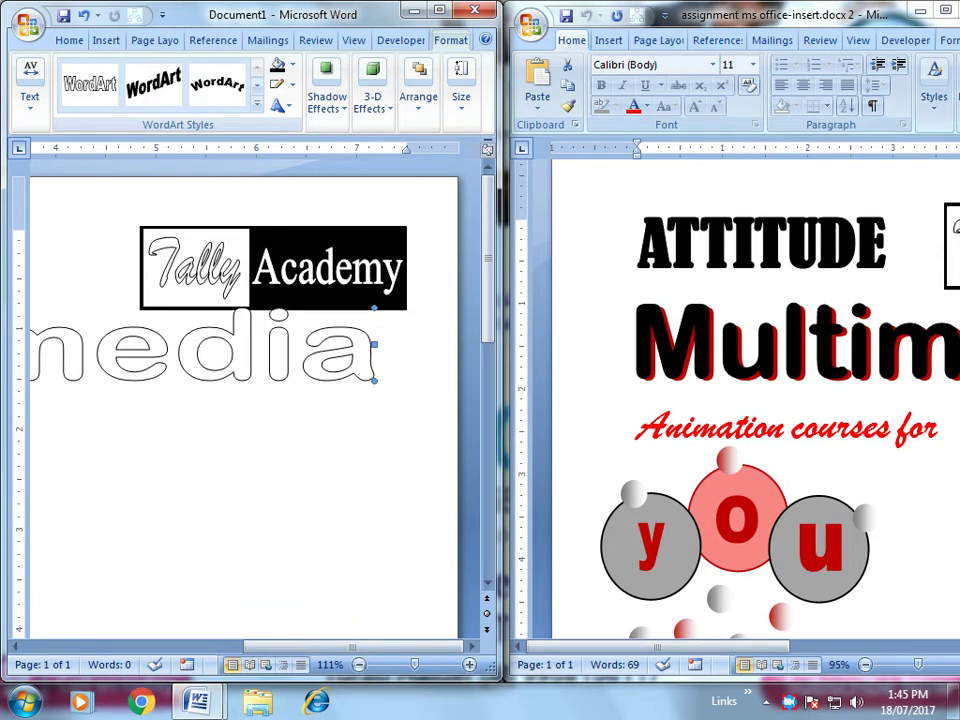
{"action": "scroll", "coordinate": [250, 400], "scroll_direction": "left", "scroll_amount": 10}
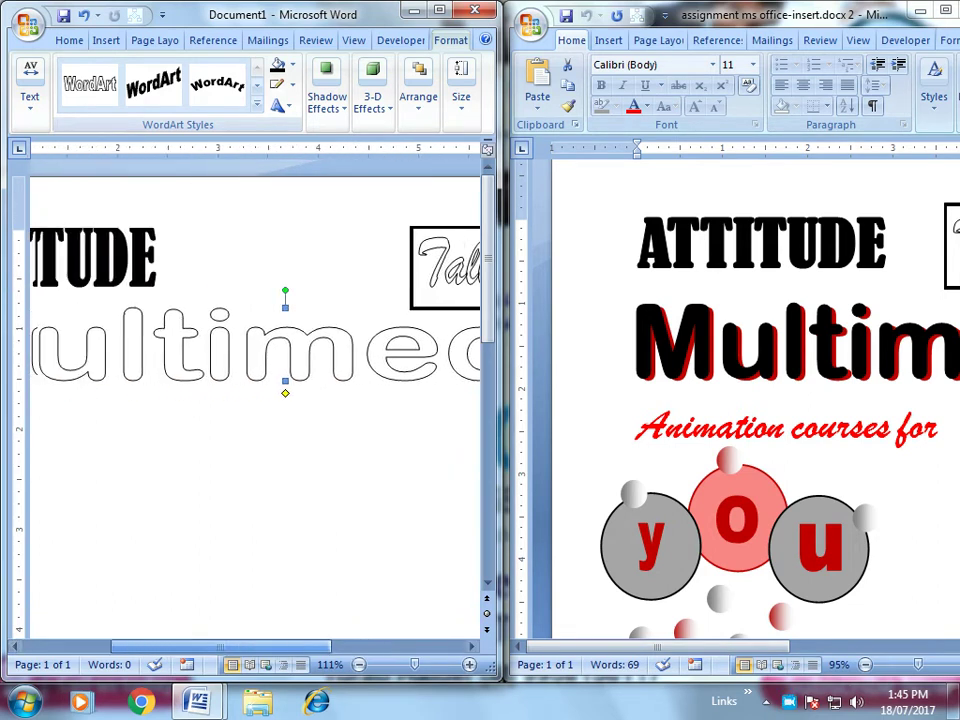
{"action": "key", "text": "Down"}
{"action": "key", "text": "Down"}
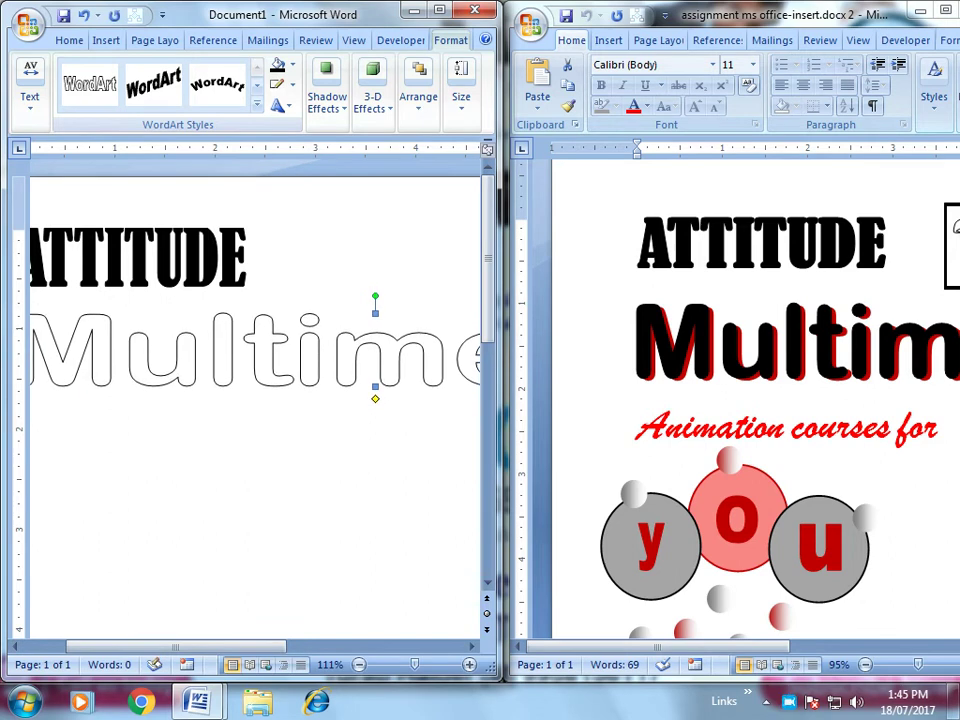
{"action": "key", "text": "Down"}
{"action": "key", "text": "Down"}
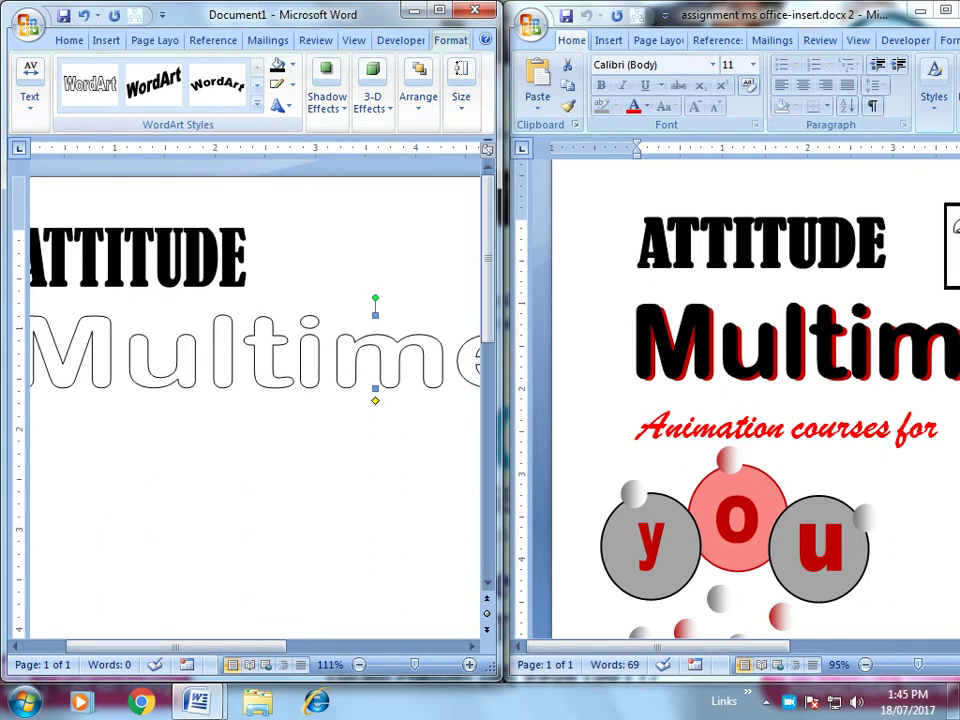
{"action": "key", "text": "shift+Down"}
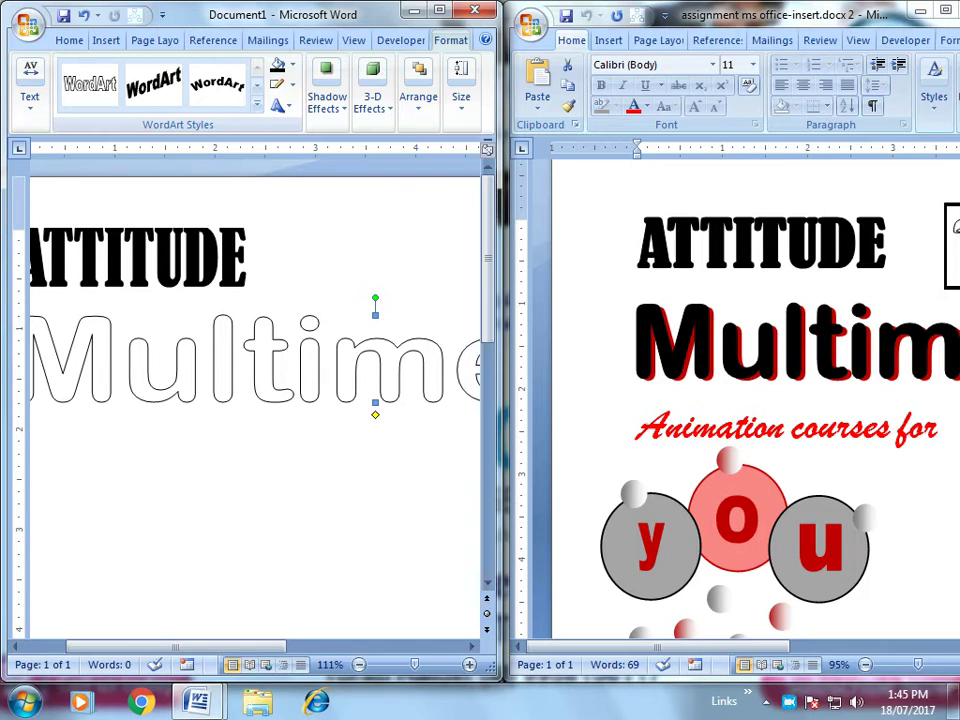
{"action": "scroll", "coordinate": [250, 400], "scroll_direction": "down", "scroll_amount": 2}
{"action": "scroll", "coordinate": [250, 400], "scroll_direction": "down", "scroll_amount": 1}
{"action": "scroll", "coordinate": [250, 400], "scroll_direction": "down", "scroll_amount": 2}
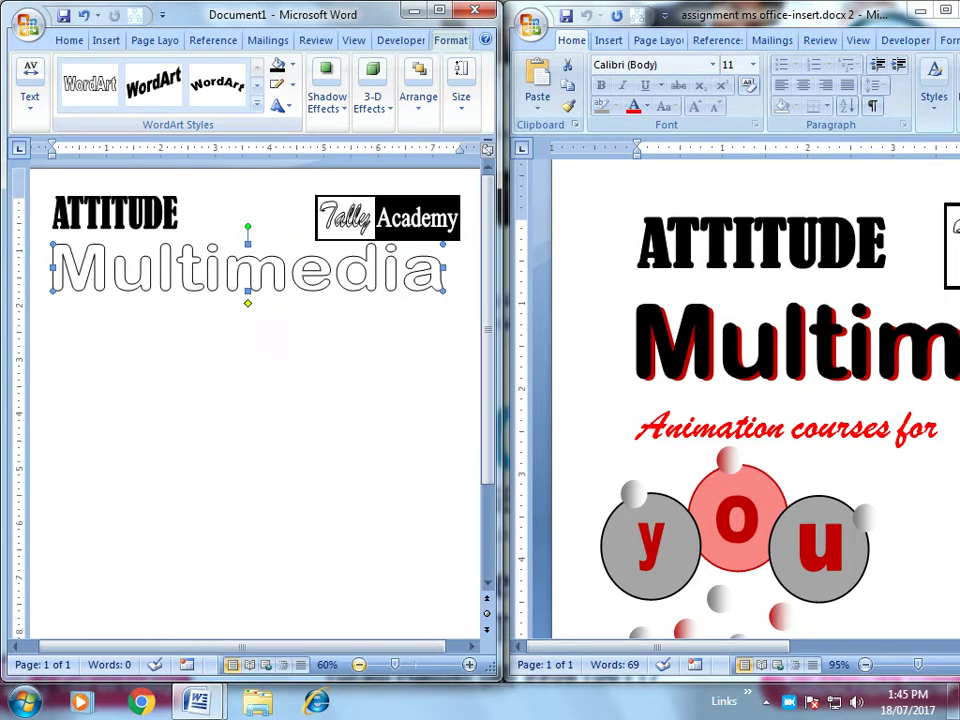
{"action": "scroll", "coordinate": [250, 400], "scroll_direction": "down", "scroll_amount": 1}
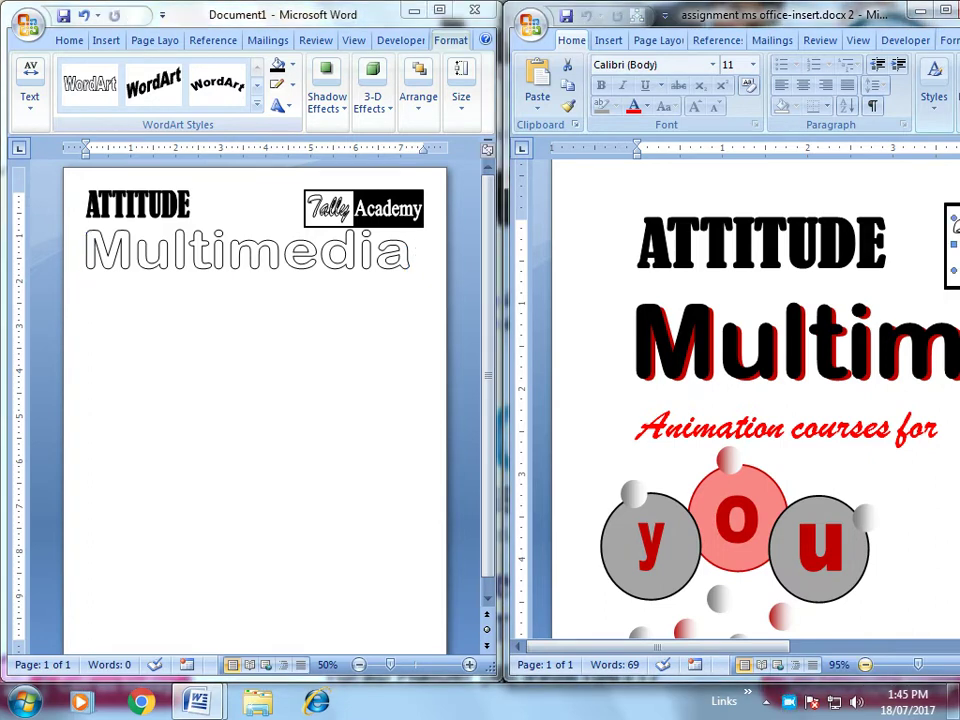
Step: Nudge Multimedia right, fill it solid black and remove its outline
{"action": "scroll", "coordinate": [735, 400], "scroll_direction": "down", "scroll_amount": 1}
{"action": "scroll", "coordinate": [735, 400], "scroll_direction": "down", "scroll_amount": 2}
{"action": "scroll", "coordinate": [735, 400], "scroll_direction": "down", "scroll_amount": 2}
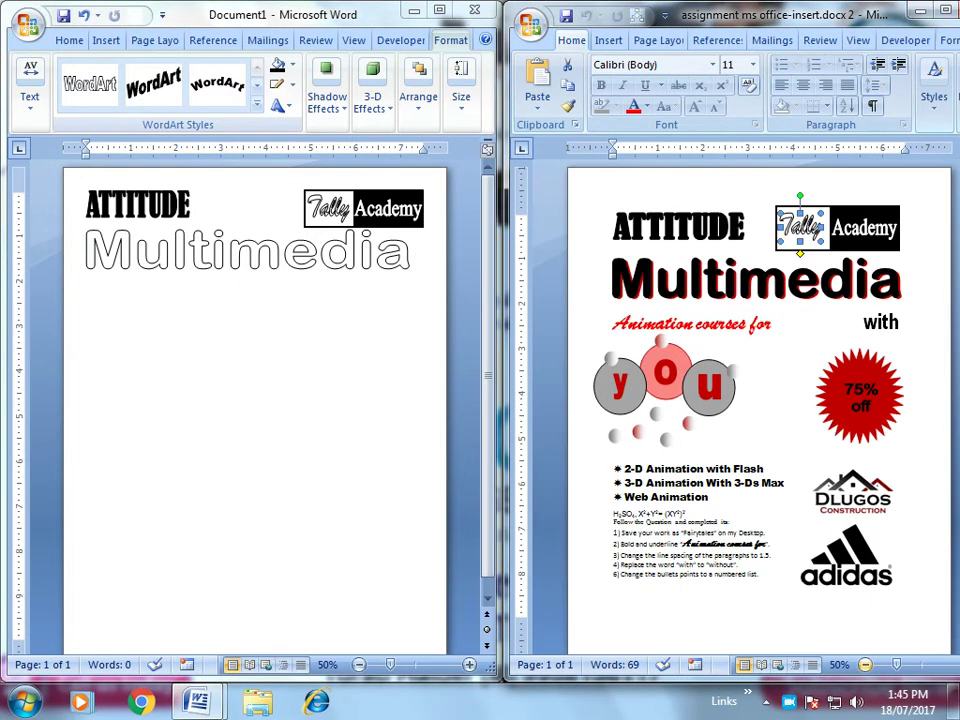
{"action": "left_click", "coordinate": [247, 250]}
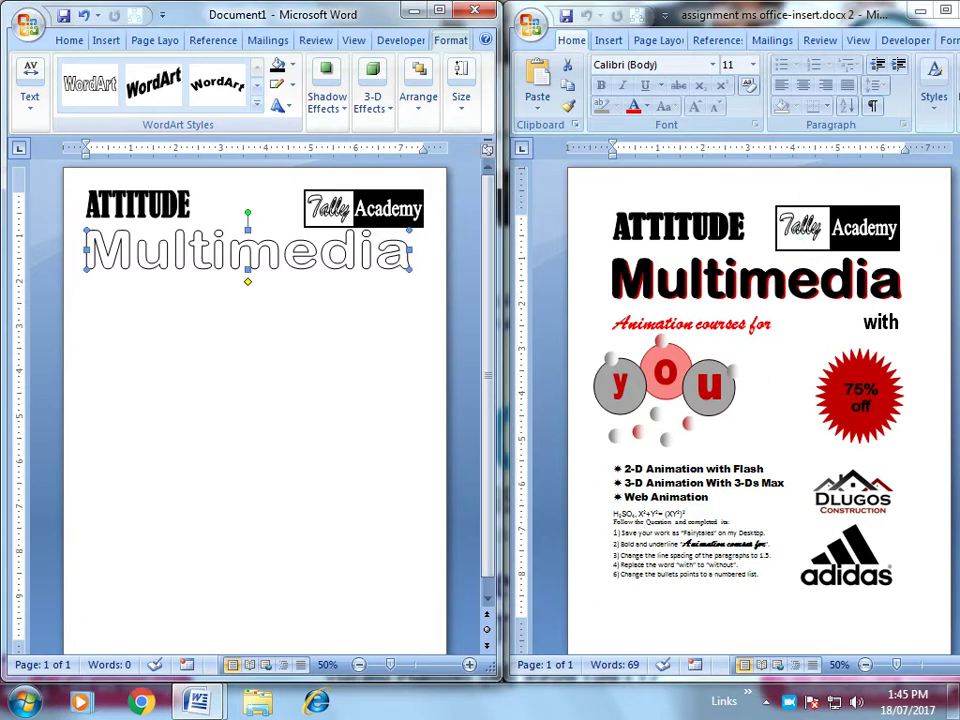
{"action": "key", "text": "Right"}
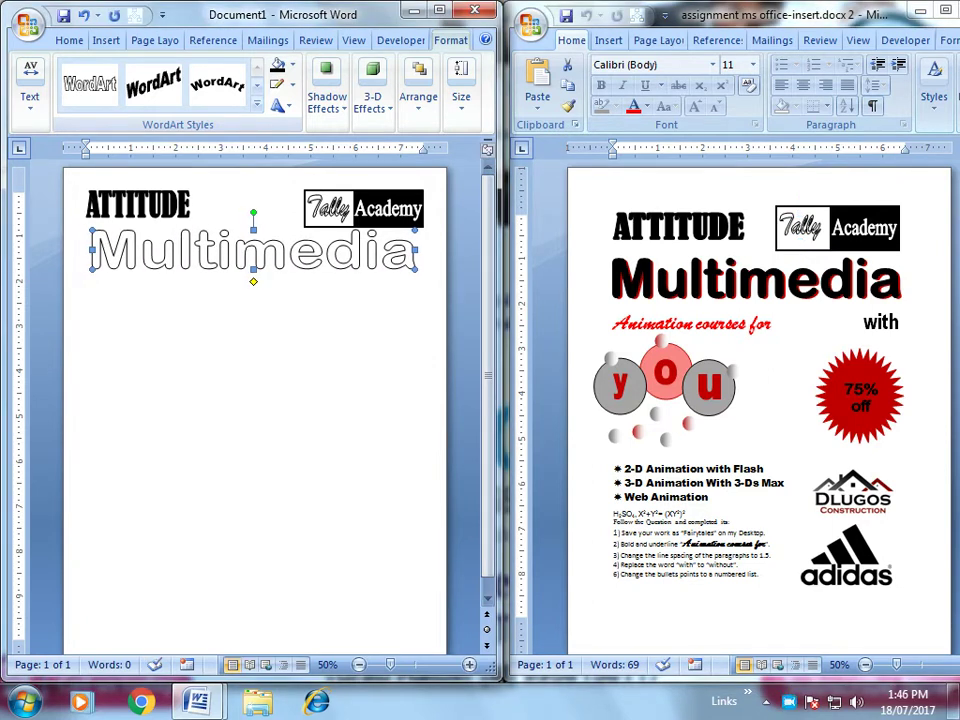
{"action": "left_click", "coordinate": [292, 65]}
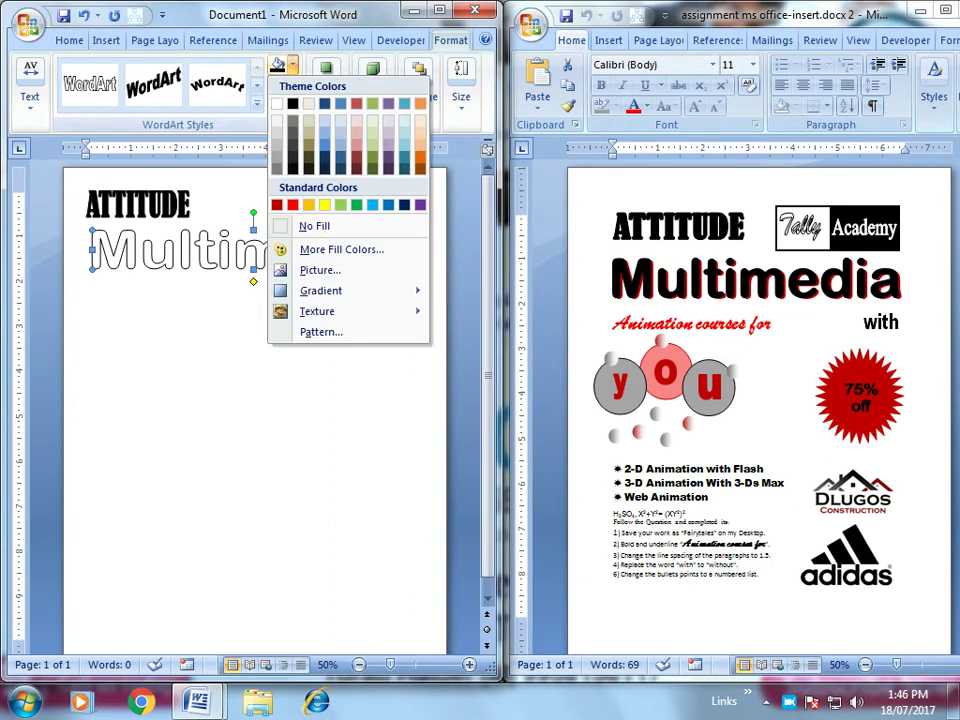
{"action": "left_click", "coordinate": [292, 104]}
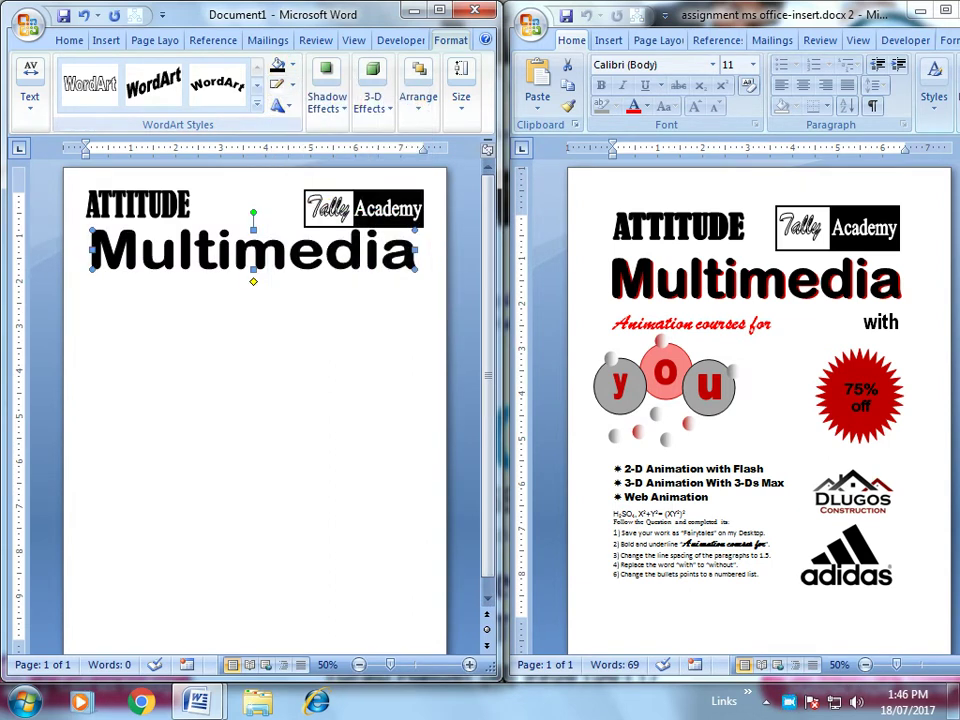
{"action": "left_click", "coordinate": [292, 86]}
{"action": "left_click", "coordinate": [292, 225]}
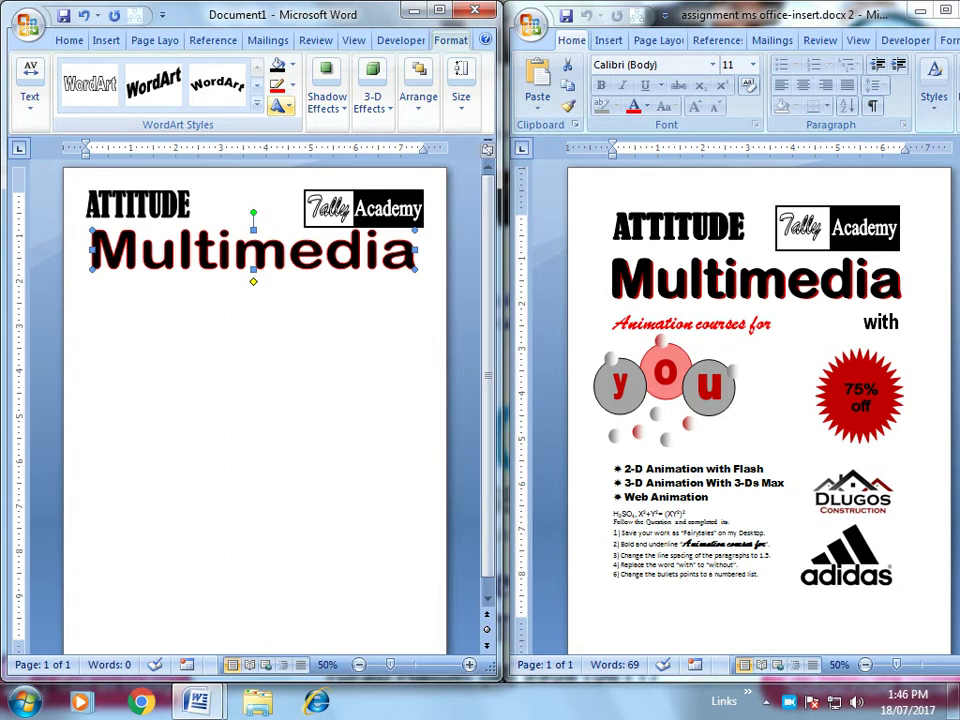
{"action": "left_click", "coordinate": [292, 86]}
{"action": "left_click", "coordinate": [296, 244]}
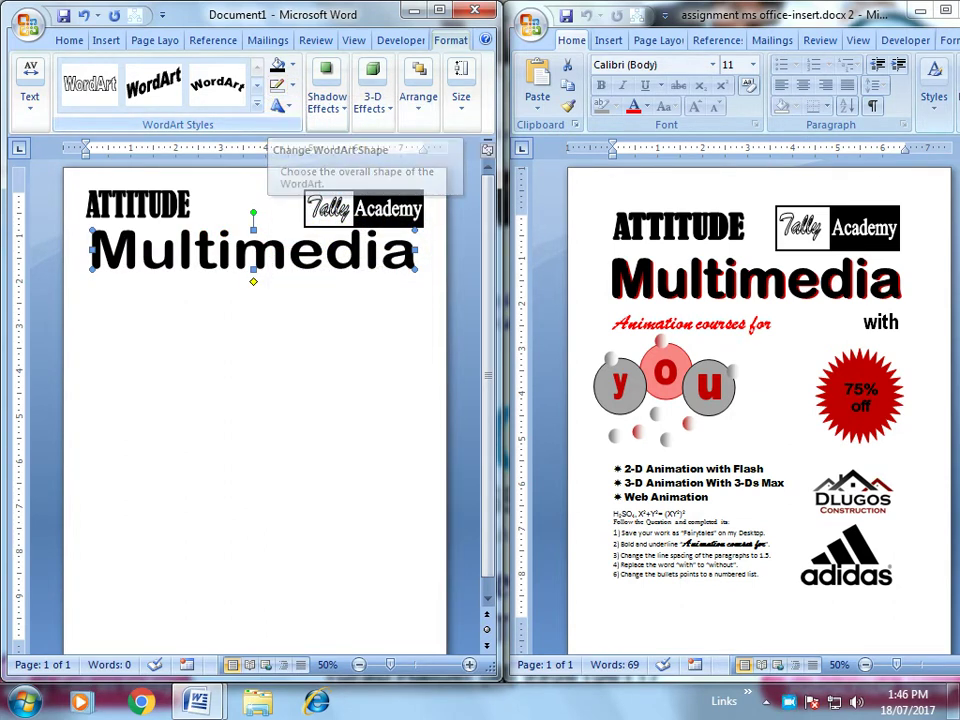
Step: Apply a grey drop shadow to Multimedia and deselect it to check the result
{"action": "left_click", "coordinate": [326, 96]}
{"action": "left_click", "coordinate": [330, 165]}
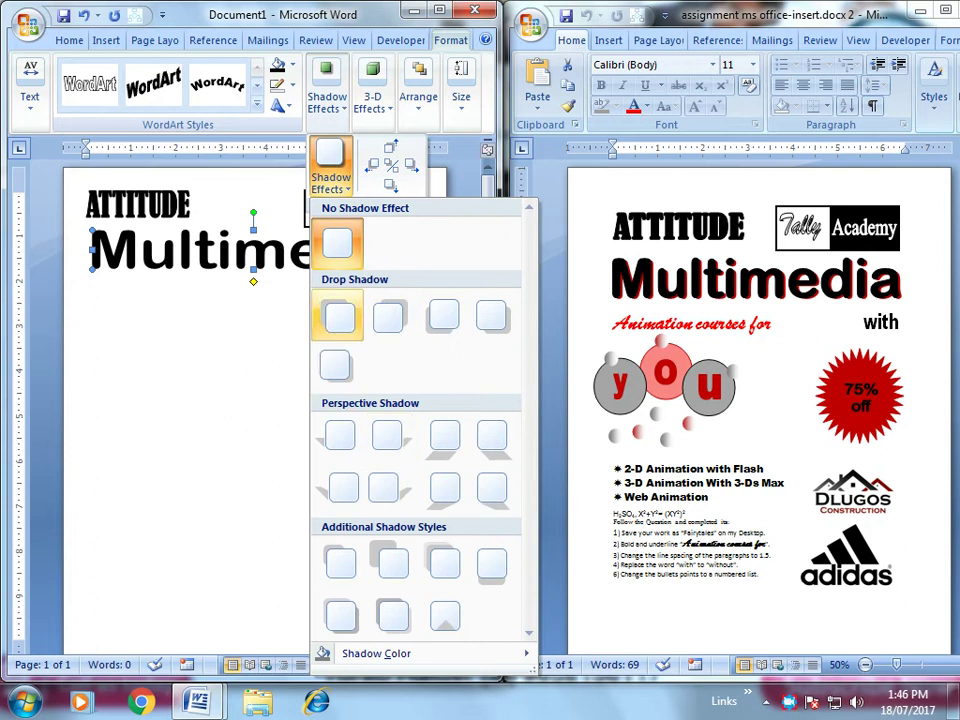
{"action": "left_click", "coordinate": [388, 315]}
{"action": "left_click", "coordinate": [372, 96]}
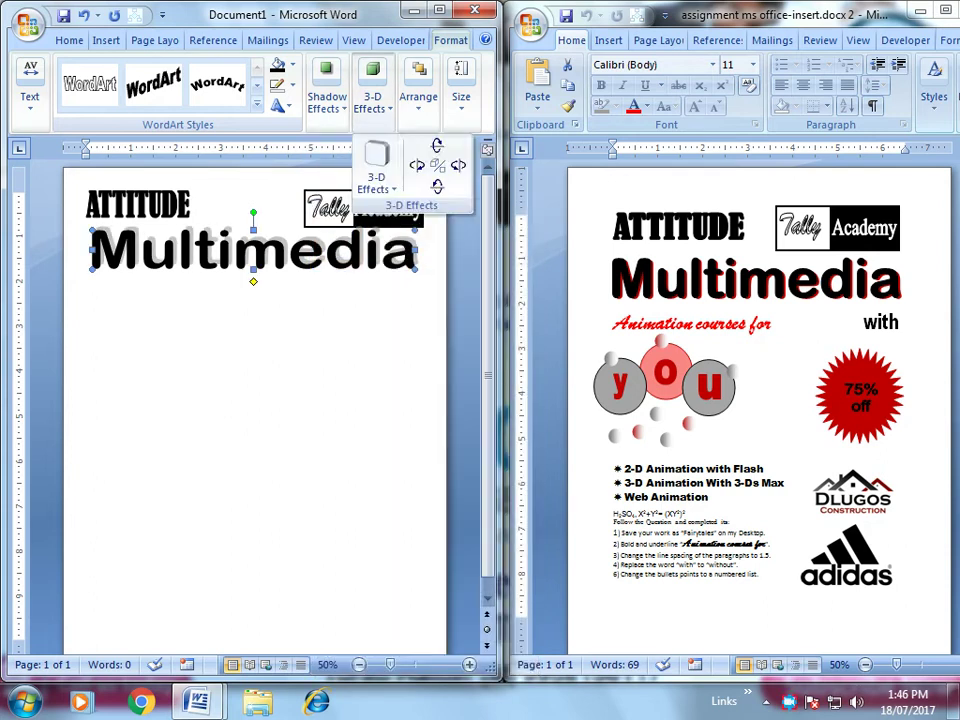
{"action": "left_click", "coordinate": [326, 96]}
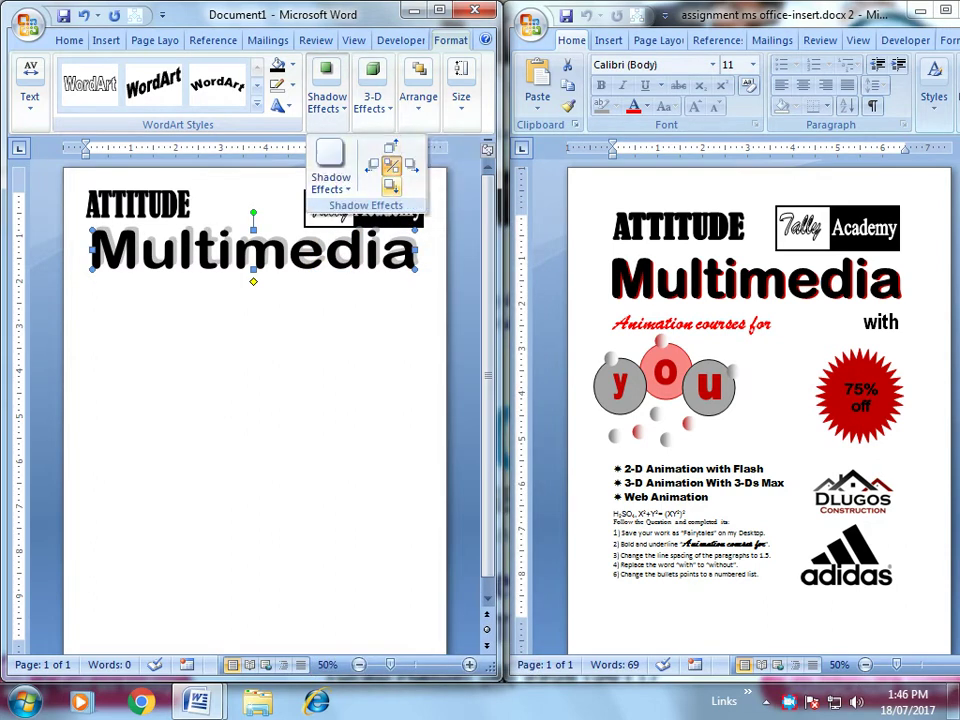
{"action": "left_click", "coordinate": [391, 165]}
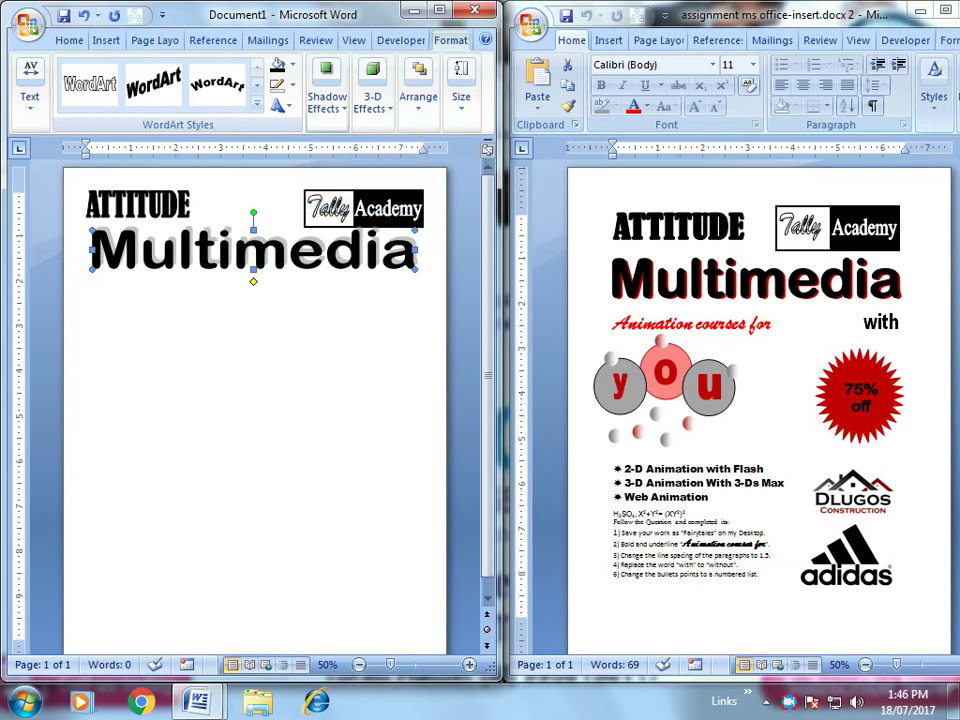
{"action": "left_click", "coordinate": [326, 96]}
{"action": "left_click", "coordinate": [391, 165]}
{"action": "left_click", "coordinate": [250, 400]}
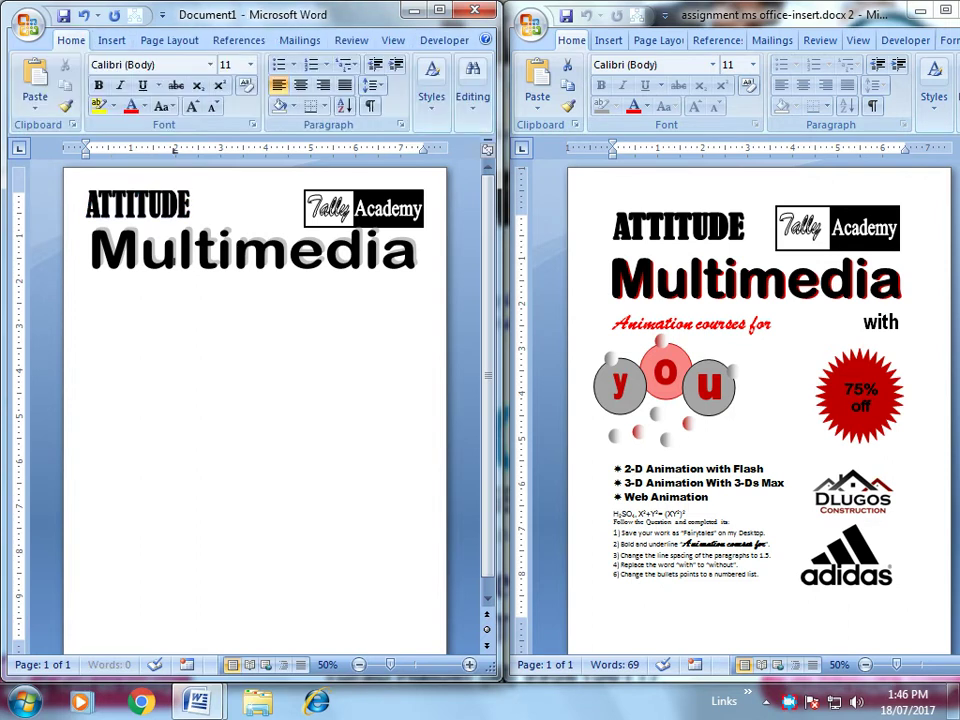
Step: Change the Multimedia WordArt's shadow colour to red
{"action": "left_click", "coordinate": [253, 250]}
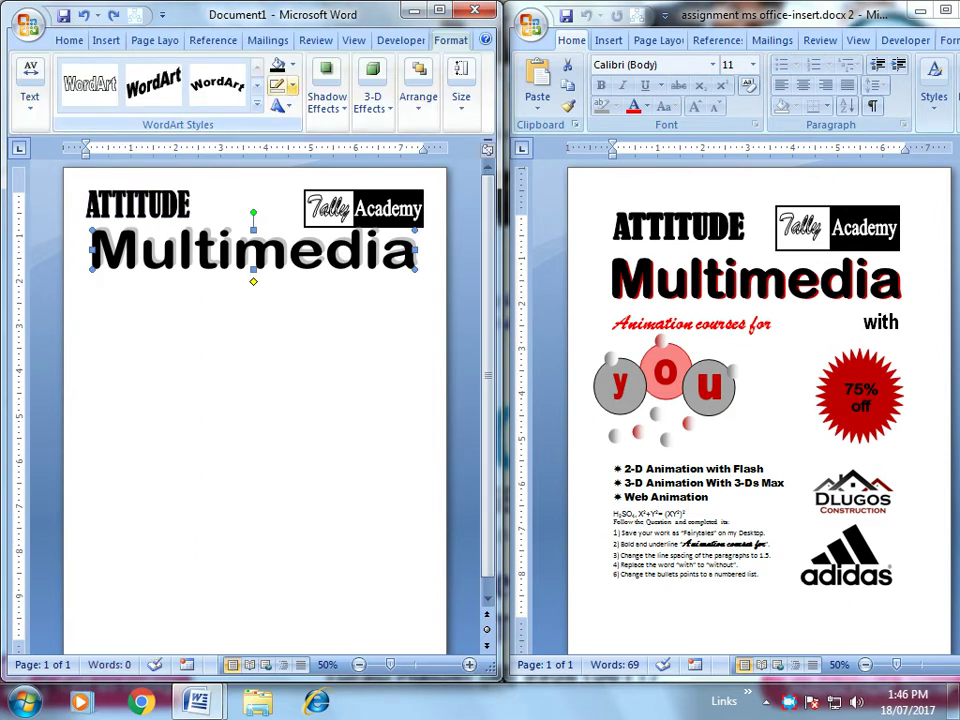
{"action": "left_click", "coordinate": [327, 92]}
{"action": "left_click", "coordinate": [330, 162]}
{"action": "mouse_move", "coordinate": [376, 653]}
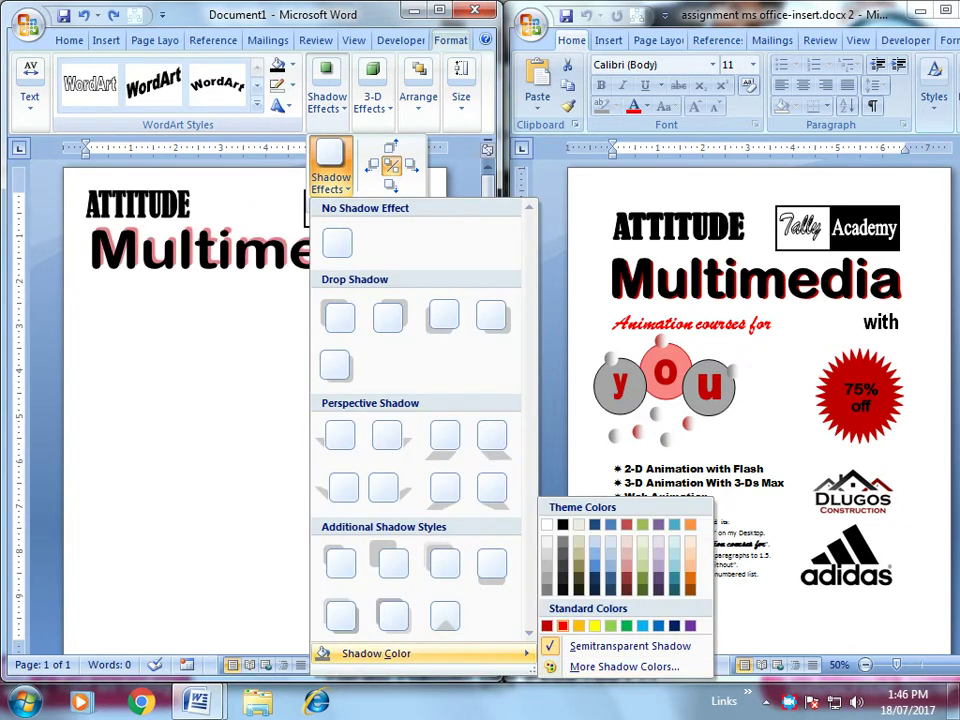
{"action": "left_click", "coordinate": [562, 626]}
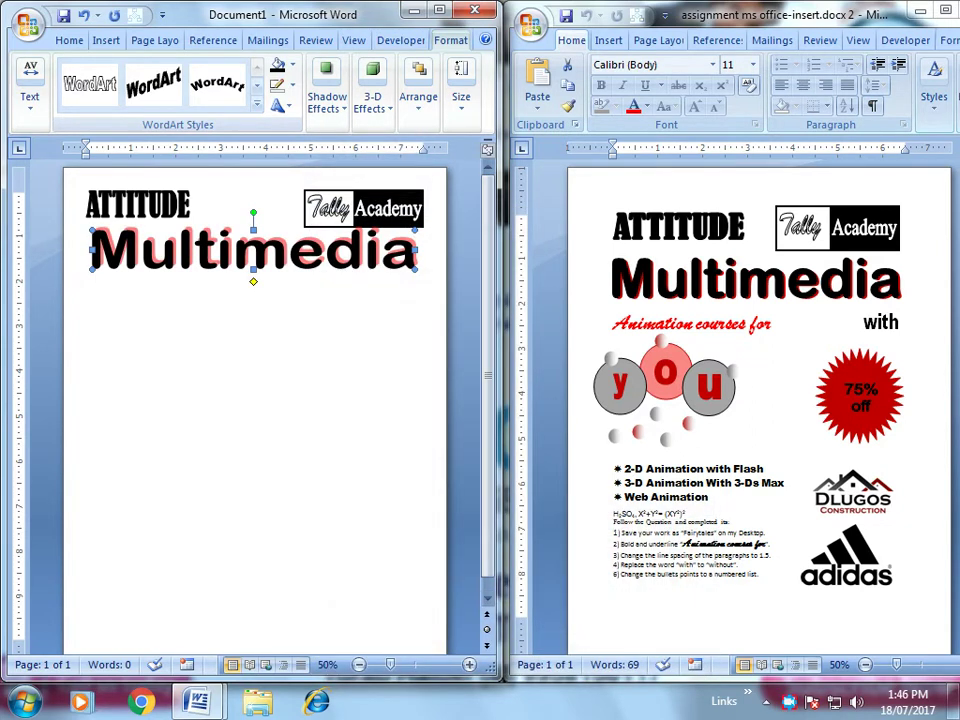
Step: Offset the red shadow with repeated nudges, then place the insertion point below the title
{"action": "left_click", "coordinate": [327, 103]}
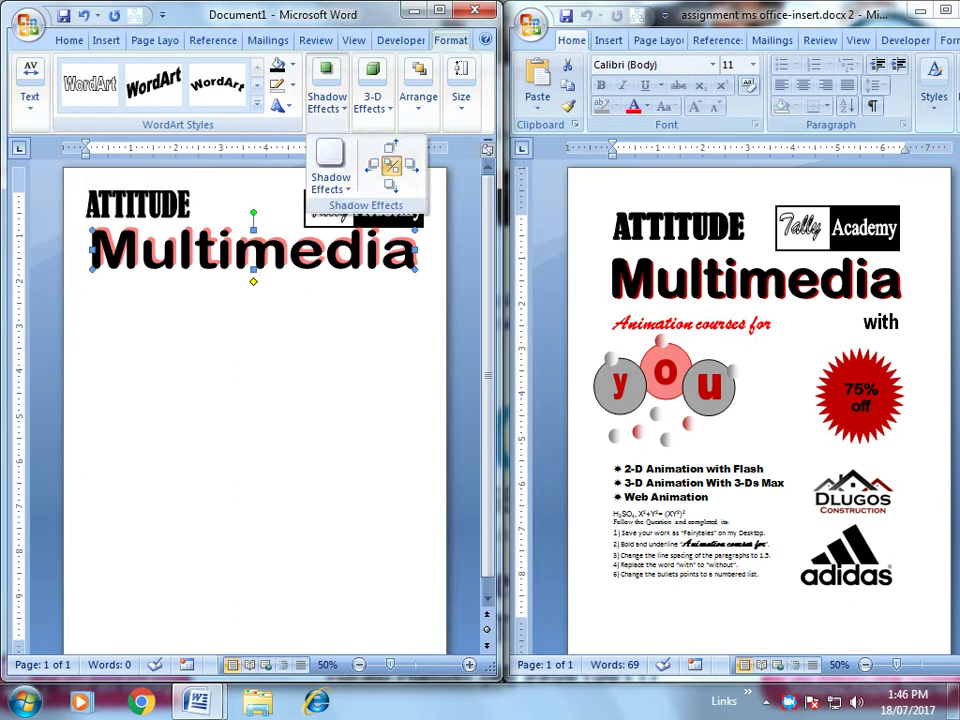
{"action": "left_click", "coordinate": [327, 103]}
{"action": "left_click", "coordinate": [327, 100]}
{"action": "left_click", "coordinate": [327, 100]}
{"action": "left_click", "coordinate": [327, 100]}
{"action": "left_click", "coordinate": [327, 100]}
{"action": "left_click", "coordinate": [327, 100]}
{"action": "left_click", "coordinate": [327, 100]}
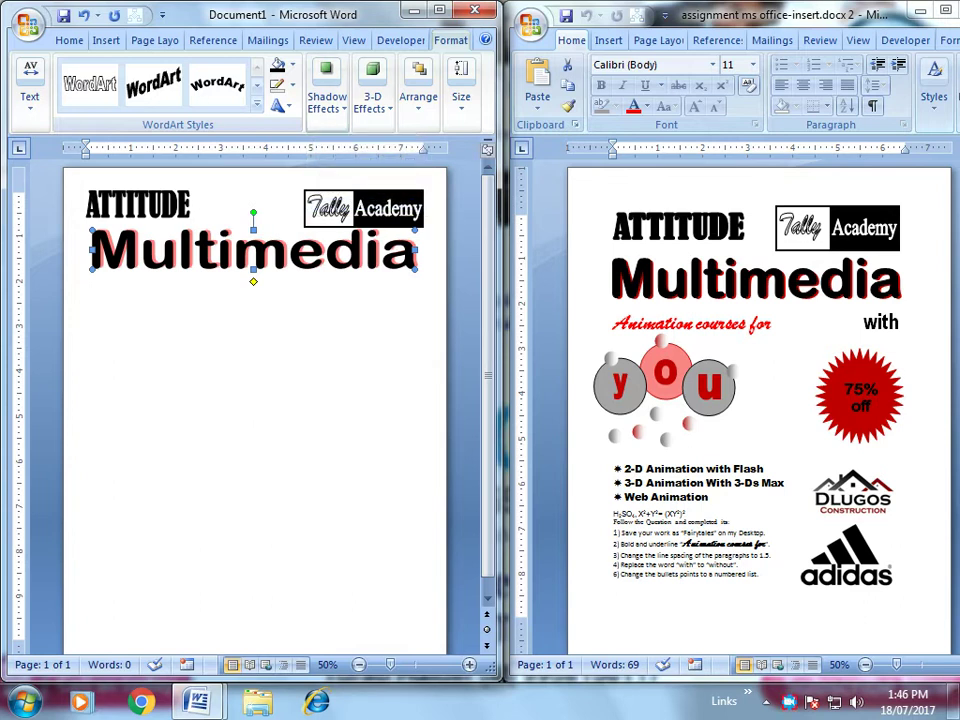
{"action": "left_click", "coordinate": [327, 100]}
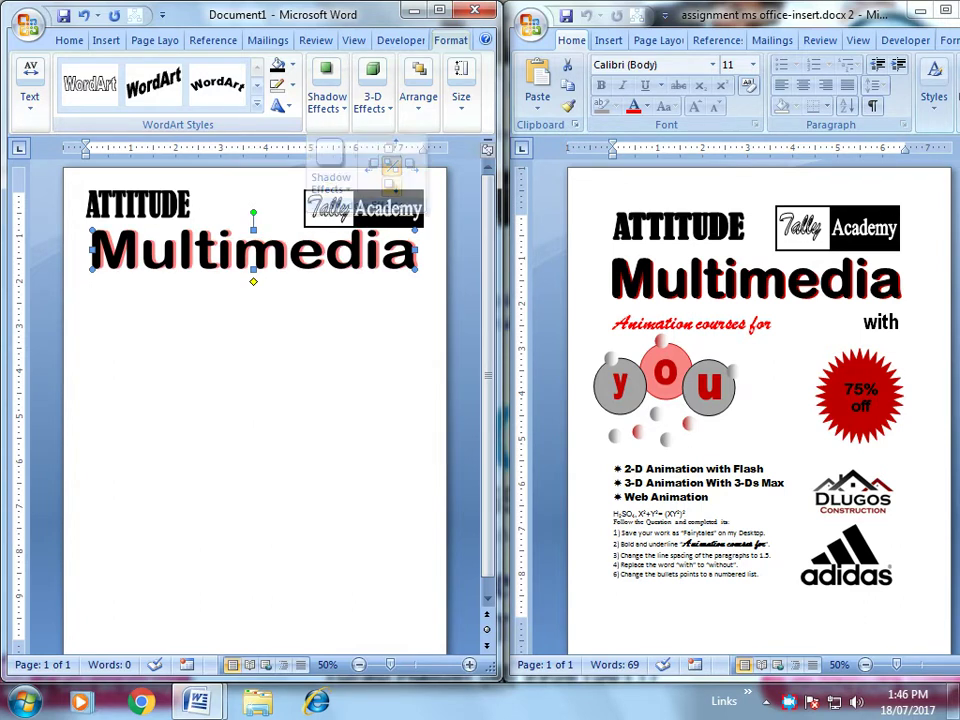
{"action": "left_click", "coordinate": [327, 100]}
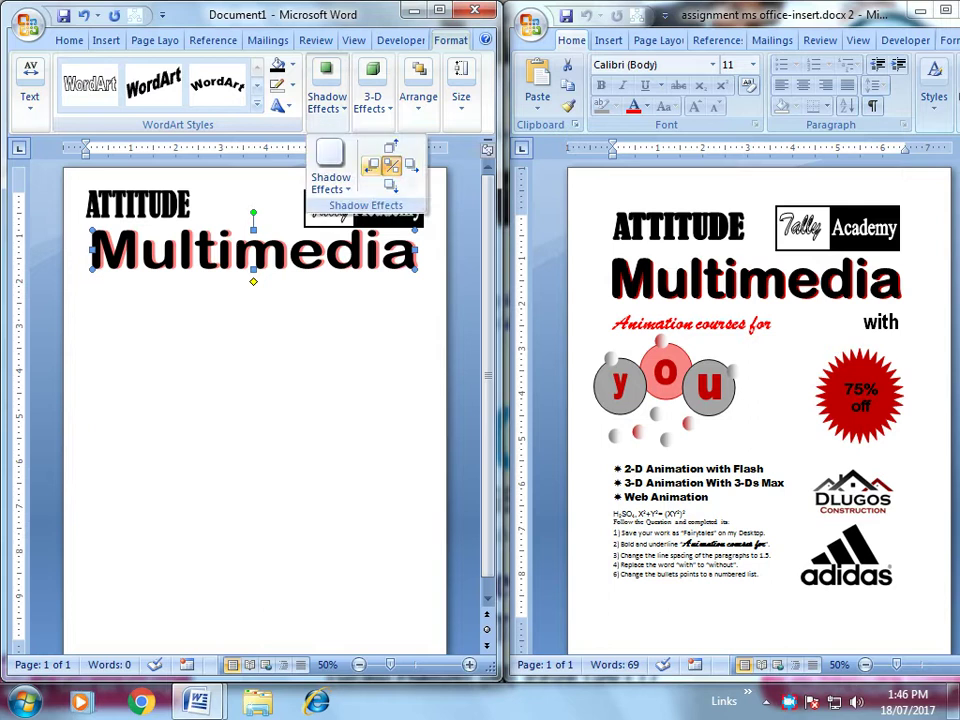
{"action": "left_click", "coordinate": [137, 205]}
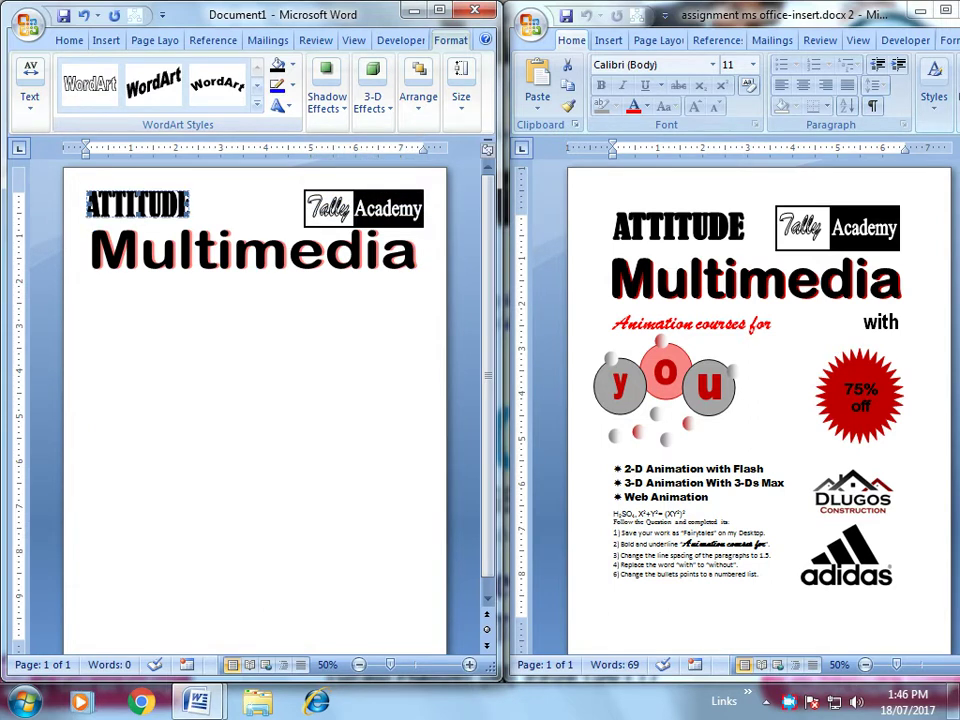
{"action": "left_click", "coordinate": [86, 289]}
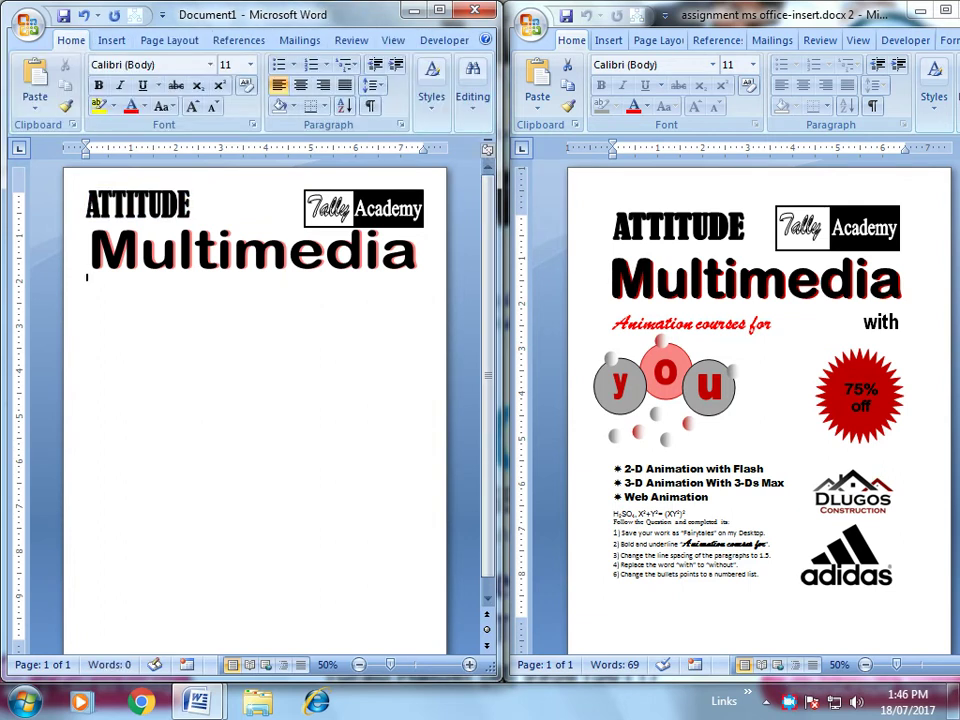
Step: Type 'Animation courses for' and set the line to 16 point
{"action": "type", "text": "A"}
{"action": "type", "text": "nim"}
{"action": "type", "text": "ation"}
{"action": "type", "text": " courses"}
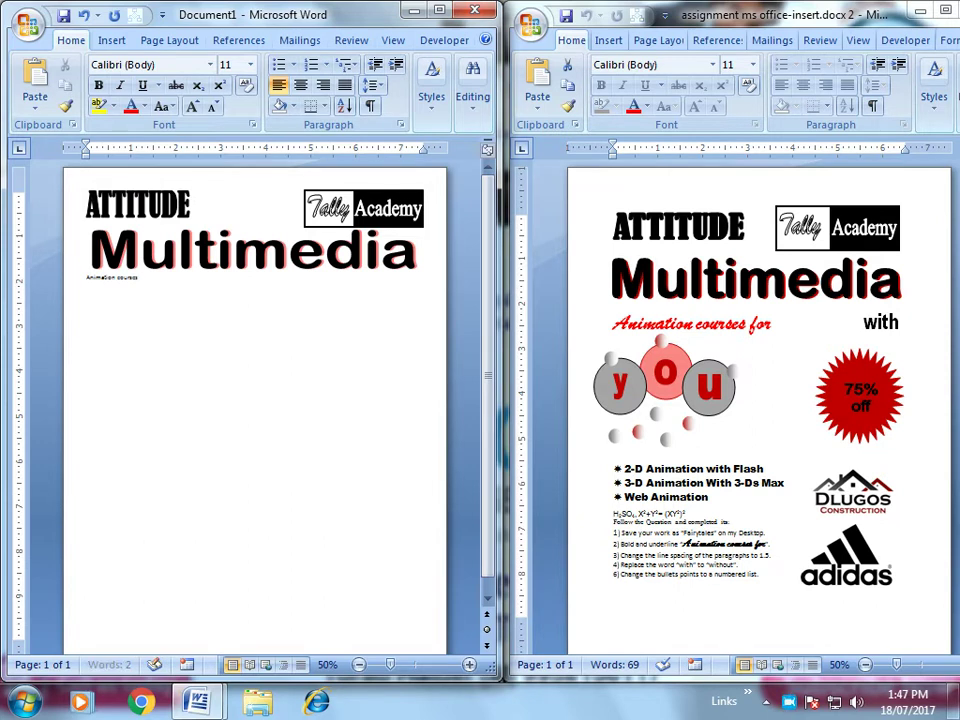
{"action": "type", "text": " for"}
{"action": "key", "text": "ctrl+a"}
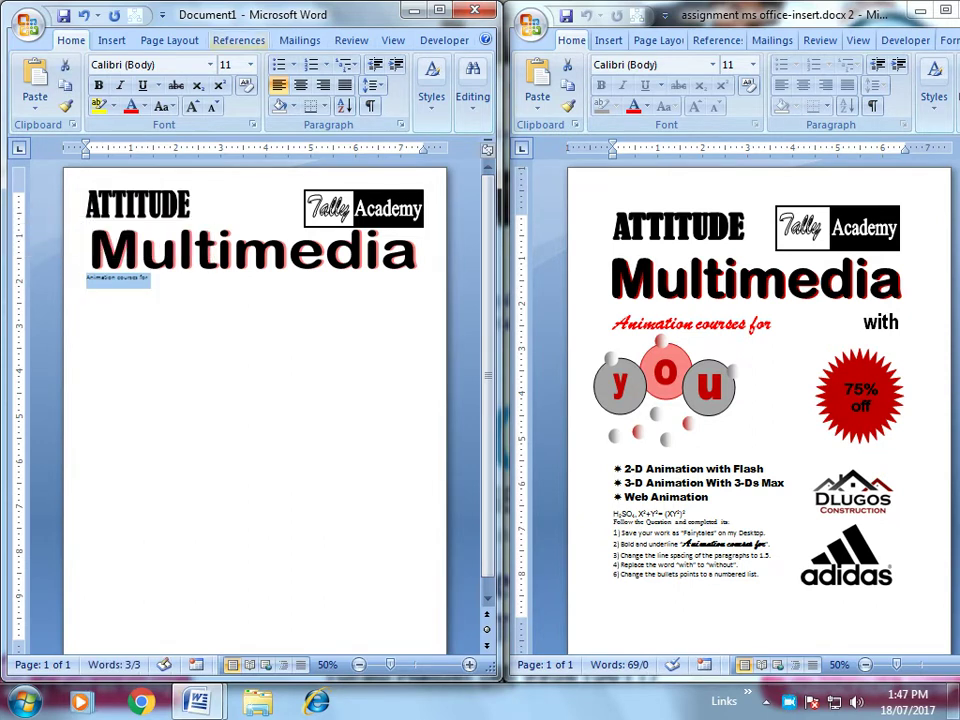
{"action": "left_click", "coordinate": [250, 64]}
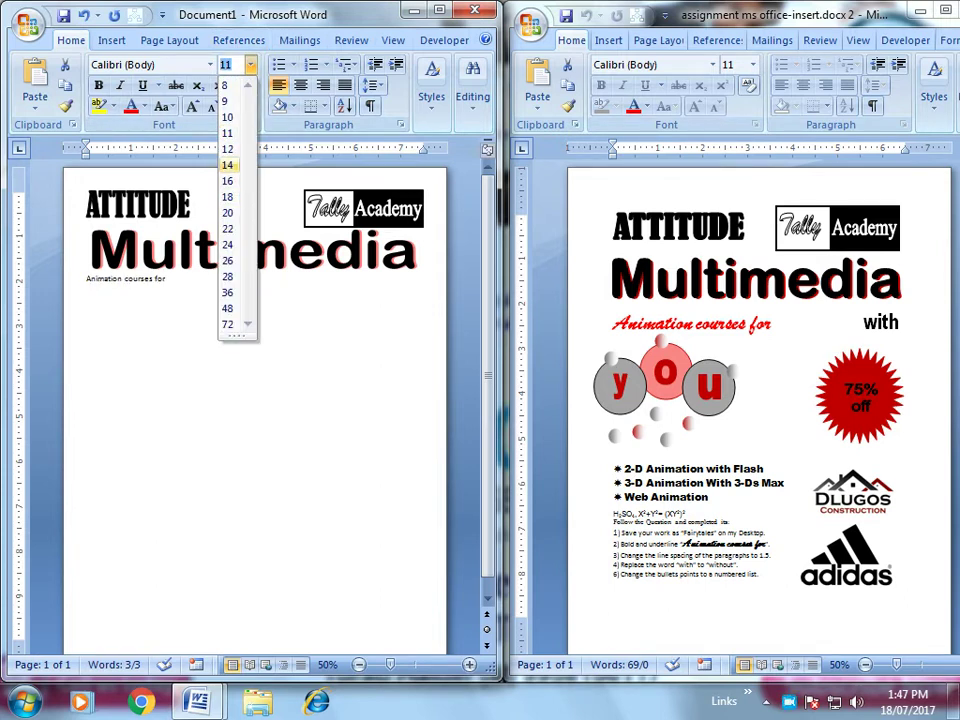
{"action": "left_click", "coordinate": [228, 181]}
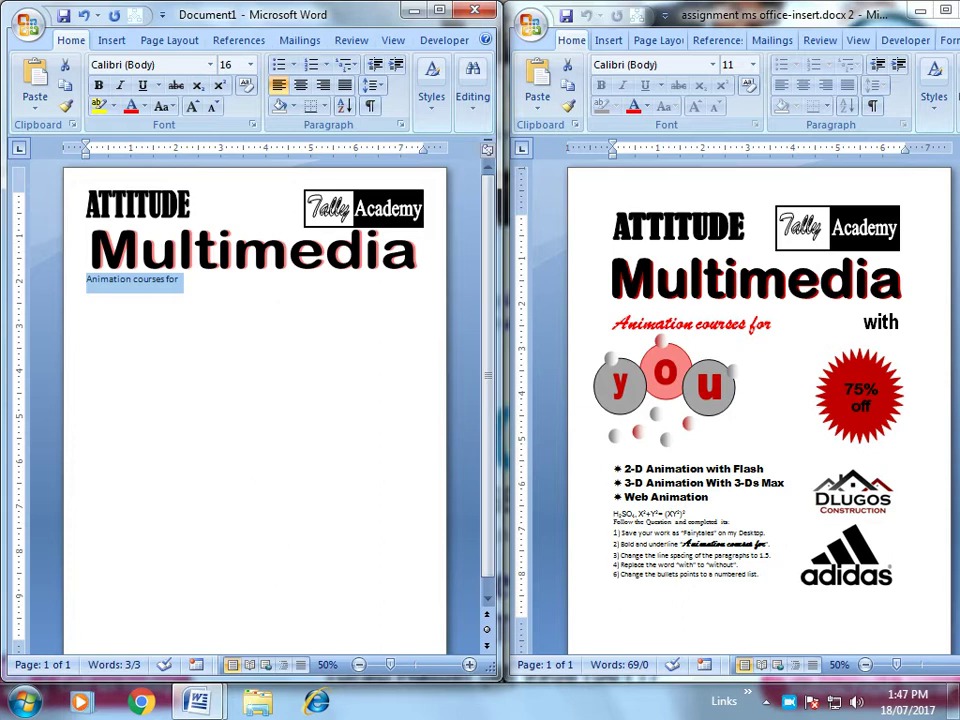
Step: Apply Brush Script MT and red colour to the line, then type 'With'
{"action": "left_click", "coordinate": [111, 40]}
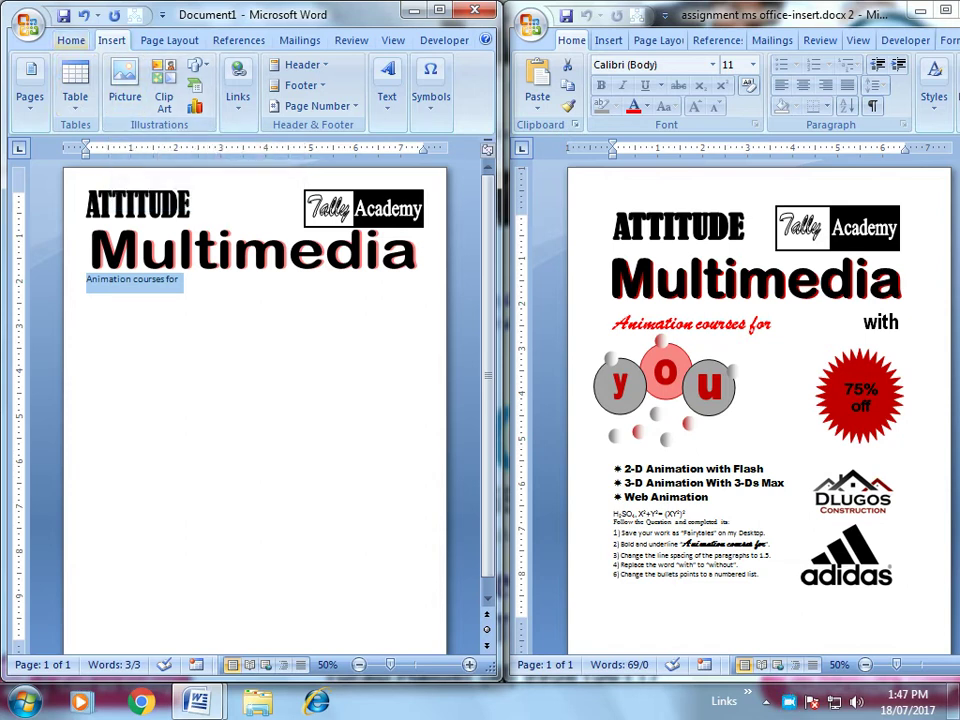
{"action": "left_click", "coordinate": [71, 40]}
{"action": "left_click", "coordinate": [210, 64]}
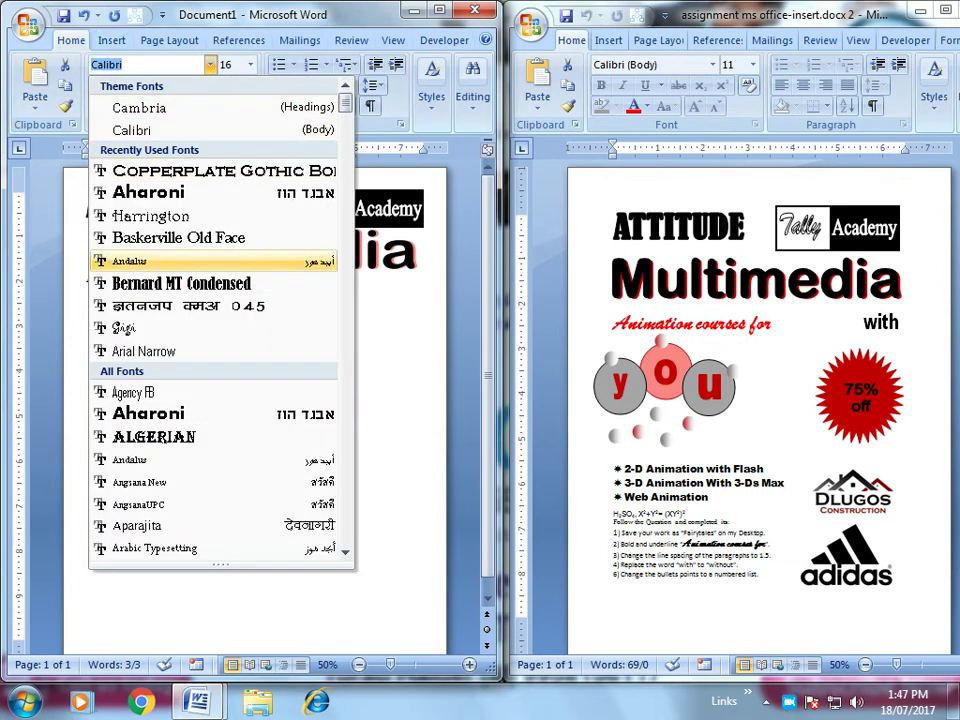
{"action": "scroll", "coordinate": [220, 260], "scroll_direction": "down", "scroll_amount": 1}
{"action": "scroll", "coordinate": [220, 260], "scroll_direction": "down", "scroll_amount": 2}
{"action": "scroll", "coordinate": [220, 260], "scroll_direction": "down", "scroll_amount": 4}
{"action": "scroll", "coordinate": [220, 260], "scroll_direction": "down", "scroll_amount": 2}
{"action": "scroll", "coordinate": [200, 212], "scroll_direction": "down", "scroll_amount": 1}
{"action": "scroll", "coordinate": [200, 212], "scroll_direction": "down", "scroll_amount": 1}
{"action": "scroll", "coordinate": [200, 212], "scroll_direction": "down", "scroll_amount": 3}
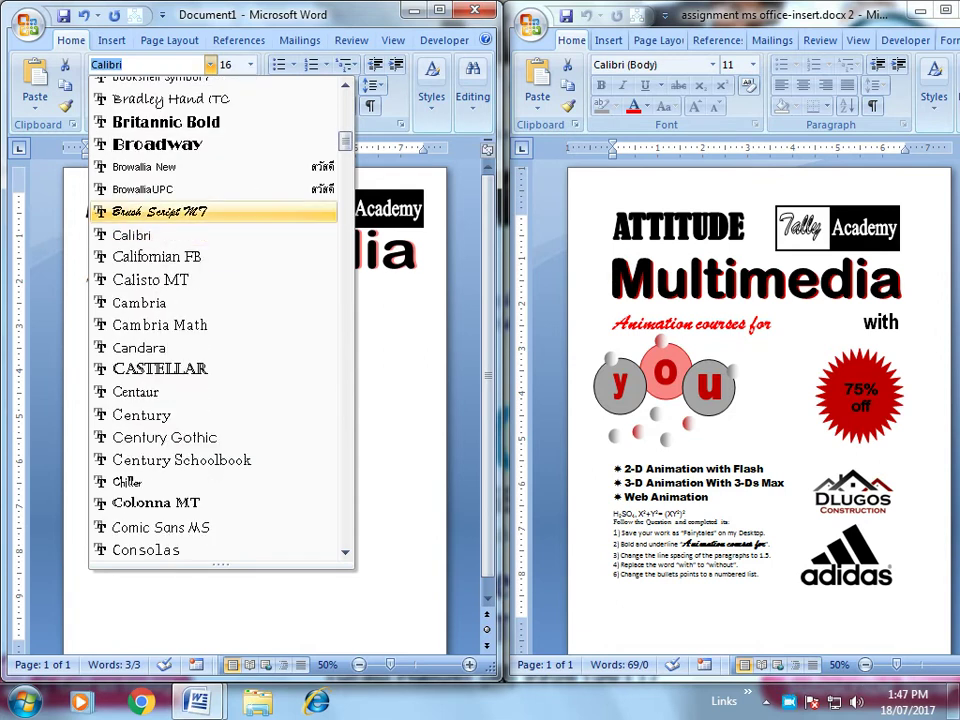
{"action": "left_click", "coordinate": [160, 212]}
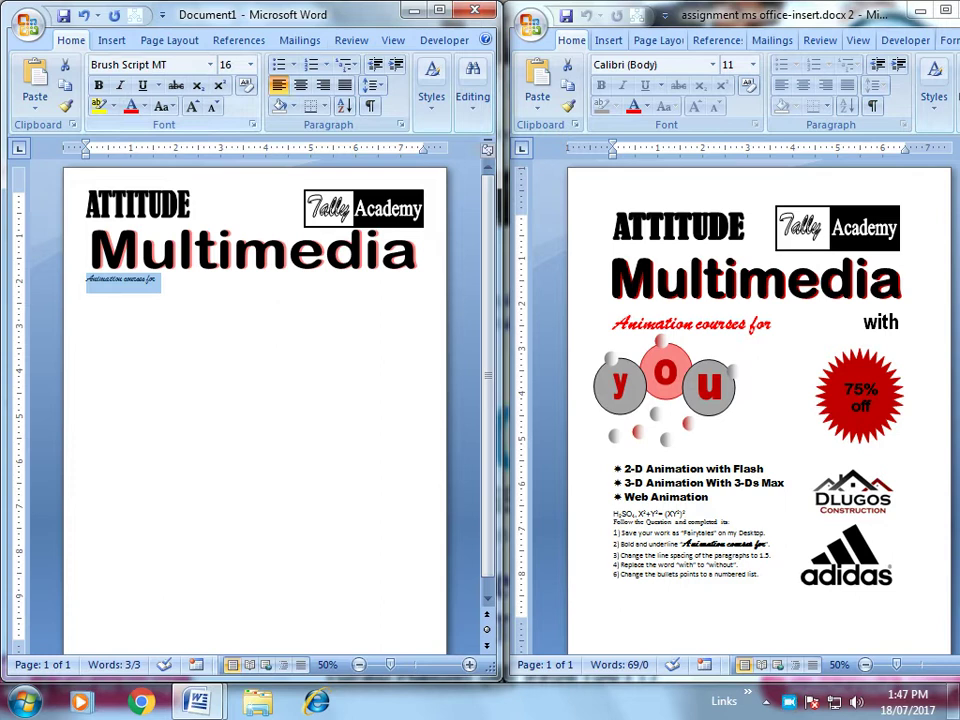
{"action": "left_click", "coordinate": [131, 105]}
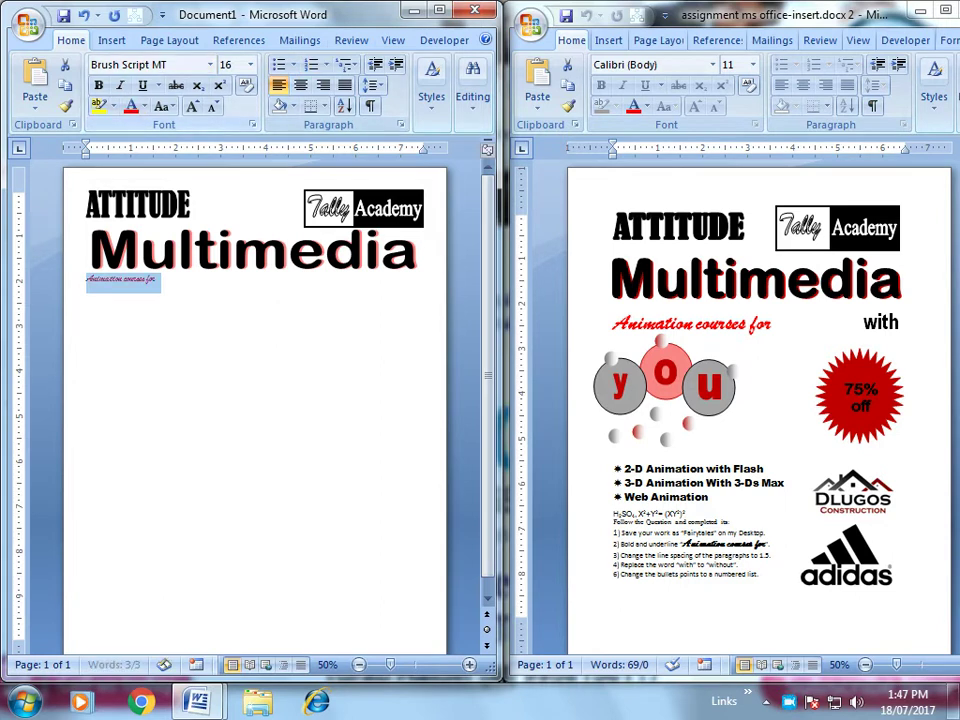
{"action": "left_click", "coordinate": [155, 280]}
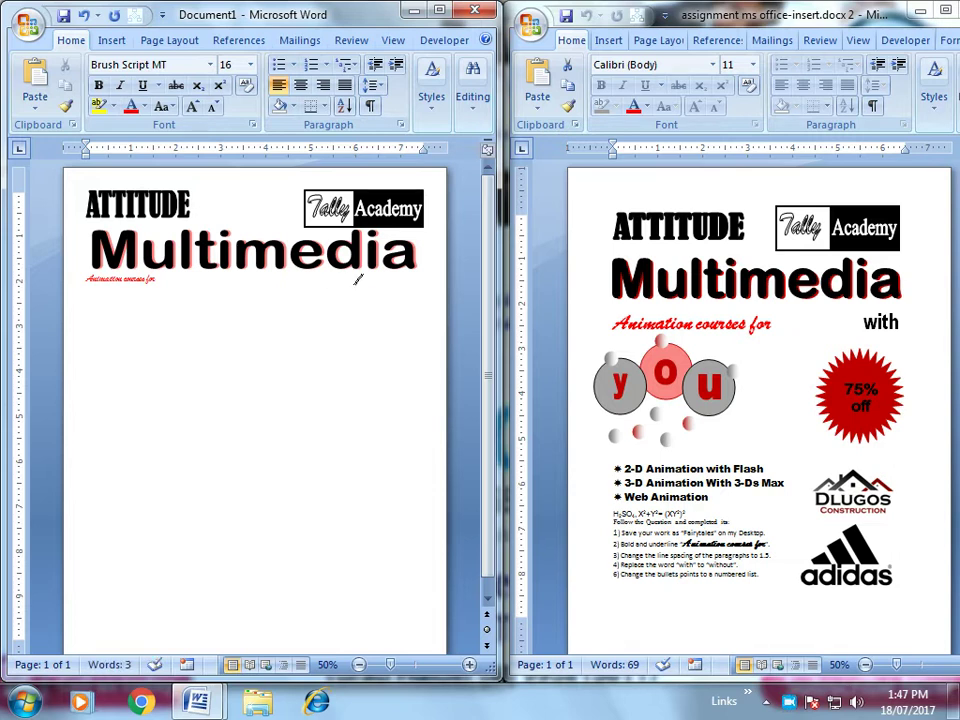
{"action": "type", "text": "With"}
Step: Format 'With' as Calibri in Automatic black at 26 point
{"action": "double_click", "coordinate": [364, 278]}
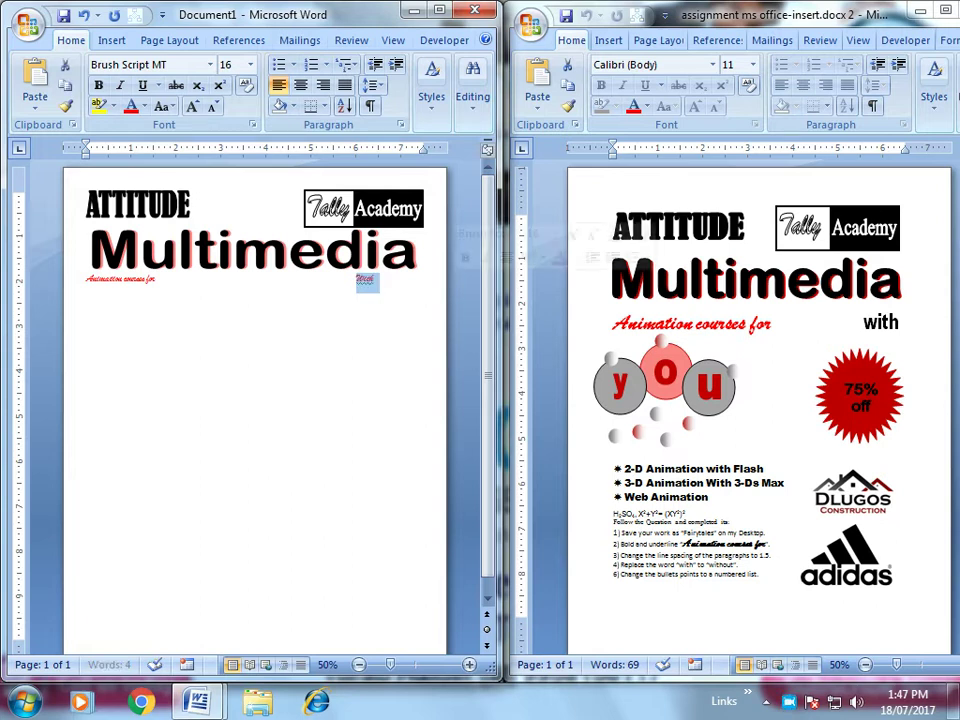
{"action": "left_click", "coordinate": [210, 64]}
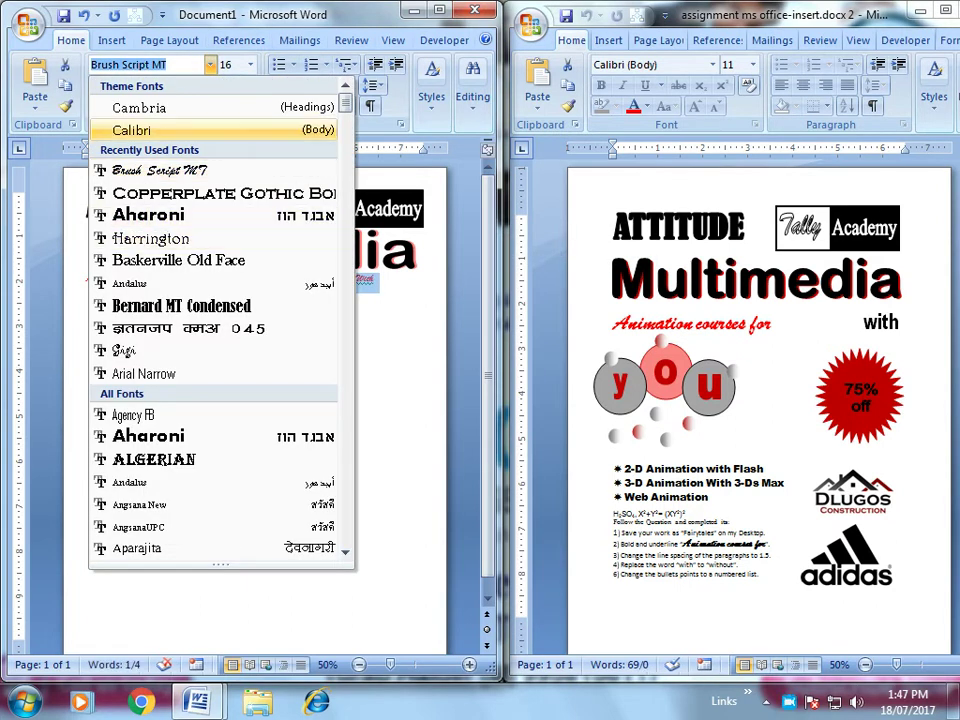
{"action": "left_click", "coordinate": [131, 130]}
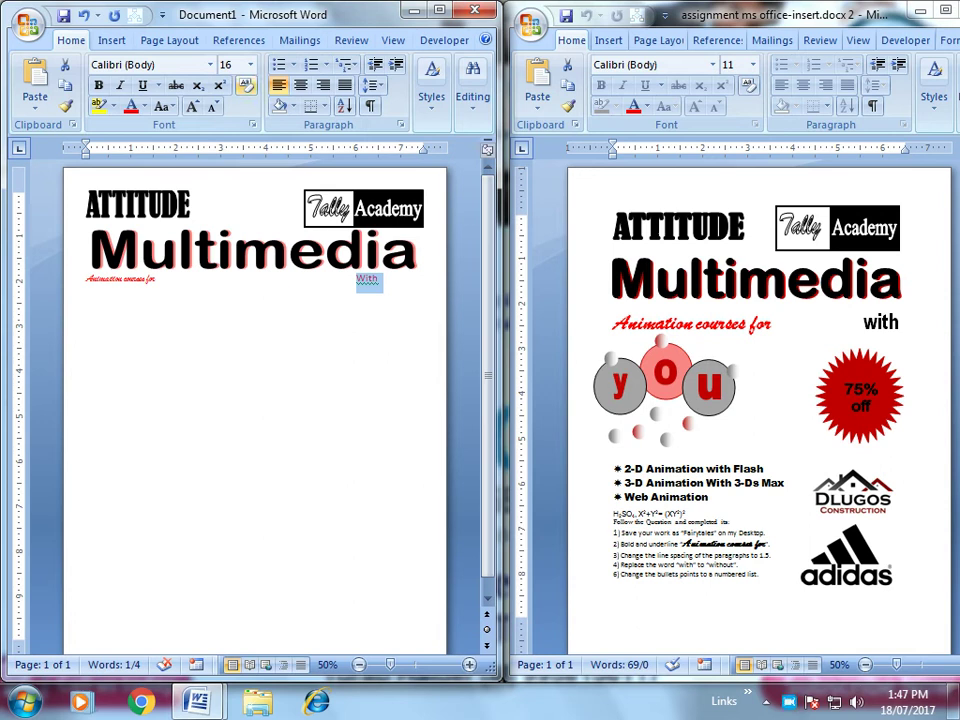
{"action": "left_click", "coordinate": [145, 106]}
{"action": "left_click", "coordinate": [176, 129]}
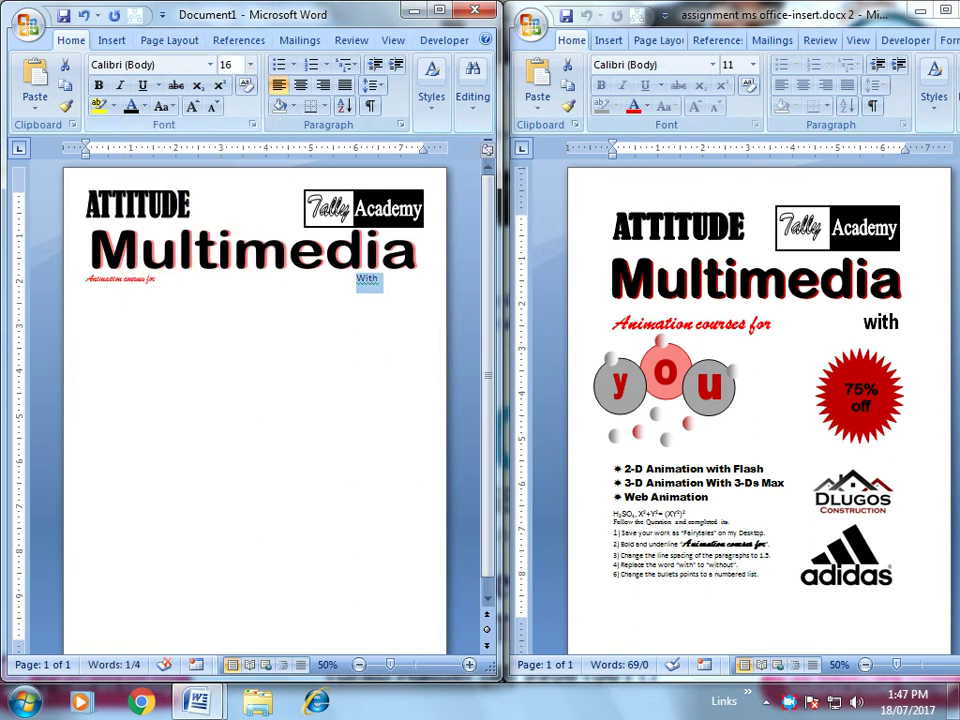
{"action": "left_click", "coordinate": [250, 64]}
{"action": "left_click", "coordinate": [230, 210]}
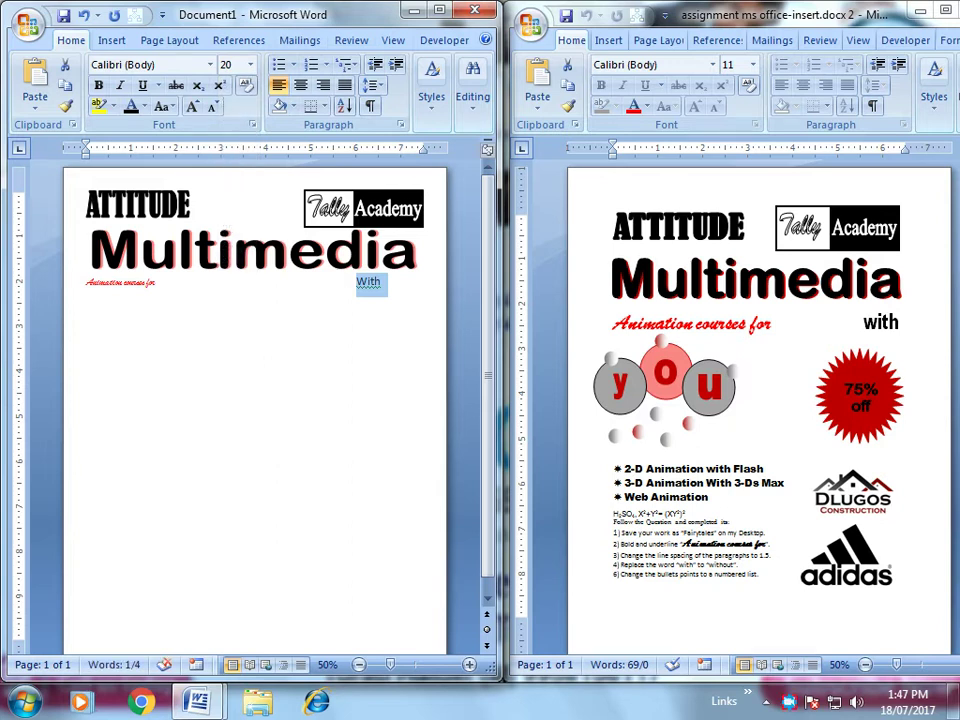
{"action": "left_click", "coordinate": [250, 64]}
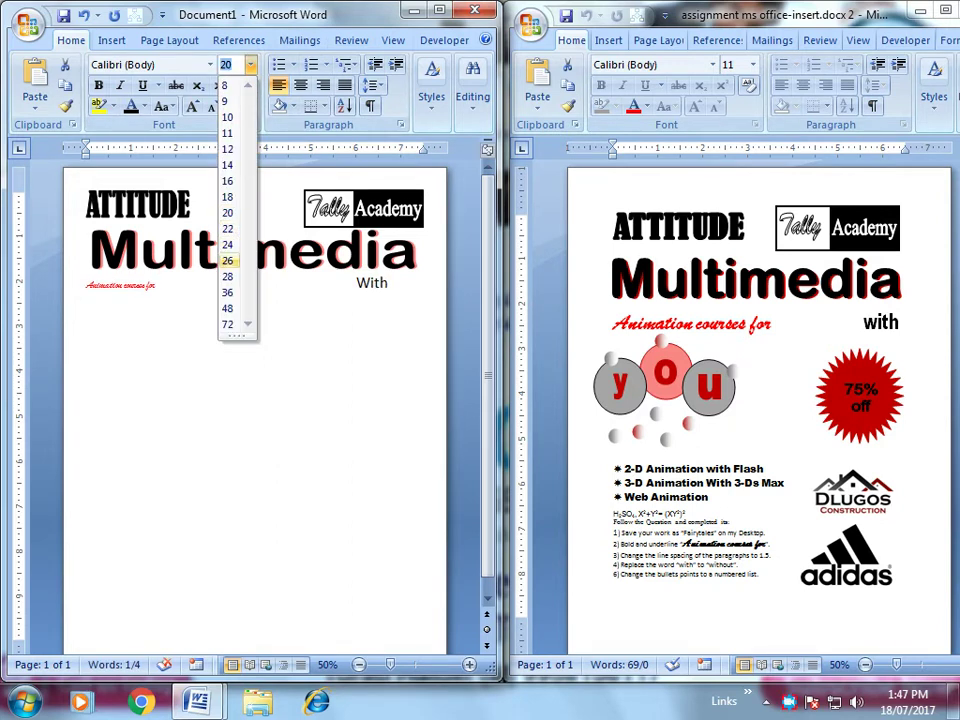
{"action": "left_click", "coordinate": [228, 260]}
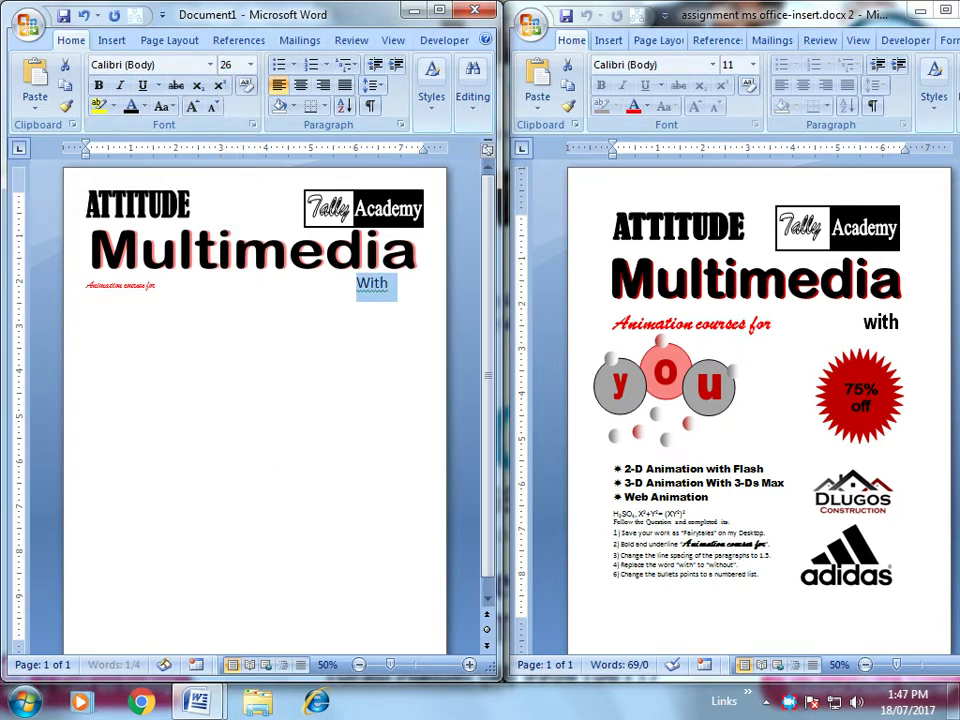
{"action": "left_click", "coordinate": [111, 40]}
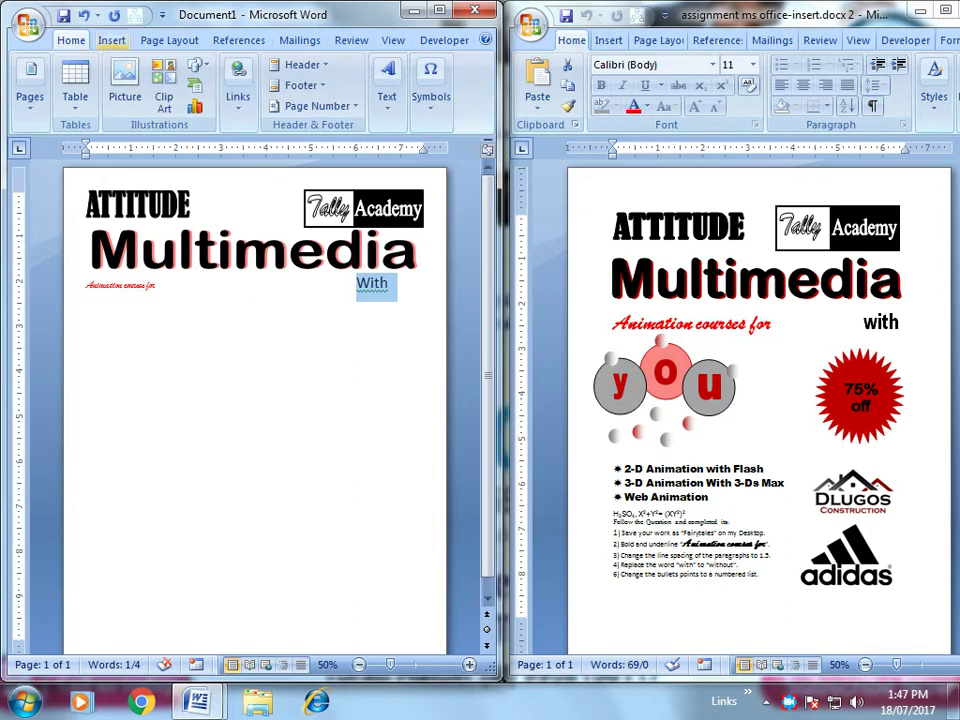
Step: Draw a circle below the 'Animation courses for' line
{"action": "left_click", "coordinate": [193, 66]}
{"action": "left_click", "coordinate": [195, 98]}
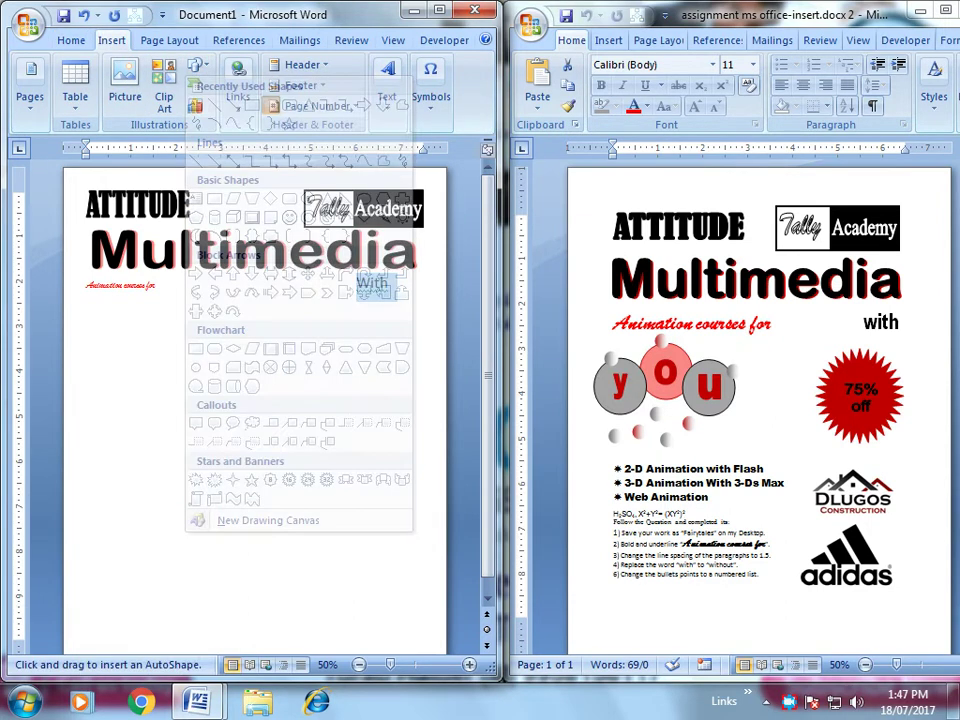
{"action": "left_click_drag", "start_coordinate": [92, 306], "coordinate": [156, 374]}
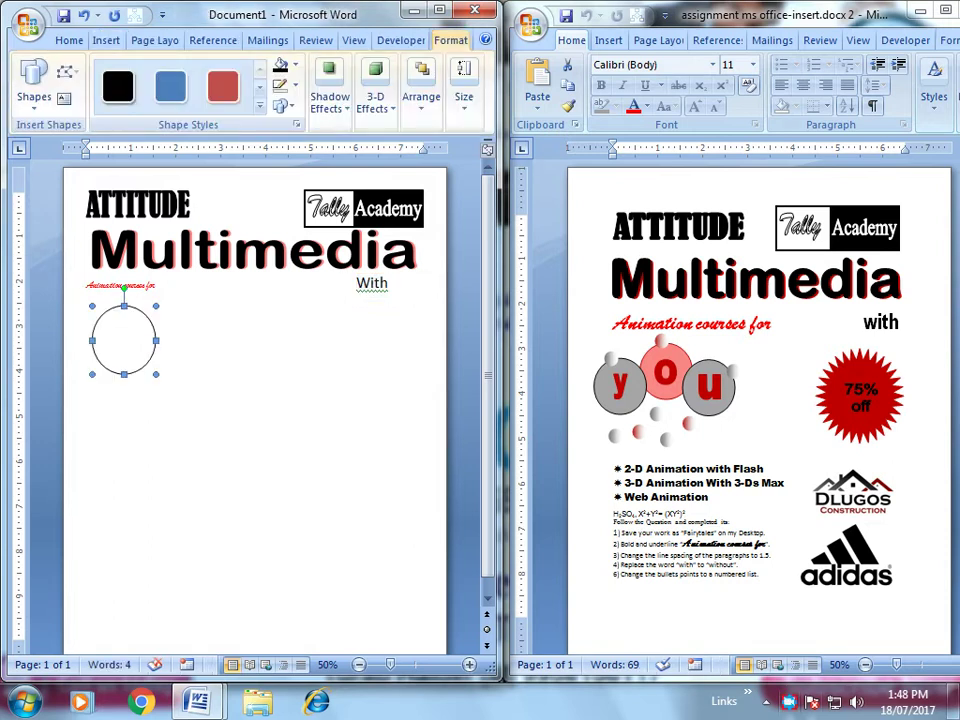
{"action": "right_click", "coordinate": [790, 702]}
{"action": "left_click", "coordinate": [826, 663]}
Step: Duplicate the circle twice to form three overlapping circles
{"action": "left_click_drag", "start_coordinate": [155, 340], "coordinate": [162, 347]}
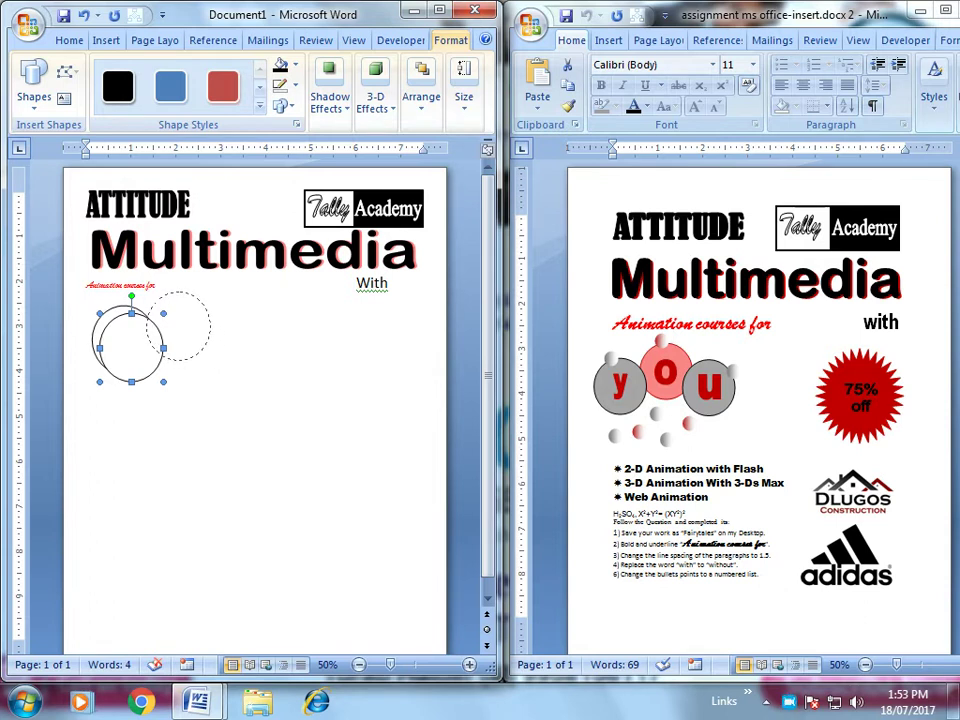
{"action": "left_click_drag", "start_coordinate": [164, 340], "coordinate": [177, 324]}
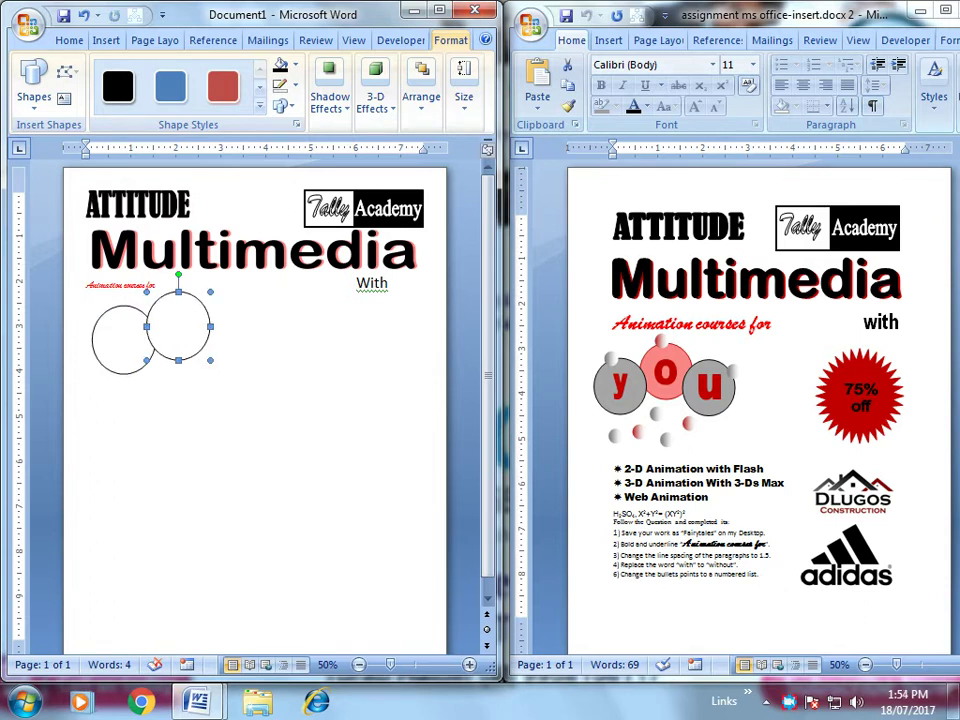
{"action": "key", "text": "ctrl+d"}
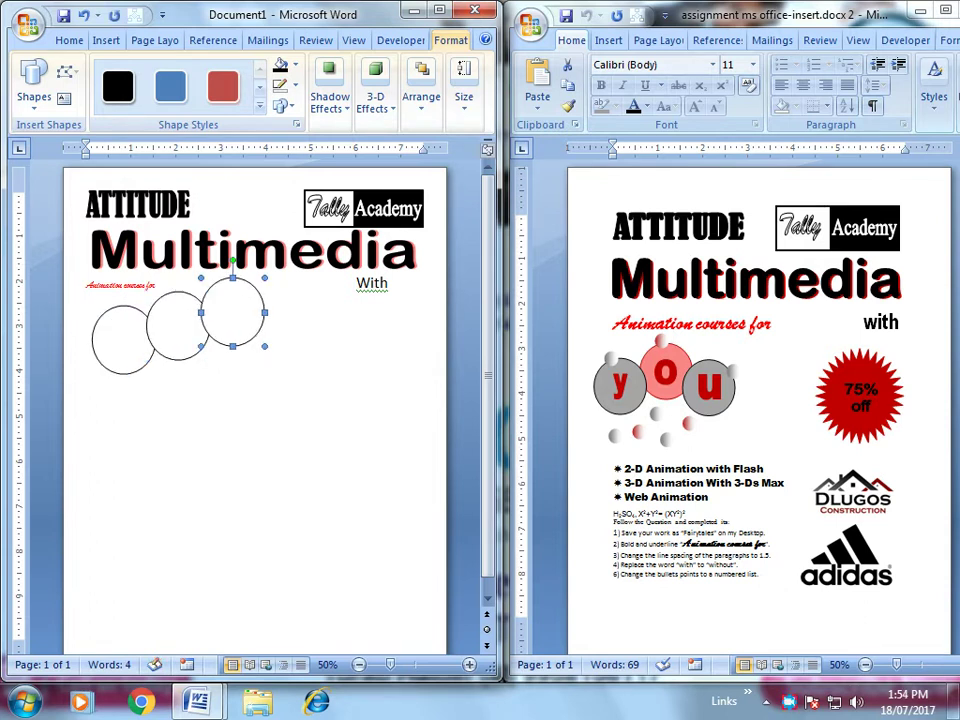
{"action": "left_click_drag", "start_coordinate": [233, 318], "coordinate": [224, 352]}
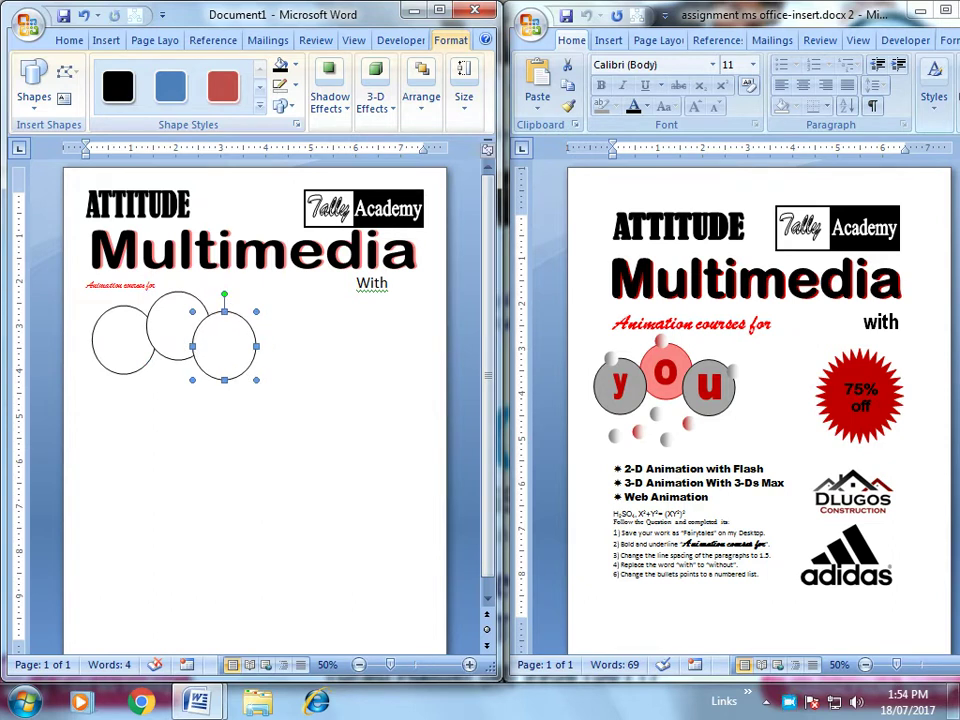
{"action": "left_click_drag", "start_coordinate": [224, 352], "coordinate": [219, 346]}
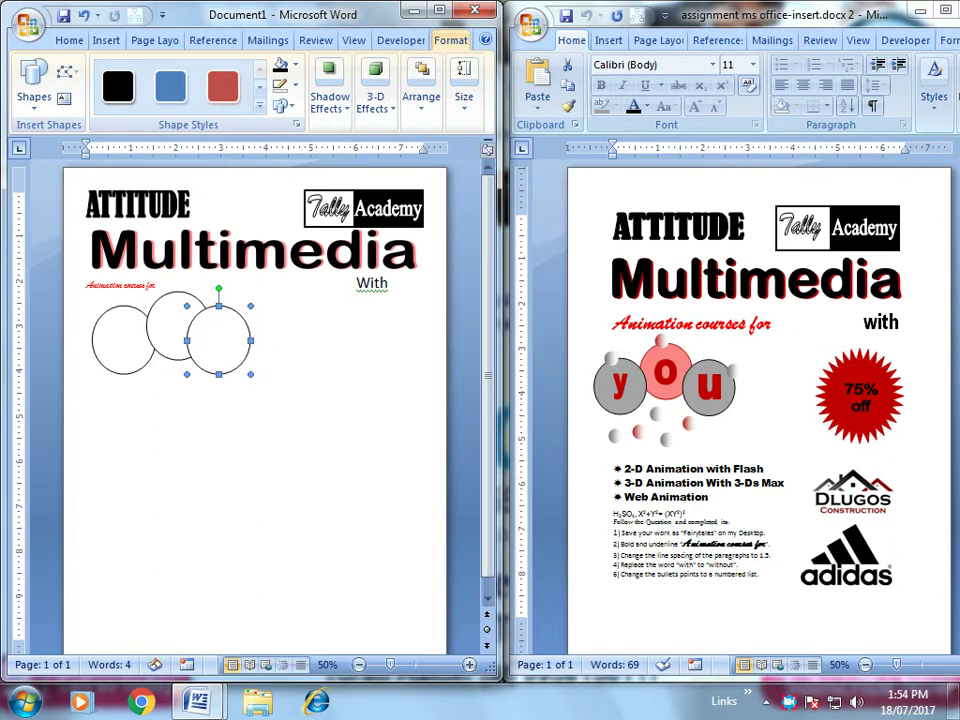
Step: Bring the left circle to the front and nudge the right circle slightly right
{"action": "left_click", "coordinate": [123, 340]}
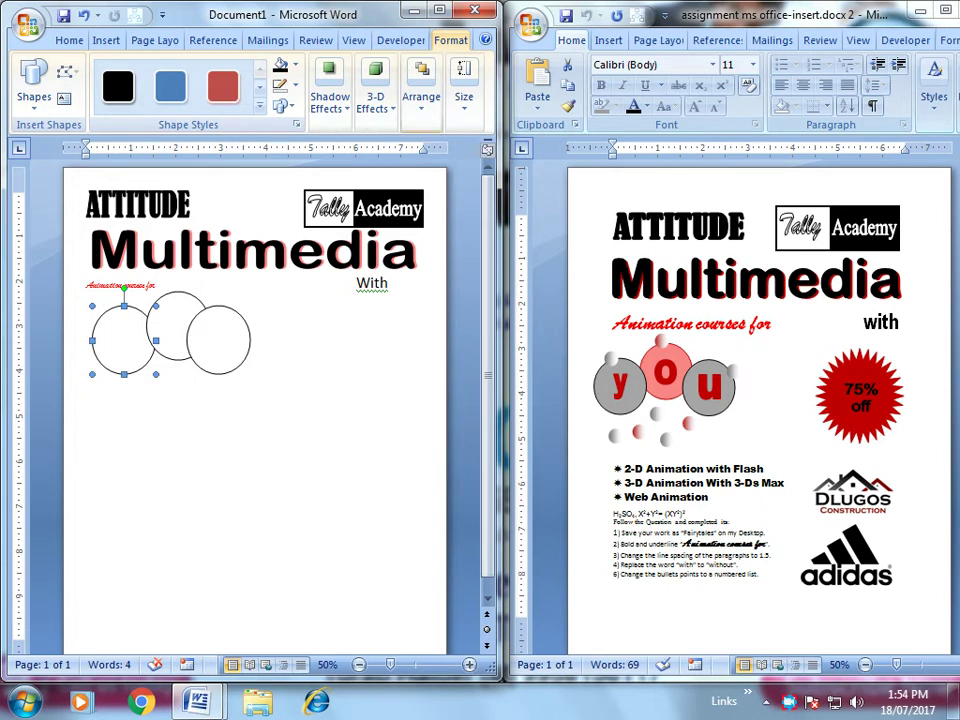
{"action": "left_click", "coordinate": [421, 97]}
{"action": "left_click", "coordinate": [468, 160]}
{"action": "left_click", "coordinate": [219, 340]}
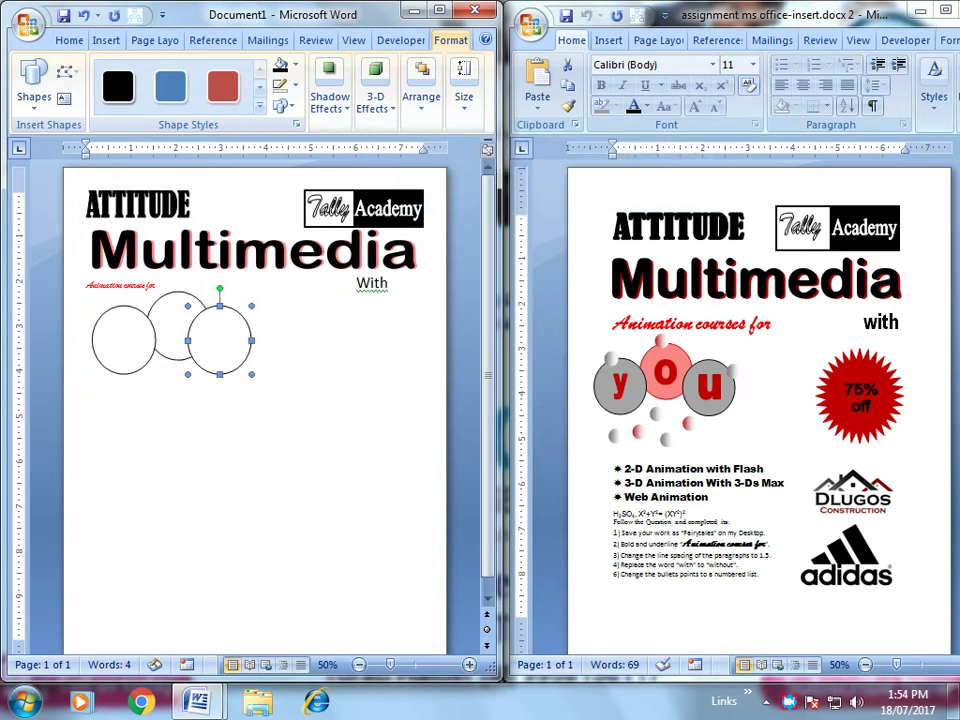
{"action": "key", "text": "Right"}
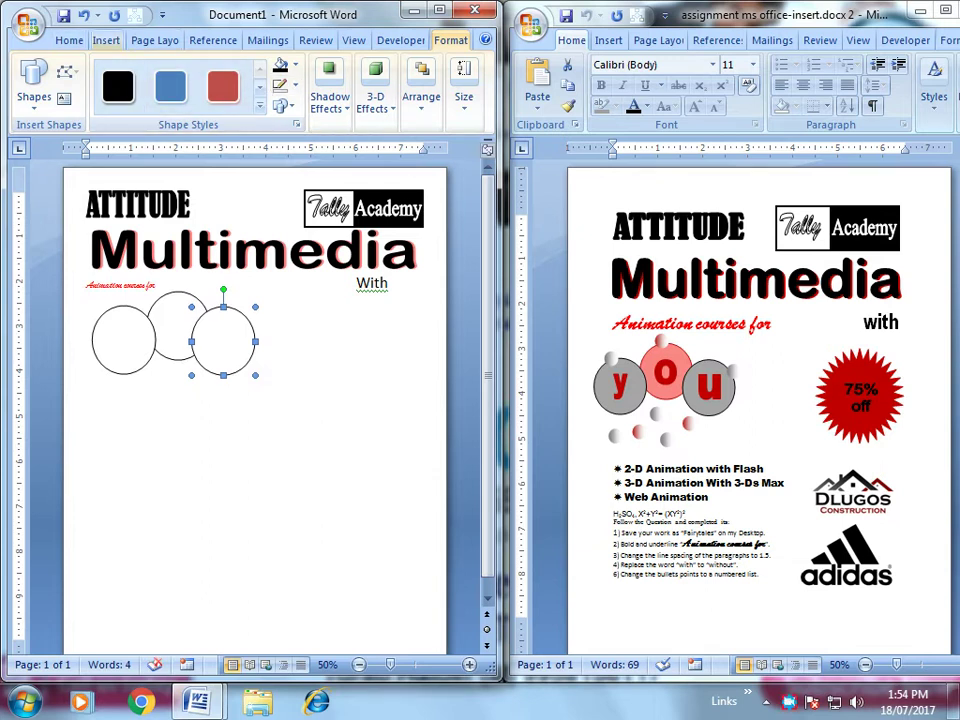
{"action": "left_click", "coordinate": [34, 85]}
{"action": "left_click", "coordinate": [76, 118]}
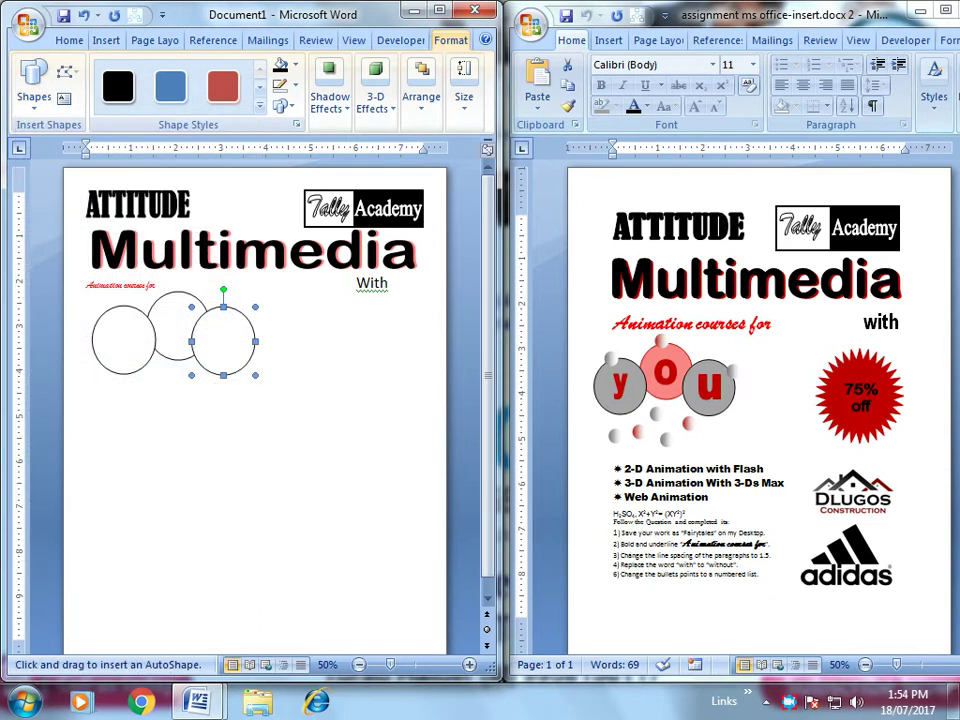
Step: Draw a small dot on the left circle, give it a light gradient, and shift it slightly
{"action": "left_click_drag", "start_coordinate": [111, 299], "coordinate": [123, 311]}
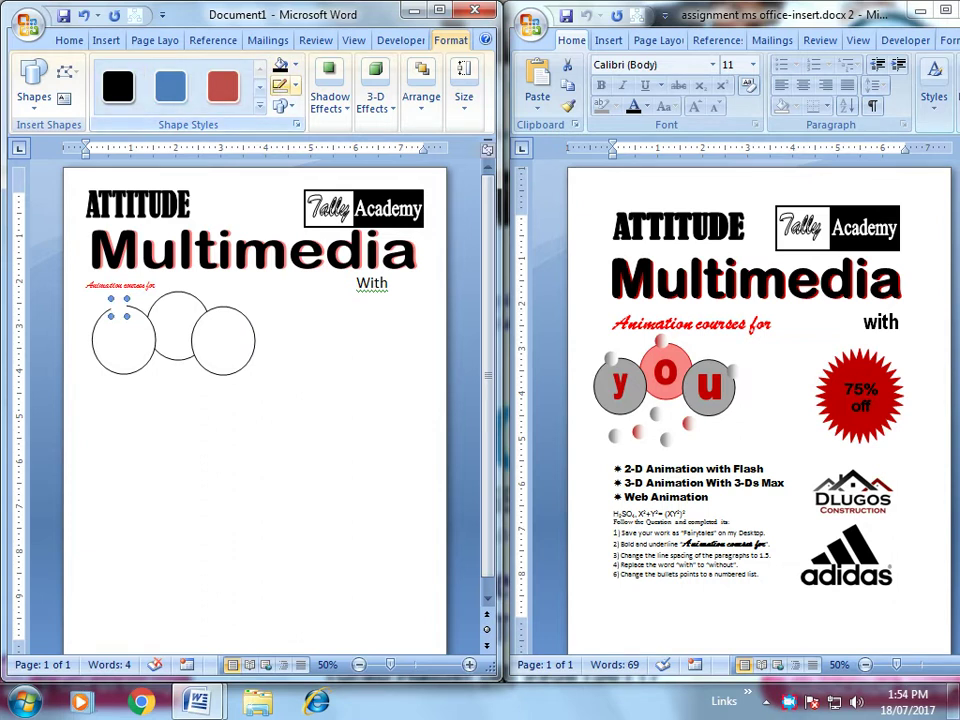
{"action": "left_click", "coordinate": [295, 66]}
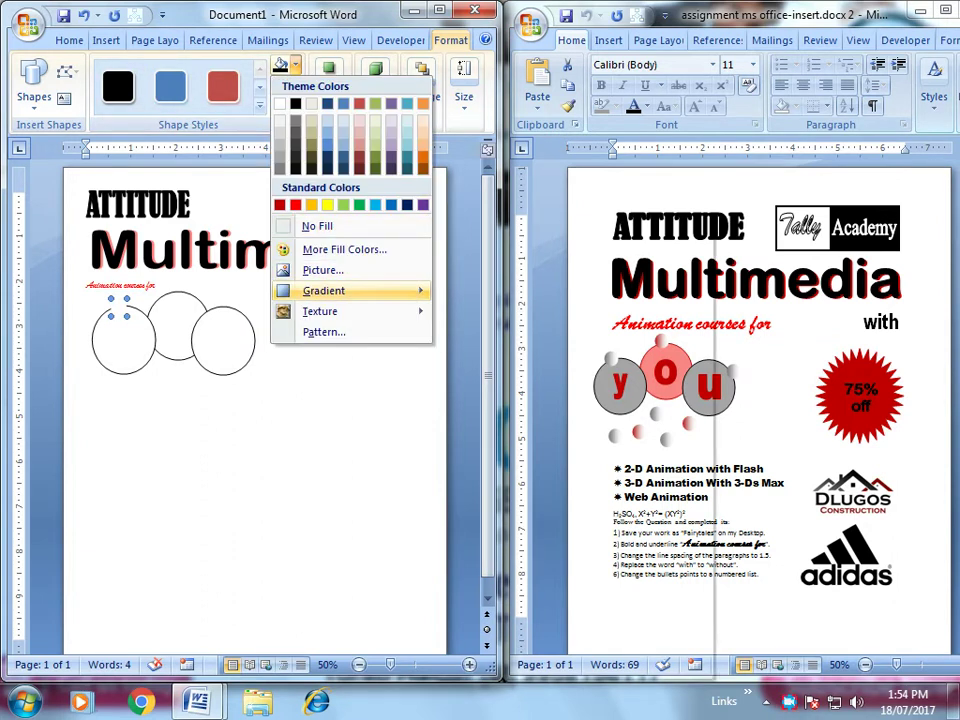
{"action": "mouse_move", "coordinate": [324, 290]}
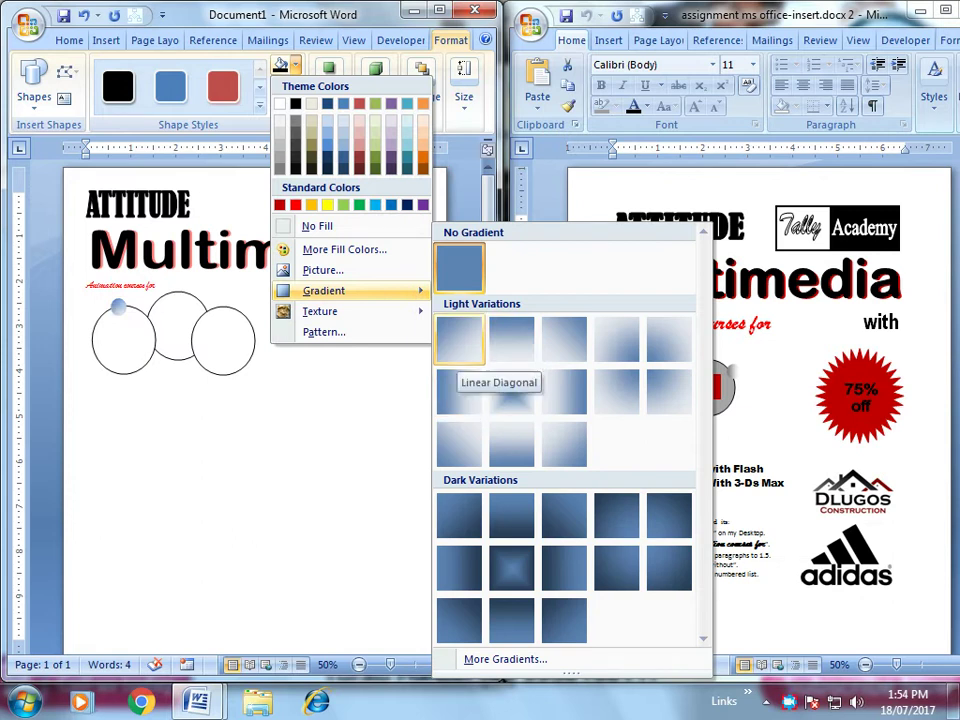
{"action": "left_click", "coordinate": [462, 355]}
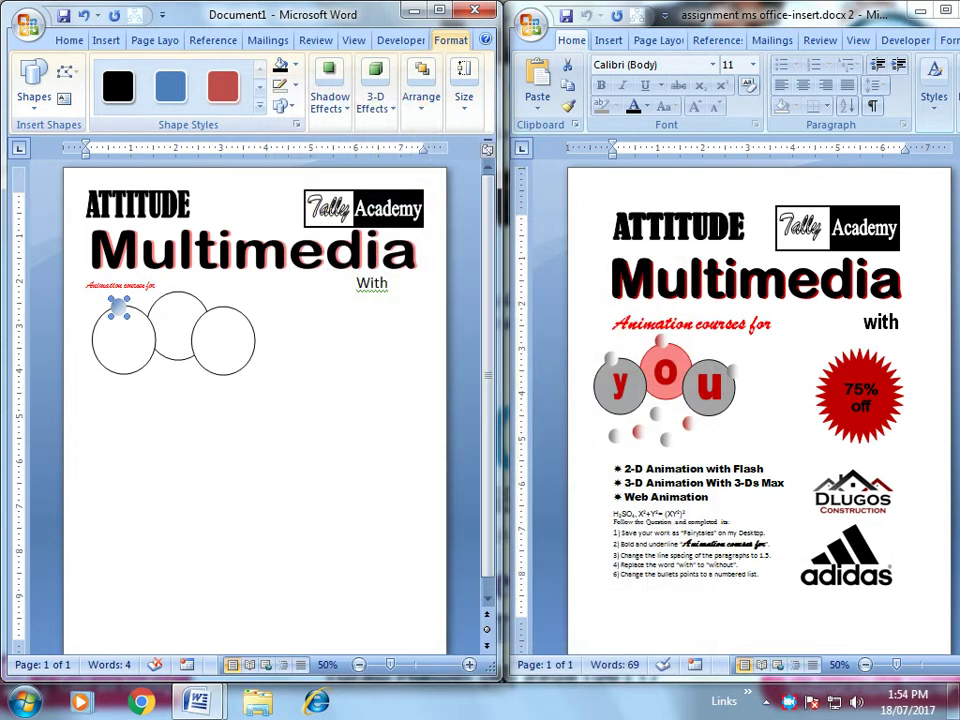
{"action": "left_click", "coordinate": [295, 66]}
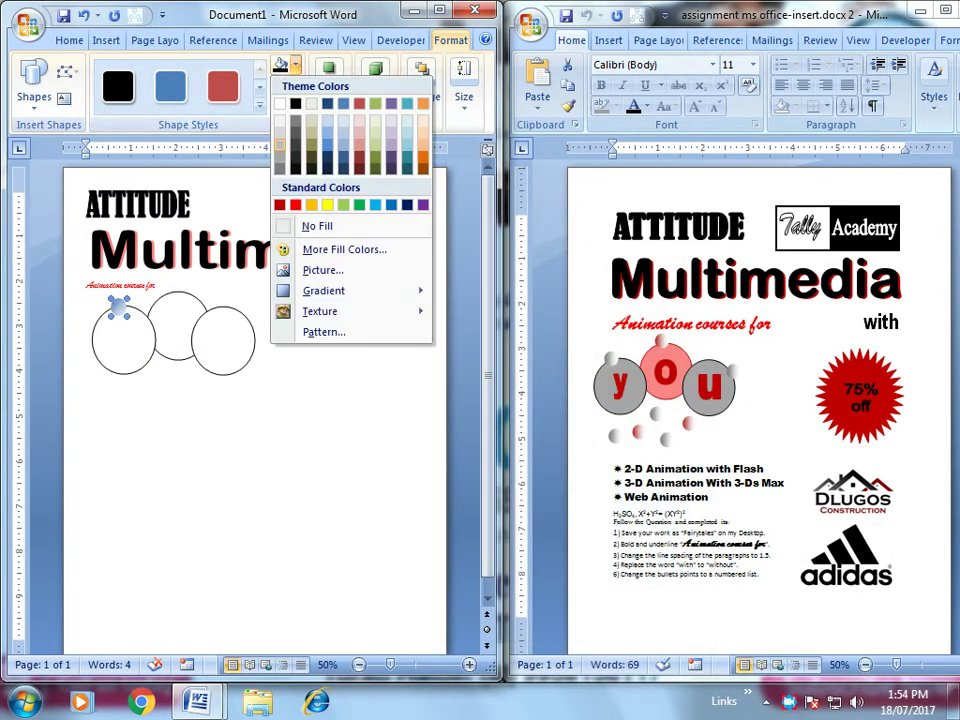
{"action": "left_click", "coordinate": [295, 86]}
{"action": "left_click", "coordinate": [295, 86]}
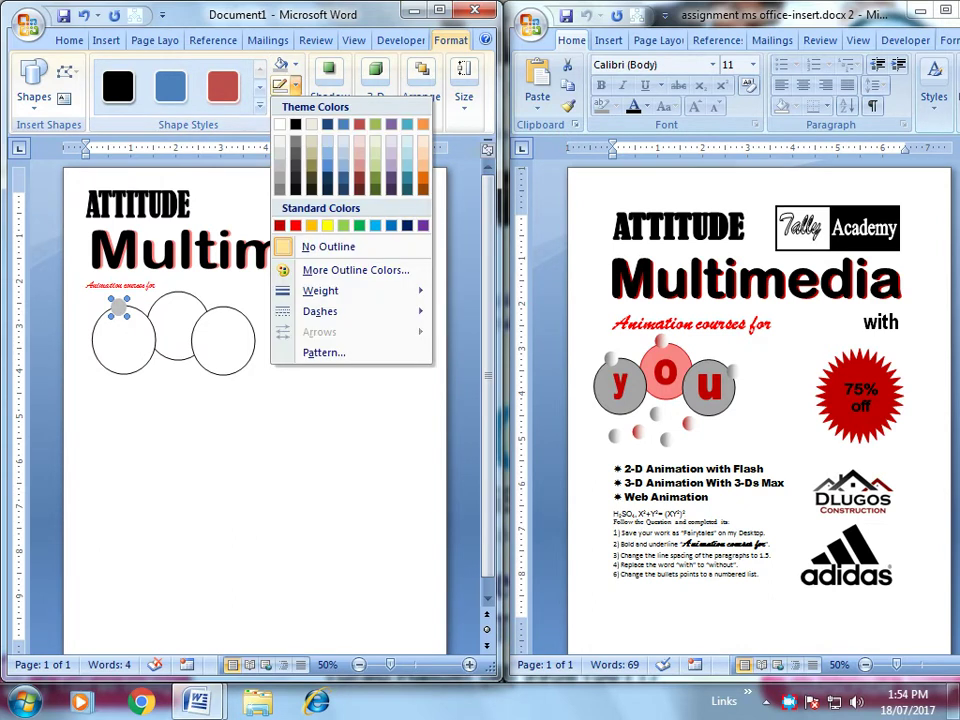
{"action": "left_click", "coordinate": [295, 66]}
{"action": "left_click", "coordinate": [320, 270]}
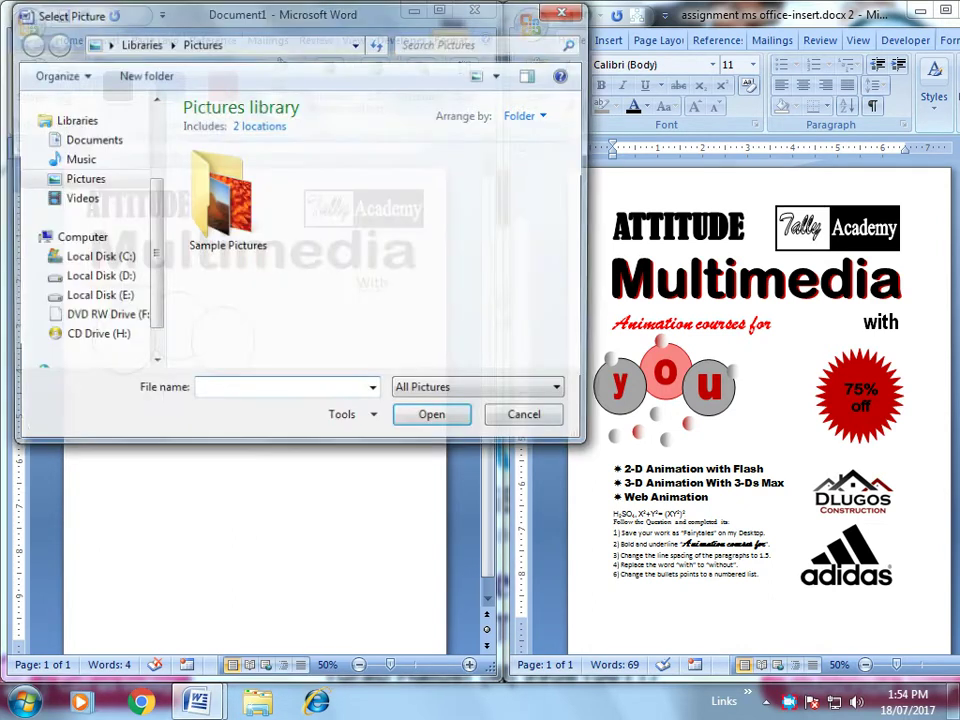
{"action": "key", "text": "Escape"}
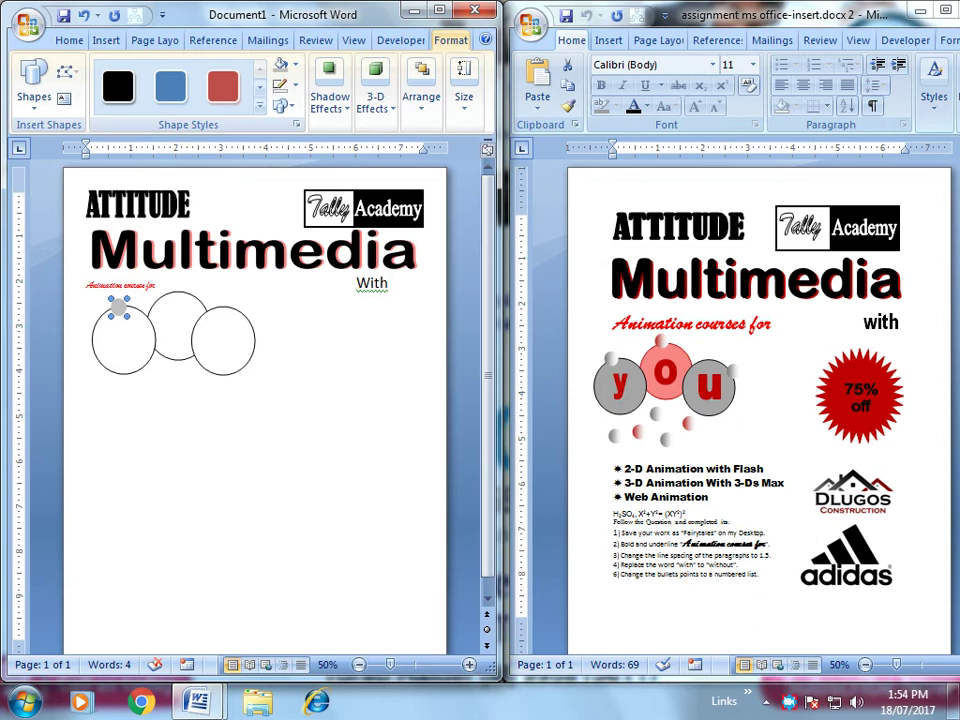
{"action": "left_click", "coordinate": [295, 66]}
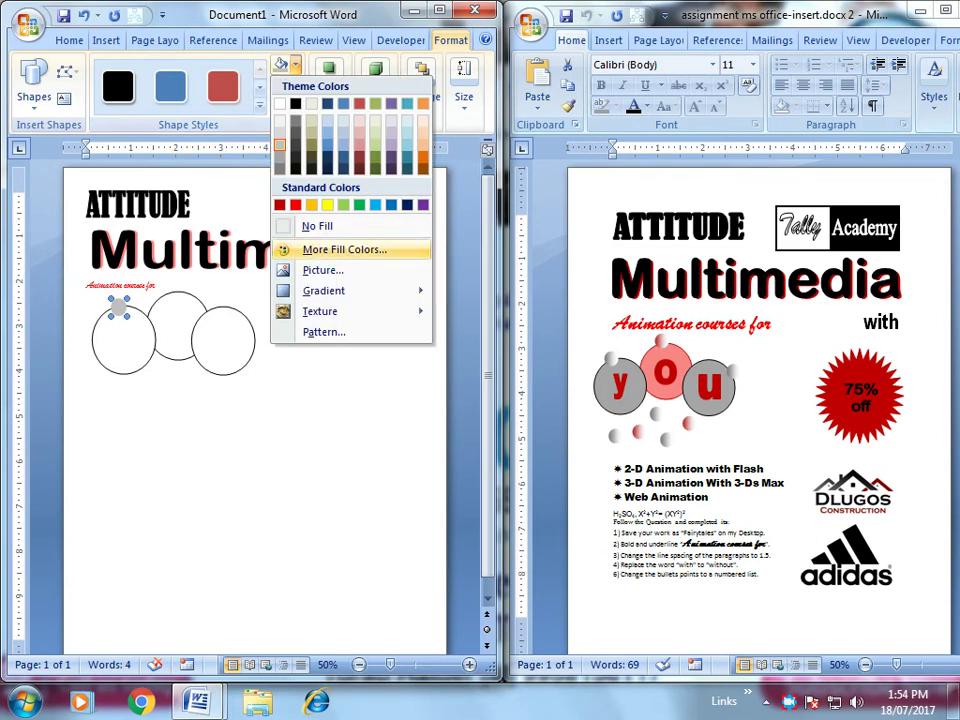
{"action": "mouse_move", "coordinate": [324, 290]}
{"action": "left_click", "coordinate": [459, 339]}
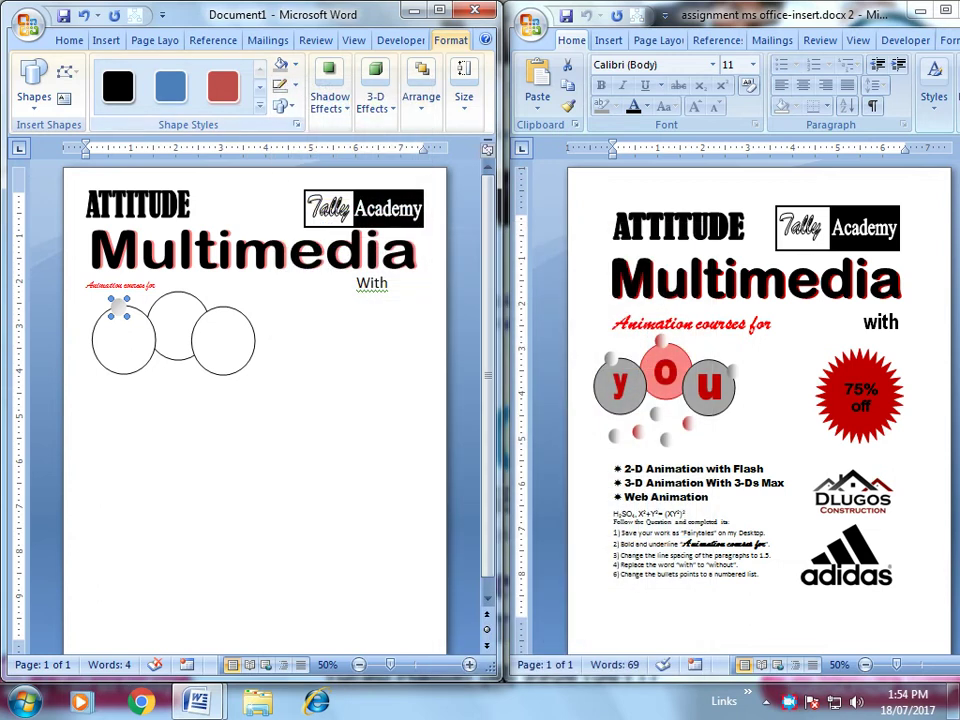
{"action": "left_click_drag", "start_coordinate": [118, 308], "coordinate": [126, 316]}
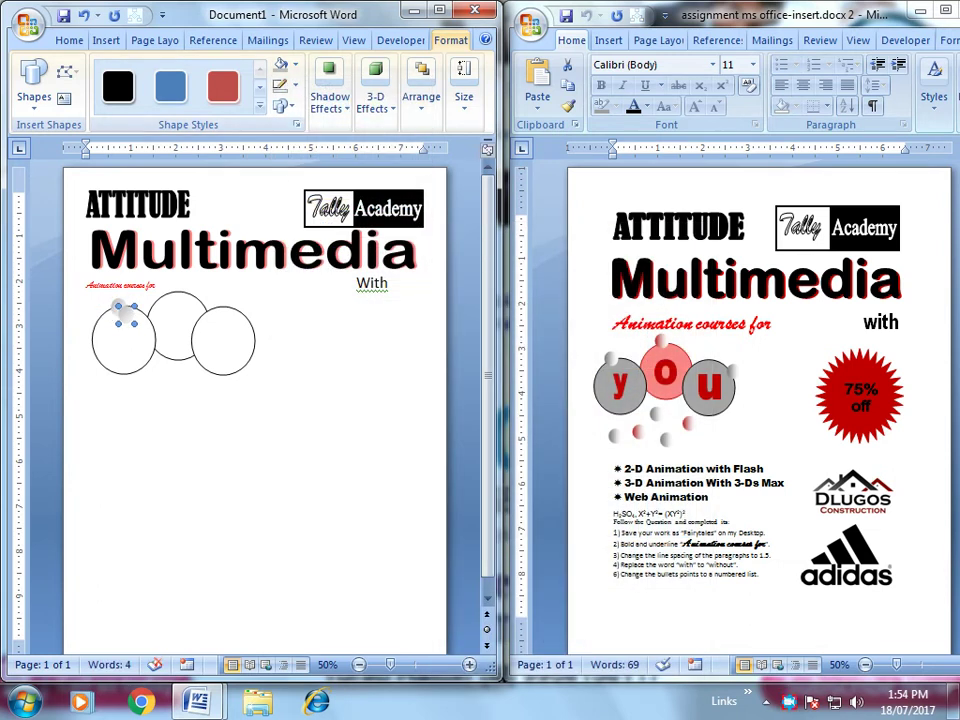
Step: Fill the tiny dot atop the middle circle red with a light gradient and copy it
{"action": "left_click", "coordinate": [175, 289]}
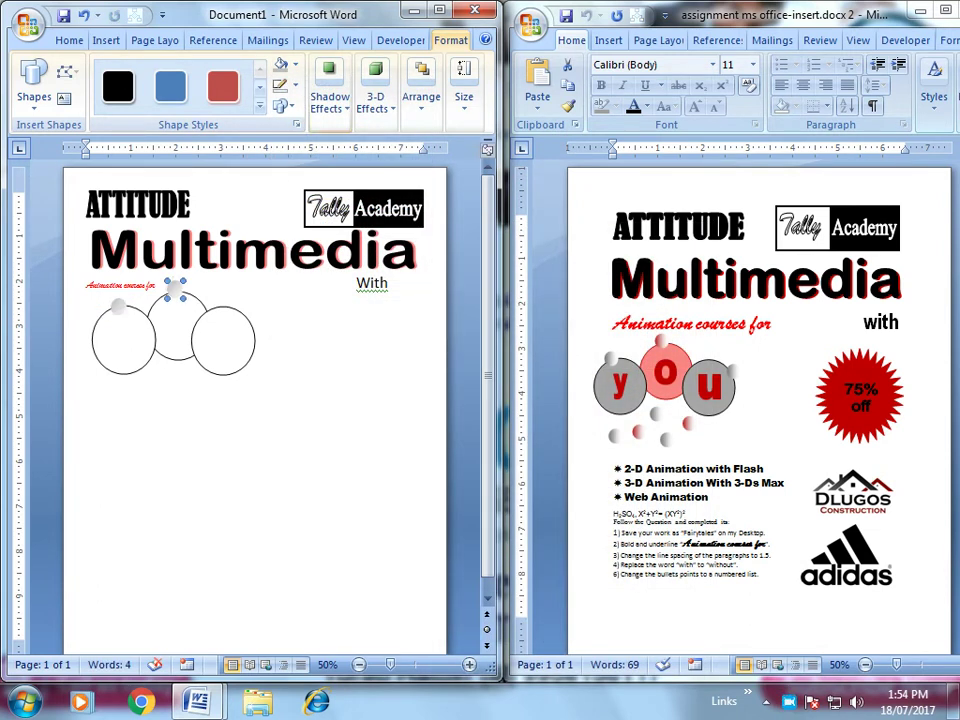
{"action": "left_click", "coordinate": [295, 65]}
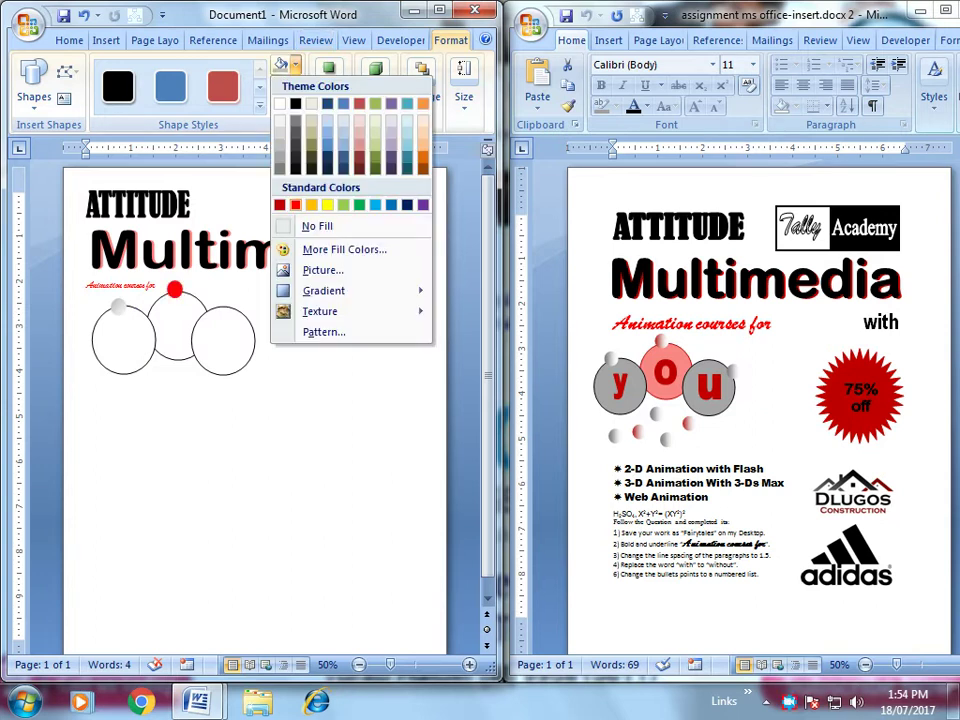
{"action": "left_click", "coordinate": [295, 204]}
{"action": "left_click", "coordinate": [295, 65]}
{"action": "mouse_move", "coordinate": [324, 290]}
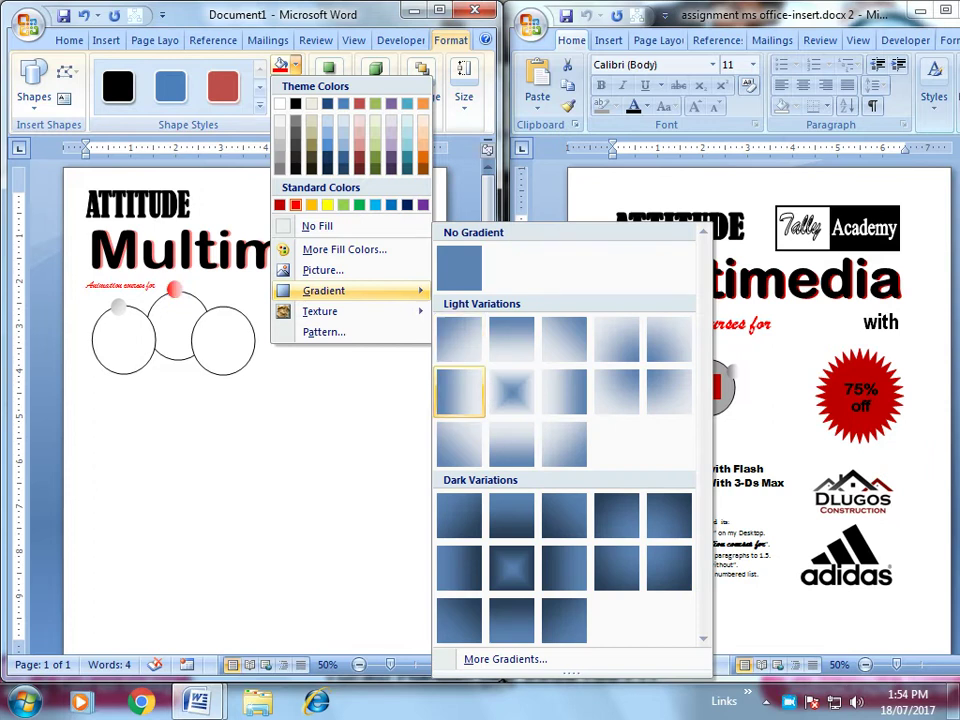
{"action": "left_click", "coordinate": [459, 390]}
{"action": "left_click_drag", "start_coordinate": [175, 289], "coordinate": [182, 297]}
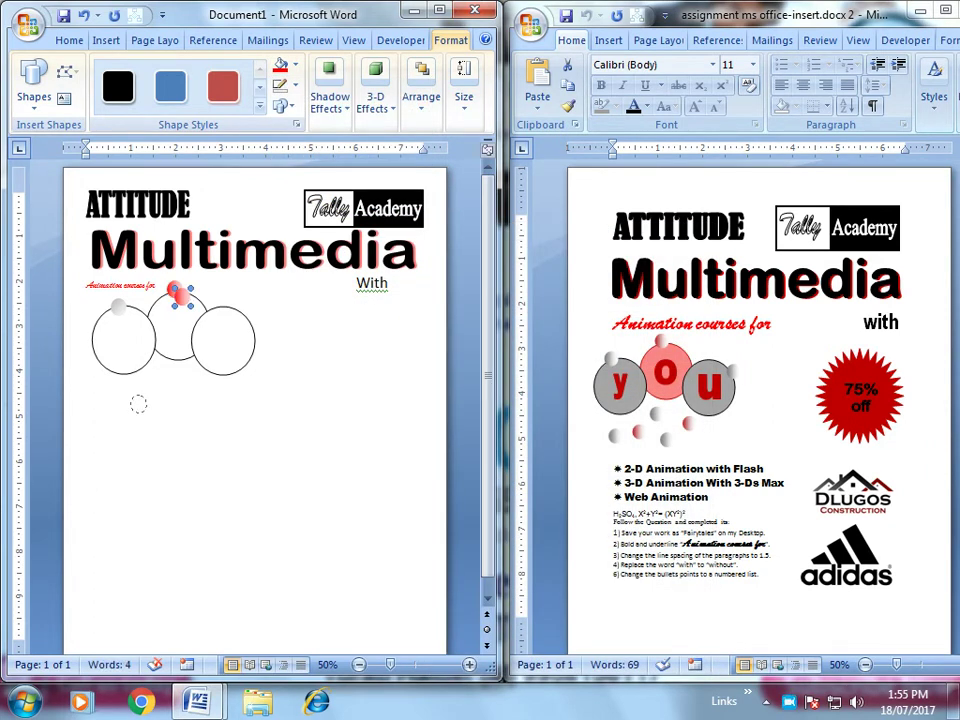
Step: Drag red dot copies below the left, middle and right circles and onto the right circle's edge
{"action": "left_click_drag", "start_coordinate": [147, 390], "coordinate": [120, 491]}
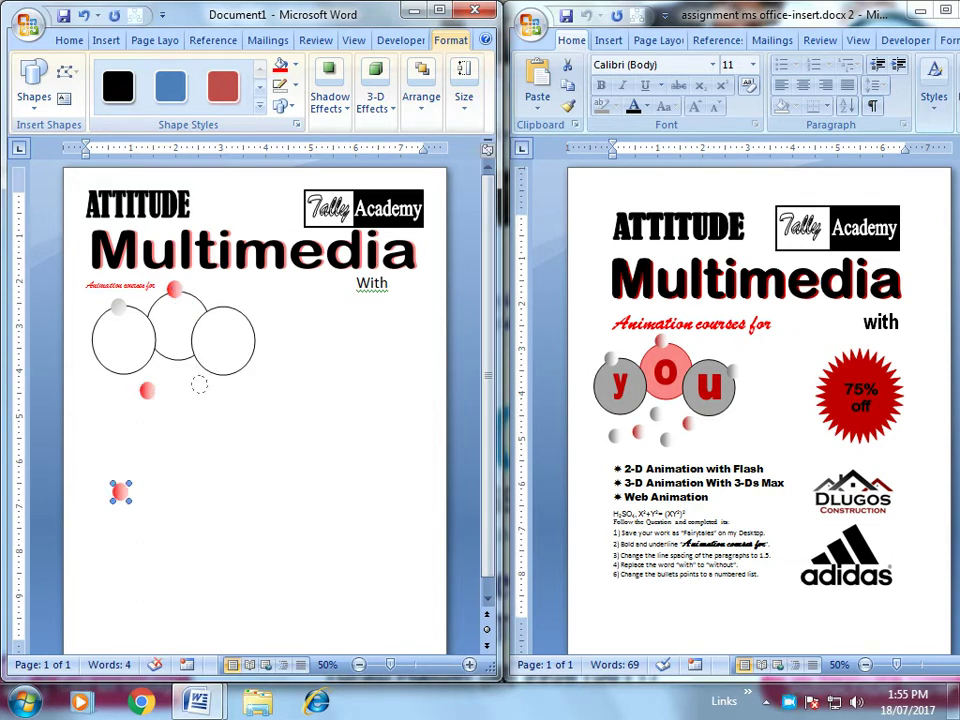
{"action": "left_click_drag", "start_coordinate": [183, 396], "coordinate": [233, 393]}
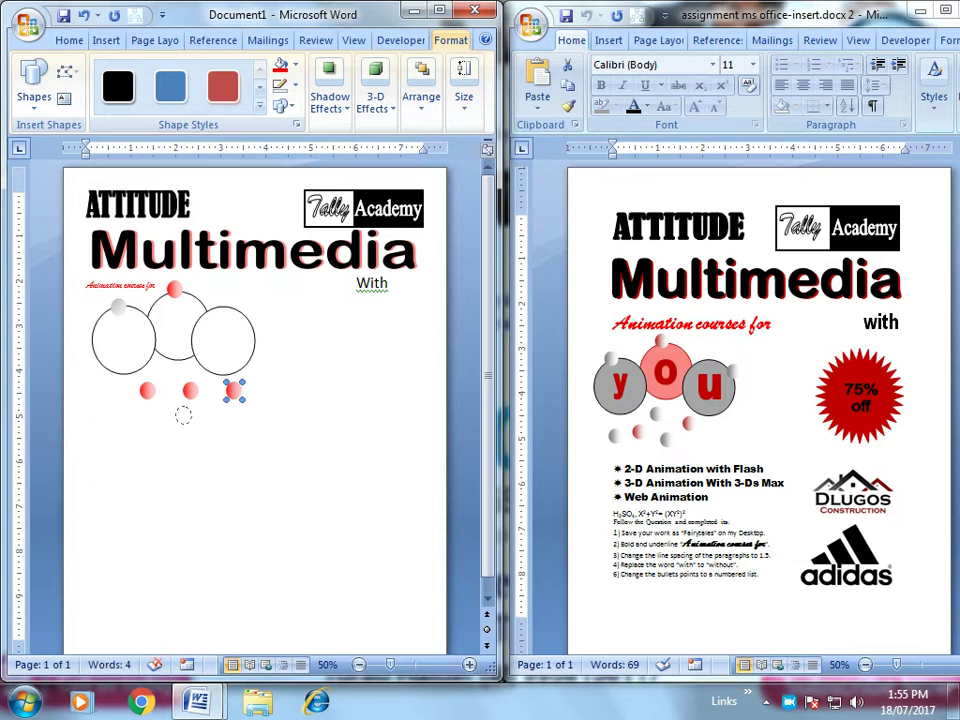
{"action": "mouse_move", "coordinate": [147, 405]}
{"action": "left_mouse_down"}
{"action": "mouse_move", "coordinate": [169, 370]}
{"action": "mouse_move", "coordinate": [147, 356]}
{"action": "left_mouse_up"}
{"action": "mouse_move", "coordinate": [147, 353]}
{"action": "left_mouse_down"}
{"action": "mouse_move", "coordinate": [118, 398]}
{"action": "mouse_move", "coordinate": [70, 427]}
{"action": "left_mouse_up"}
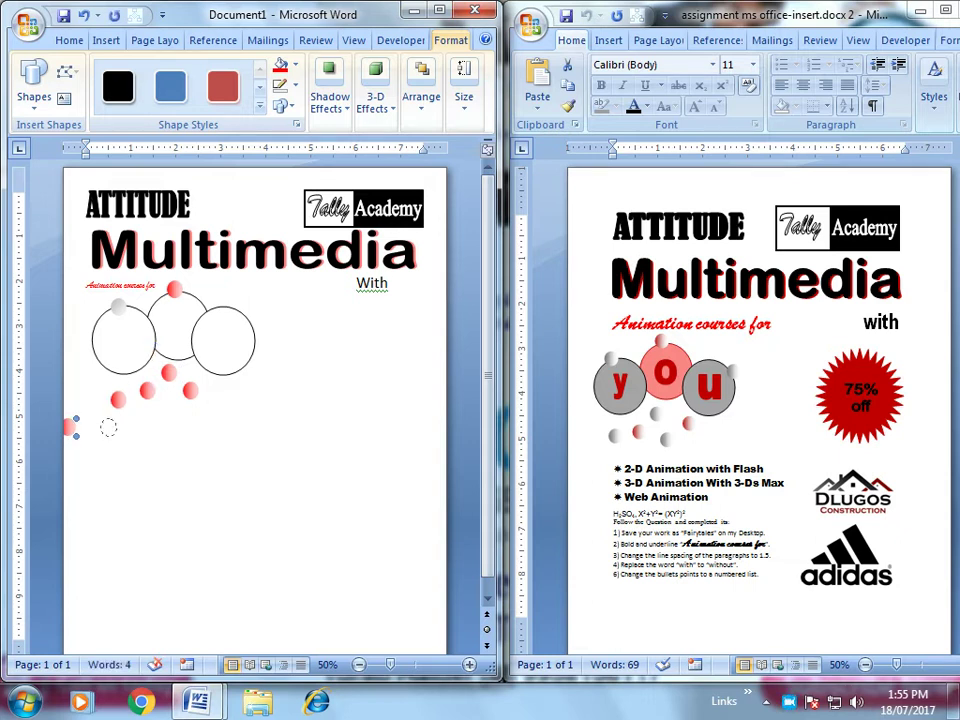
{"action": "mouse_move", "coordinate": [164, 418]}
{"action": "left_mouse_down"}
{"action": "mouse_move", "coordinate": [163, 410]}
{"action": "mouse_move", "coordinate": [208, 422]}
{"action": "left_mouse_up"}
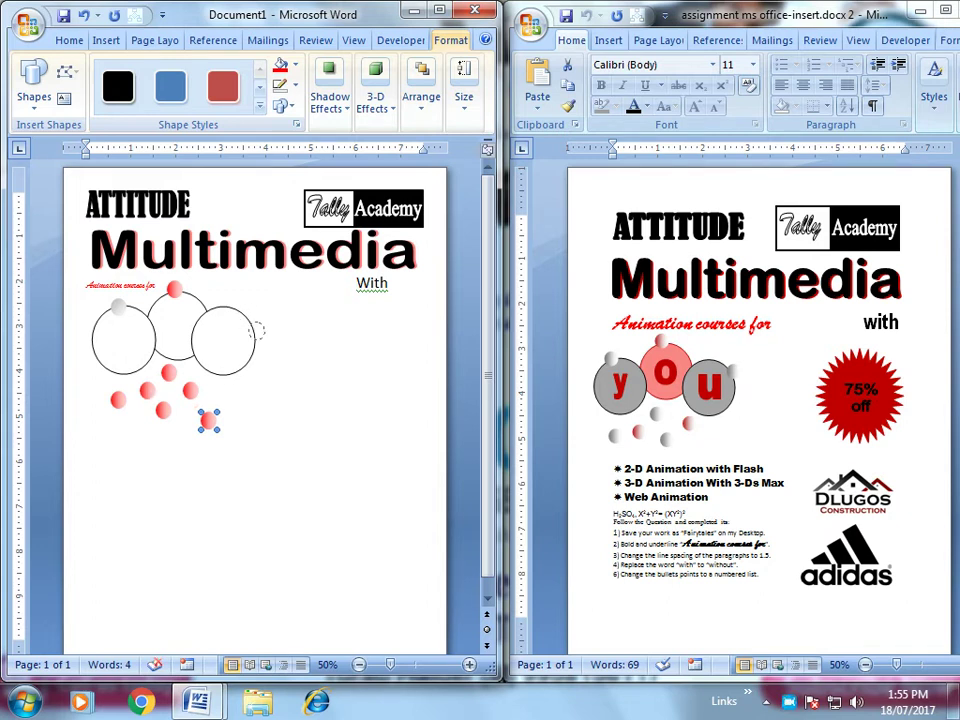
{"action": "left_click_drag", "start_coordinate": [208, 422], "coordinate": [257, 324]}
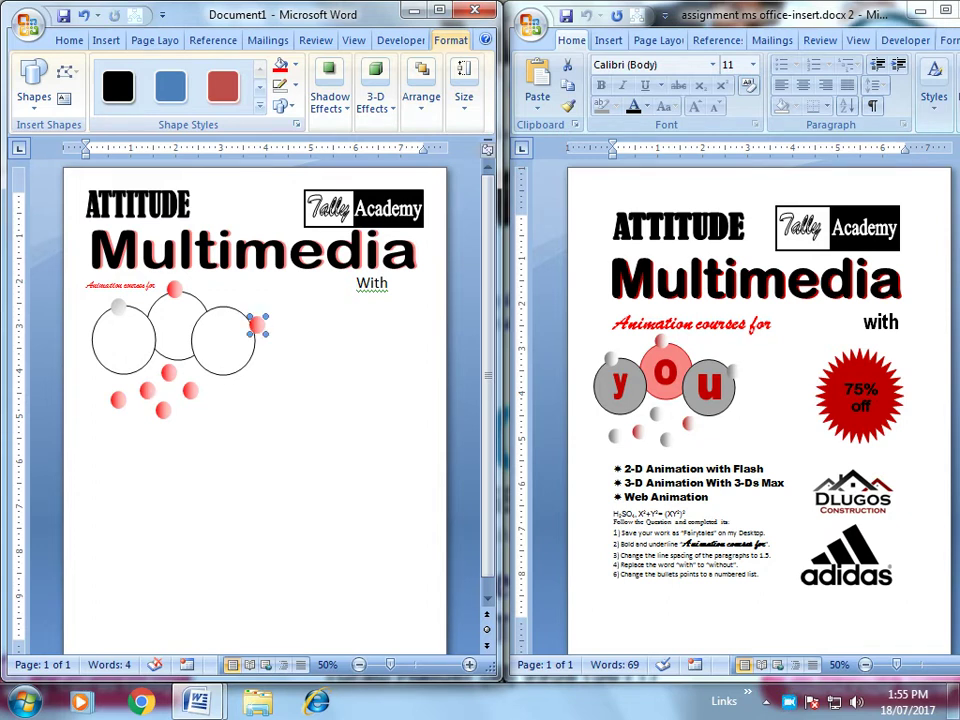
Step: Select four scattered dots and give them a grey fill with a light gradient variation
{"action": "left_click", "coordinate": [163, 410], "text": "shift"}
{"action": "left_click", "coordinate": [168, 372], "text": "shift"}
{"action": "left_click", "coordinate": [118, 400], "text": "shift"}
{"action": "left_click", "coordinate": [295, 64]}
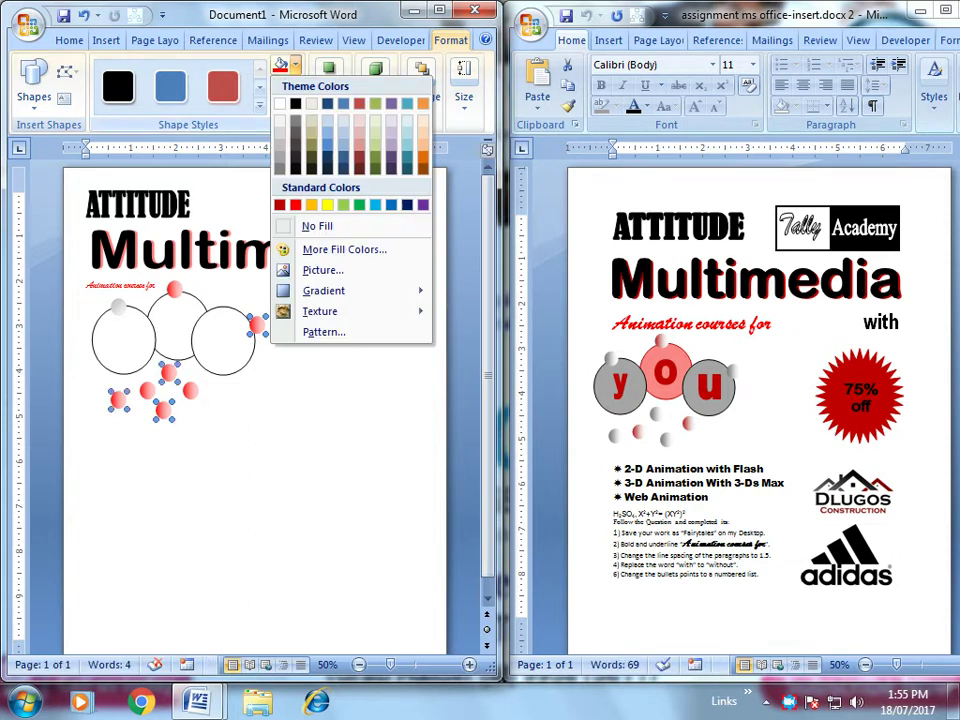
{"action": "left_click", "coordinate": [289, 118]}
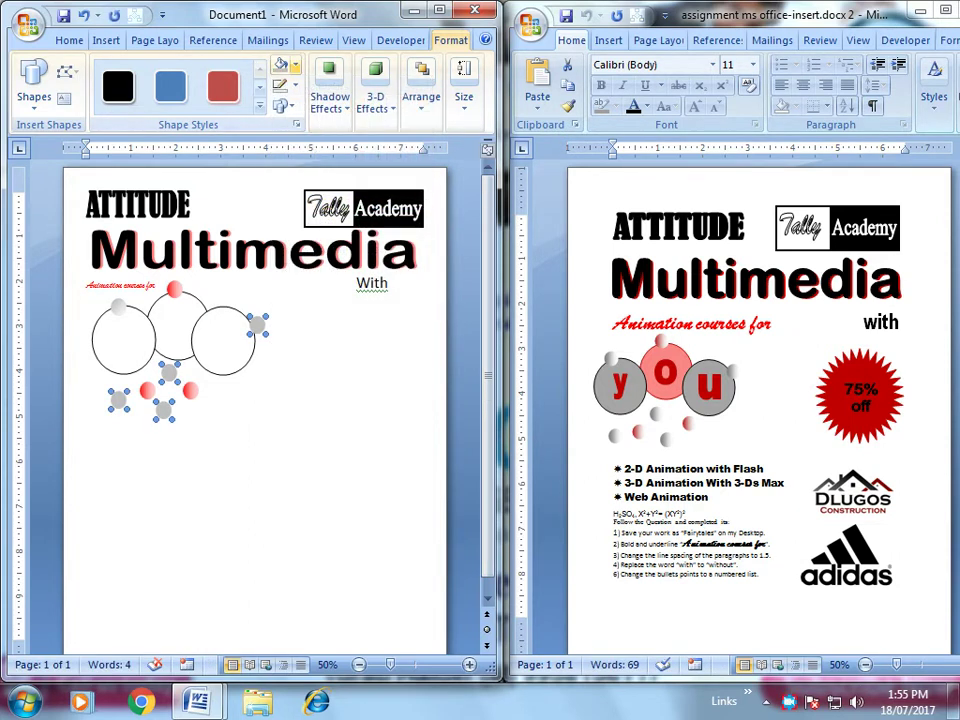
{"action": "left_click", "coordinate": [295, 64]}
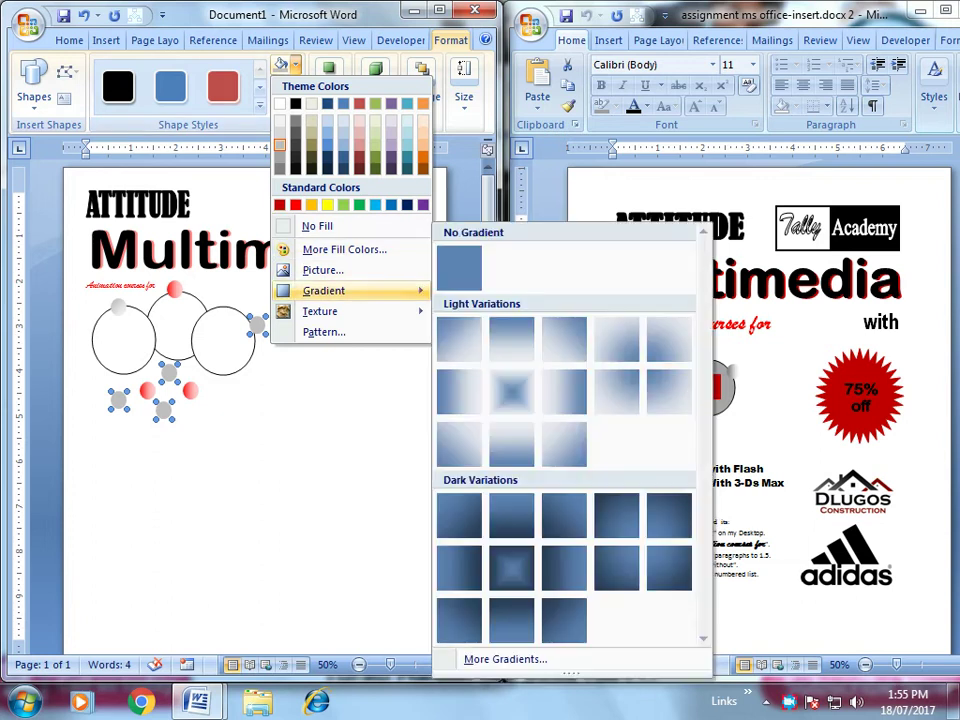
{"action": "left_click", "coordinate": [456, 392]}
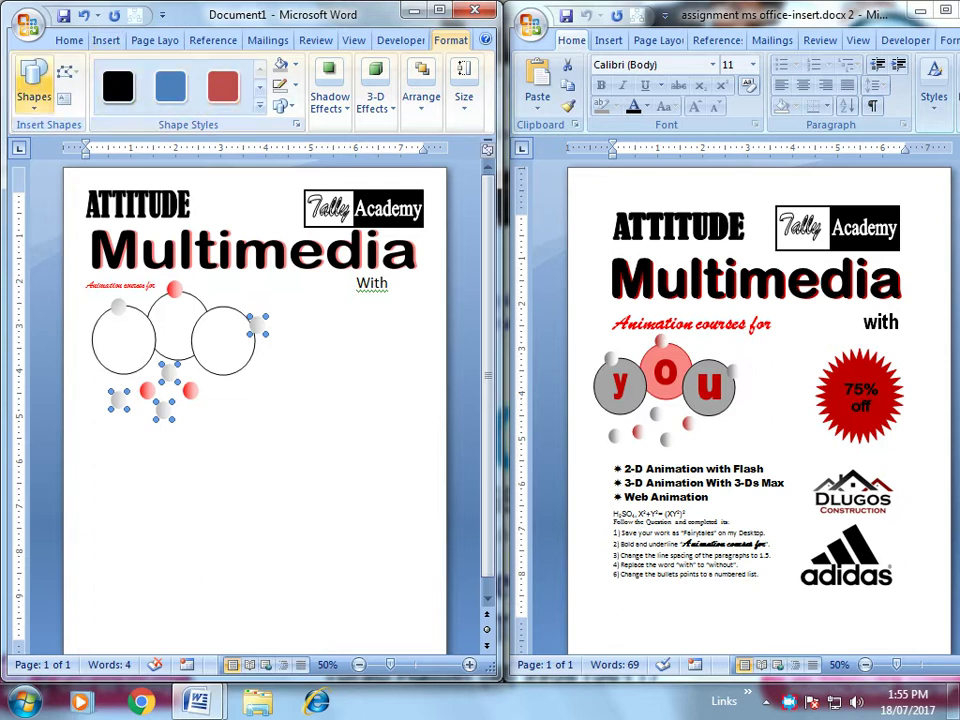
{"action": "left_click", "coordinate": [33, 80]}
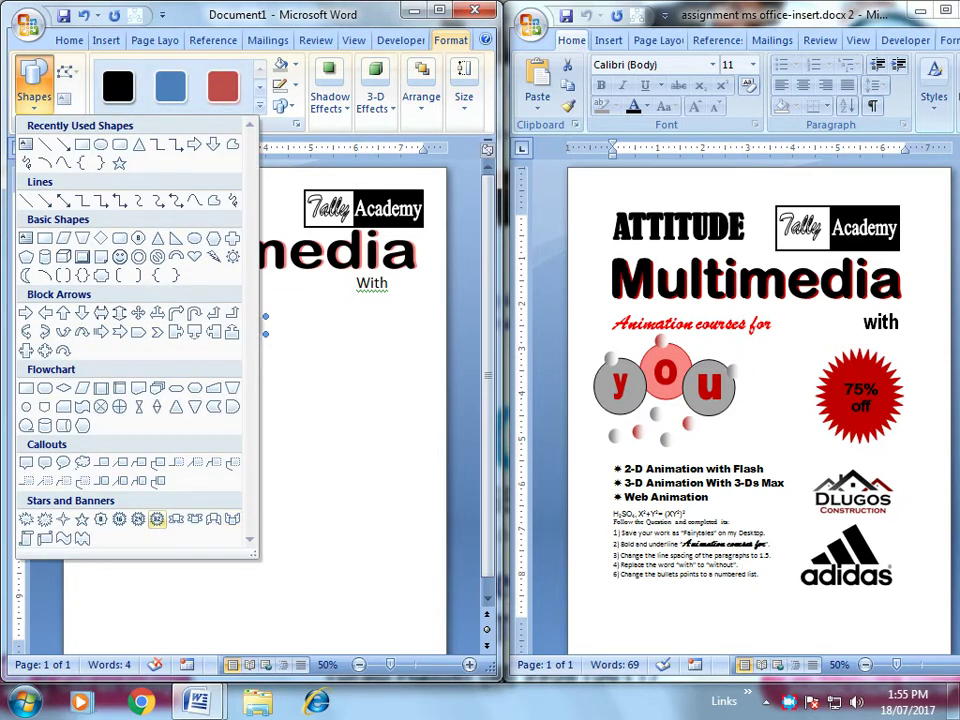
Step: Draw a starburst right of the circles and type centred '75% off' inside it
{"action": "left_click", "coordinate": [157, 519]}
{"action": "left_click_drag", "start_coordinate": [300, 325], "coordinate": [400, 438]}
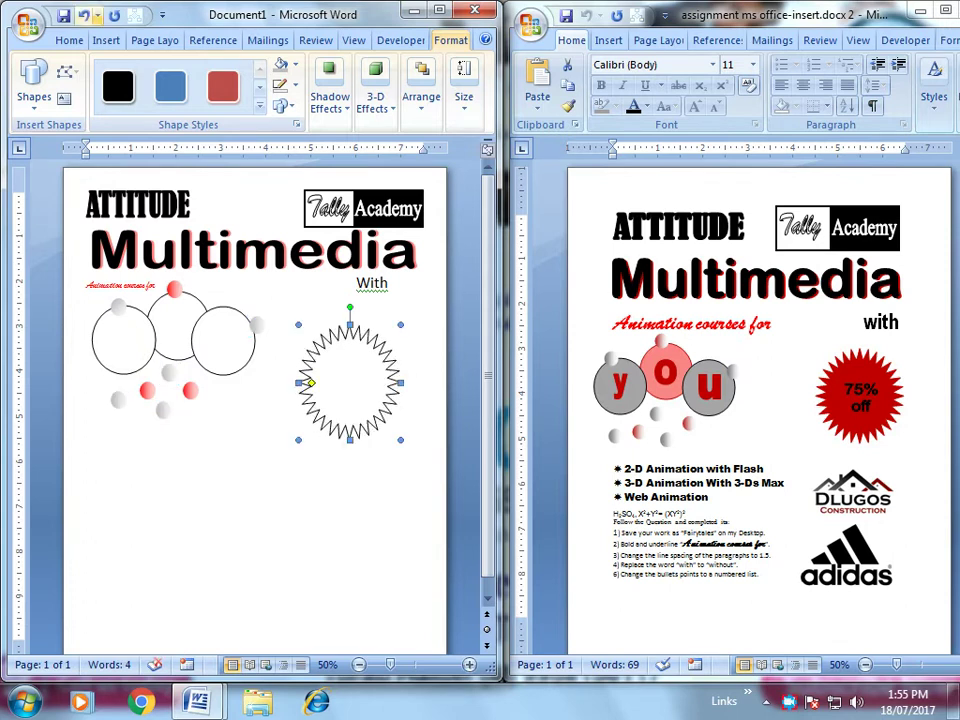
{"action": "left_click", "coordinate": [64, 98]}
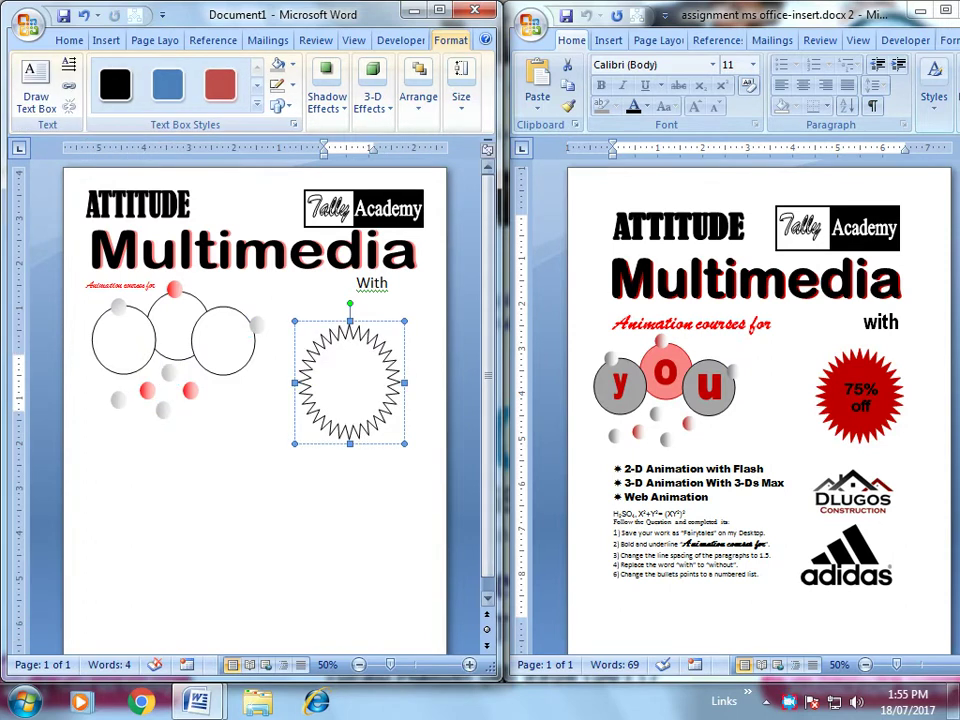
{"action": "type", "text": "75%"}
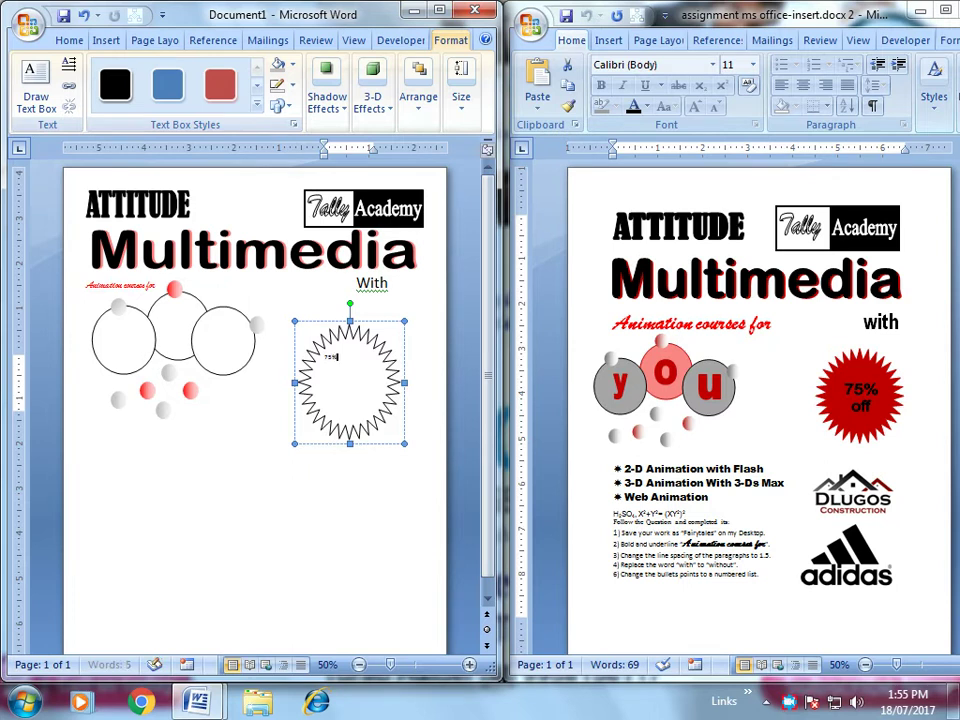
{"action": "type", "text": " off"}
{"action": "key", "text": "ctrl+a"}
{"action": "key", "text": "ctrl+e"}
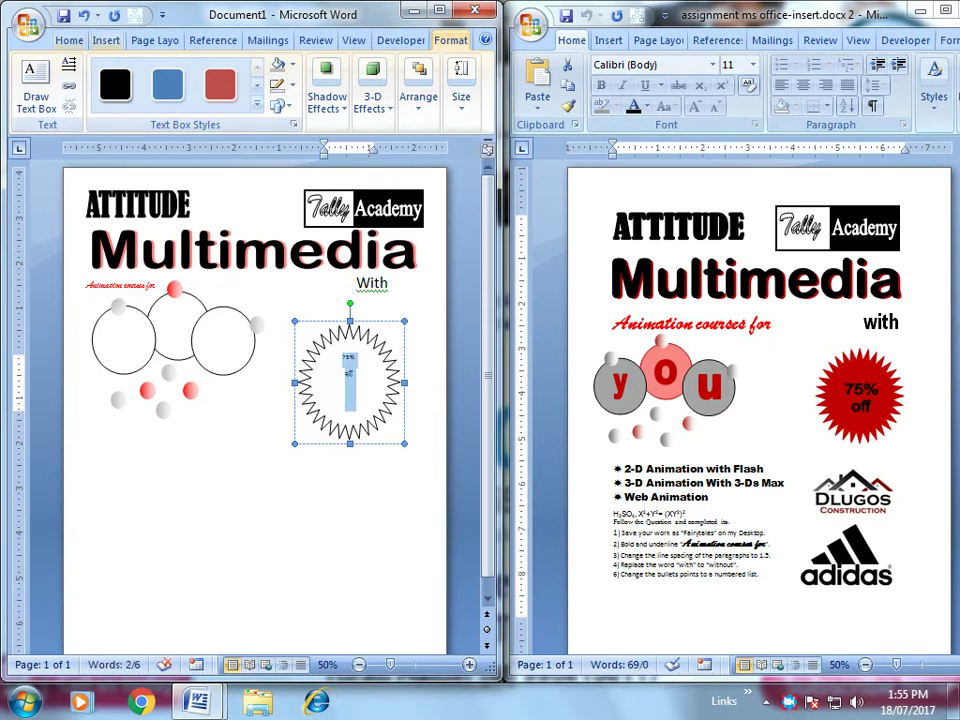
Step: Make the '75% off' text bold at size 28, then select the whole starburst
{"action": "left_click", "coordinate": [105, 40]}
{"action": "left_click", "coordinate": [69, 40]}
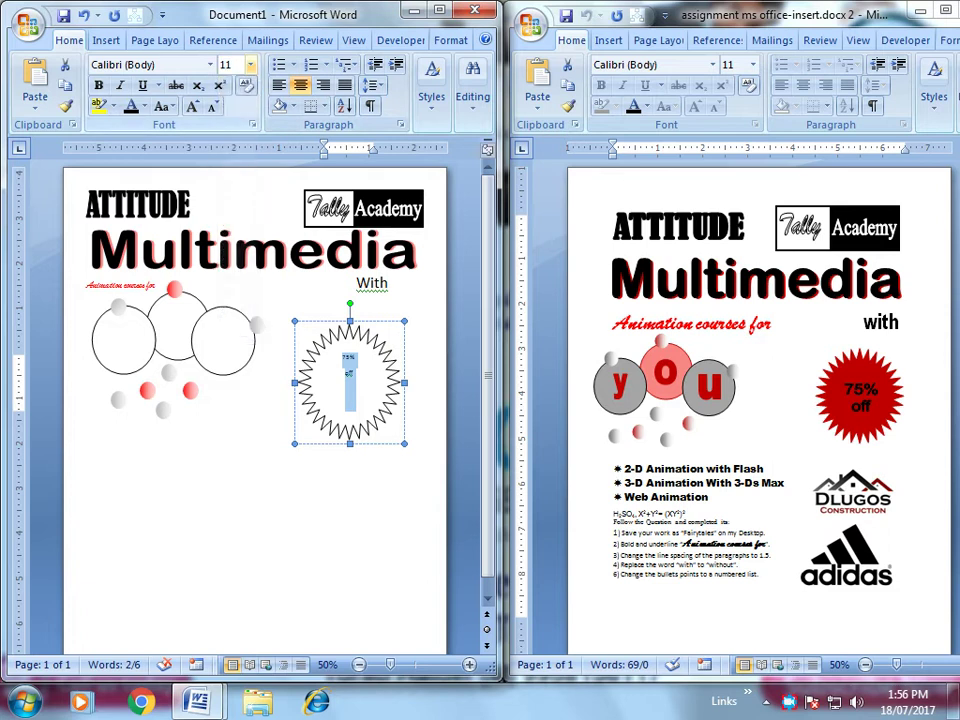
{"action": "left_click", "coordinate": [250, 65]}
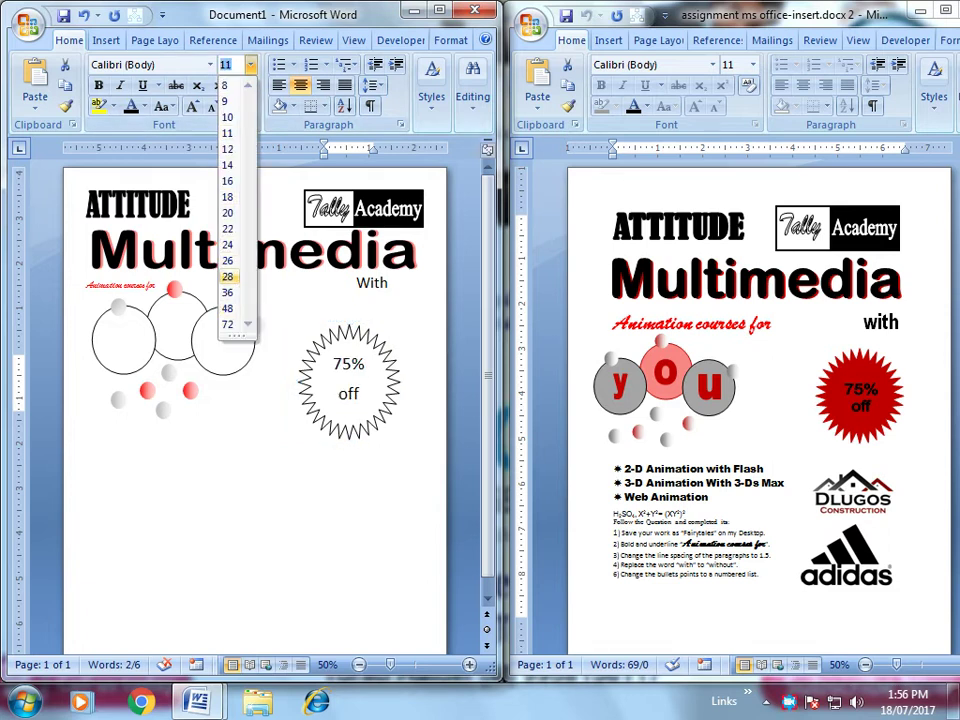
{"action": "left_click", "coordinate": [228, 276]}
{"action": "key", "text": "ctrl+b"}
{"action": "key", "text": "Escape"}
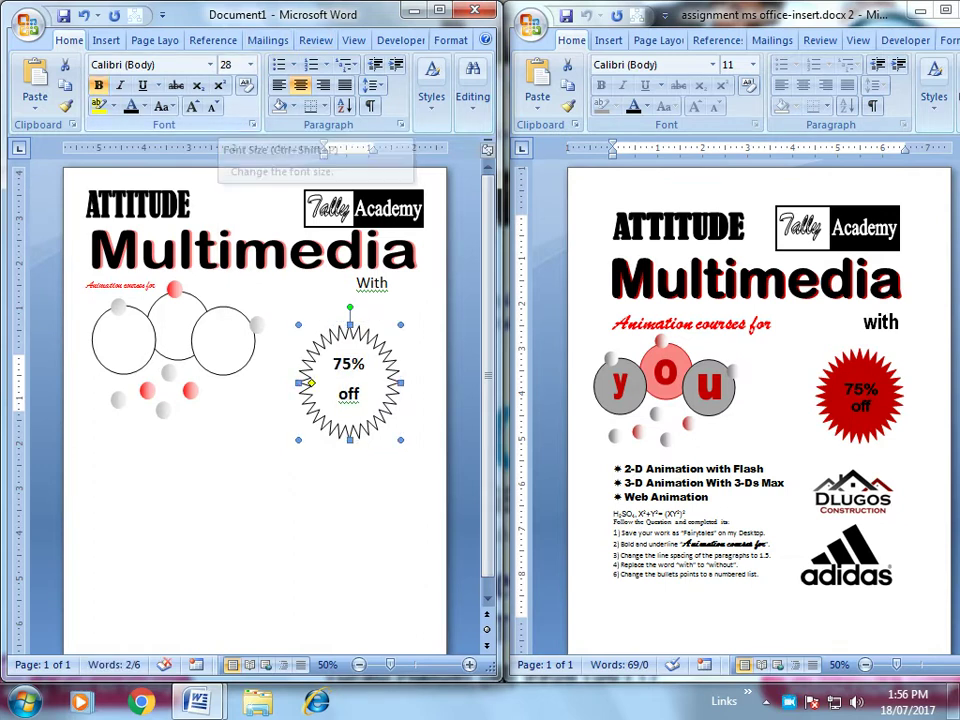
Step: Leave the text shading unchanged and bring up the starburst's fill colour choices
{"action": "left_click", "coordinate": [292, 106]}
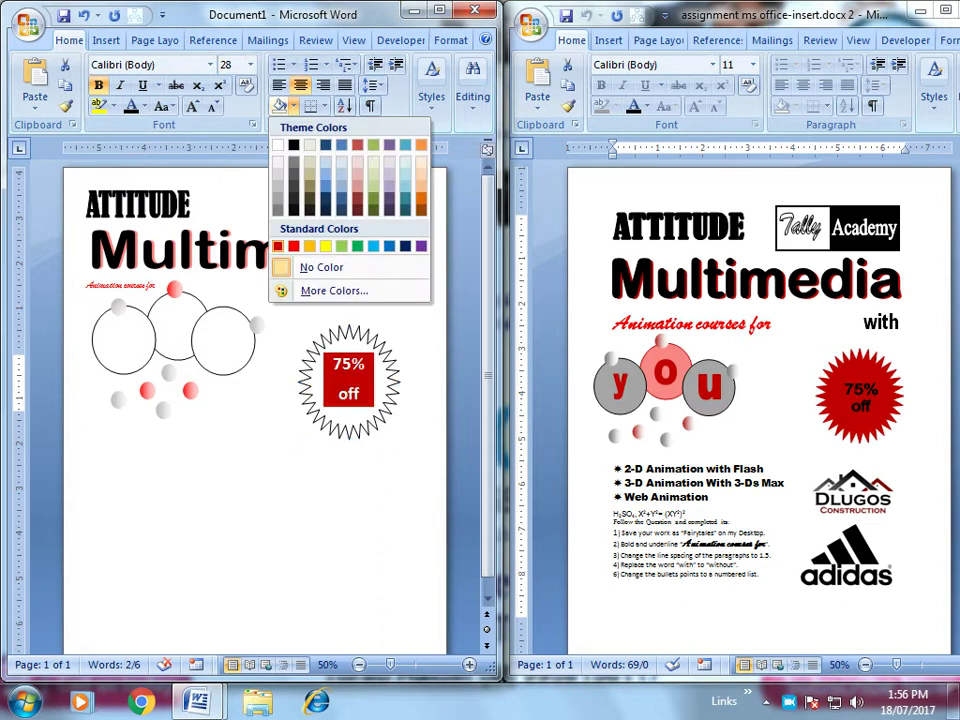
{"action": "left_click", "coordinate": [321, 267]}
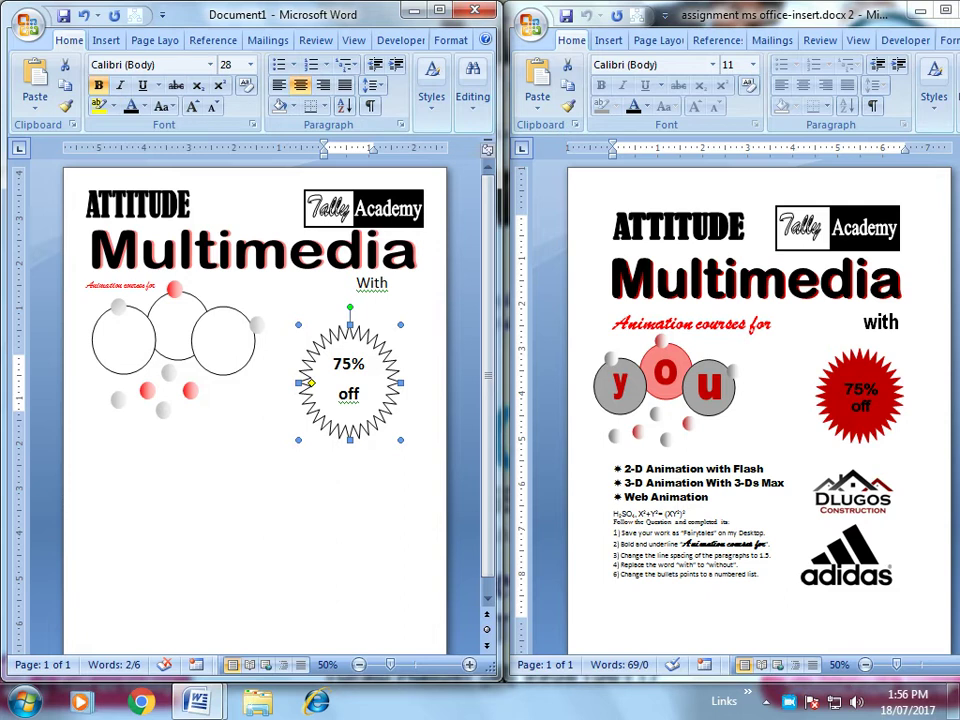
{"action": "left_click", "coordinate": [450, 40]}
{"action": "left_click", "coordinate": [285, 66]}
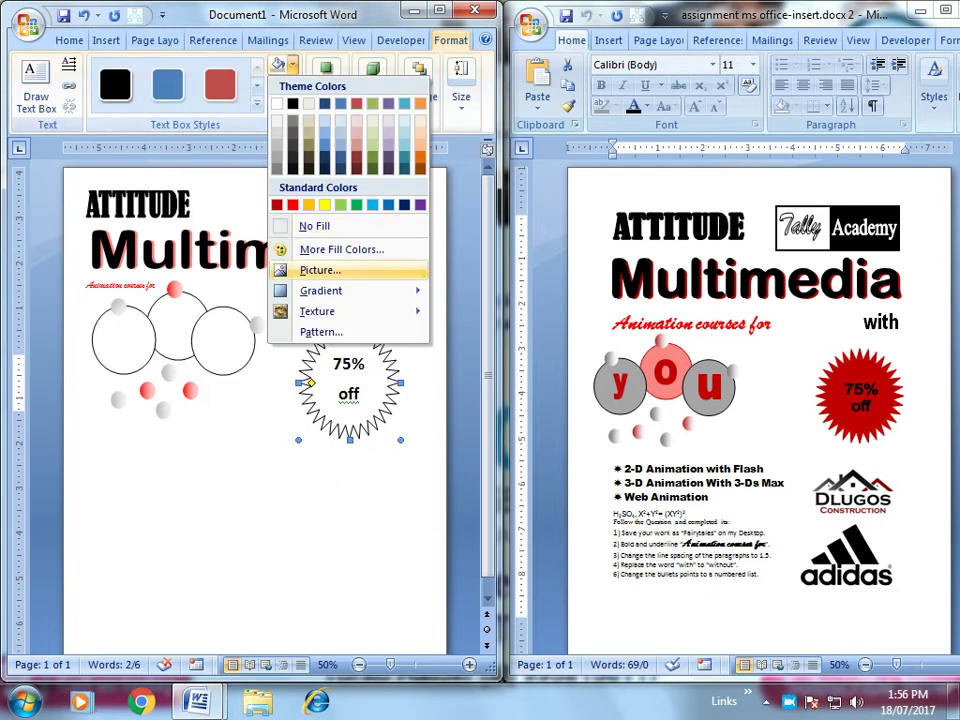
Step: Fill the starburst dark red and put the cursor on a line below the circles
{"action": "left_click", "coordinate": [276, 204]}
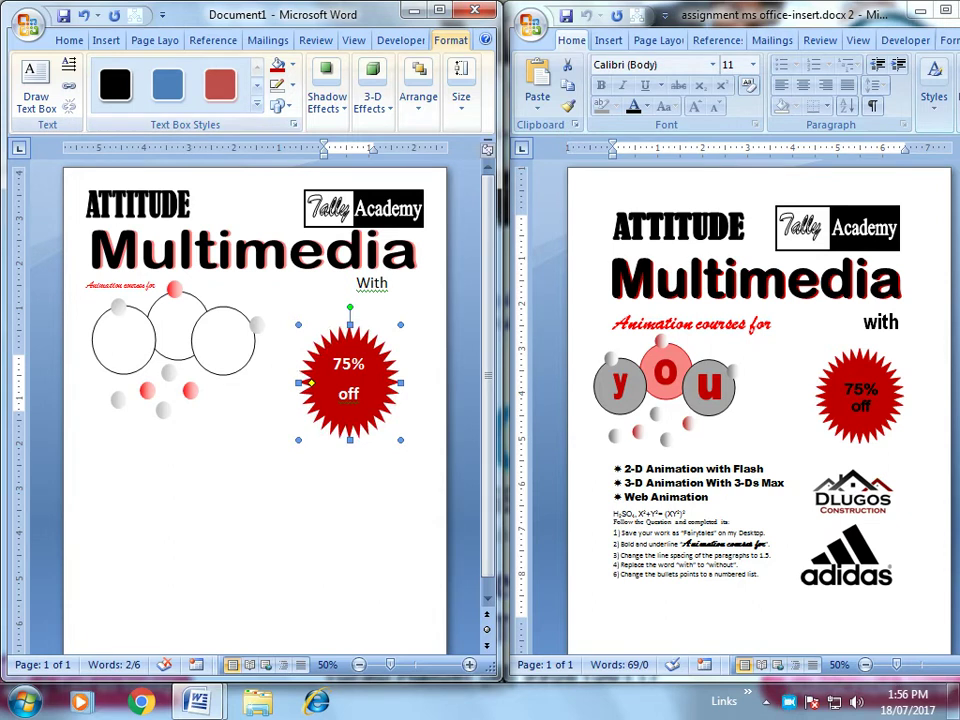
{"action": "left_click", "coordinate": [110, 457]}
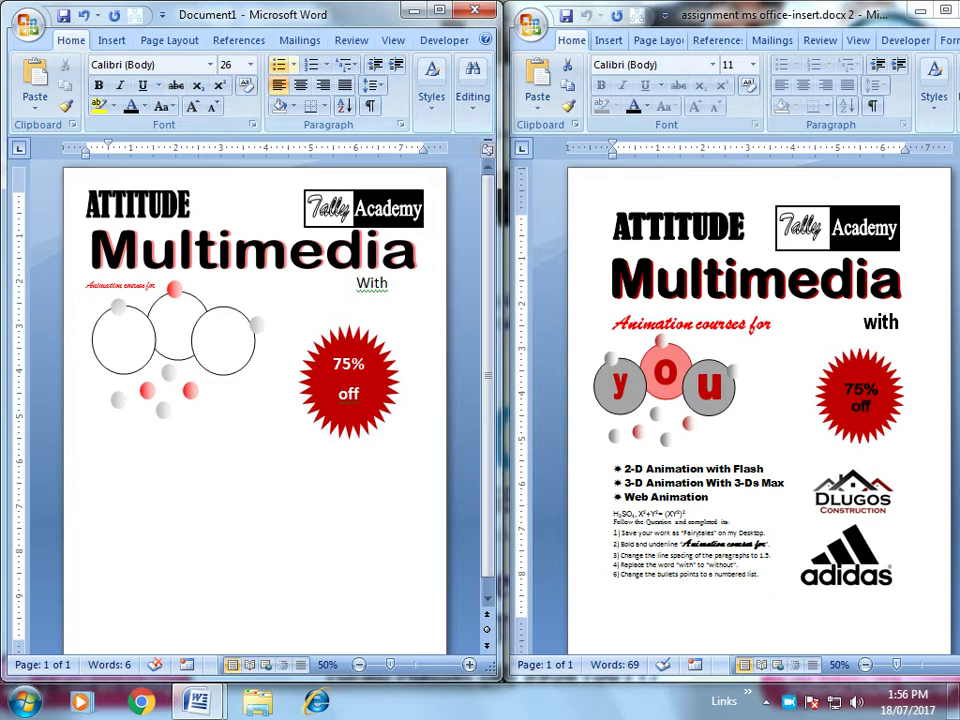
Step: Start defining a new bullet from a symbol, trying the Webdings font first
{"action": "left_click", "coordinate": [292, 64]}
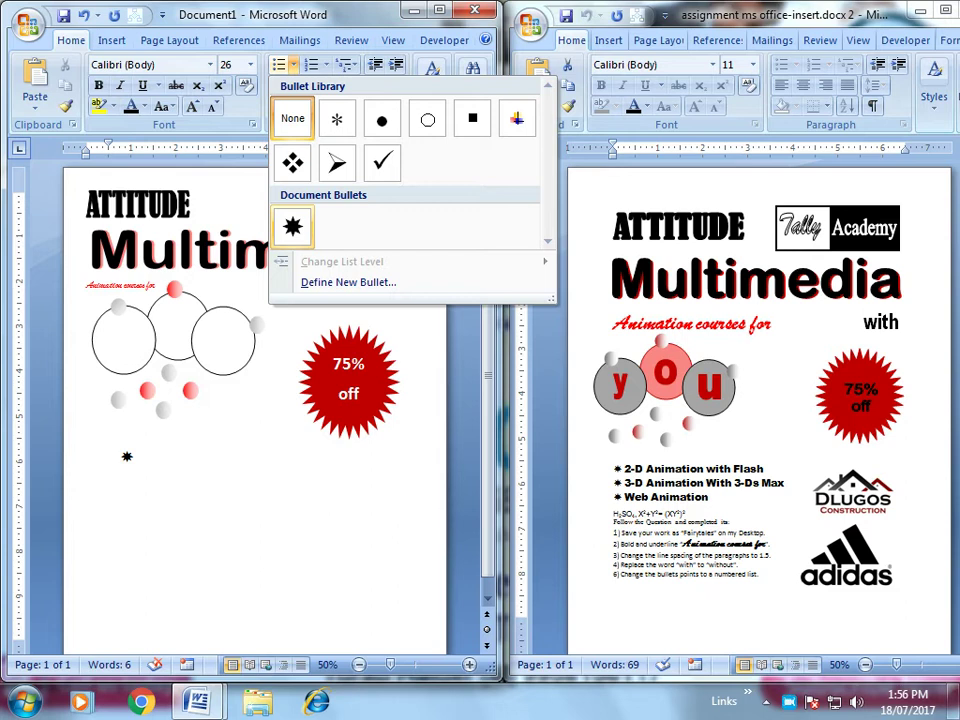
{"action": "left_click", "coordinate": [340, 282]}
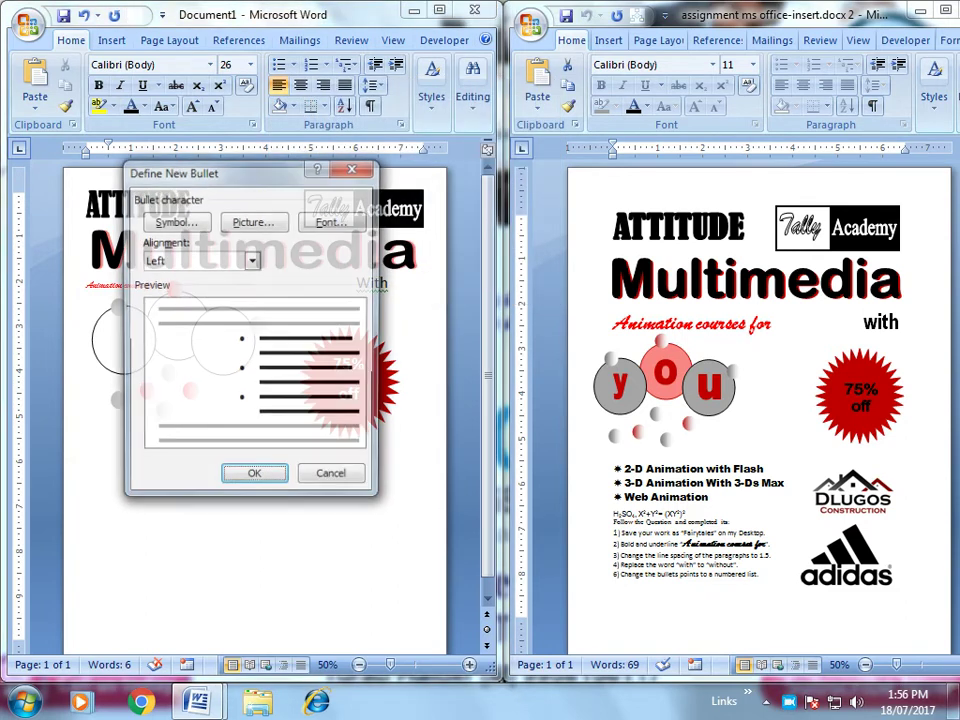
{"action": "left_click", "coordinate": [175, 221]}
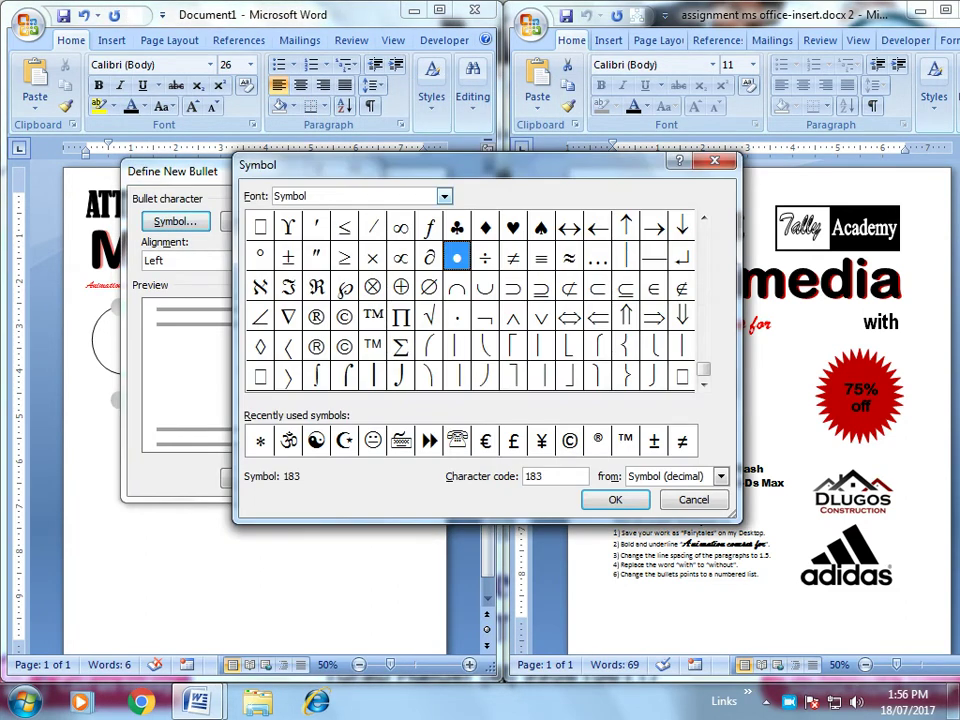
{"action": "left_click", "coordinate": [444, 196]}
{"action": "scroll", "coordinate": [330, 245], "scroll_direction": "down", "scroll_amount": 6}
{"action": "scroll", "coordinate": [330, 245], "scroll_direction": "down", "scroll_amount": 2}
{"action": "left_click", "coordinate": [296, 237]}
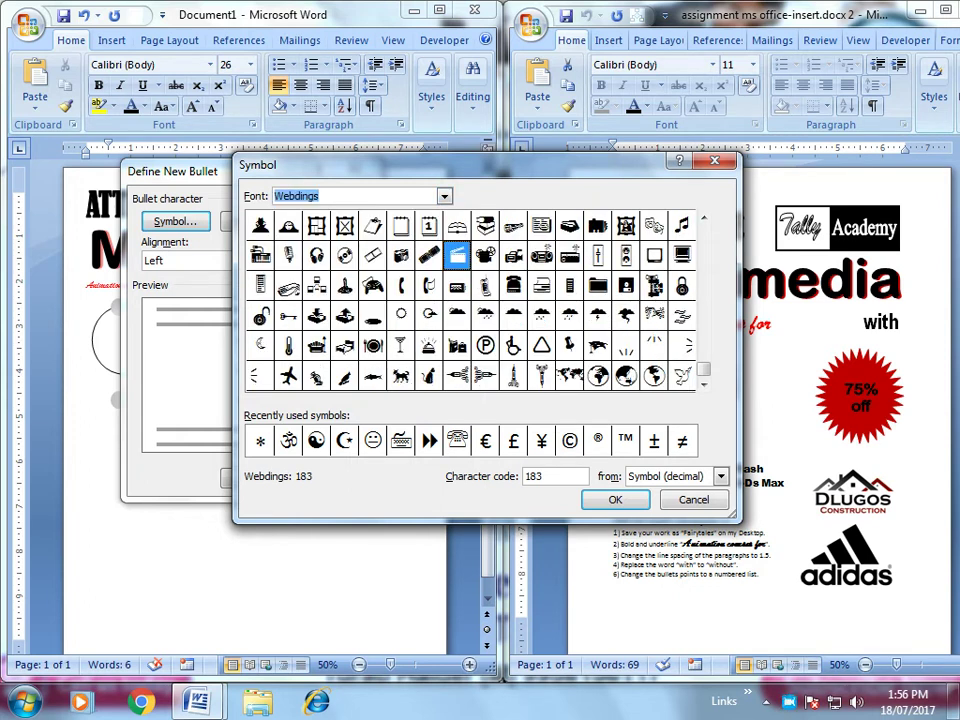
Step: Use the Wingdings star (code 173) as the bullet for the new line
{"action": "left_click", "coordinate": [444, 196]}
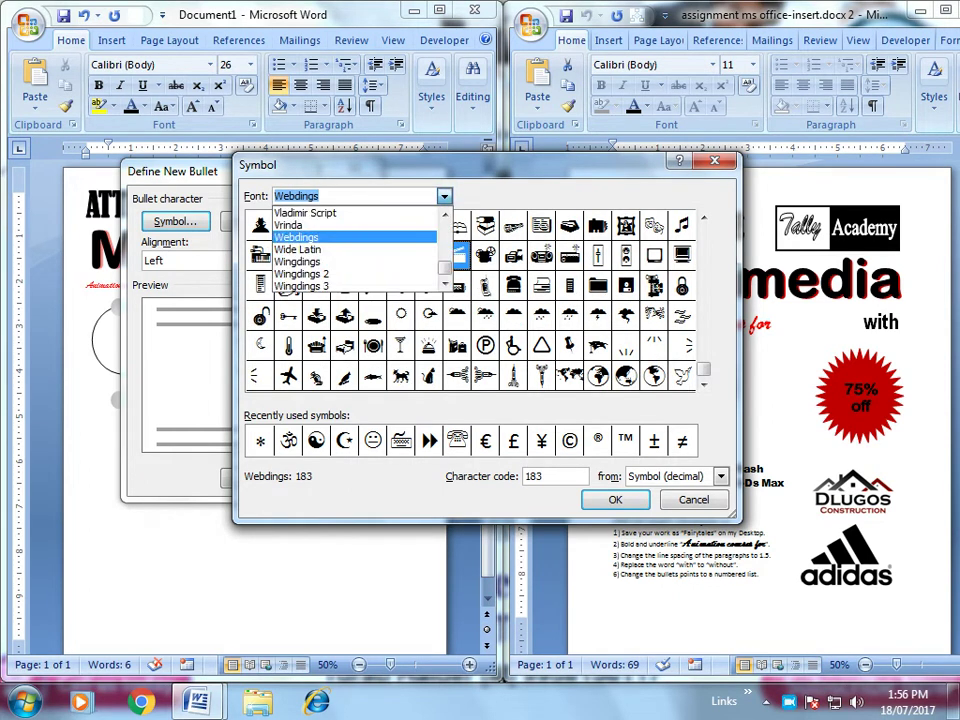
{"action": "scroll", "coordinate": [330, 249], "scroll_direction": "up", "scroll_amount": 1}
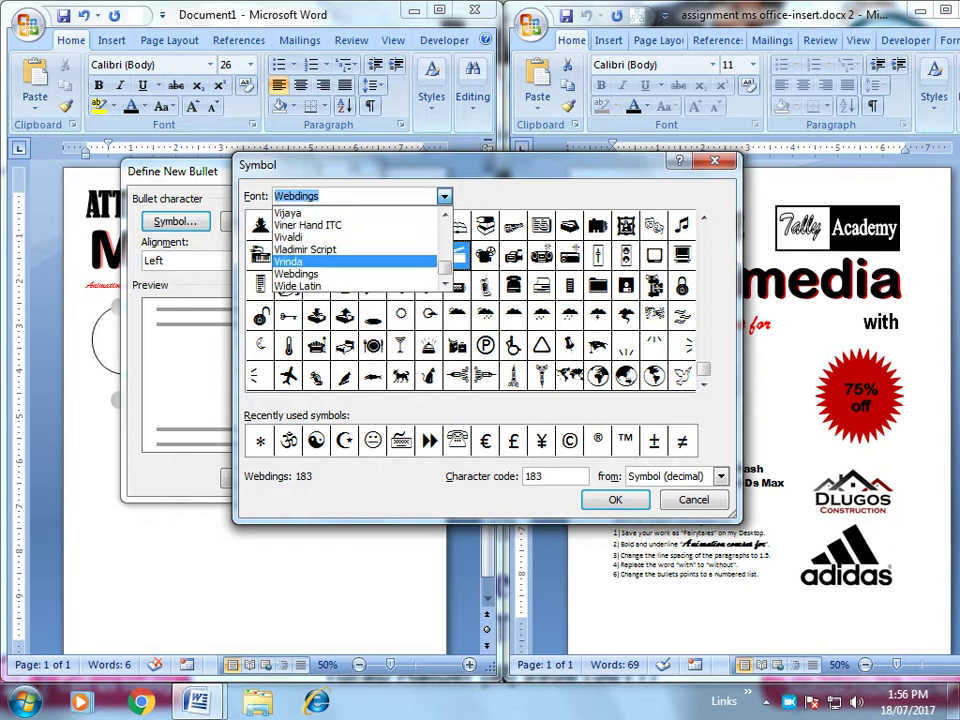
{"action": "scroll", "coordinate": [330, 249], "scroll_direction": "down", "scroll_amount": 1}
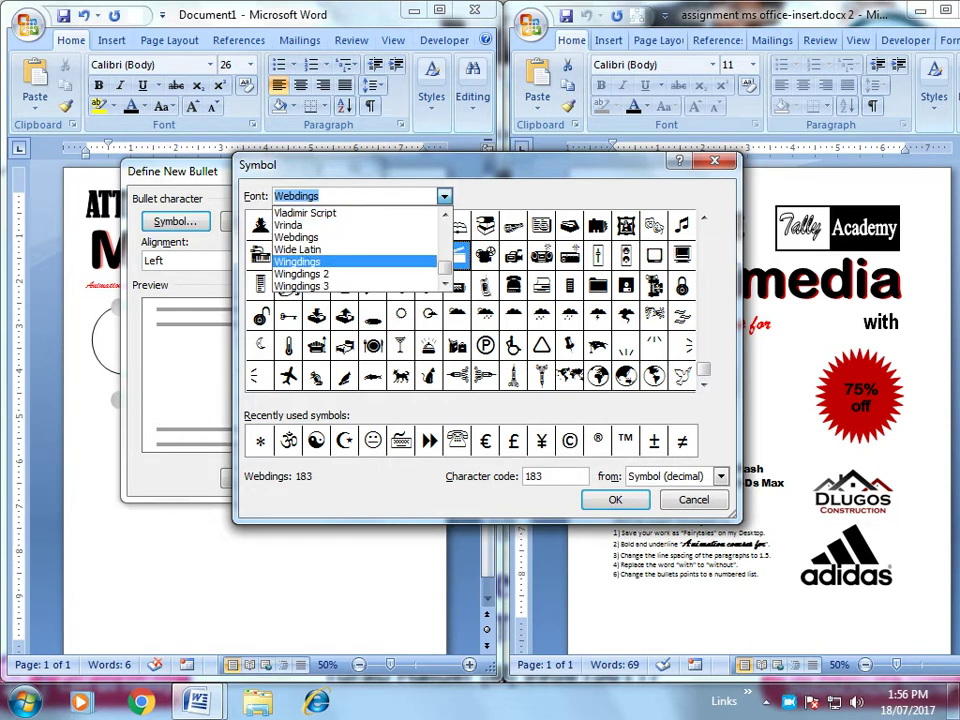
{"action": "left_click", "coordinate": [296, 261]}
{"action": "left_click", "coordinate": [625, 225]}
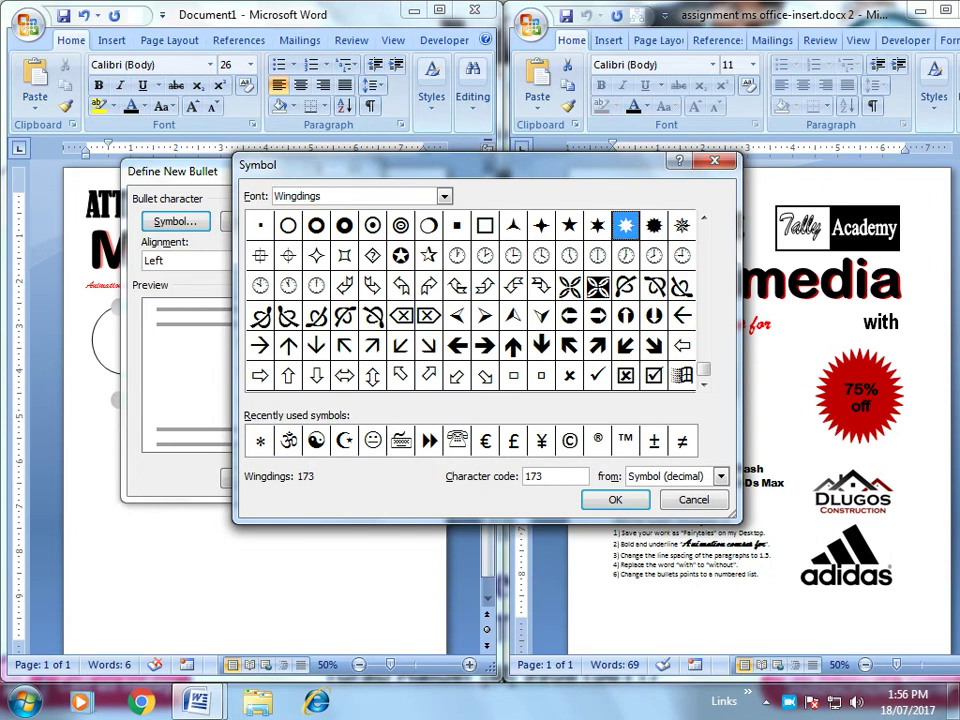
{"action": "left_click", "coordinate": [615, 500]}
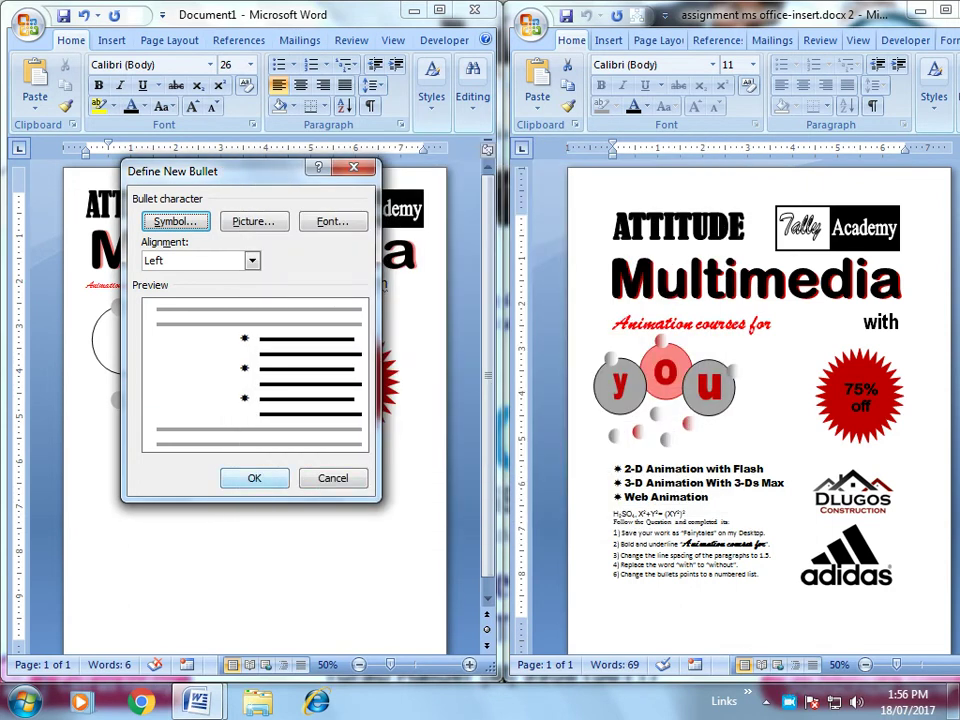
{"action": "left_click", "coordinate": [254, 478]}
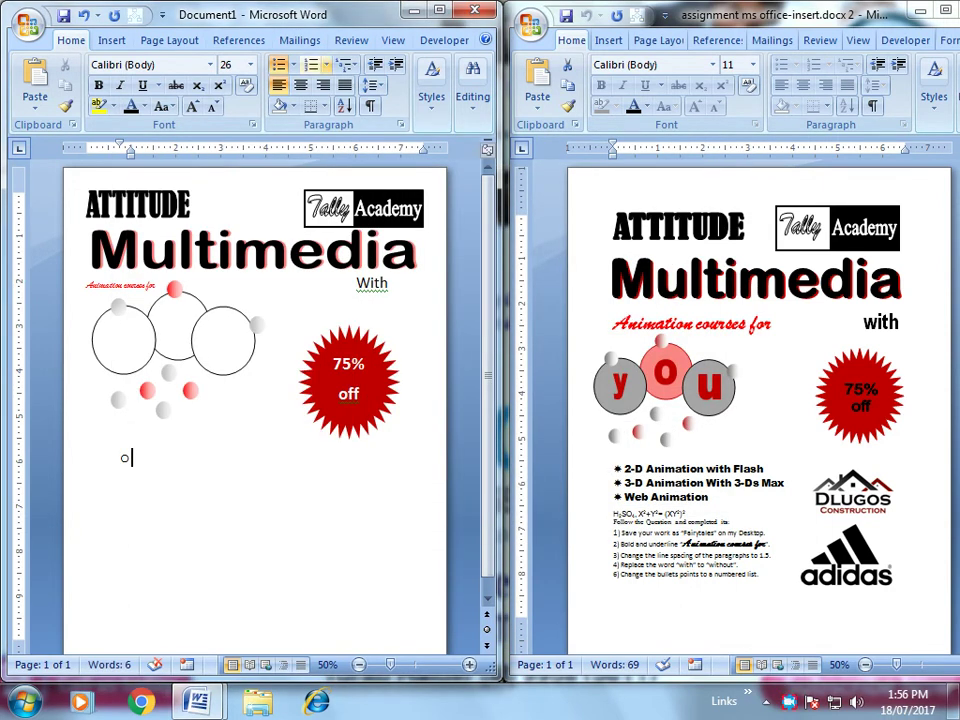
{"action": "left_click", "coordinate": [292, 64]}
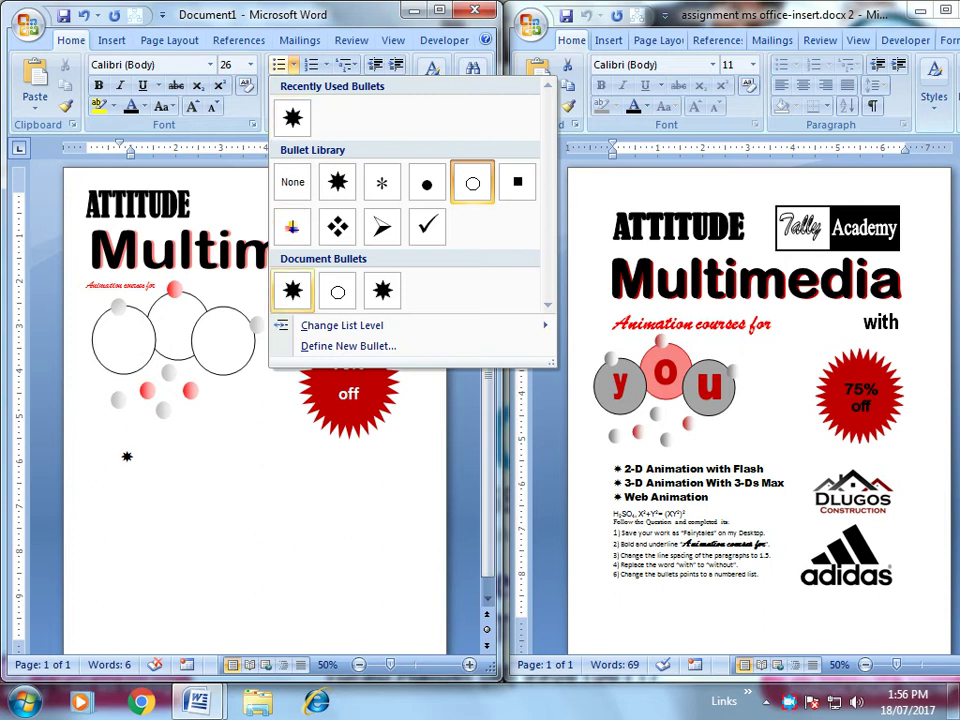
{"action": "key", "text": "Escape"}
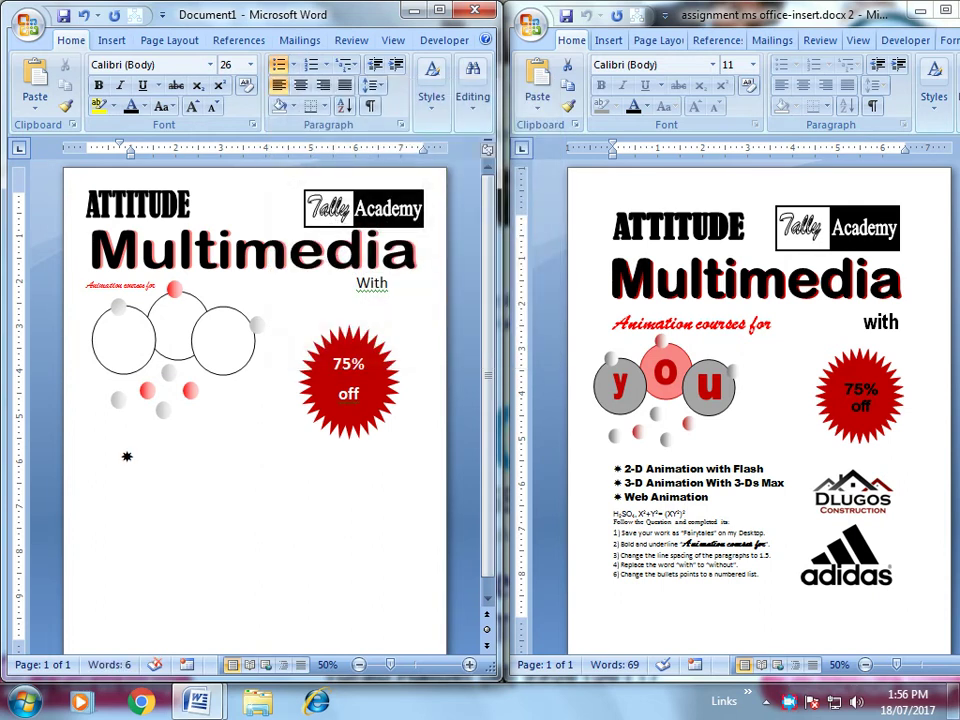
Step: Type '2-D Animation with Flash' and paste a copy of it as the second bullet
{"action": "left_click_drag", "start_coordinate": [130, 152], "coordinate": [135, 152]}
{"action": "type", "text": "2"}
{"action": "type", "text": "-D"}
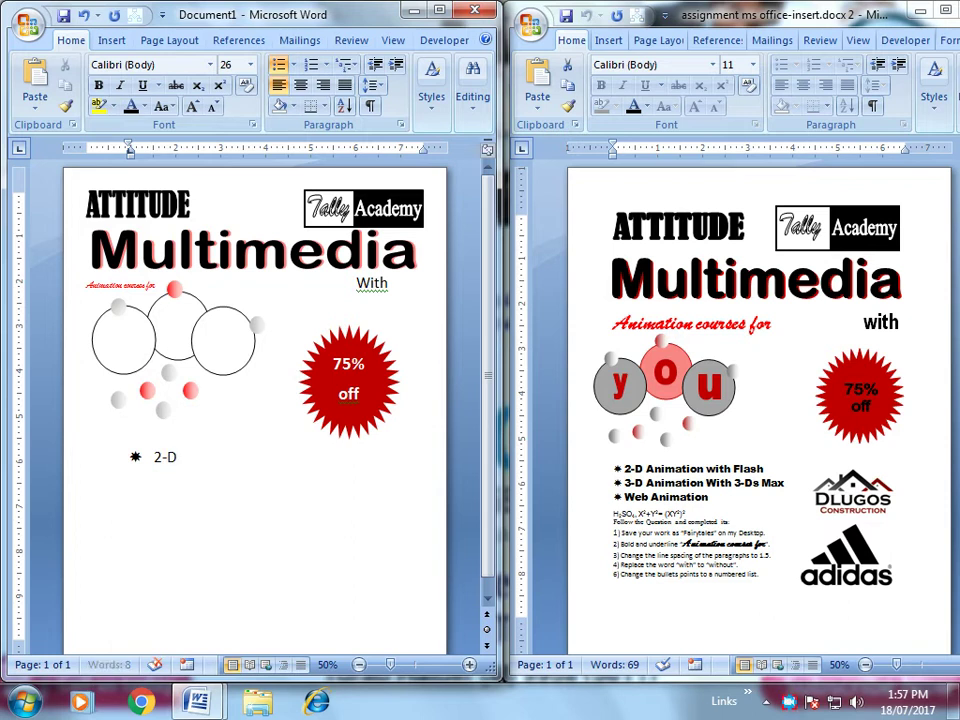
{"action": "type", "text": " Animation "}
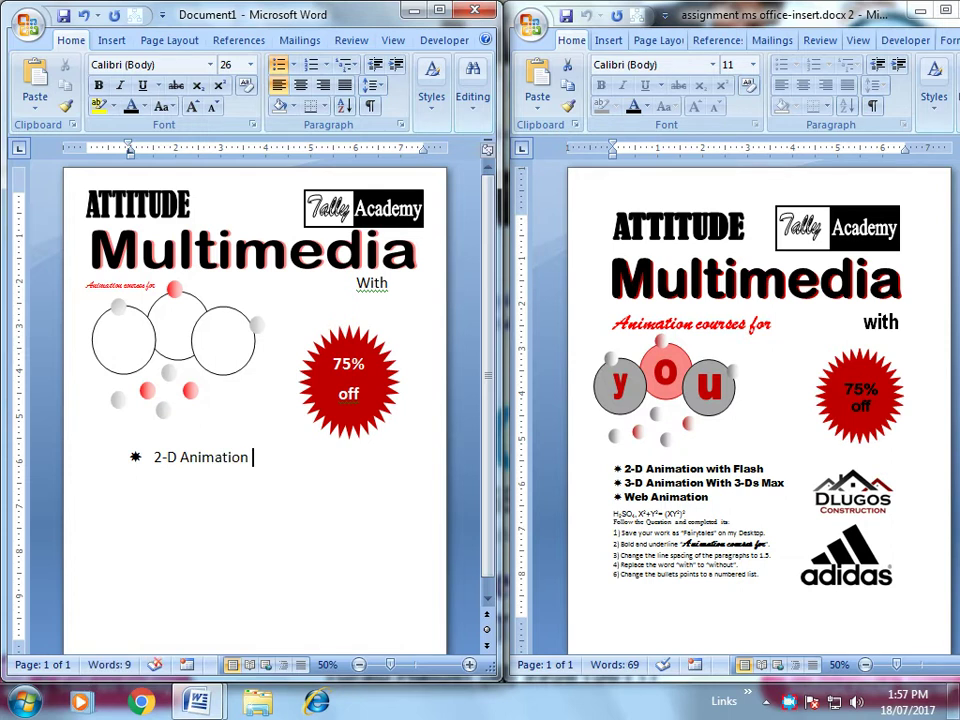
{"action": "type", "text": "with F"}
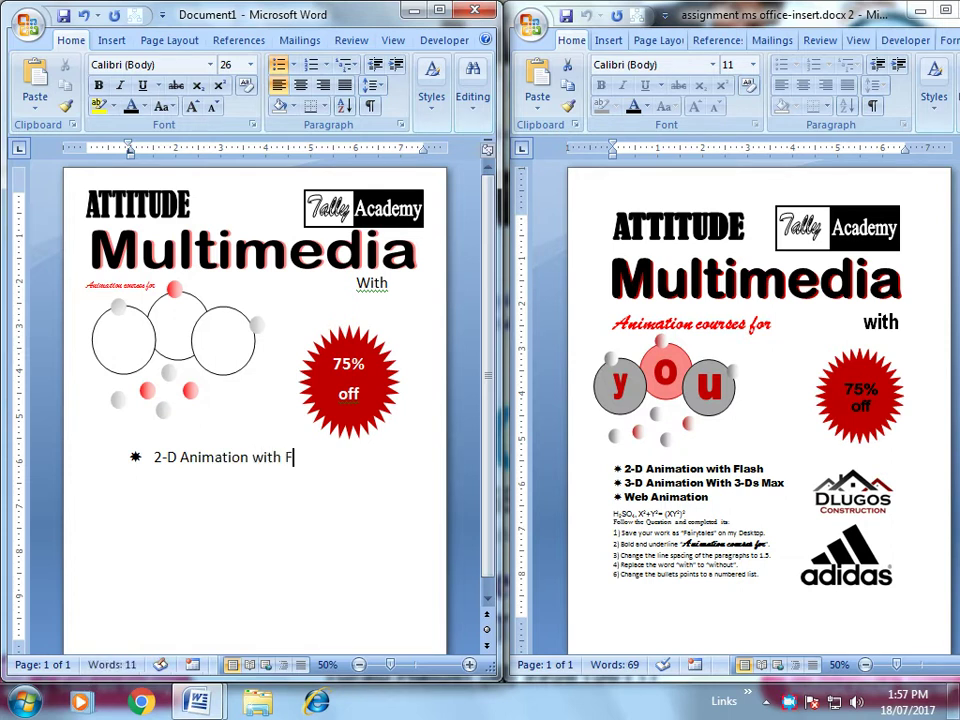
{"action": "type", "text": "lash"}
{"action": "left_click_drag", "start_coordinate": [318, 457], "coordinate": [153, 457]}
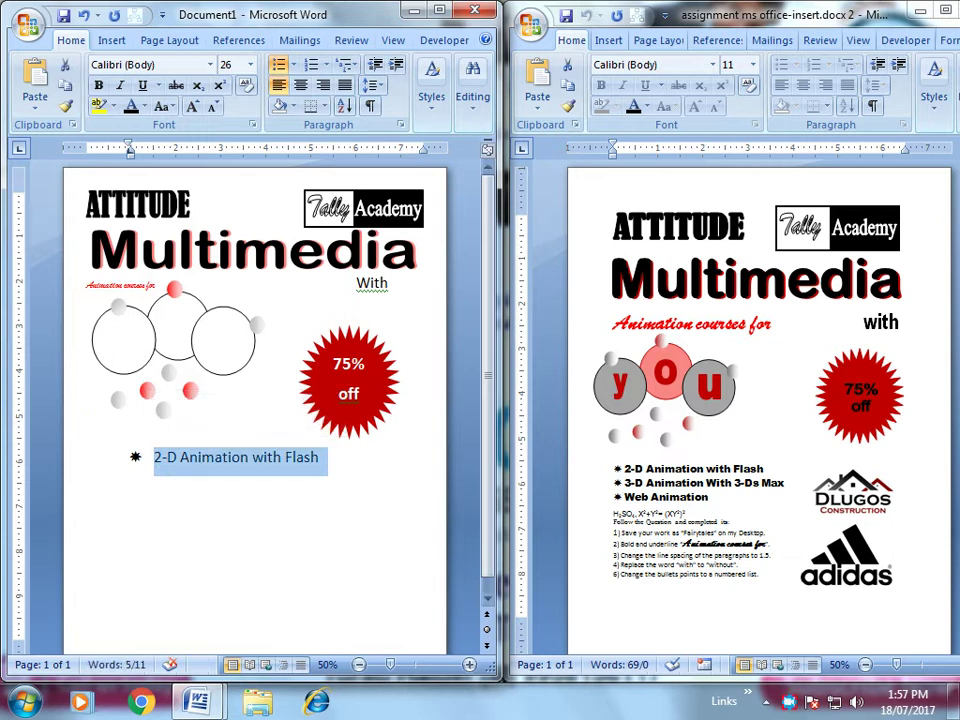
{"action": "left_click", "coordinate": [320, 457]}
{"action": "key", "text": "Return"}
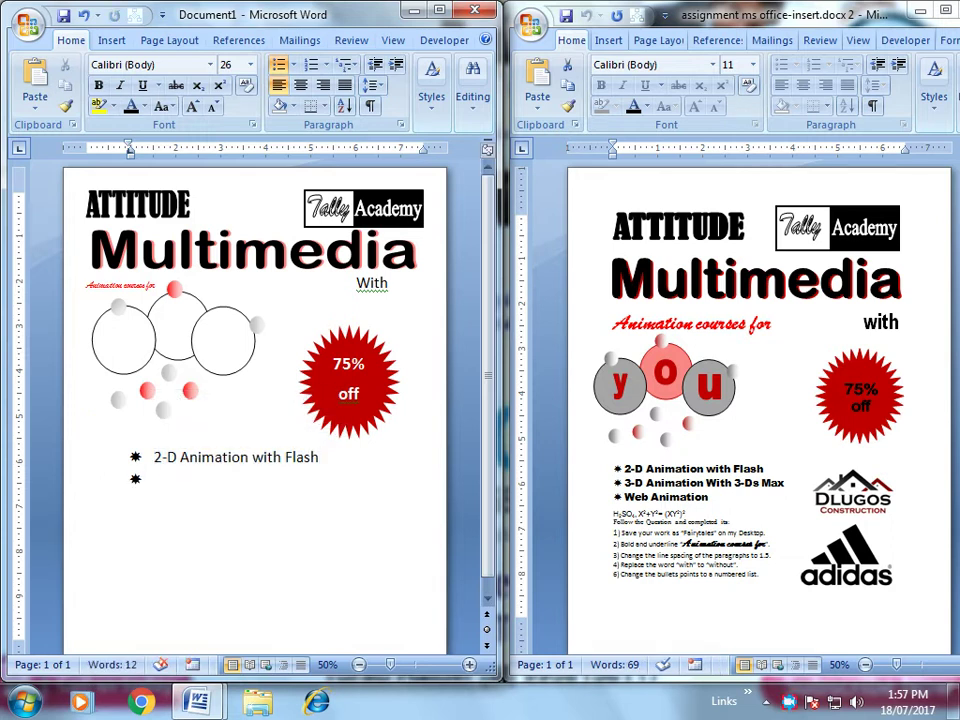
{"action": "type", "text": "2-D Animation with Flash"}
Step: Change the second item to '3-D Animation with Flash' and add 'Web Animatiom' as the third
{"action": "double_click", "coordinate": [157, 480]}
{"action": "type", "text": "3"}
{"action": "key", "text": "Down"}
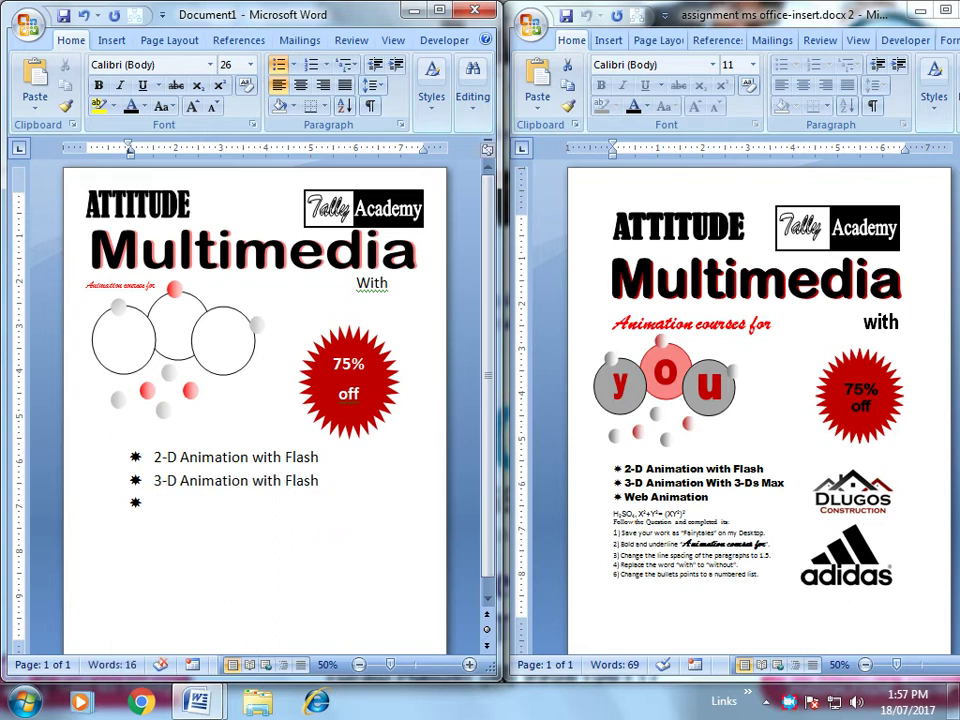
{"action": "type", "text": "Web"}
{"action": "type", "text": " Animatiom"}
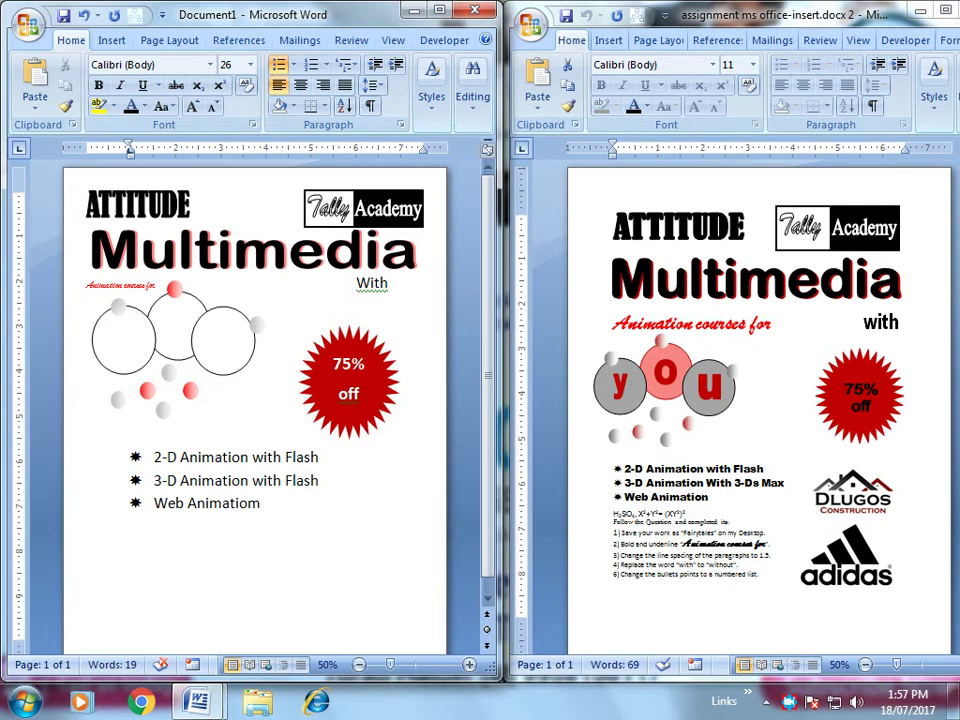
{"action": "key", "text": "Return"}
{"action": "key", "text": "BackSpace"}
Step: Correct 'Animatiom' to 'Animation' and end the bulleted list
{"action": "right_click", "coordinate": [236, 502]}
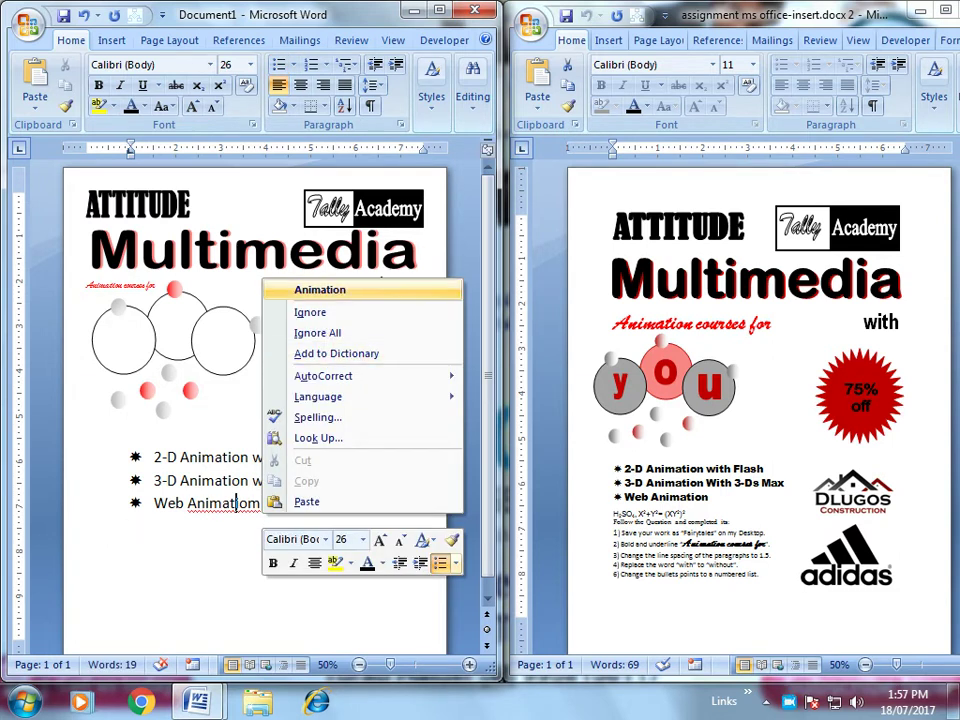
{"action": "left_click", "coordinate": [304, 287]}
{"action": "key", "text": "Return"}
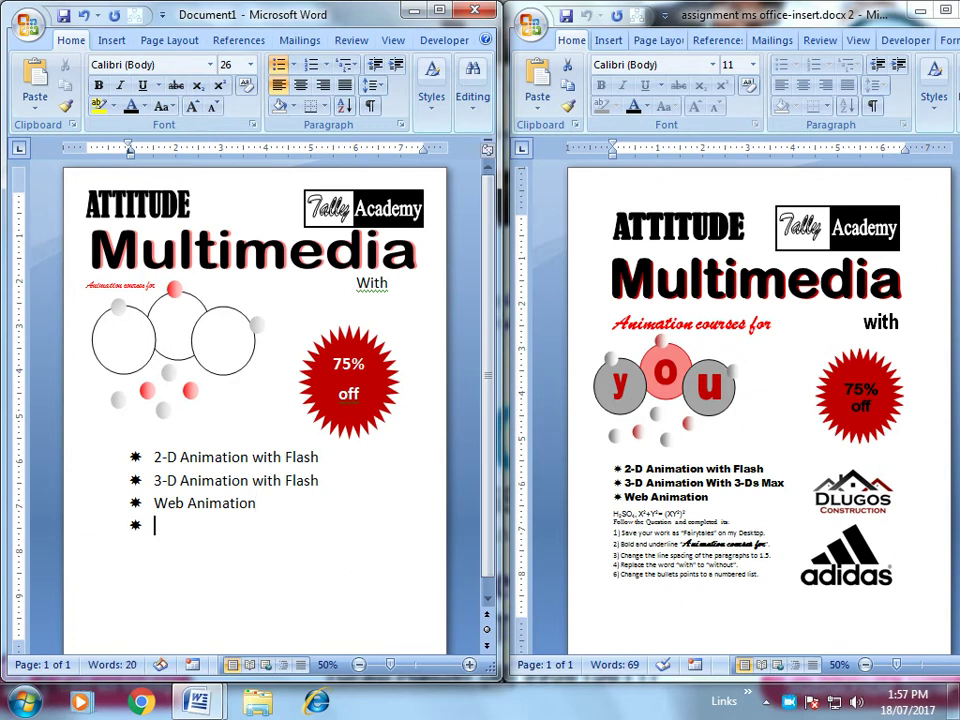
{"action": "key", "text": "BackSpace"}
{"action": "key", "text": "BackSpace"}
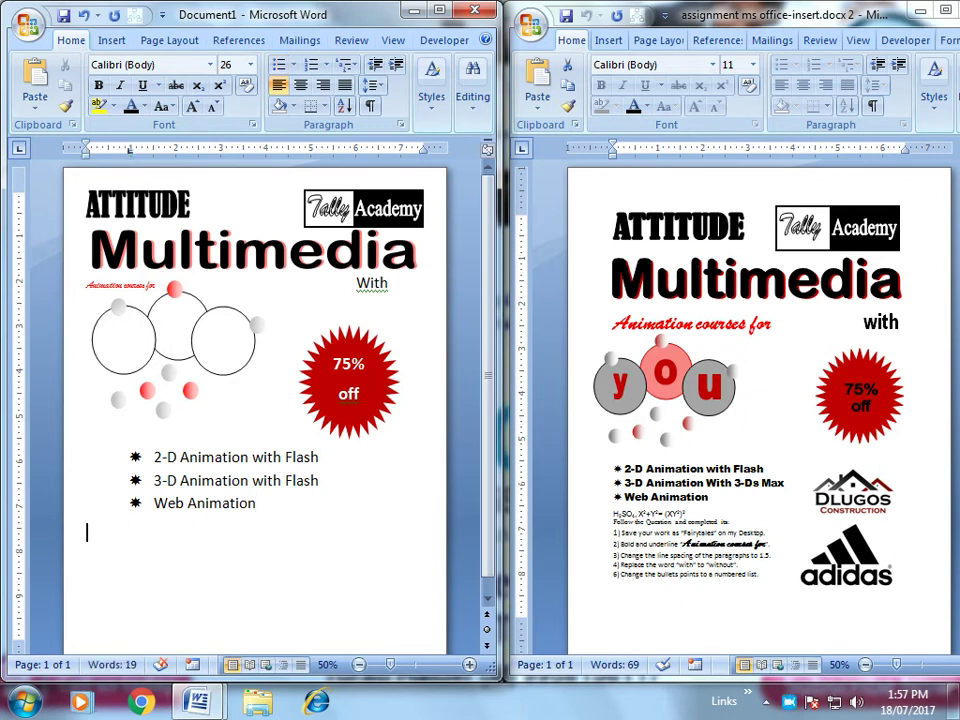
{"action": "scroll", "coordinate": [758, 400], "scroll_direction": "down", "scroll_amount": 1}
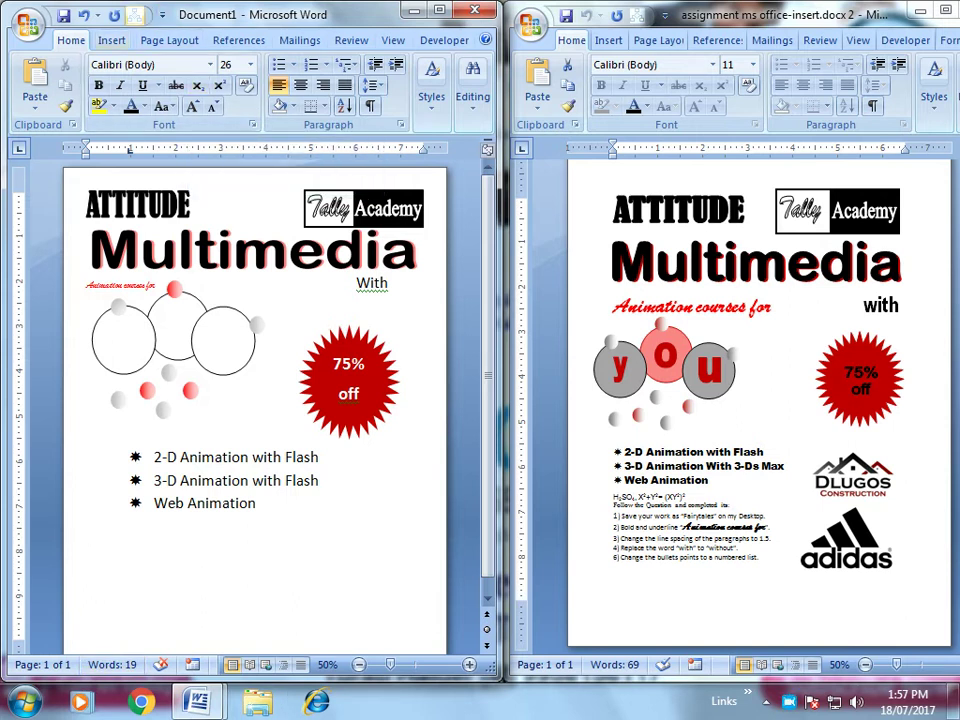
Step: Draw an inverted-V Freeform line below the bullet list and turn on Edit Points
{"action": "left_click", "coordinate": [111, 40]}
{"action": "left_click", "coordinate": [198, 64]}
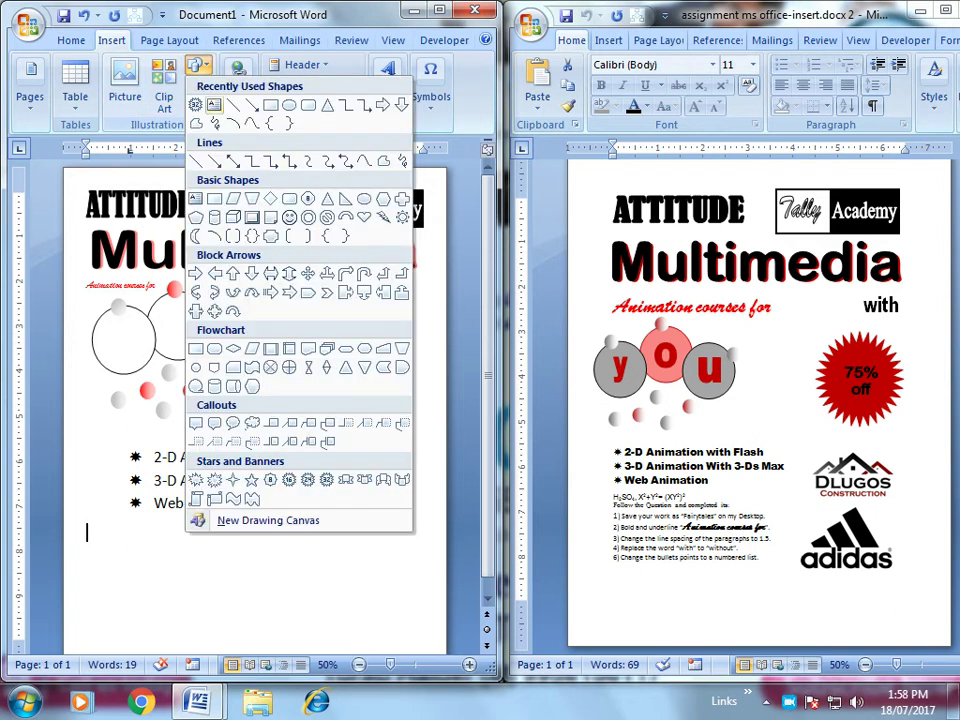
{"action": "left_click", "coordinate": [288, 122]}
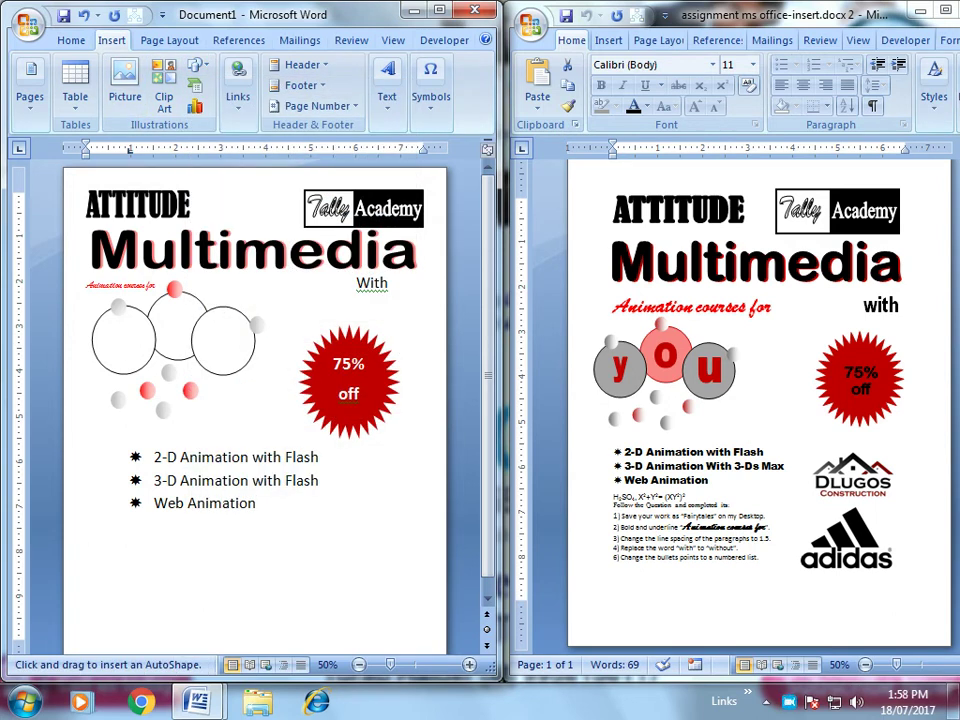
{"action": "left_click_drag", "start_coordinate": [155, 597], "coordinate": [202, 561]}
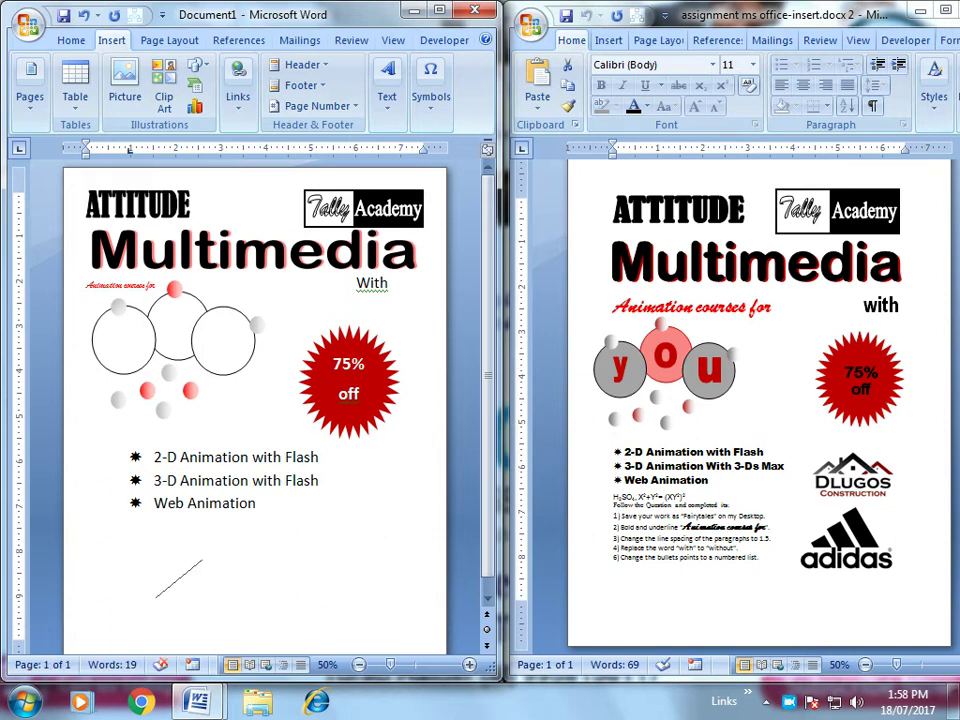
{"action": "left_click", "coordinate": [202, 561]}
{"action": "key", "text": "Escape"}
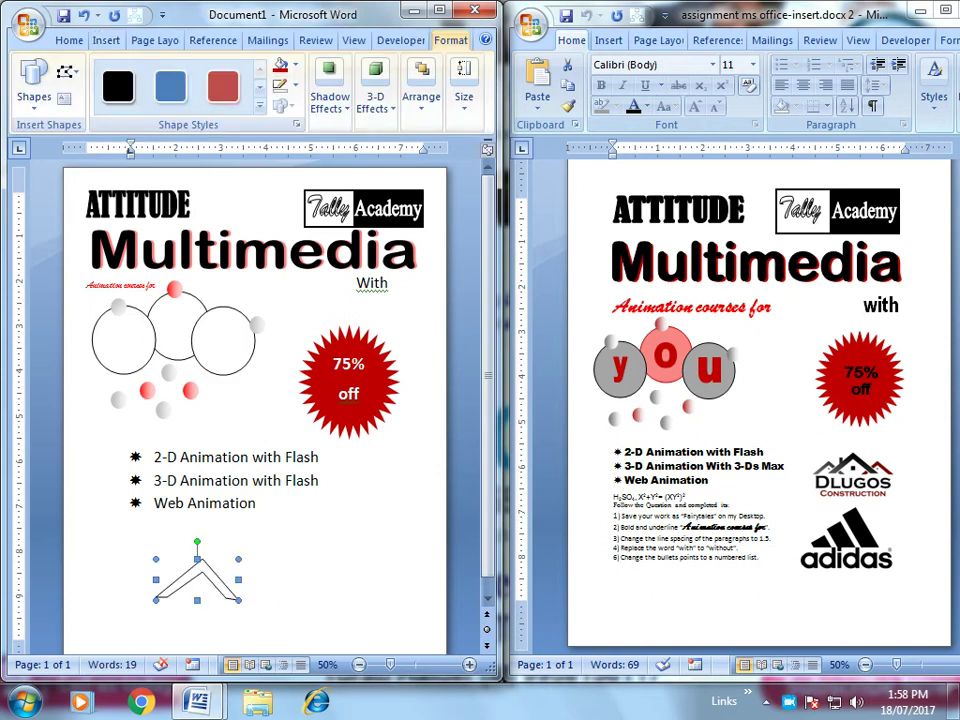
{"action": "left_click", "coordinate": [64, 71]}
{"action": "left_click", "coordinate": [111, 66]}
Step: Add points on the roof's left slope and pull them up into a chimney
{"action": "right_click", "coordinate": [177, 578]}
{"action": "left_click", "coordinate": [214, 459]}
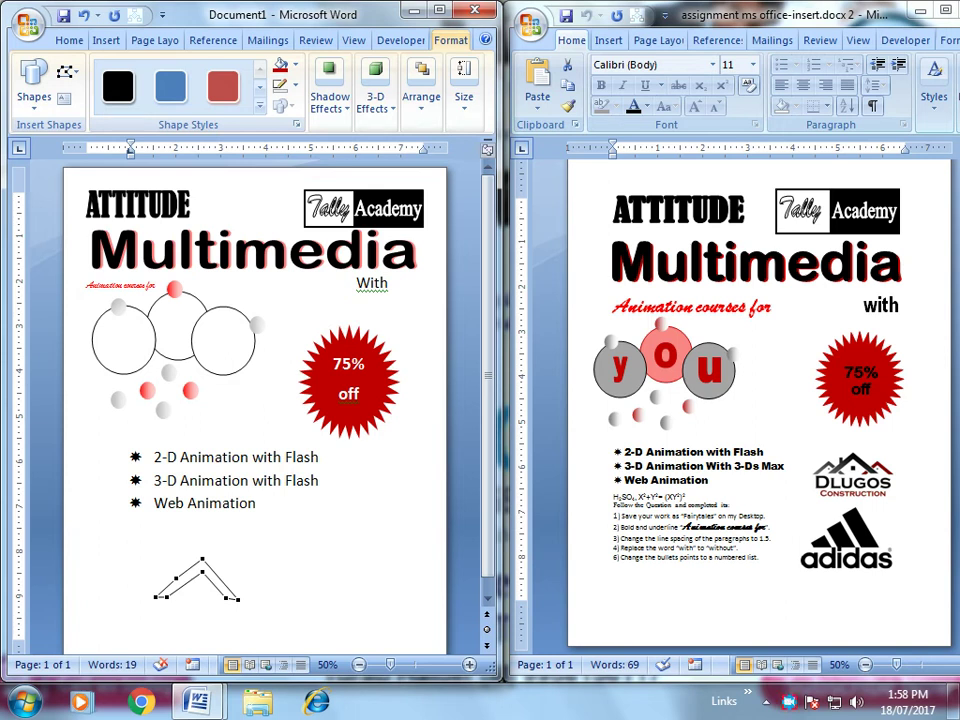
{"action": "right_click", "coordinate": [185, 571]}
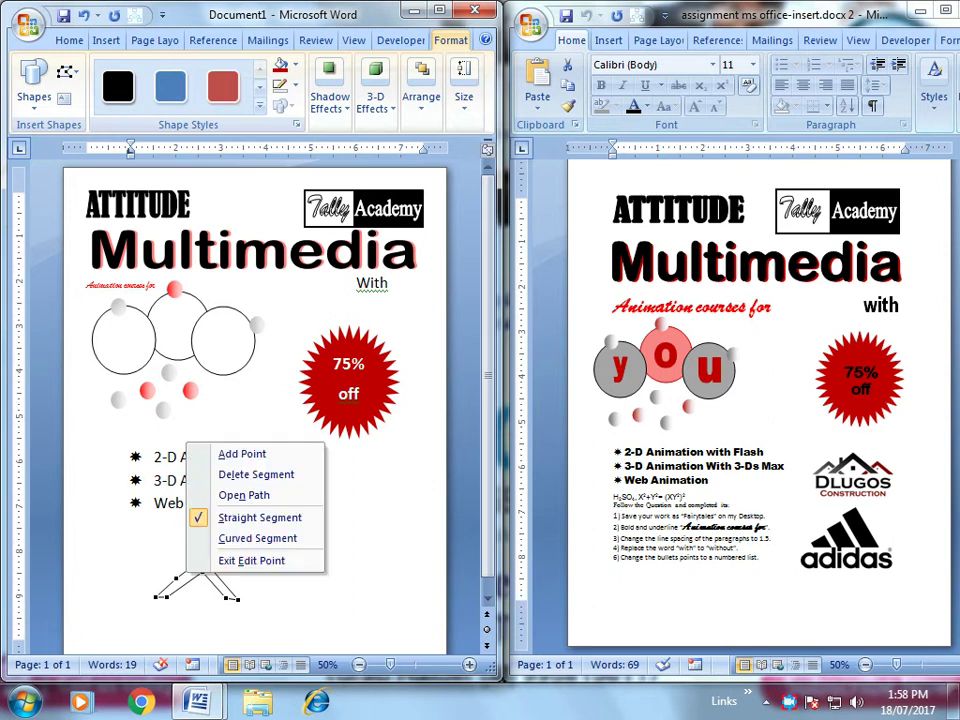
{"action": "left_click", "coordinate": [257, 454]}
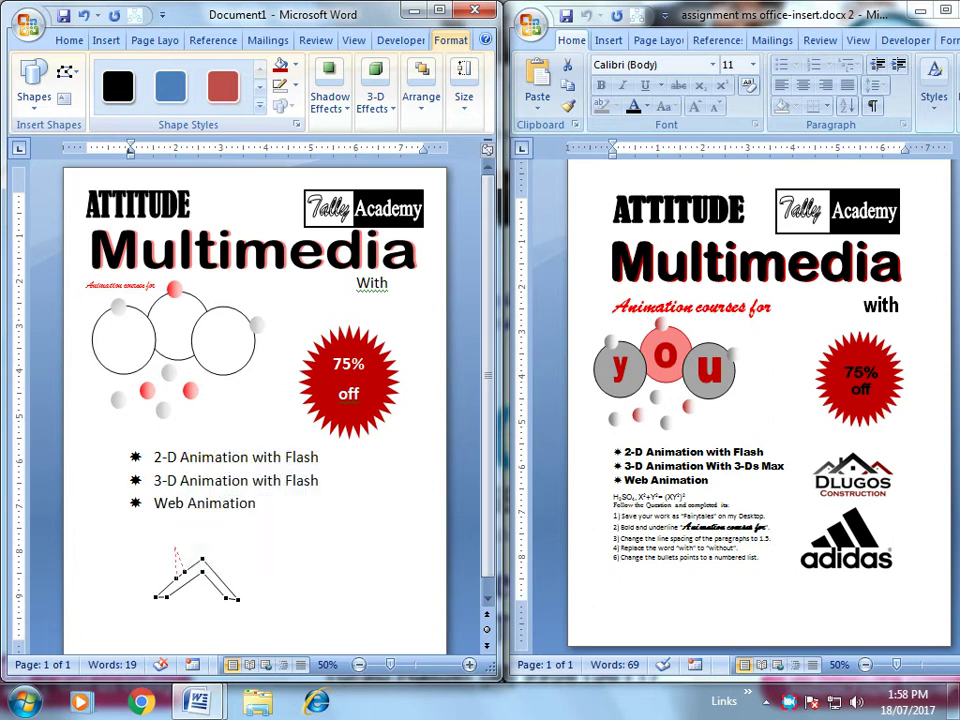
{"action": "left_click_drag", "start_coordinate": [176, 565], "coordinate": [176, 562]}
{"action": "right_click", "coordinate": [178, 566]}
{"action": "left_click", "coordinate": [236, 447]}
{"action": "left_click_drag", "start_coordinate": [178, 563], "coordinate": [184, 558]}
Step: Straighten and slightly lower the chimney's top corner
{"action": "scroll", "coordinate": [200, 580], "scroll_direction": "up", "scroll_amount": 5}
{"action": "scroll", "coordinate": [200, 580], "scroll_direction": "up", "scroll_amount": 1}
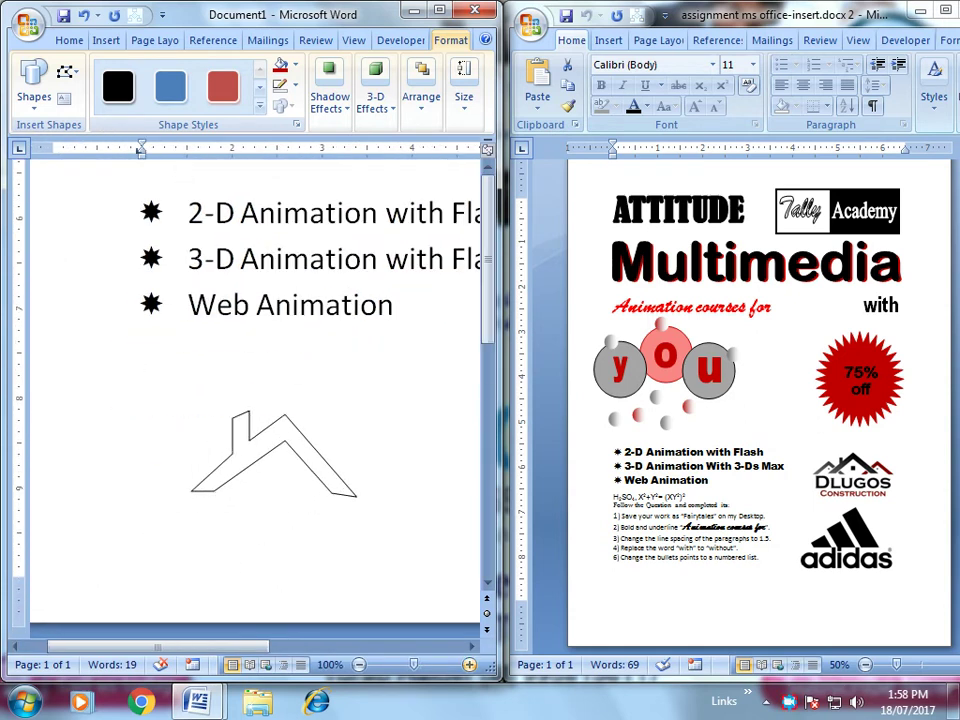
{"action": "scroll", "coordinate": [200, 580], "scroll_direction": "up", "scroll_amount": 2}
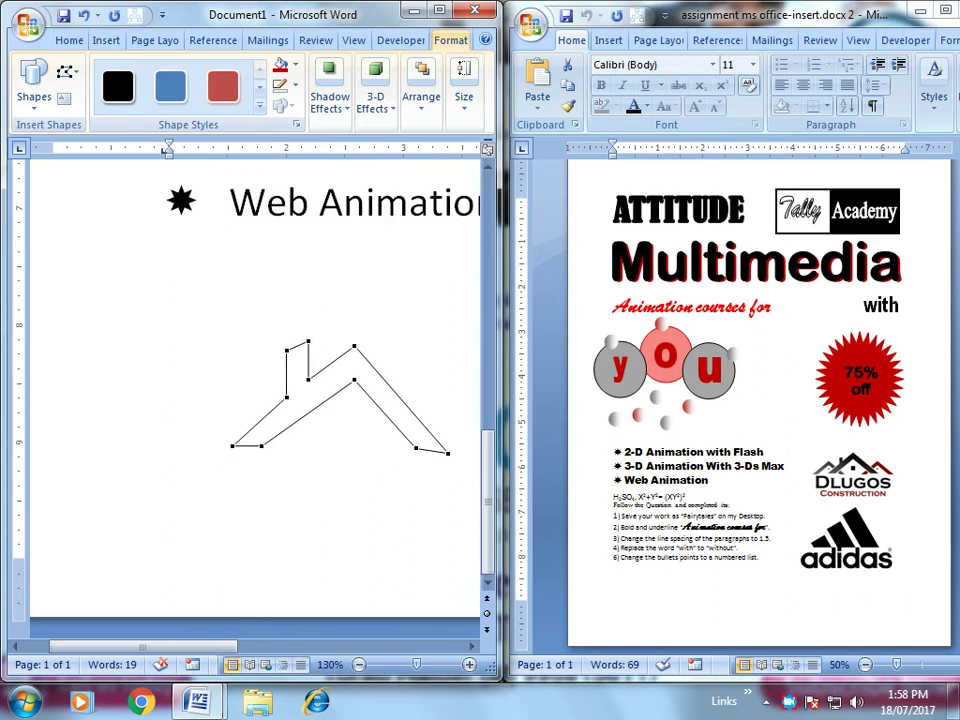
{"action": "left_click_drag", "start_coordinate": [307, 342], "coordinate": [305, 345]}
{"action": "left_click_drag", "start_coordinate": [305, 345], "coordinate": [308, 351]}
{"action": "left_click", "coordinate": [34, 85]}
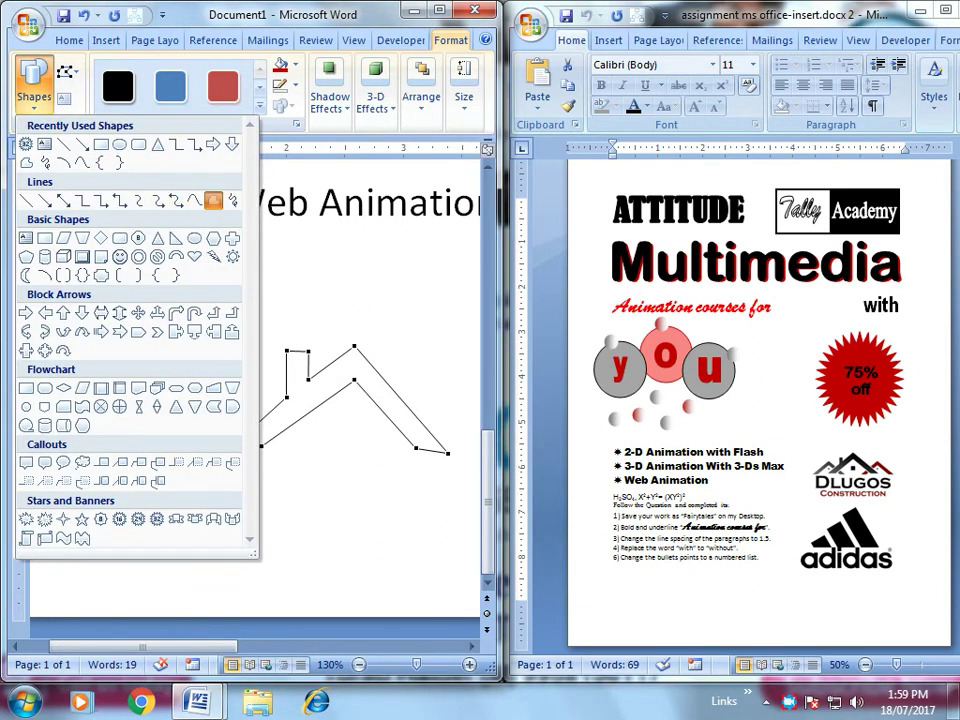
Step: Draw a smaller freeform roof on the left and send it behind the main roof
{"action": "left_click", "coordinate": [158, 145]}
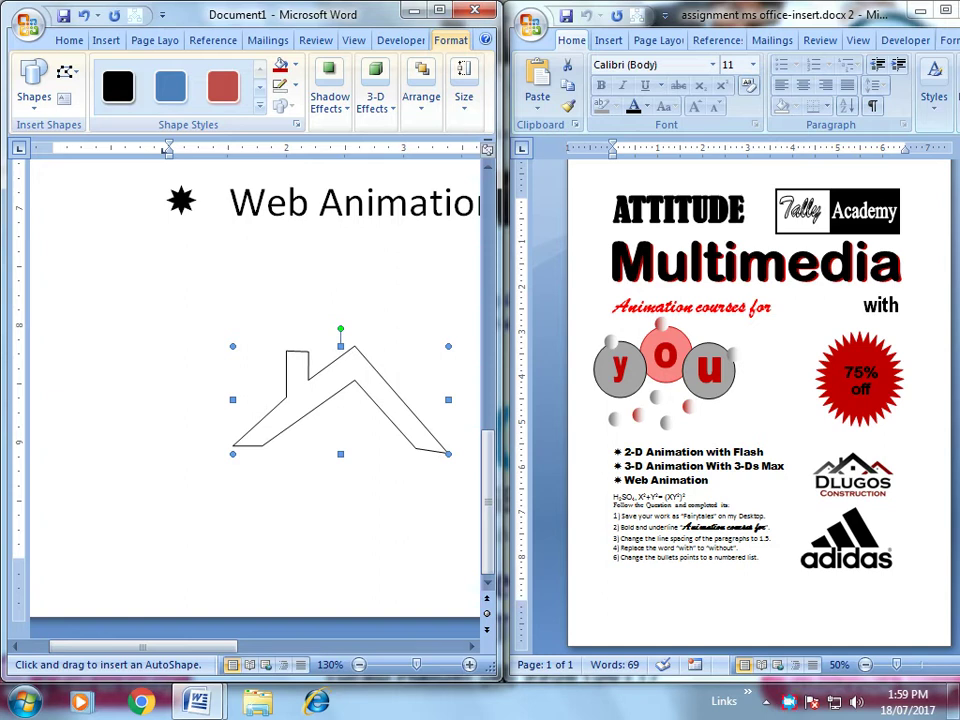
{"action": "left_click_drag", "start_coordinate": [233, 377], "coordinate": [305, 440]}
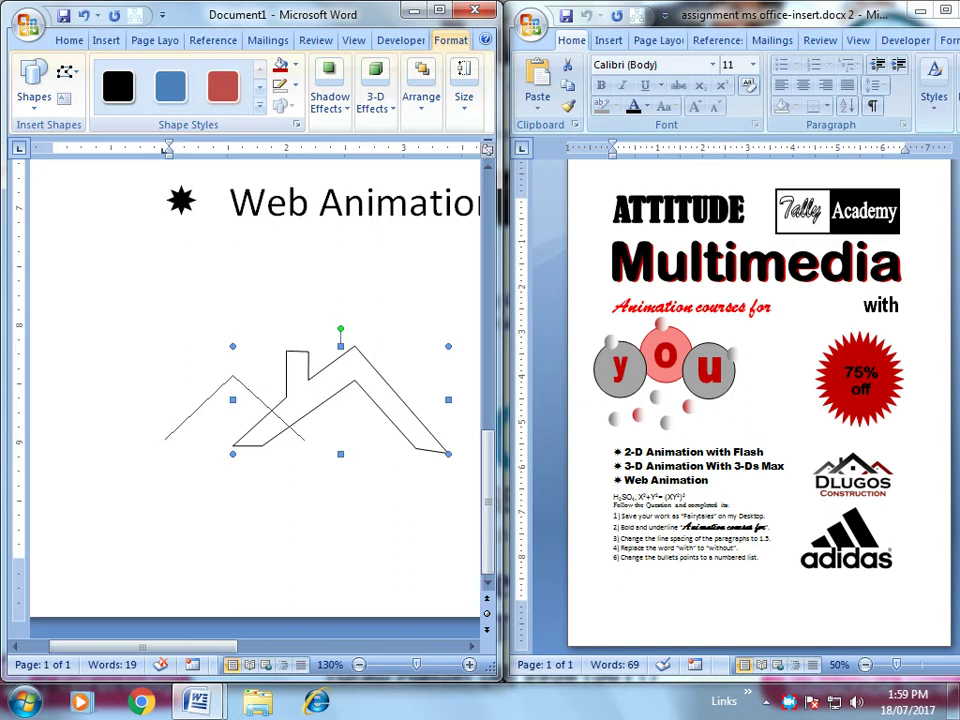
{"action": "left_click", "coordinate": [191, 437]}
{"action": "left_click", "coordinate": [233, 400]}
{"action": "left_click", "coordinate": [288, 441]}
{"action": "left_click", "coordinate": [233, 377]}
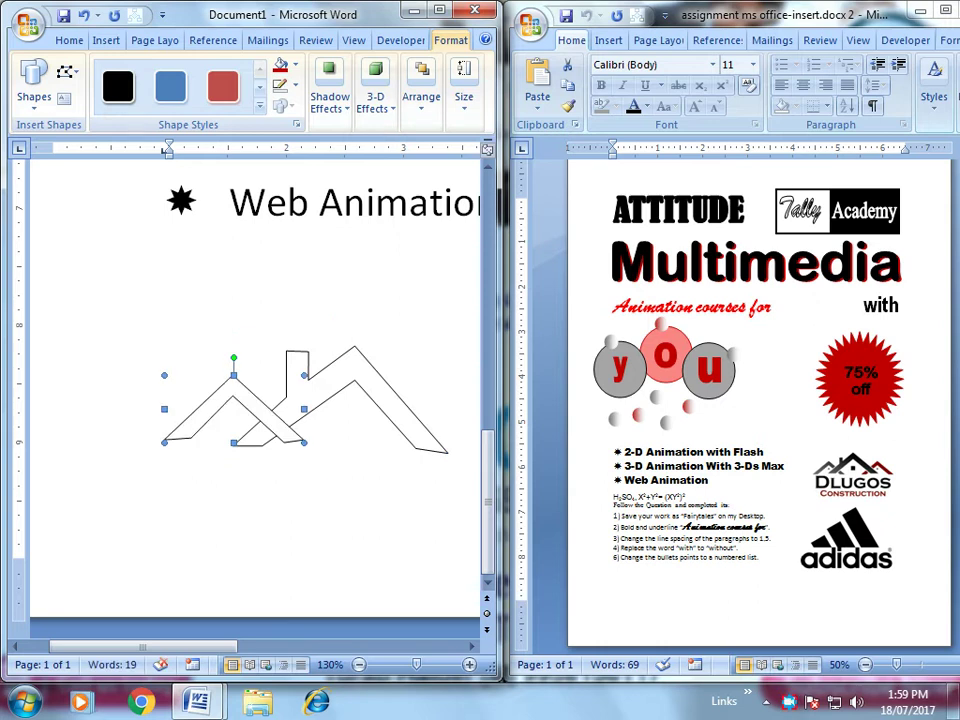
{"action": "left_click", "coordinate": [421, 92]}
{"action": "left_click", "coordinate": [510, 160]}
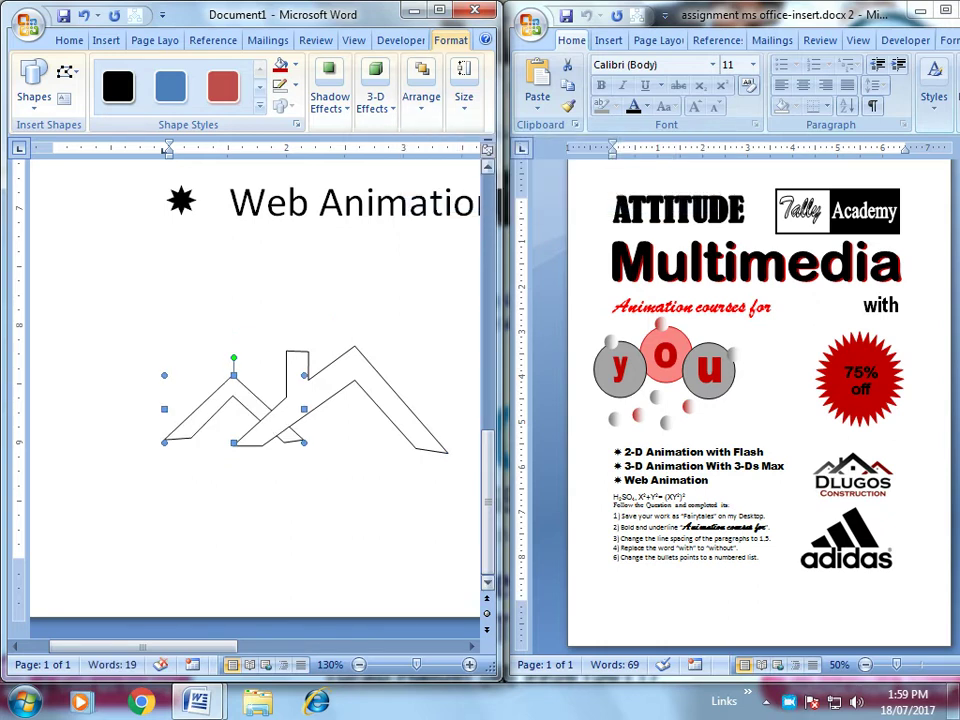
Step: Duplicate the small roof, move the copy to the right and send it backward
{"action": "key", "text": "ctrl+d"}
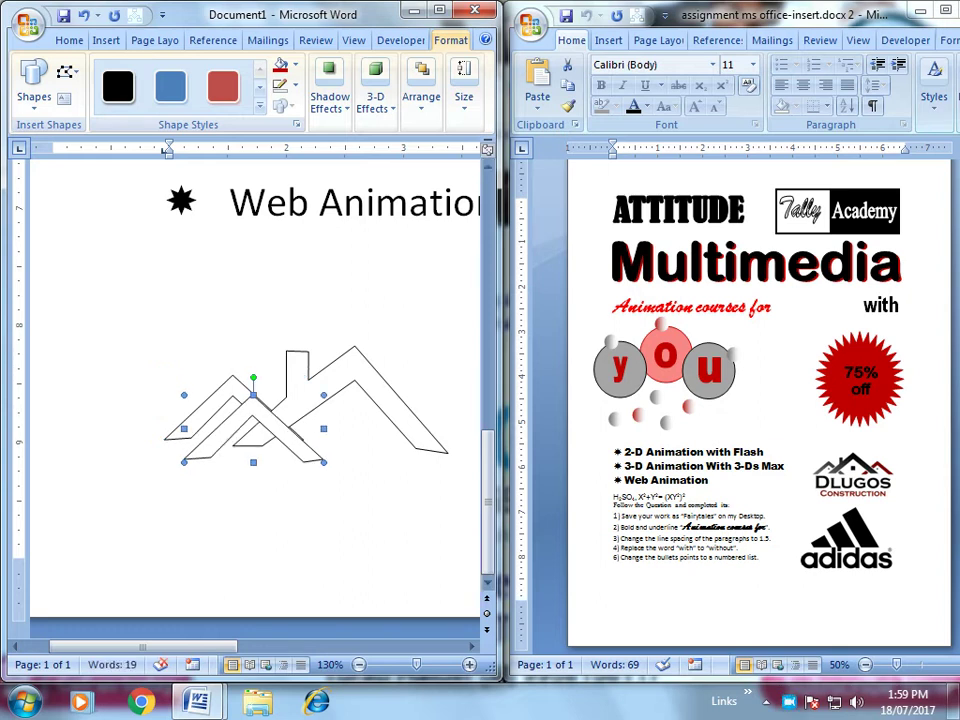
{"action": "left_click_drag", "start_coordinate": [440, 420], "coordinate": [419, 400]}
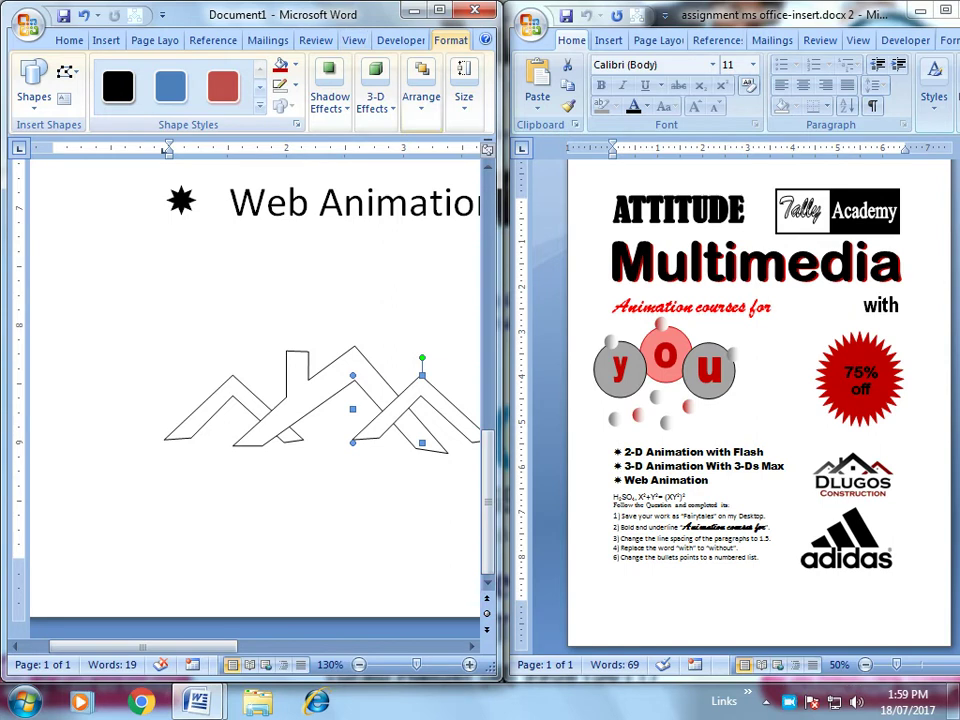
{"action": "left_click", "coordinate": [420, 97]}
{"action": "left_click", "coordinate": [512, 182]}
{"action": "left_click", "coordinate": [556, 209]}
{"action": "left_click", "coordinate": [33, 80]}
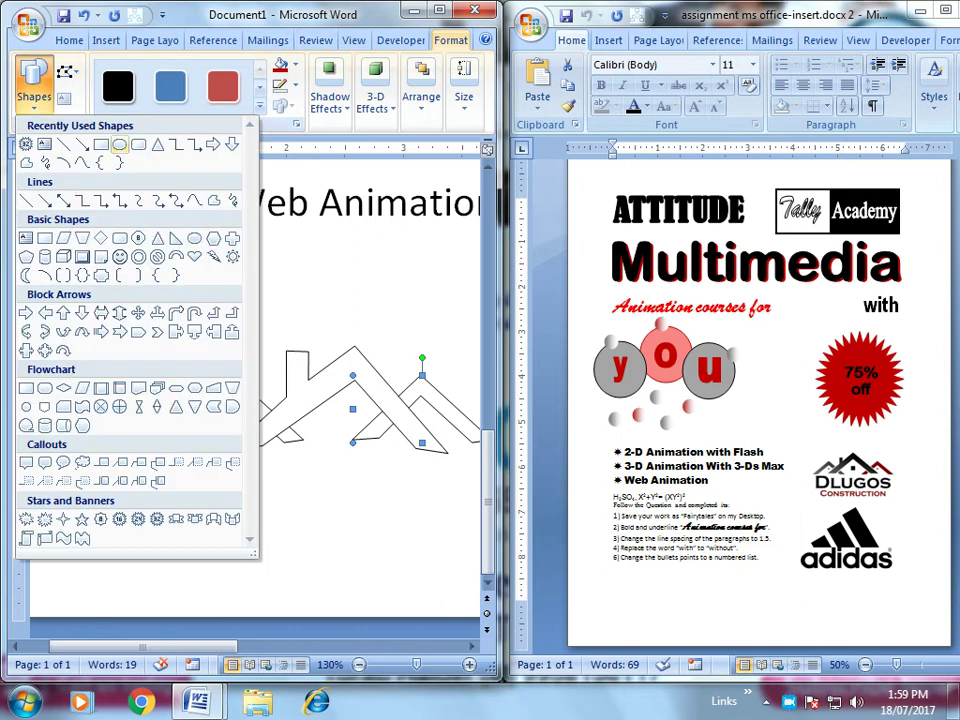
Step: Draw a small rectangle window on the main roof and duplicate it toward the right roof
{"action": "left_click", "coordinate": [119, 144]}
{"action": "left_click_drag", "start_coordinate": [339, 404], "coordinate": [352, 415]}
{"action": "key", "text": "ctrl+d"}
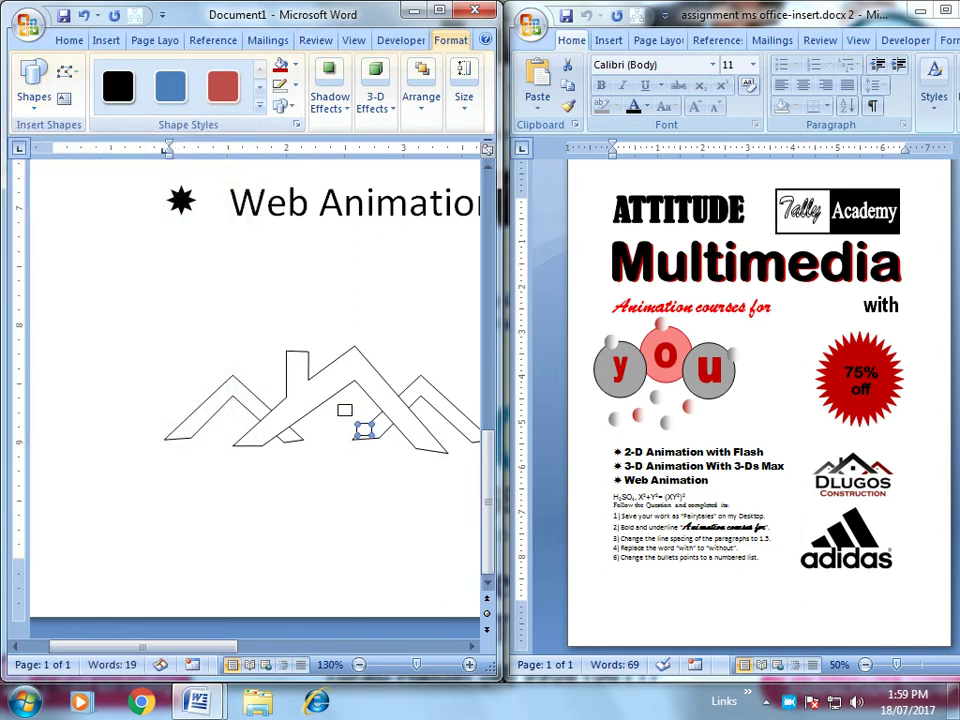
{"action": "left_click_drag", "start_coordinate": [431, 418], "coordinate": [426, 413]}
{"action": "scroll", "coordinate": [255, 390], "scroll_direction": "right", "scroll_amount": 3}
{"action": "key", "text": "Right"}
{"action": "key", "text": "Right"}
{"action": "key", "text": "Right"}
{"action": "key", "text": "Right"}
{"action": "key", "text": "Right"}
{"action": "key", "text": "Right"}
{"action": "key", "text": "Right"}
{"action": "key", "text": "Right"}
{"action": "key", "text": "Up"}
{"action": "key", "text": "Up"}
{"action": "key", "text": "Right"}
{"action": "key", "text": "Right"}
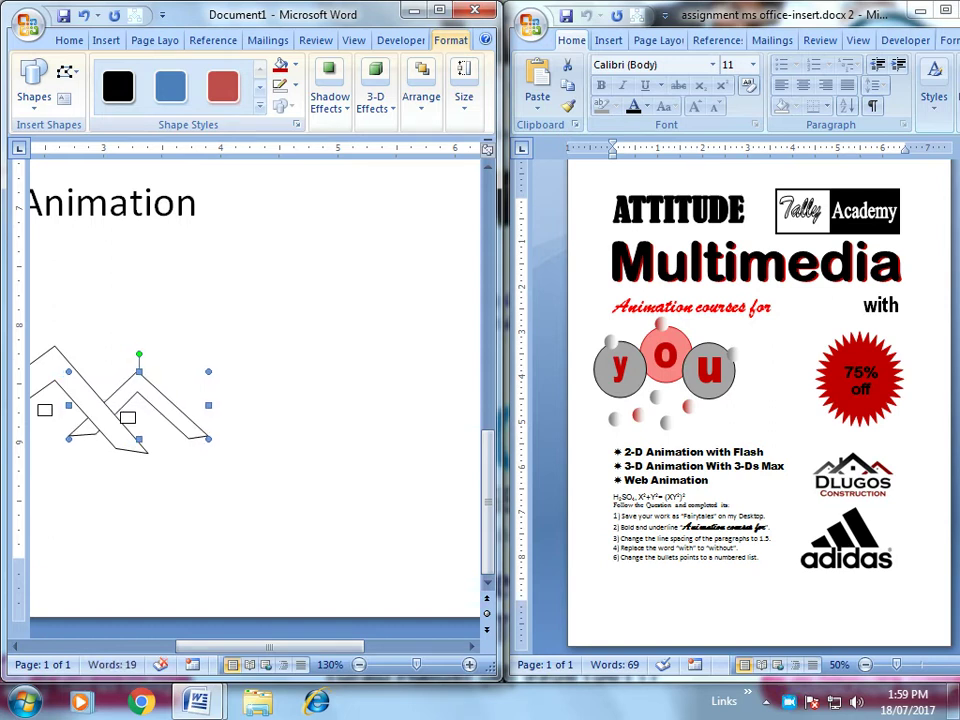
Step: Position the copied window and place a third window on the left roof
{"action": "left_click", "coordinate": [127, 418]}
{"action": "left_click_drag", "start_coordinate": [127, 418], "coordinate": [141, 420]}
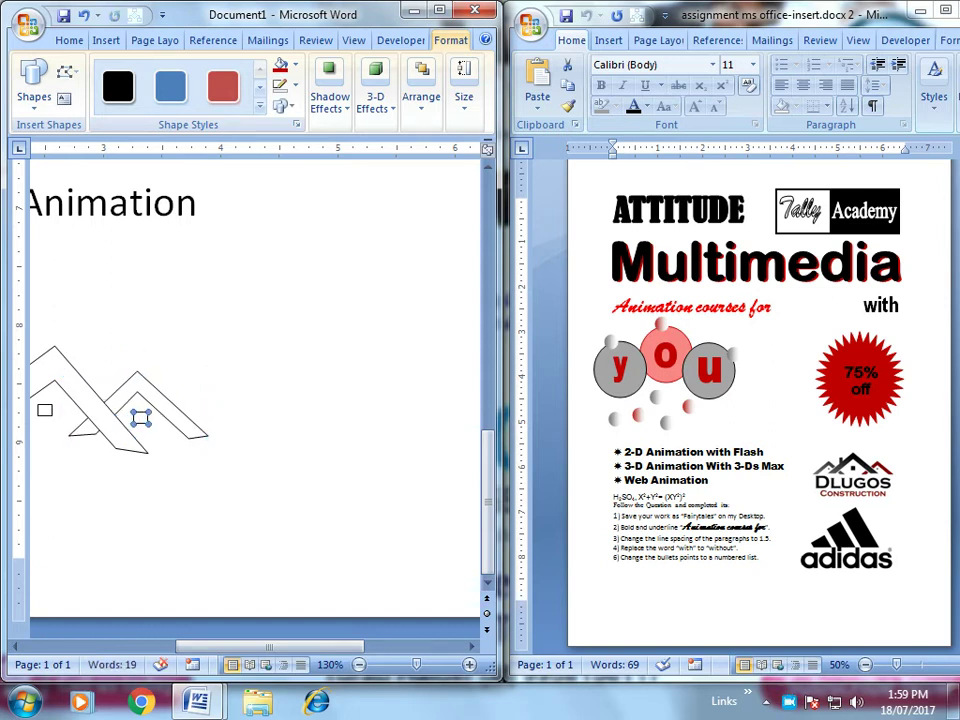
{"action": "key", "text": "ctrl+d"}
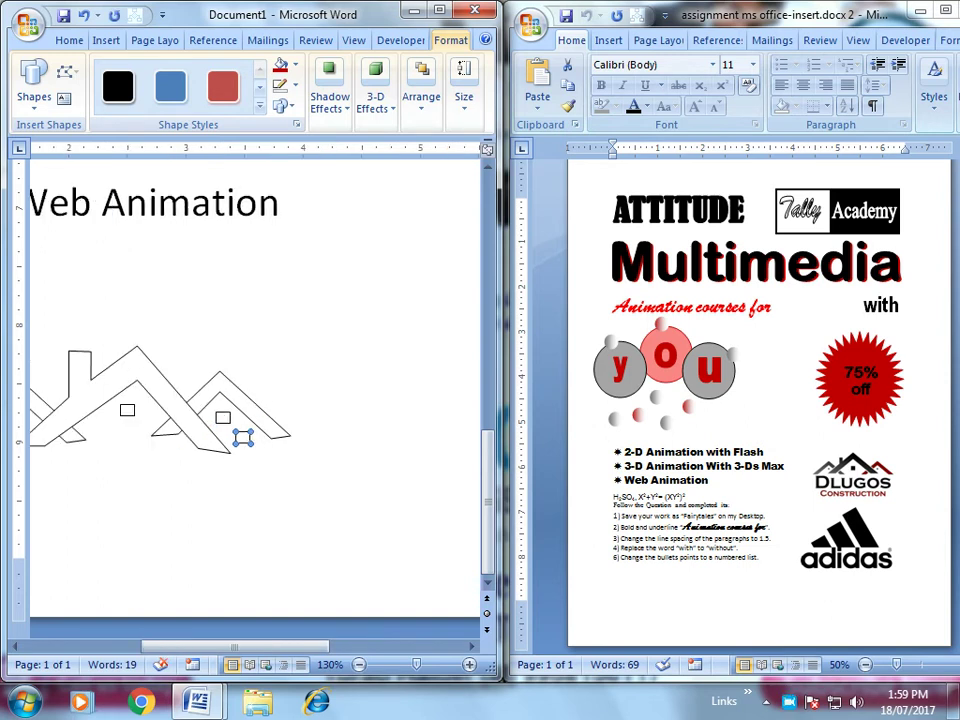
{"action": "left_click_drag", "start_coordinate": [66, 432], "coordinate": [183, 421]}
{"action": "left_click_drag", "start_coordinate": [285, 418], "coordinate": [294, 422]}
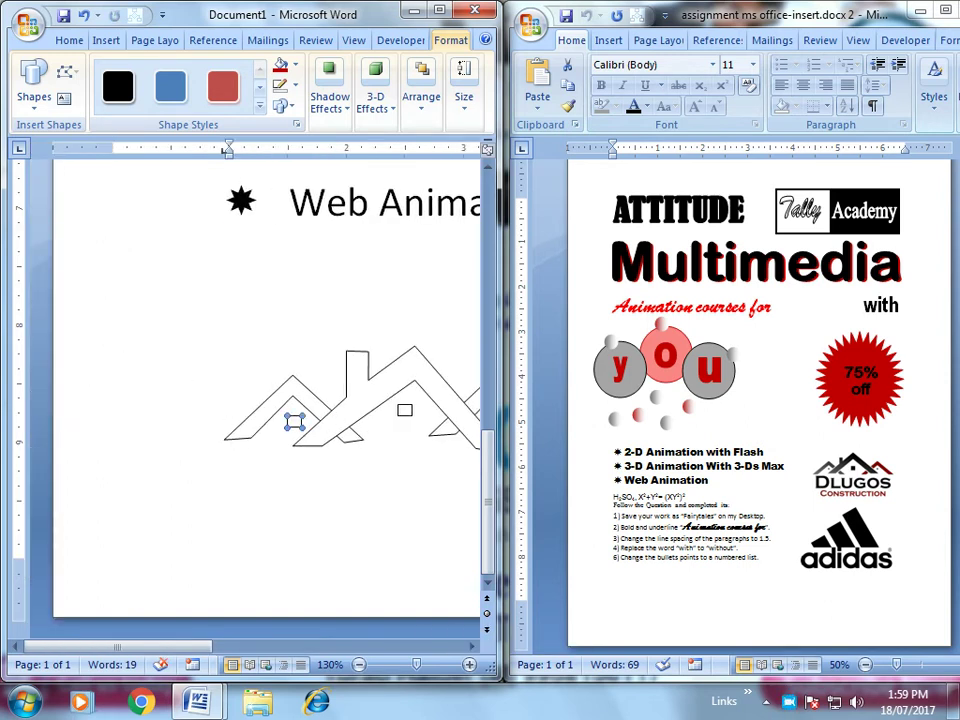
{"action": "key", "text": "Tab"}
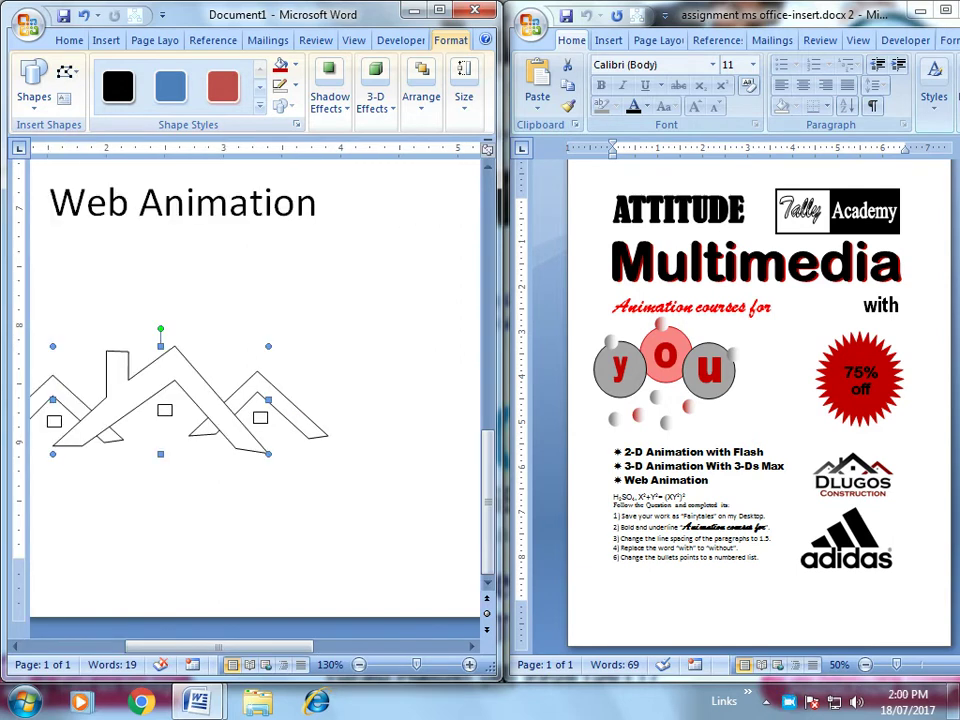
{"action": "left_click", "coordinate": [120, 253]}
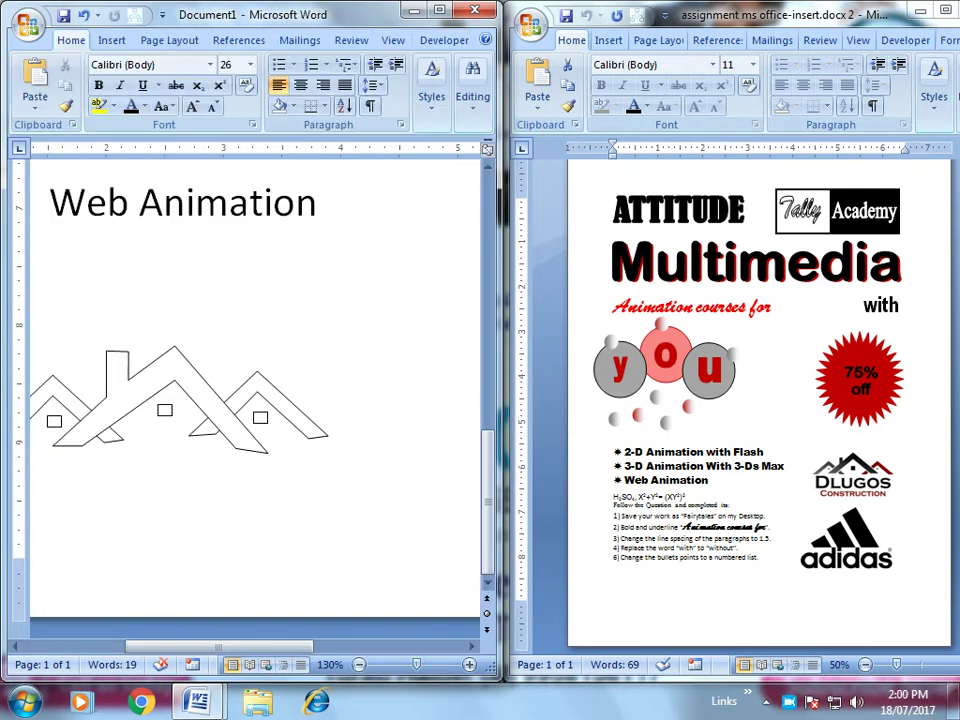
{"action": "left_click", "coordinate": [111, 40]}
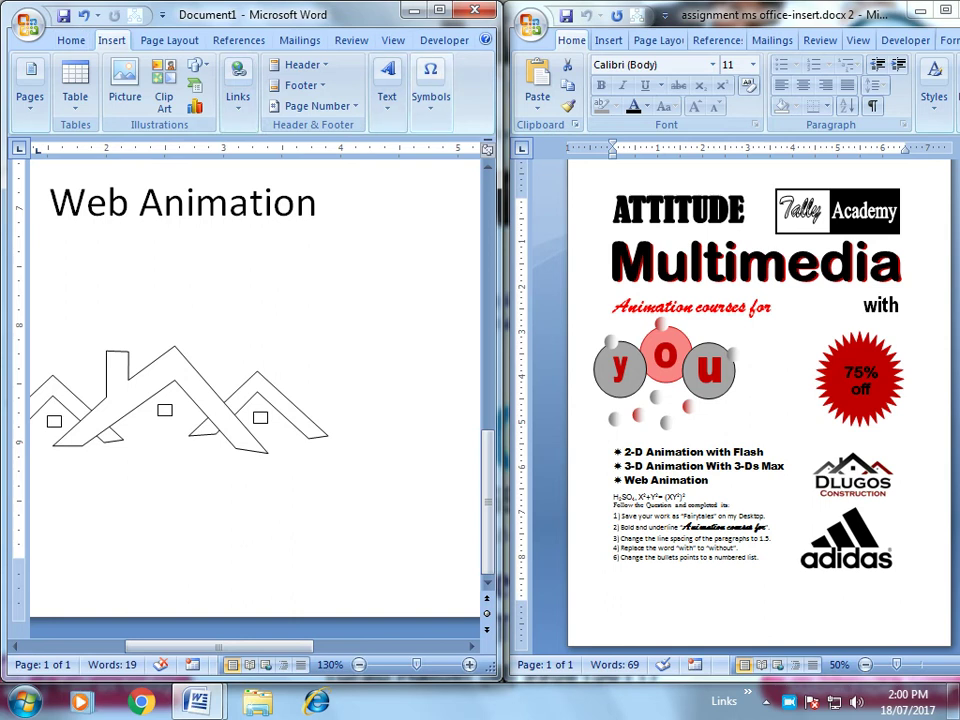
Step: Insert WordArt in the first style reading DLUGOS
{"action": "left_click", "coordinate": [387, 85]}
{"action": "left_click", "coordinate": [473, 165]}
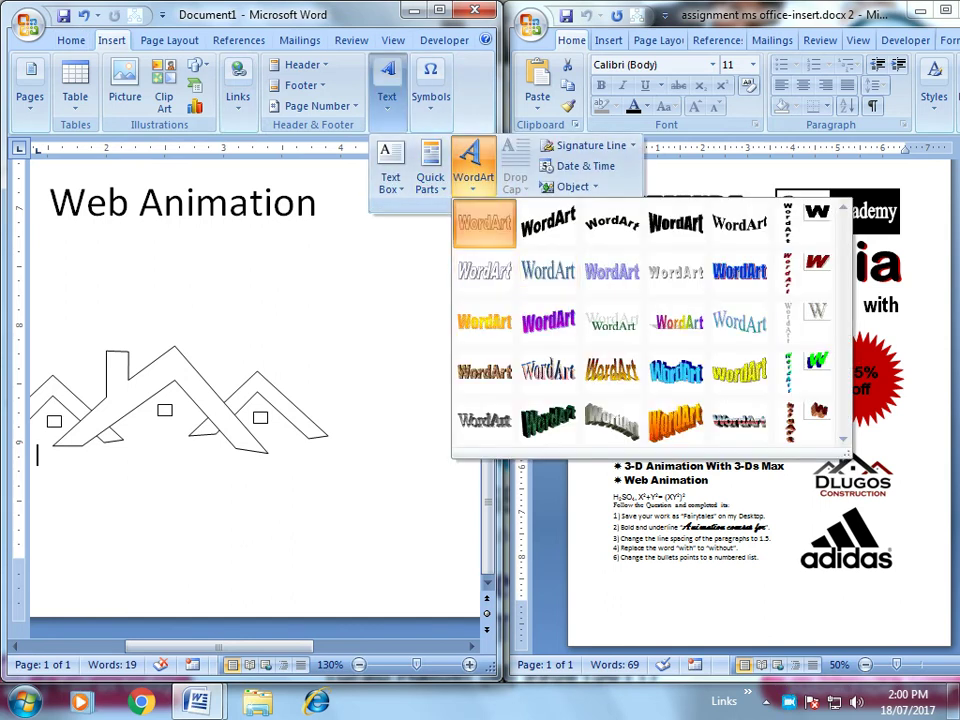
{"action": "left_click", "coordinate": [484, 221]}
{"action": "type", "text": "D"}
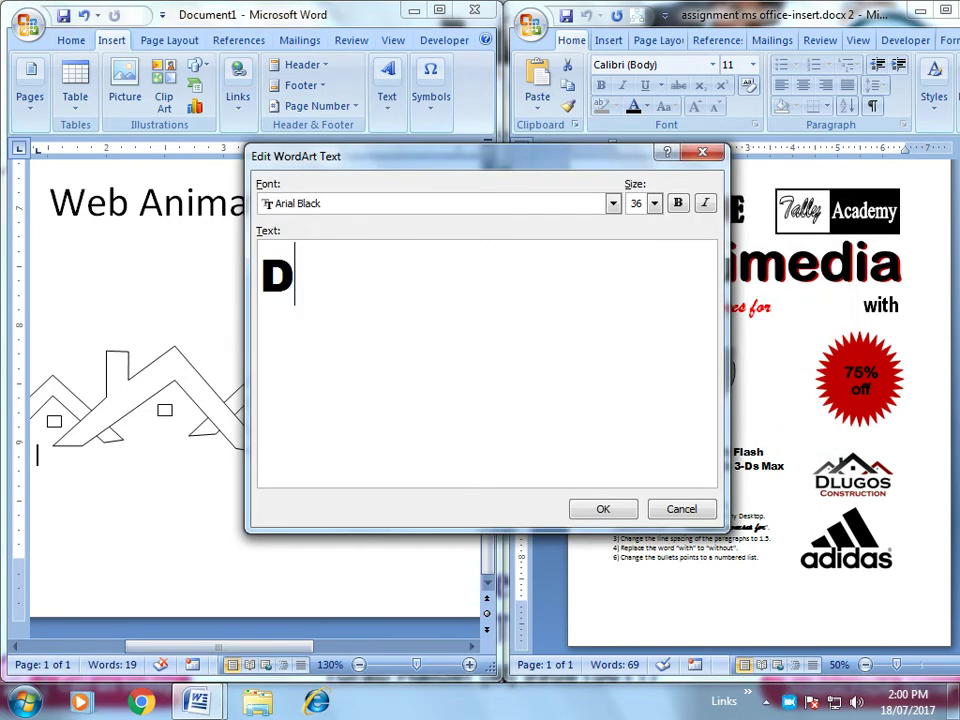
{"action": "type", "text": "L"}
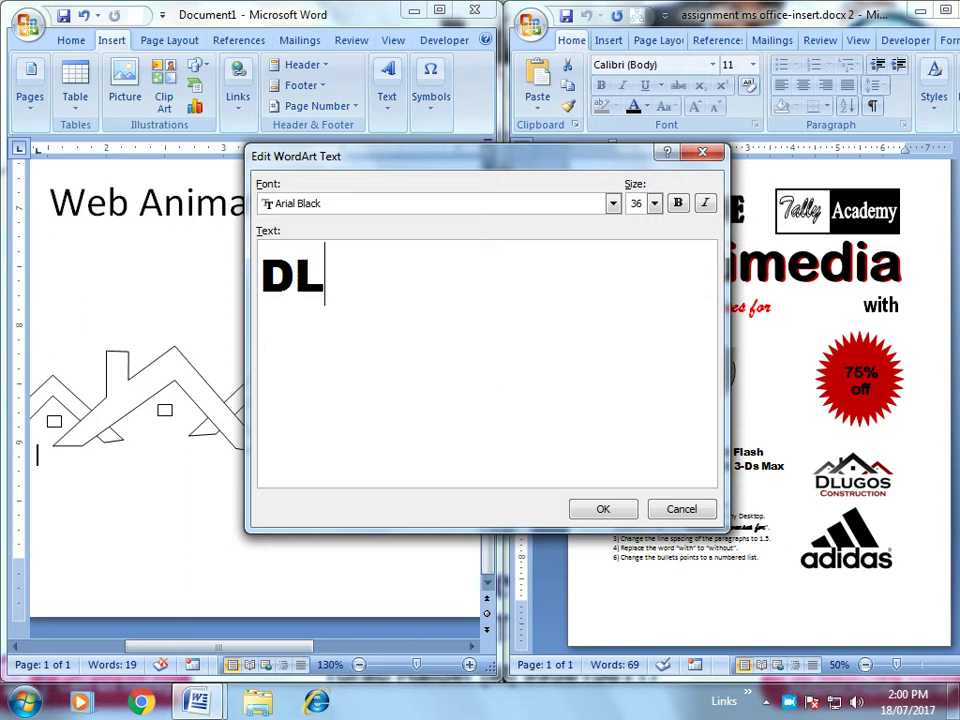
{"action": "type", "text": "U"}
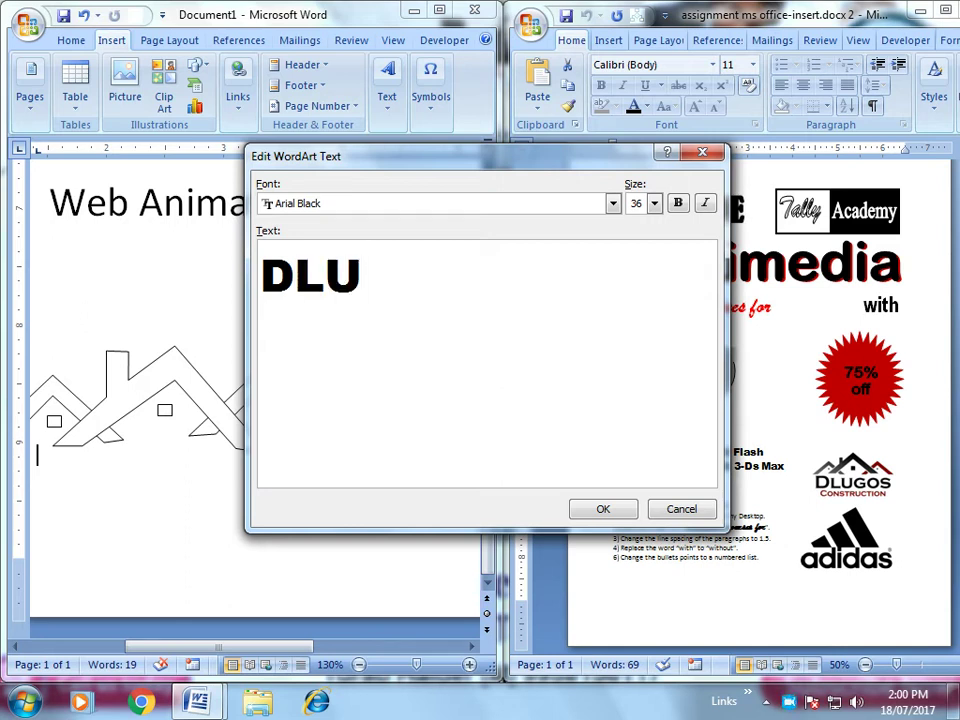
{"action": "type", "text": "GOS"}
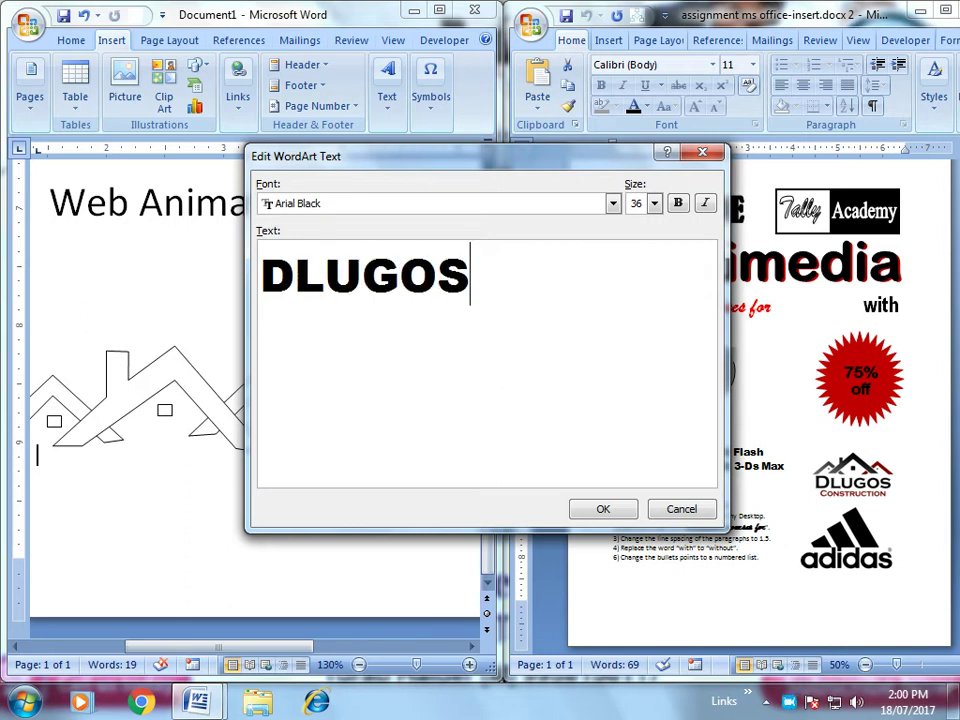
Step: Set the DLUGOS WordArt font to Baskerville Old Face and confirm
{"action": "left_click", "coordinate": [613, 203]}
{"action": "scroll", "coordinate": [438, 265], "scroll_direction": "down", "scroll_amount": 1}
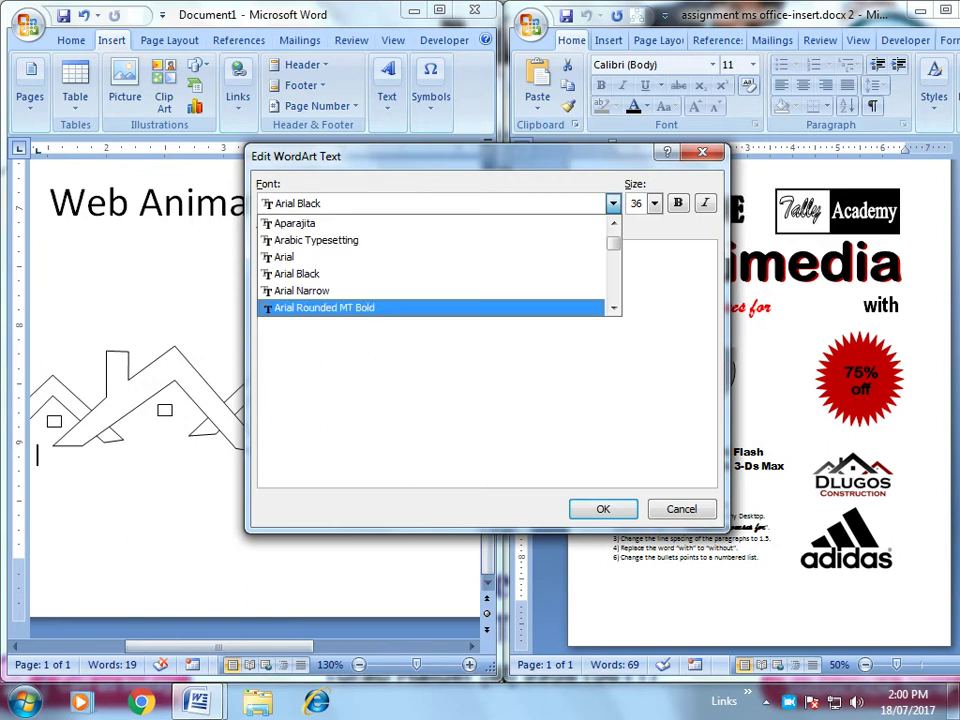
{"action": "key", "text": "Up"}
{"action": "key", "text": "Return"}
{"action": "key", "text": "alt+Down"}
{"action": "key", "text": "Down"}
{"action": "key", "text": "Return"}
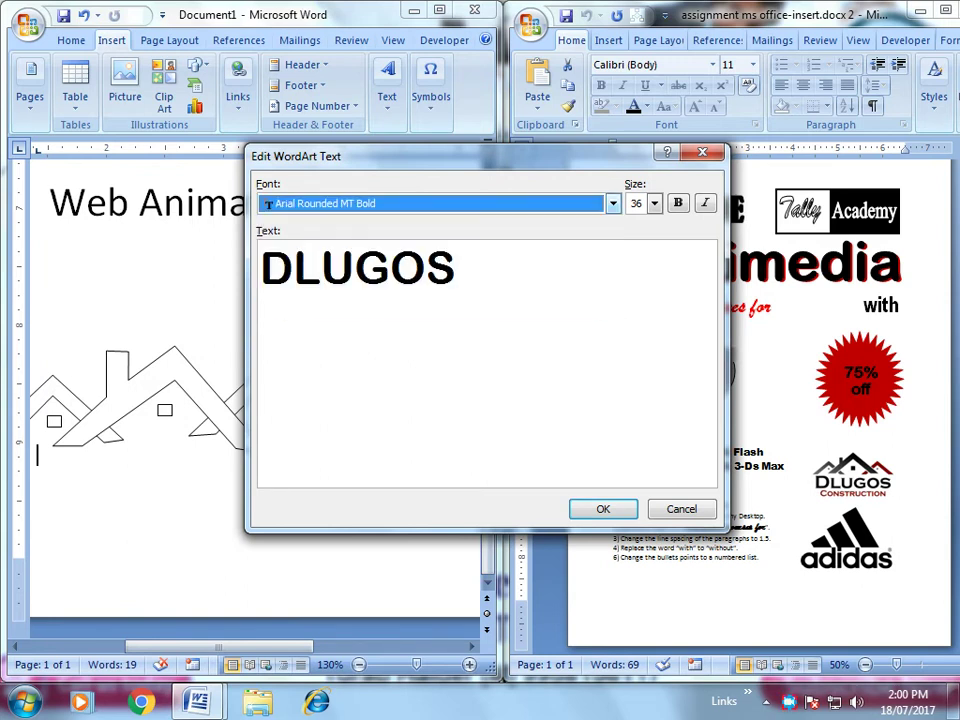
{"action": "key", "text": "alt+Down"}
{"action": "key", "text": "Down"}
{"action": "key", "text": "Up"}
{"action": "key", "text": "Return"}
{"action": "key", "text": "Down"}
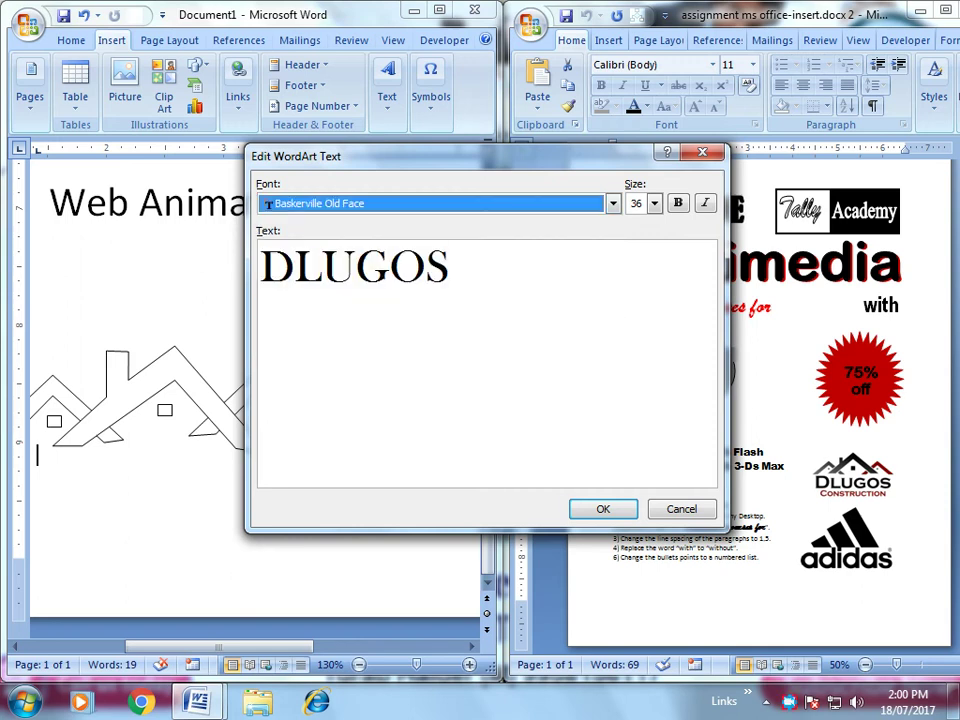
{"action": "key", "text": "Return"}
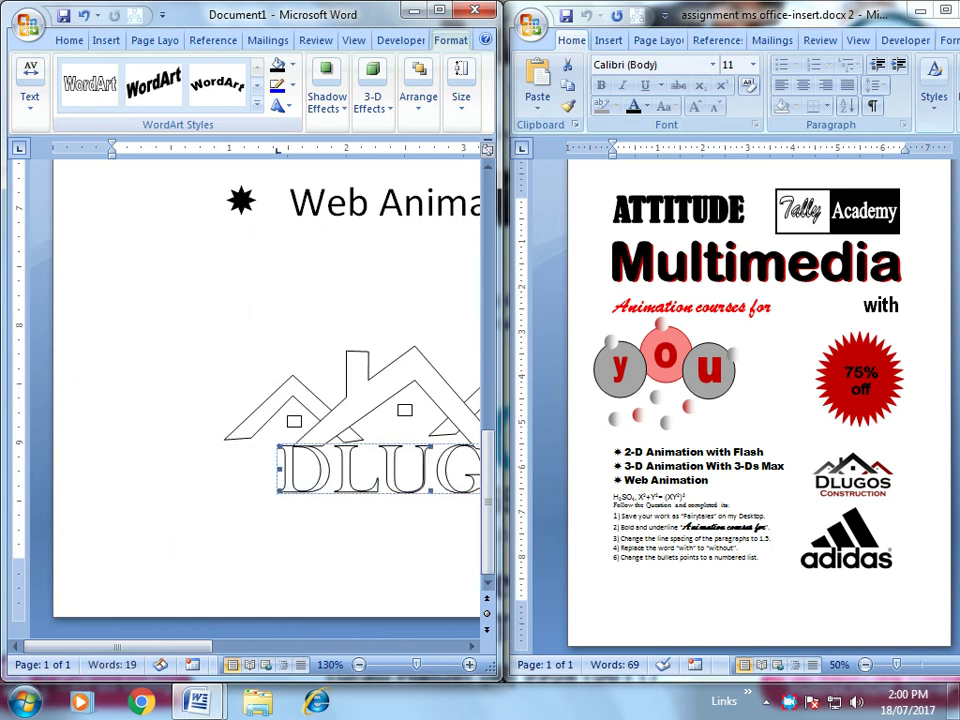
Step: Set DLUGOS to In Front of Text and move it under the roofs
{"action": "scroll", "coordinate": [270, 380], "scroll_direction": "up", "scroll_amount": 1}
{"action": "left_click", "coordinate": [418, 90]}
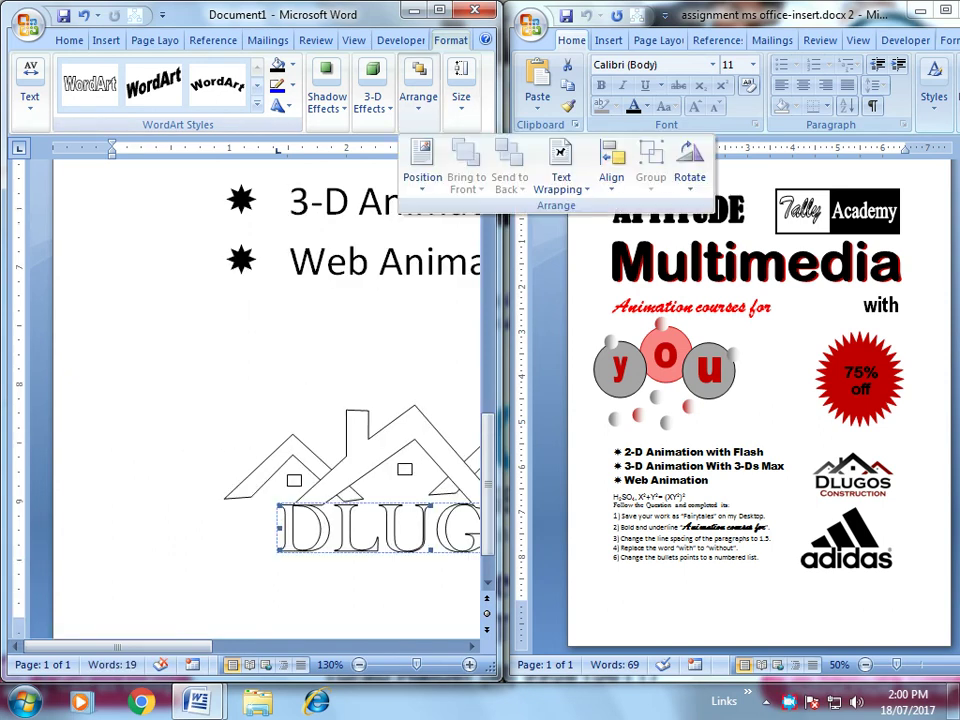
{"action": "left_click", "coordinate": [560, 170]}
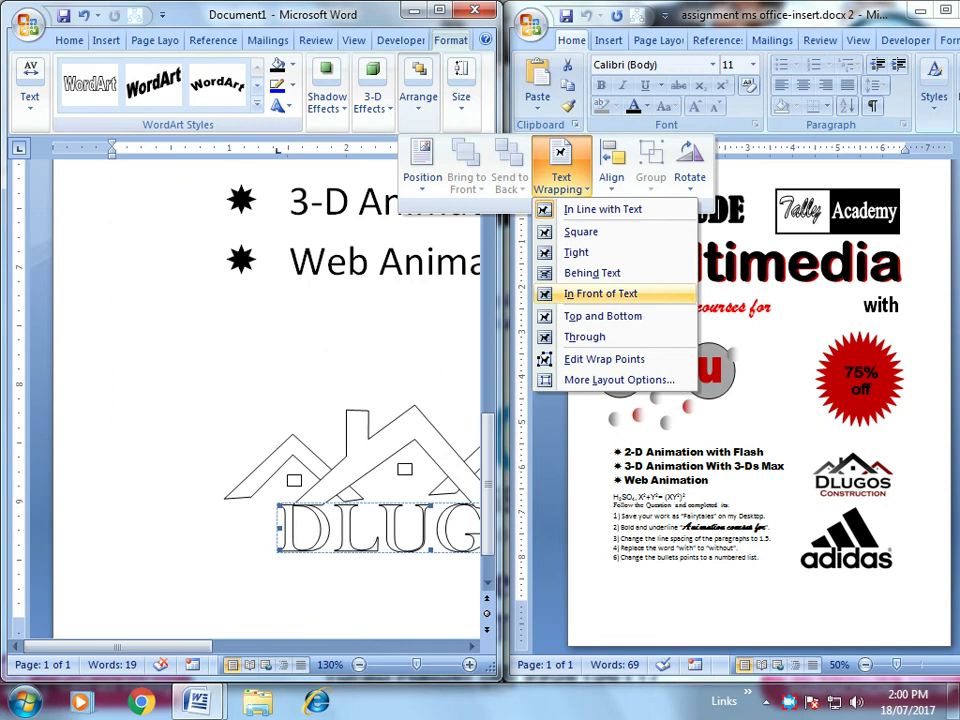
{"action": "left_click", "coordinate": [615, 293]}
{"action": "left_click_drag", "start_coordinate": [350, 530], "coordinate": [324, 545]}
{"action": "key", "text": "Left"}
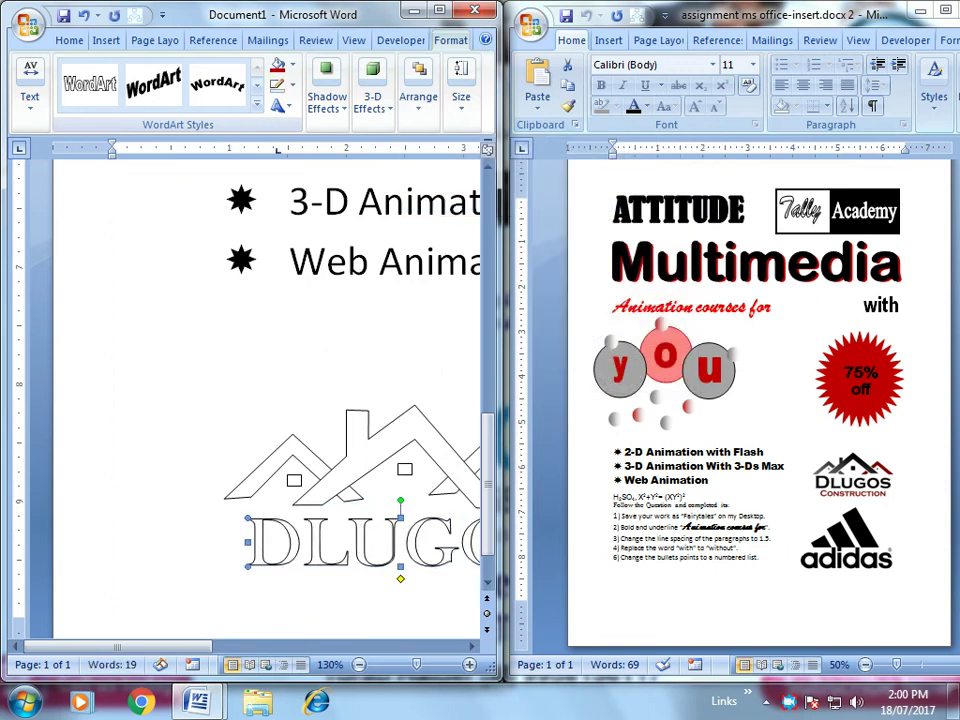
{"action": "key", "text": "Left"}
{"action": "key", "text": "Left"}
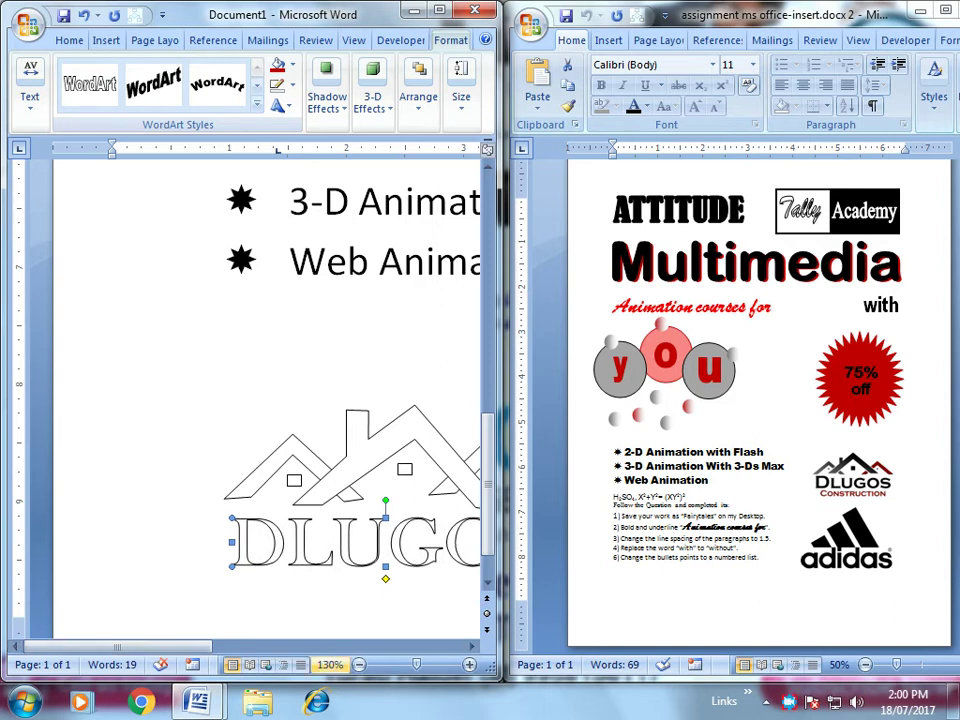
Step: Widen the DLUGOS WordArt slightly and fill it solid black
{"action": "left_click", "coordinate": [359, 664]}
{"action": "left_click", "coordinate": [359, 664]}
{"action": "left_click", "coordinate": [359, 664]}
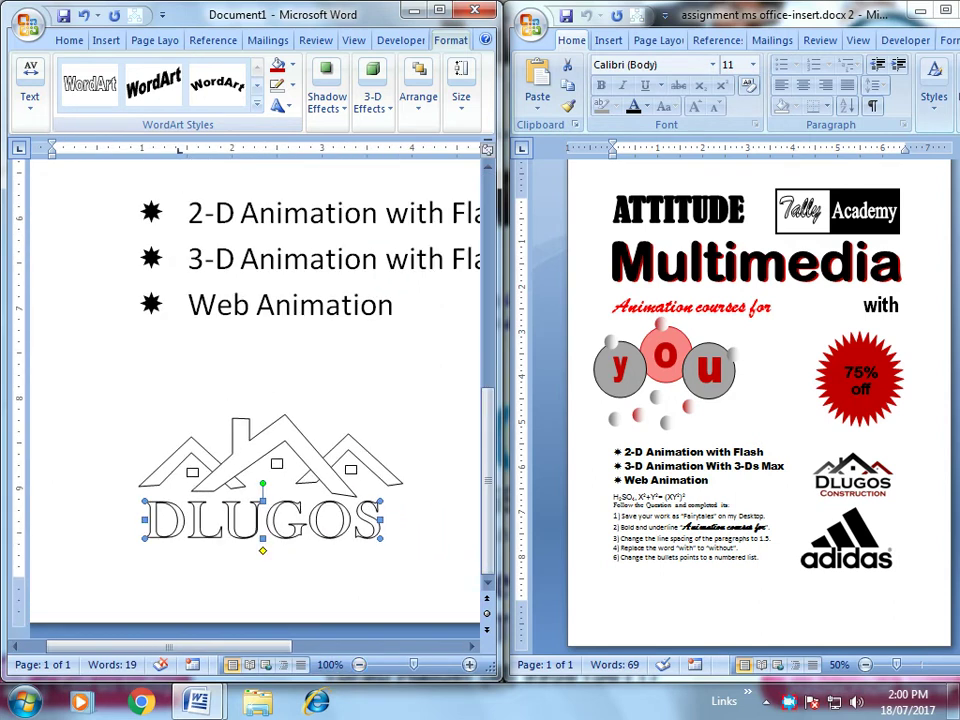
{"action": "left_click_drag", "start_coordinate": [380, 519], "coordinate": [395, 519]}
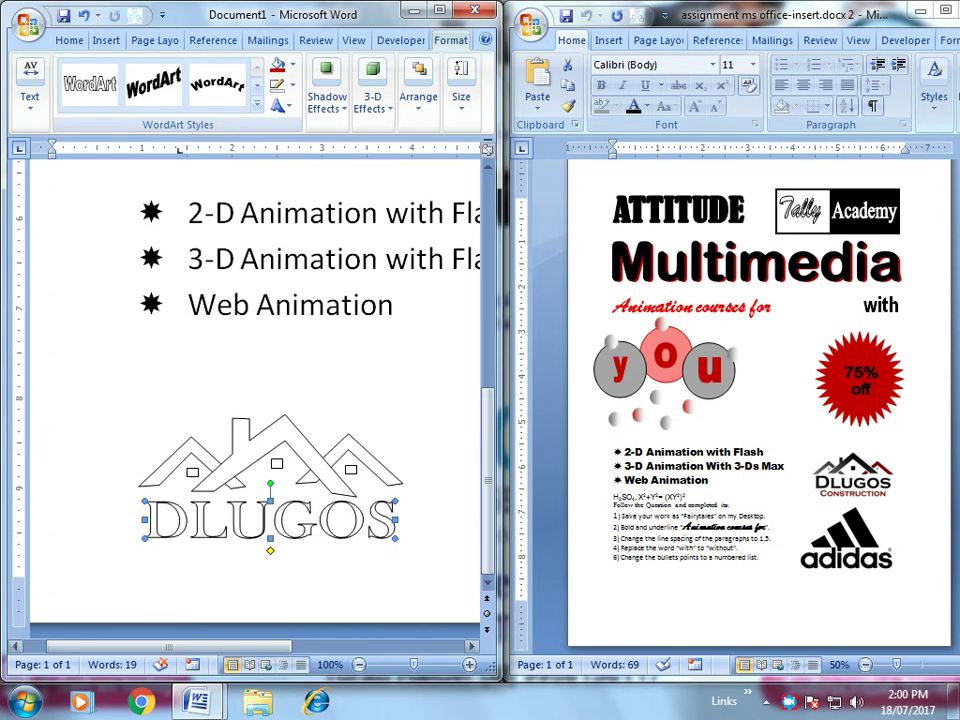
{"action": "left_click", "coordinate": [291, 65]}
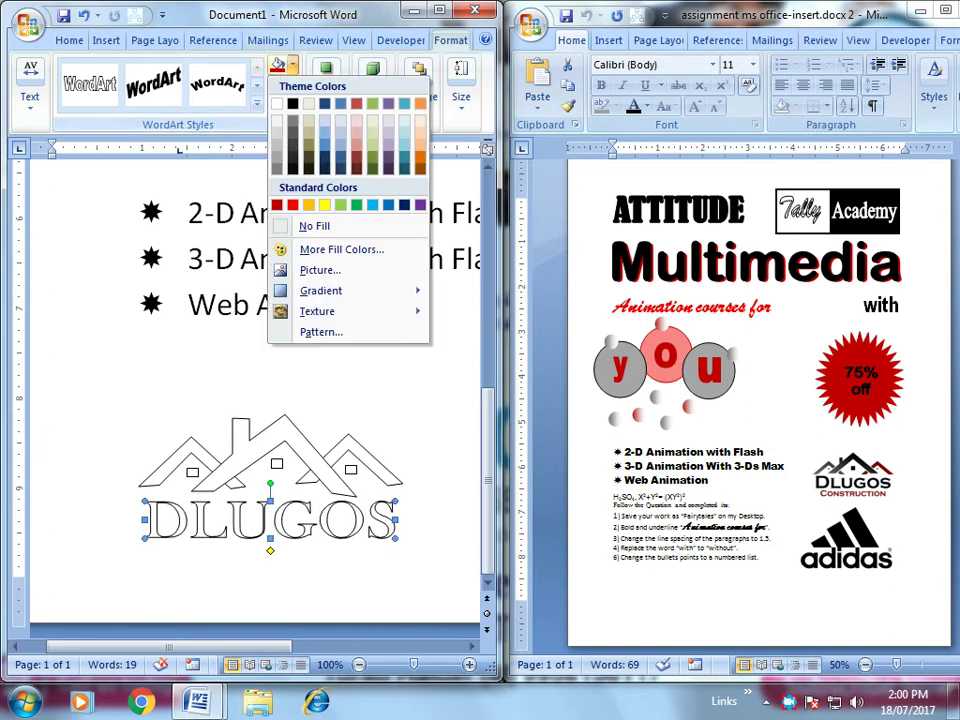
{"action": "left_click", "coordinate": [292, 103]}
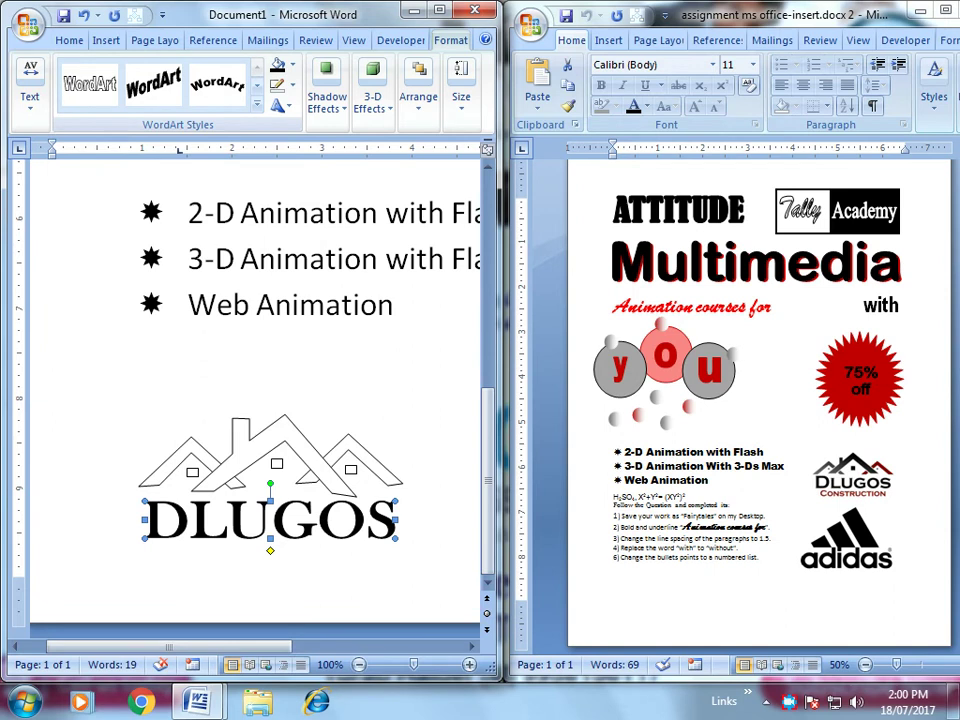
Step: Insert a second WordArt reading CONSTRUCTION
{"action": "left_click", "coordinate": [106, 40]}
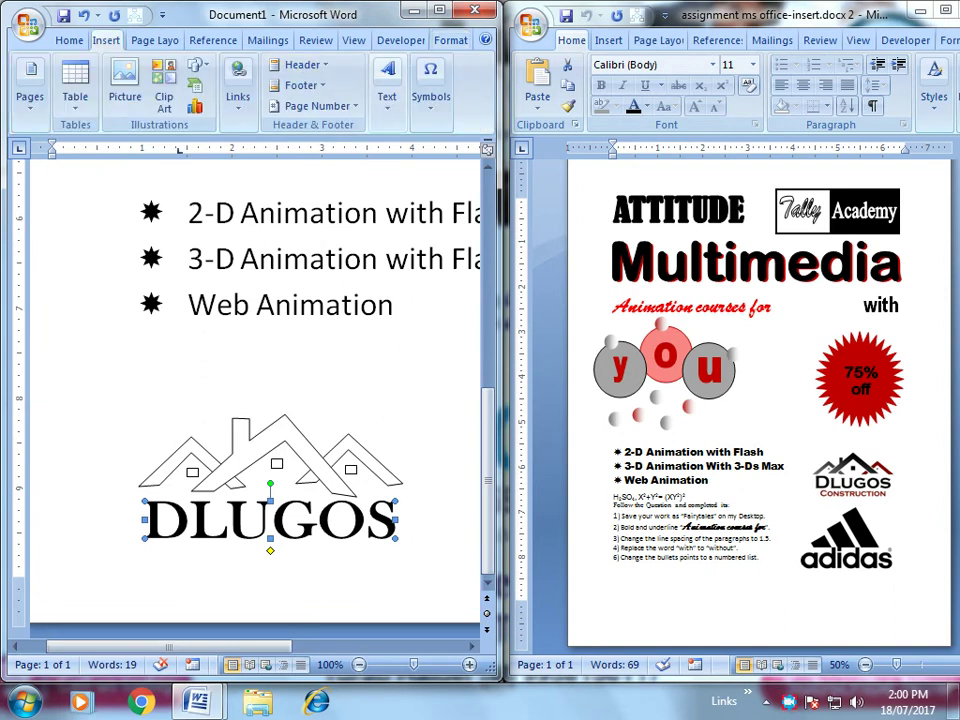
{"action": "left_click", "coordinate": [387, 85]}
{"action": "left_click", "coordinate": [474, 165]}
{"action": "left_click", "coordinate": [483, 221]}
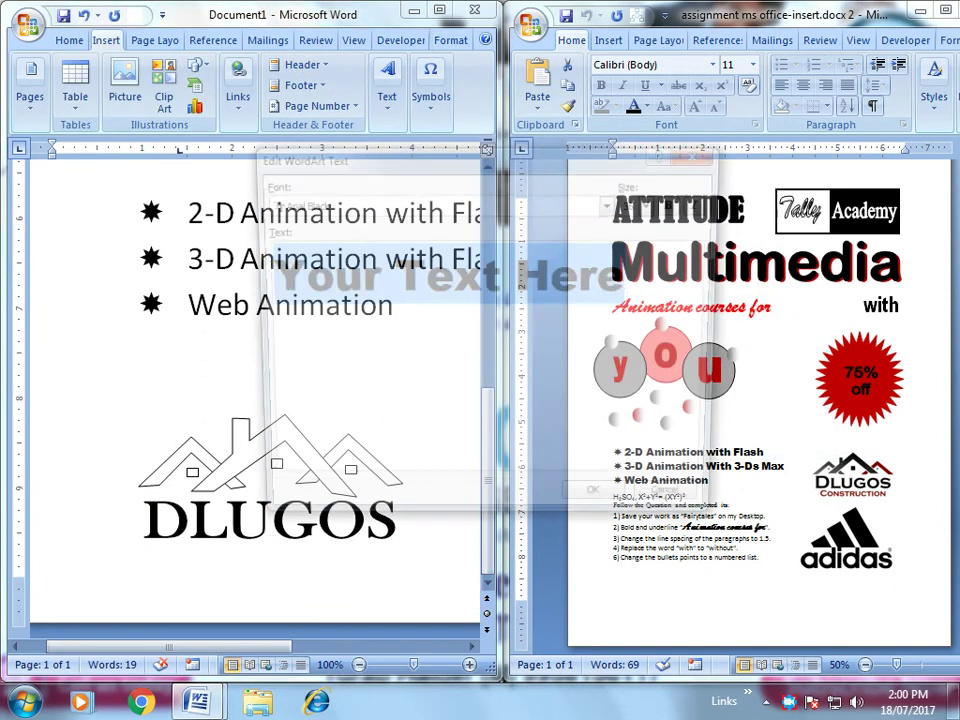
{"action": "type", "text": "Co"}
{"action": "key", "text": "BackSpace"}
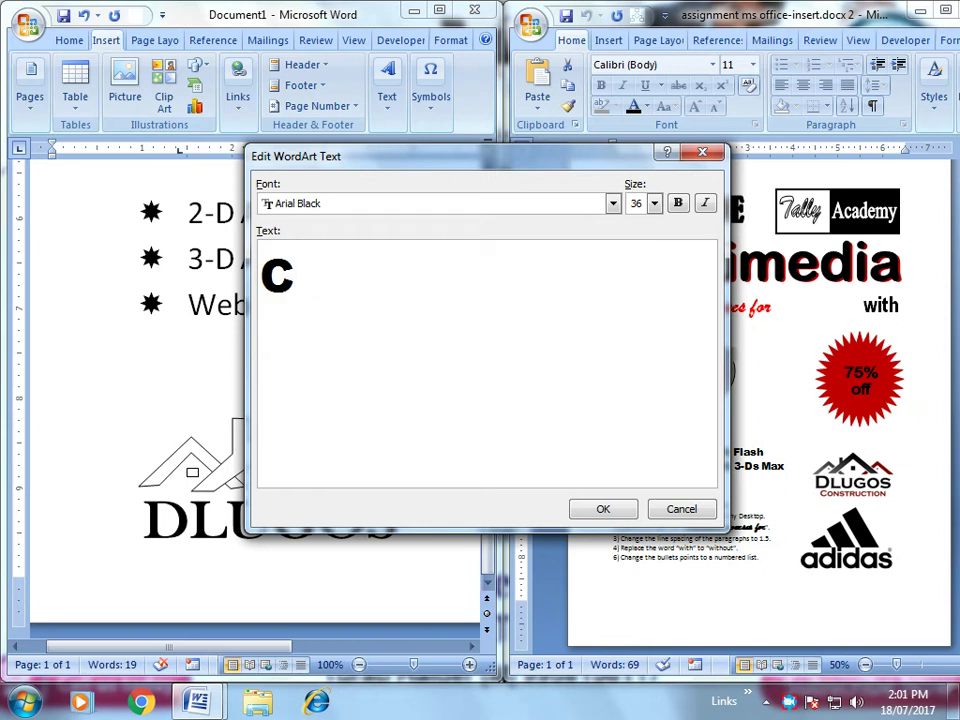
{"action": "type", "text": "ON"}
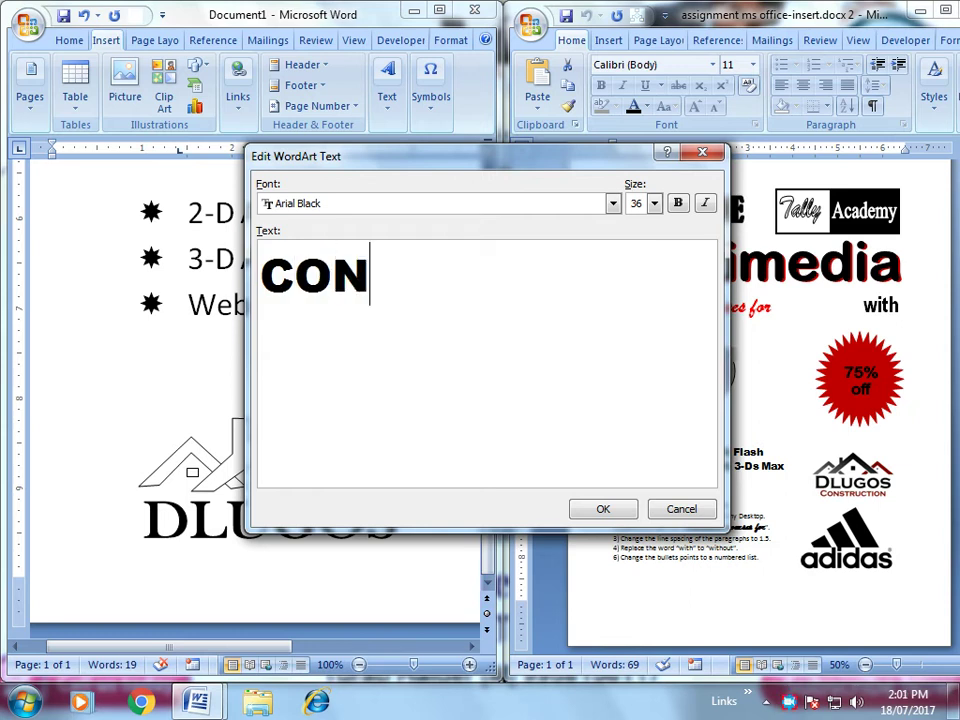
{"action": "type", "text": "ST"}
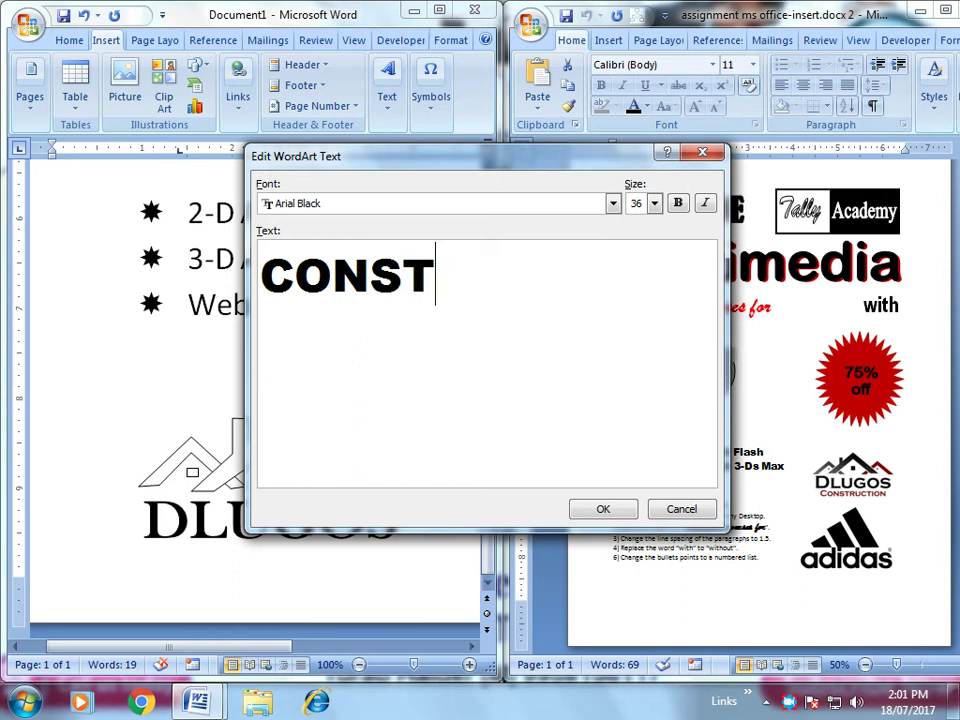
{"action": "type", "text": "R"}
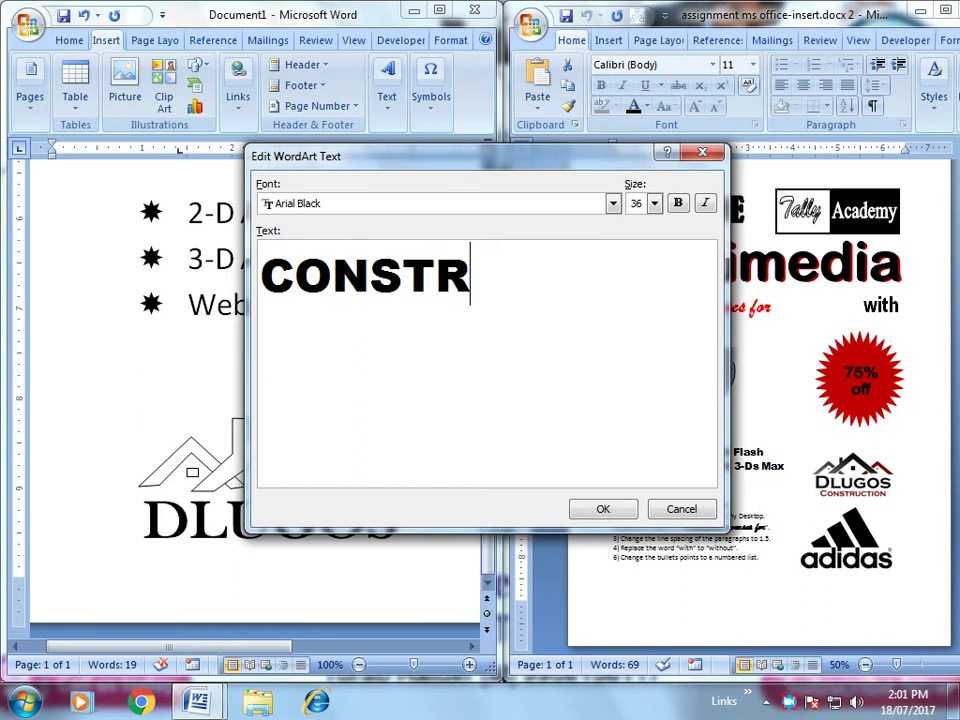
{"action": "type", "text": "UC"}
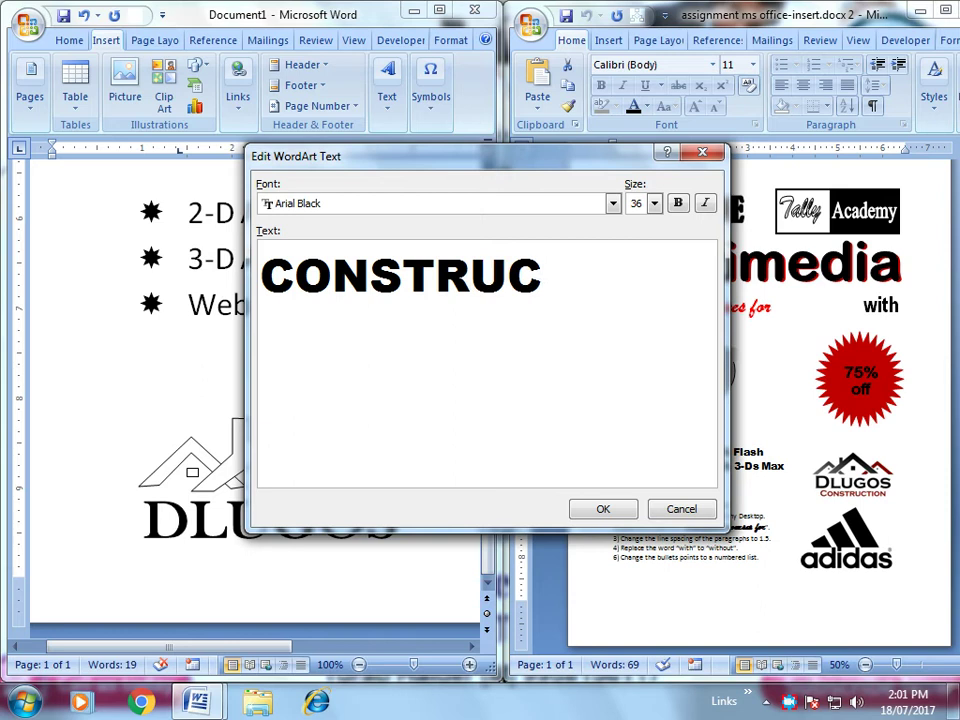
{"action": "type", "text": "TION"}
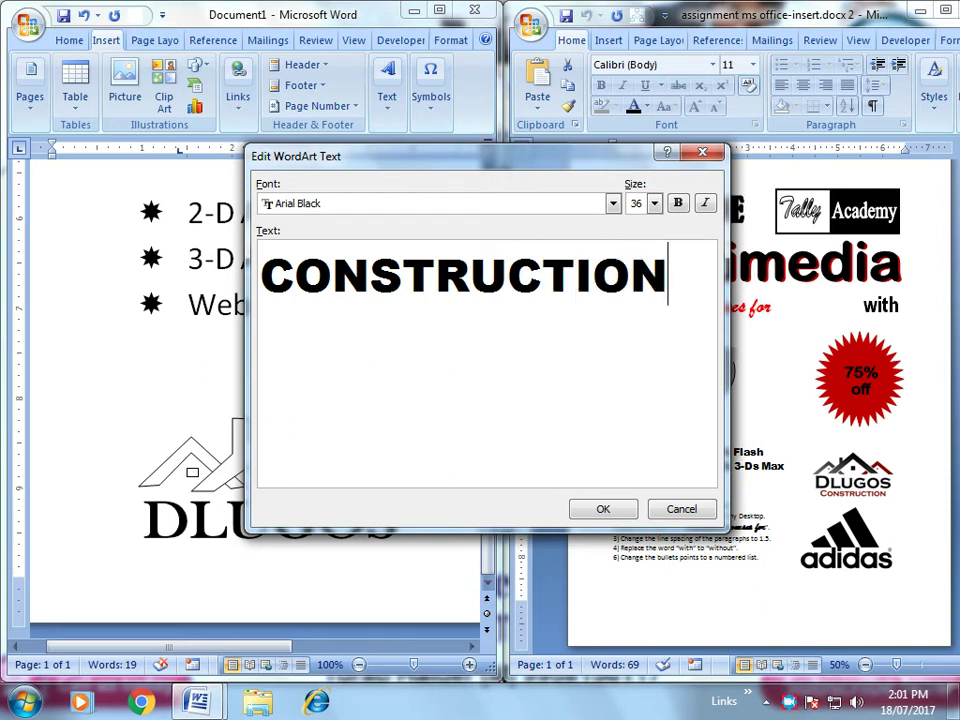
Step: Change the CONSTRUCTION font to Californian FB
{"action": "left_click", "coordinate": [613, 203]}
{"action": "scroll", "coordinate": [430, 260], "scroll_direction": "down", "scroll_amount": 2}
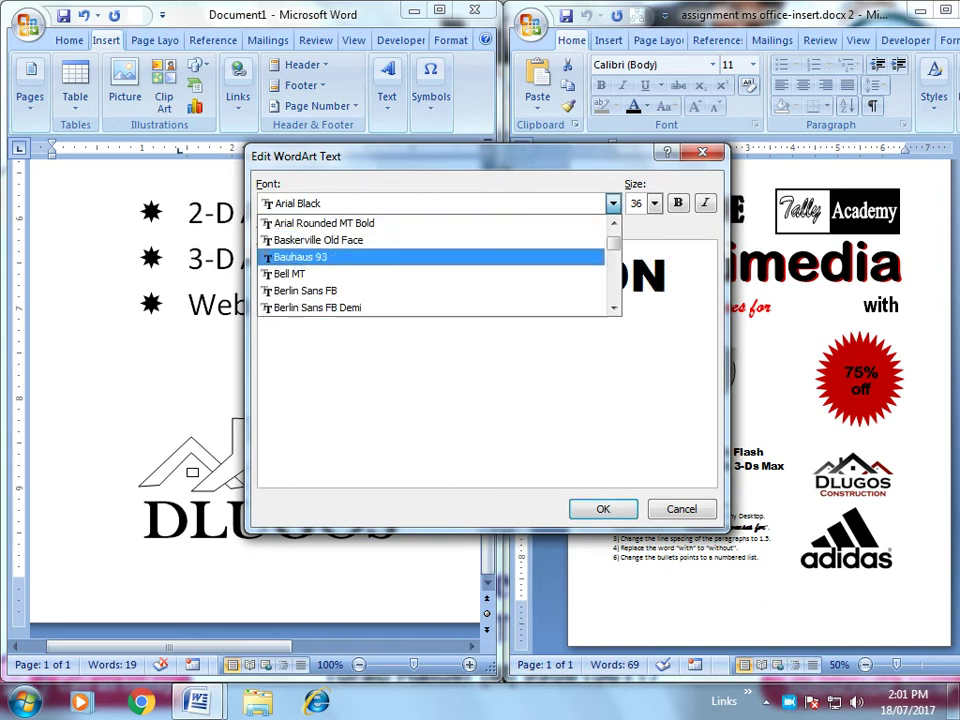
{"action": "scroll", "coordinate": [430, 260], "scroll_direction": "down", "scroll_amount": 2}
{"action": "scroll", "coordinate": [430, 260], "scroll_direction": "down", "scroll_amount": 2}
{"action": "key", "text": "Down"}
{"action": "key", "text": "Return"}
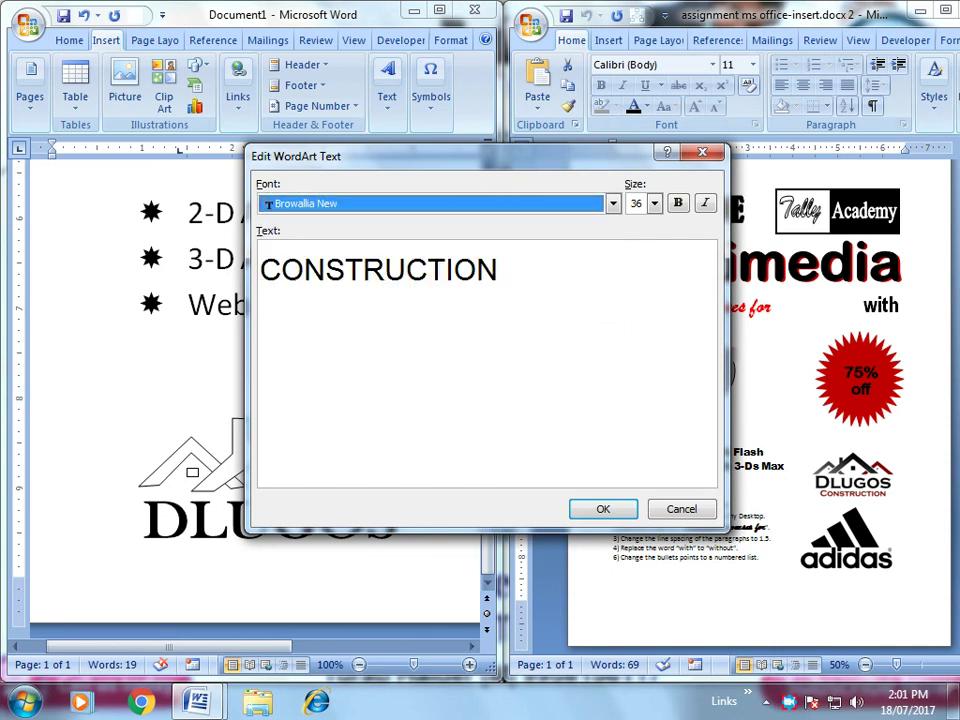
{"action": "key", "text": "Down"}
{"action": "key", "text": "Return"}
{"action": "key", "text": "Down"}
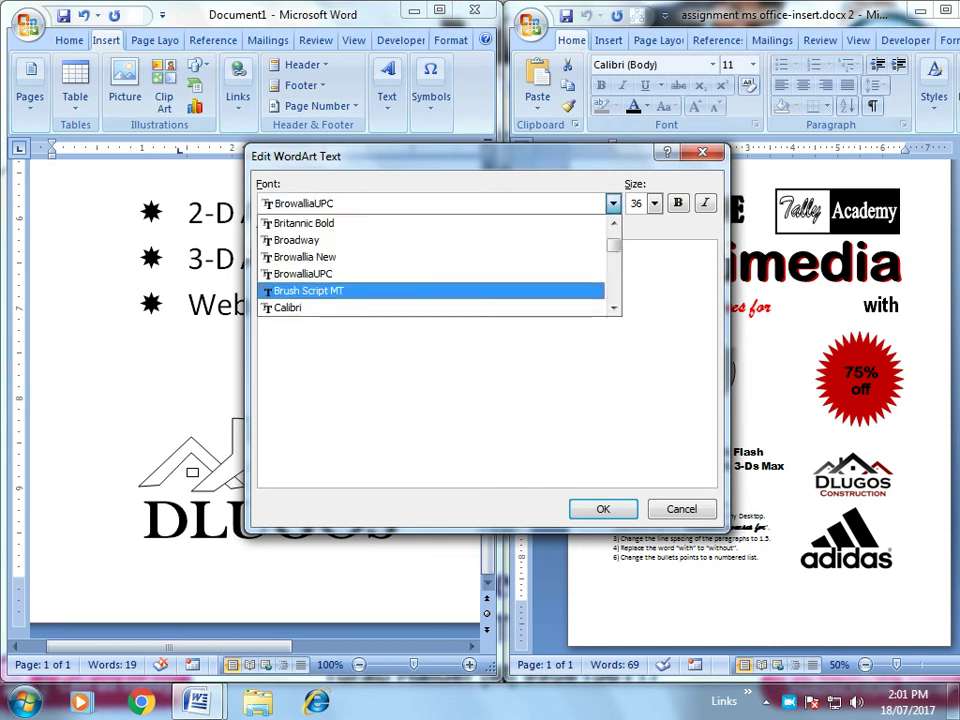
{"action": "key", "text": "Return"}
{"action": "key", "text": "Down"}
{"action": "key", "text": "Return"}
{"action": "key", "text": "Down"}
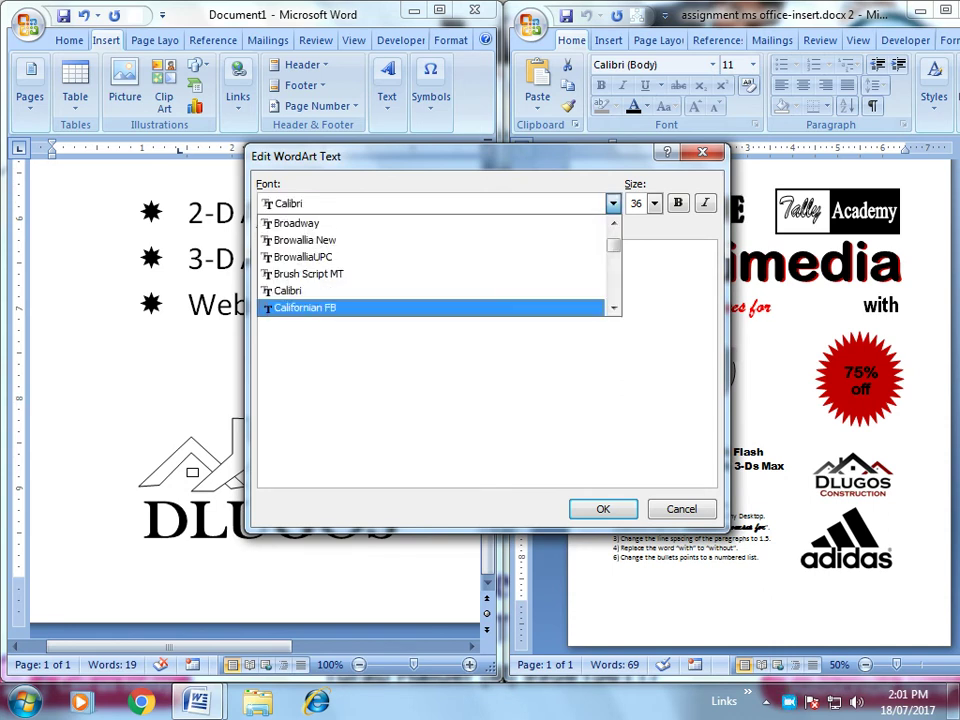
{"action": "key", "text": "Return"}
{"action": "key", "text": "Return"}
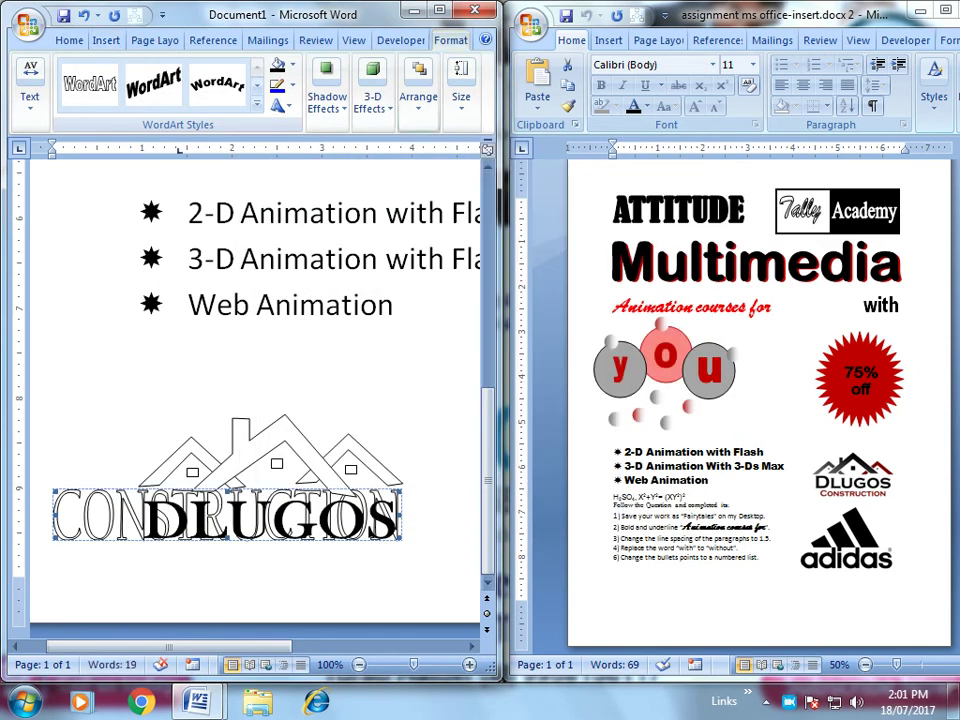
Step: Set the CONSTRUCTION WordArt's text wrapping to In Front of Text
{"action": "left_click", "coordinate": [418, 90]}
{"action": "left_click", "coordinate": [560, 175]}
{"action": "left_click", "coordinate": [592, 272]}
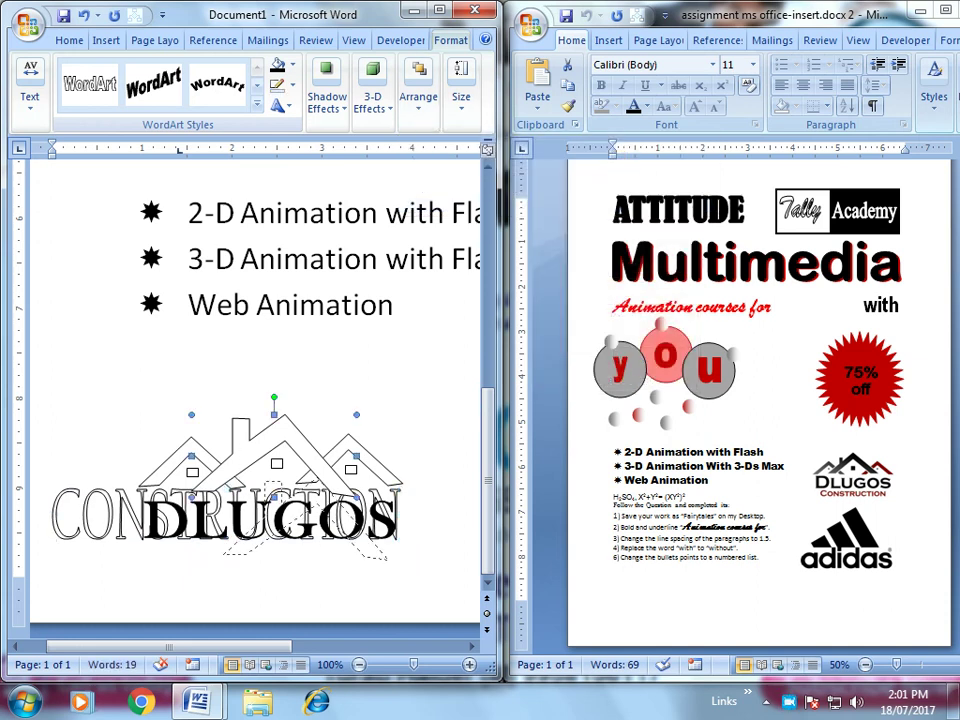
{"action": "left_click", "coordinate": [229, 440]}
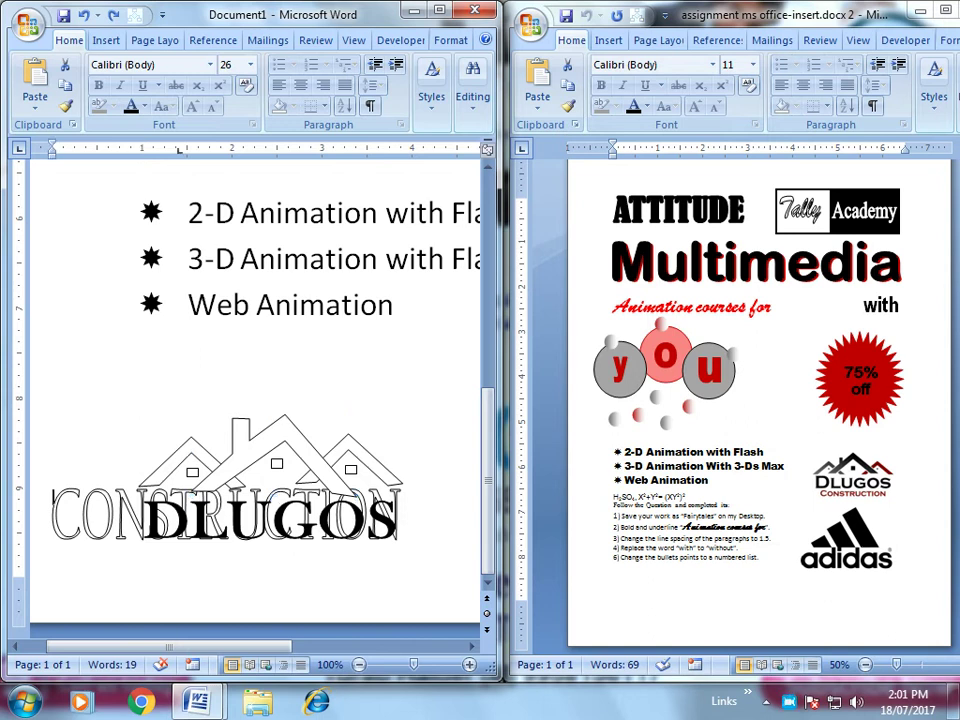
{"action": "left_click", "coordinate": [75, 515]}
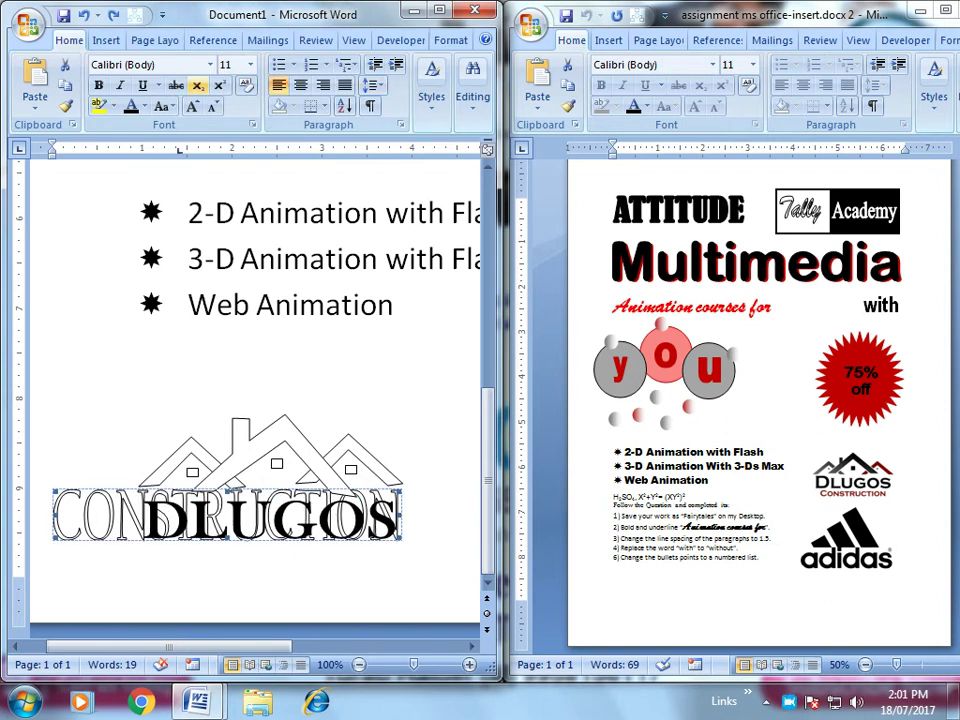
{"action": "left_click", "coordinate": [450, 40]}
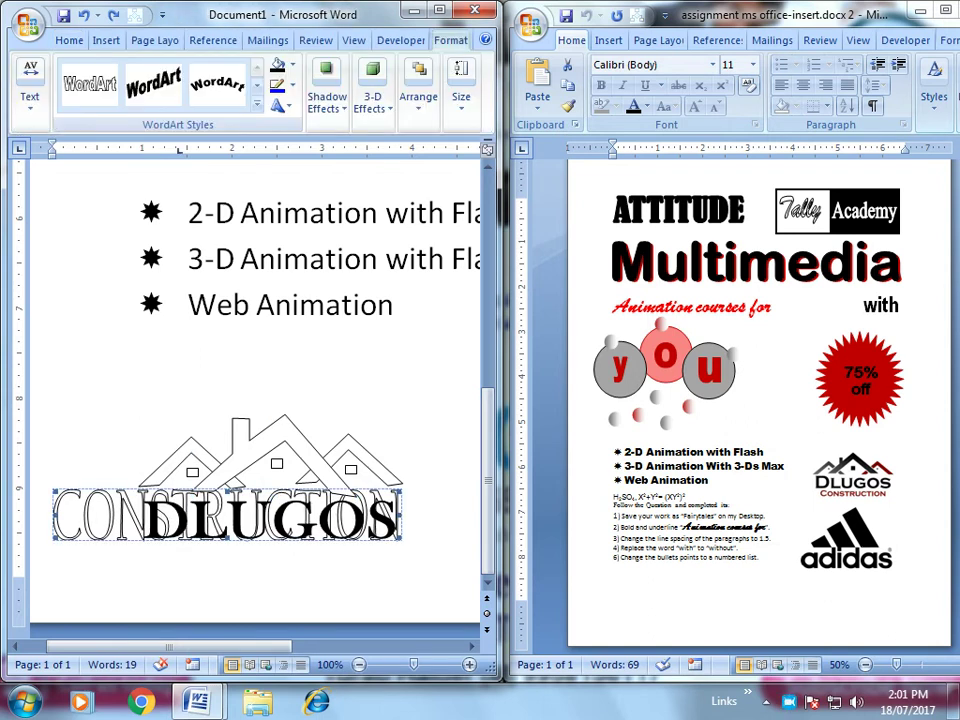
{"action": "left_click", "coordinate": [418, 96]}
{"action": "left_click", "coordinate": [560, 170]}
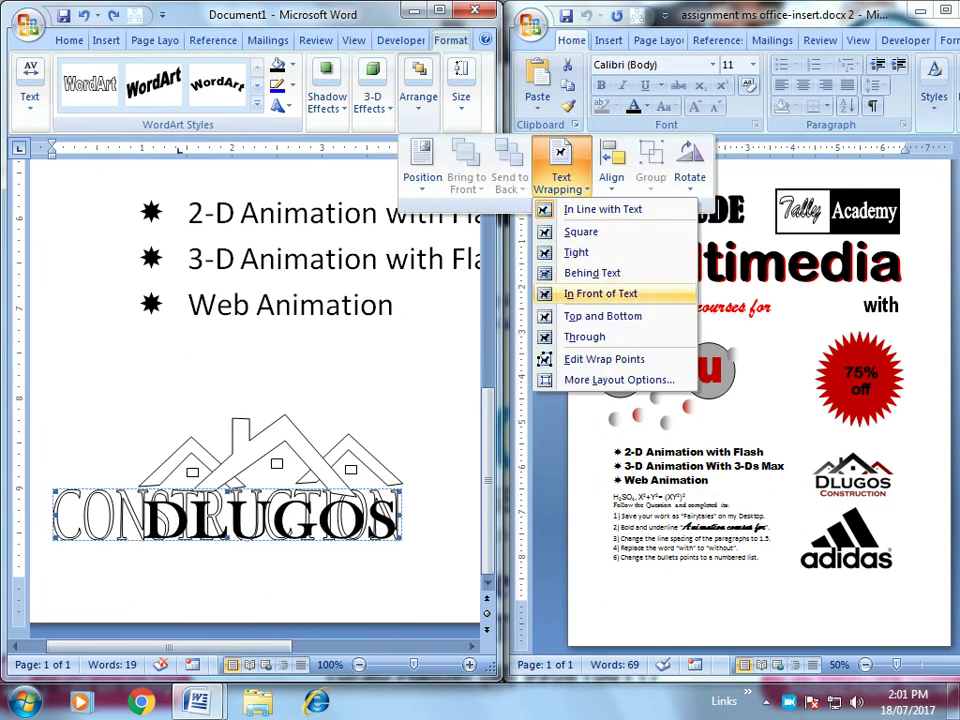
{"action": "left_click", "coordinate": [600, 293]}
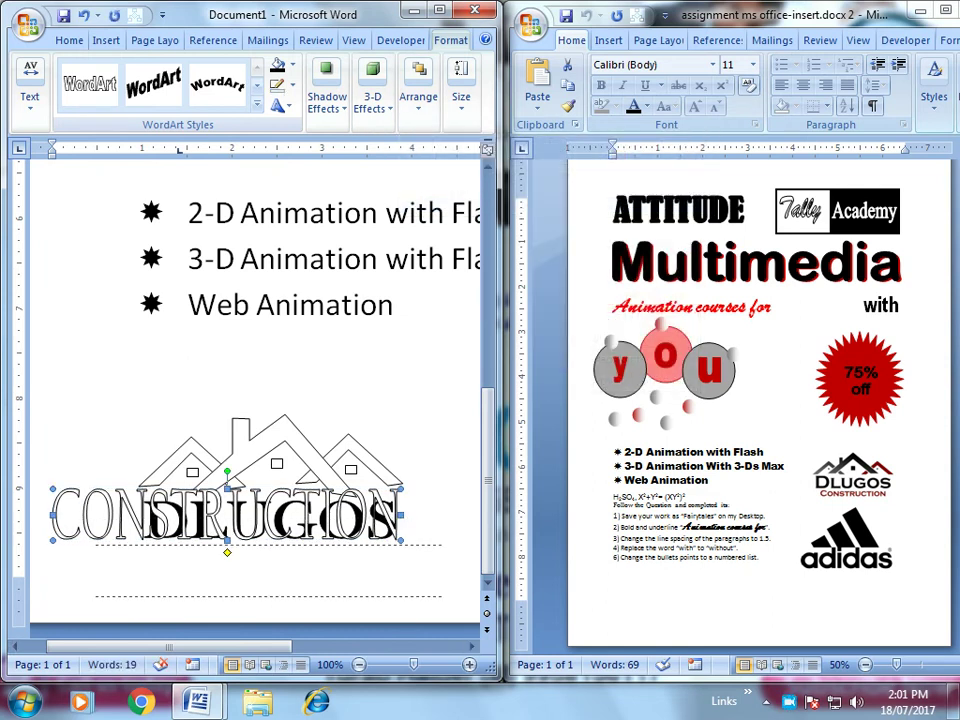
Step: Shrink CONSTRUCTION to fit under DLUGOS and fill it dark red
{"action": "left_click_drag", "start_coordinate": [230, 515], "coordinate": [273, 570]}
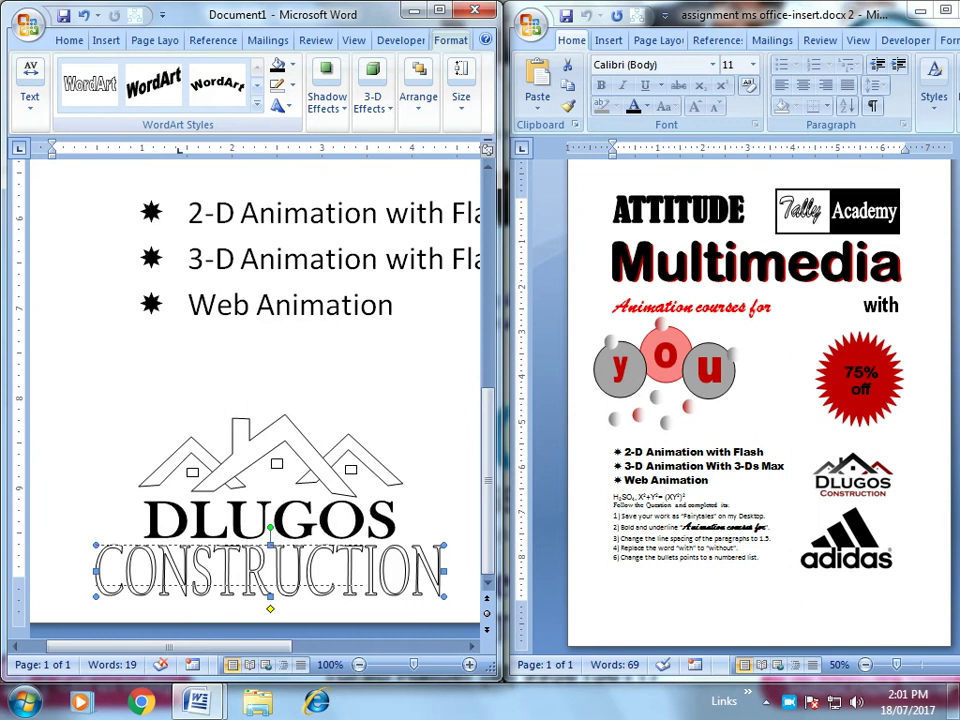
{"action": "mouse_move", "coordinate": [443, 597]}
{"action": "left_mouse_down"}
{"action": "mouse_move", "coordinate": [297, 575]}
{"action": "mouse_move", "coordinate": [374, 560]}
{"action": "left_mouse_up"}
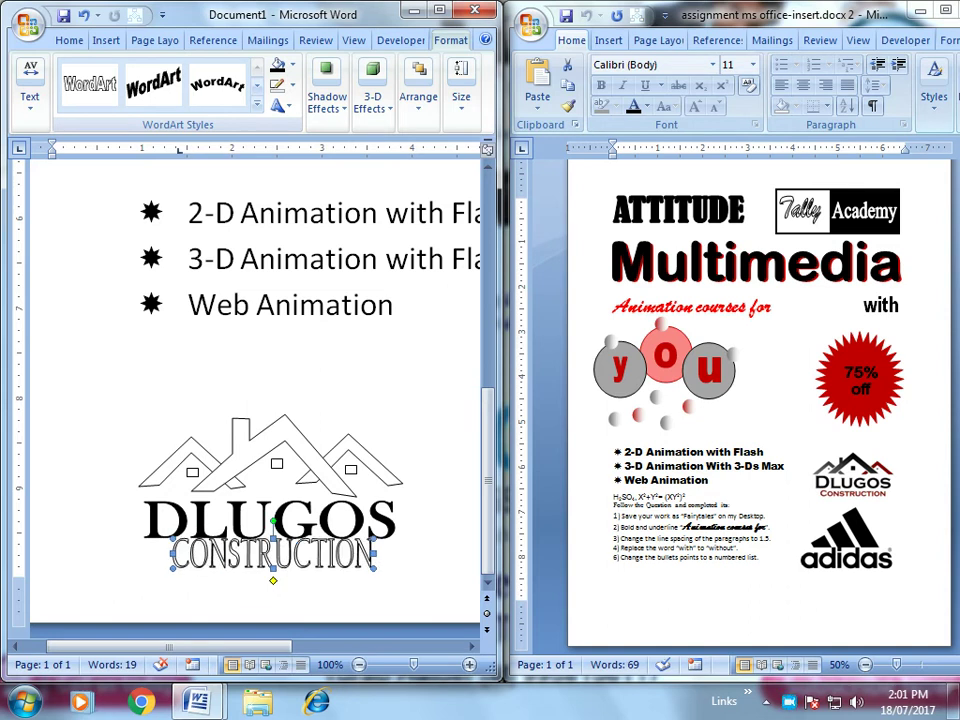
{"action": "left_click_drag", "start_coordinate": [273, 555], "coordinate": [270, 558]}
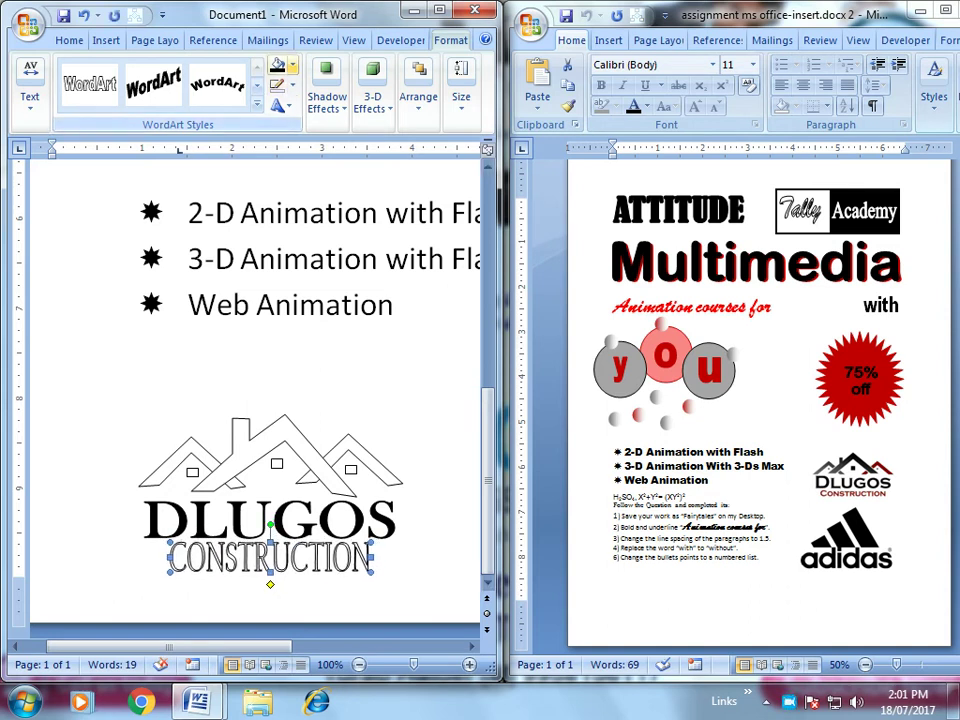
{"action": "left_click", "coordinate": [293, 65]}
{"action": "left_click", "coordinate": [273, 200]}
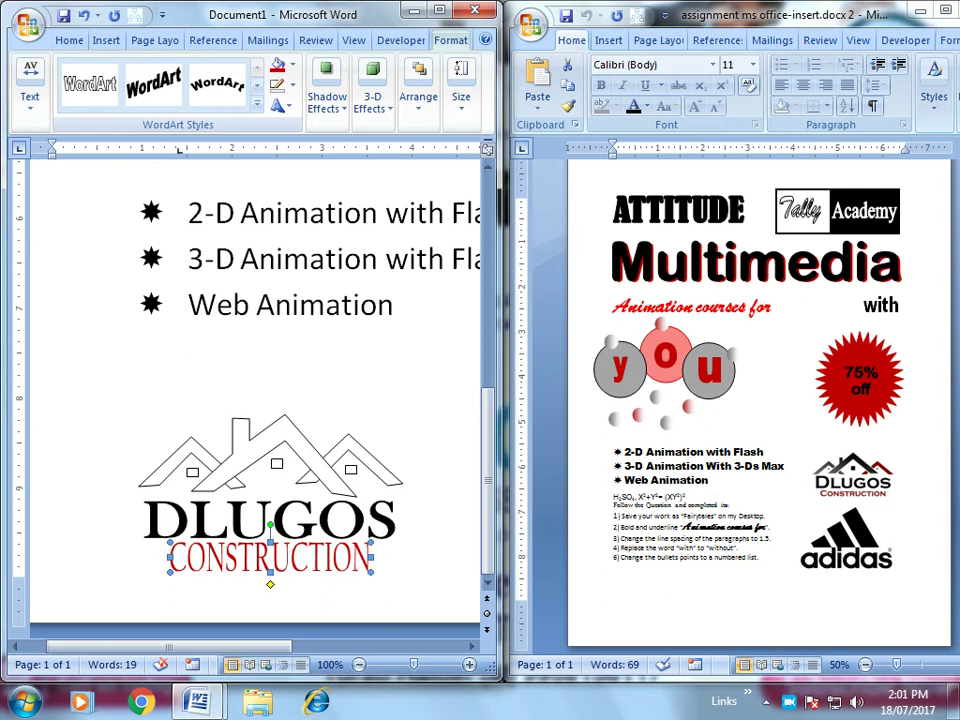
{"action": "left_click_drag", "start_coordinate": [270, 572], "coordinate": [270, 556]}
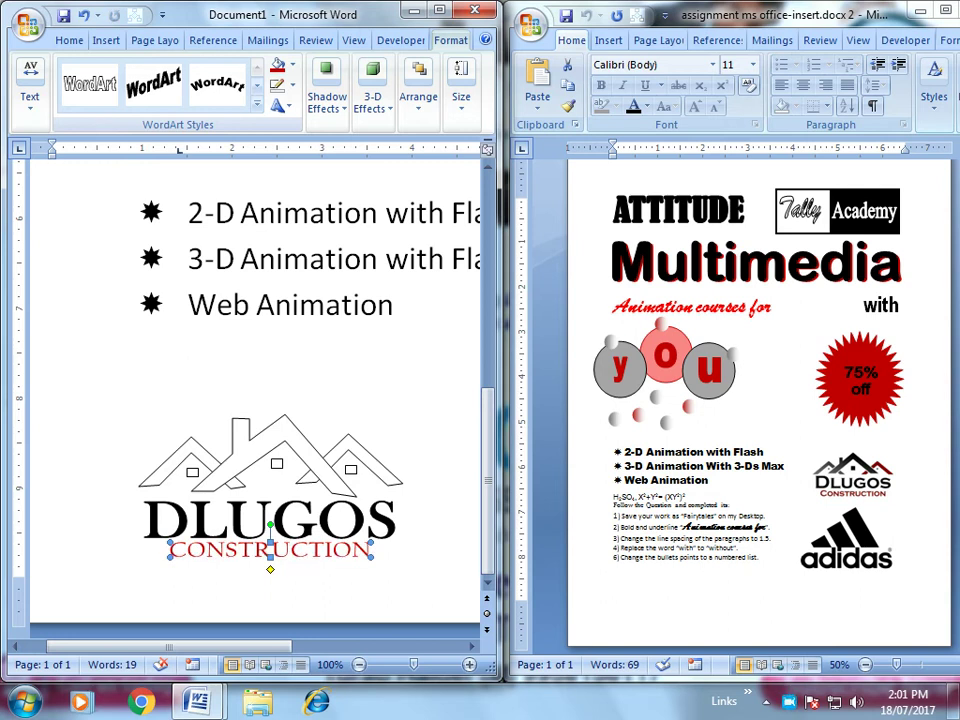
{"action": "left_click", "coordinate": [203, 400]}
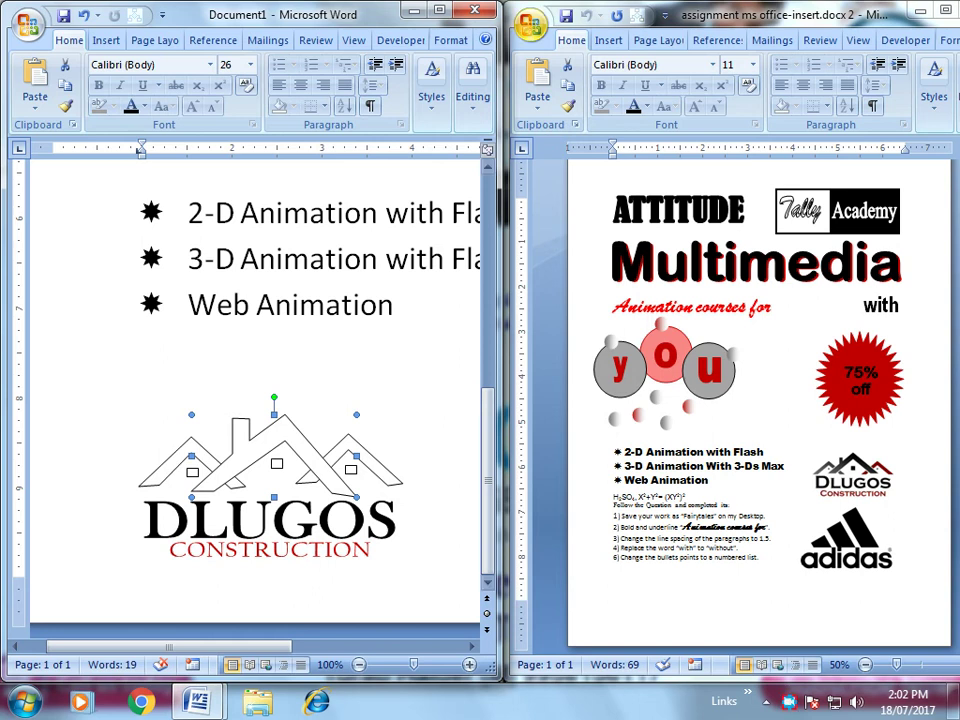
{"action": "left_click", "coordinate": [437, 9]}
Step: Select the three outlined circles on the poster
{"action": "scroll", "coordinate": [480, 400], "scroll_direction": "up", "scroll_amount": 8}
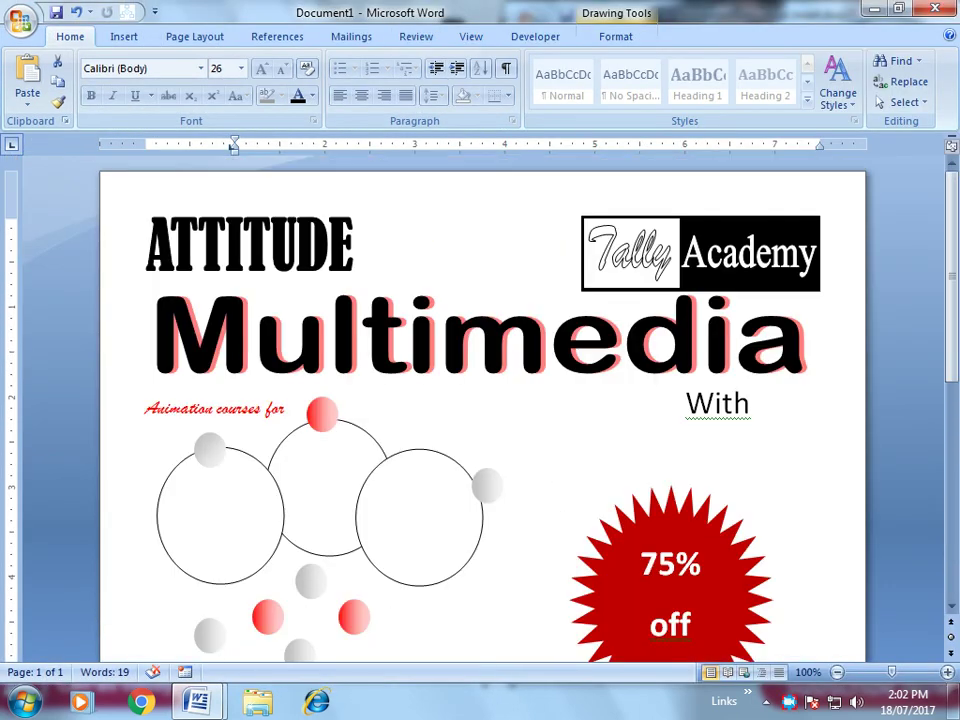
{"action": "scroll", "coordinate": [480, 400], "scroll_direction": "down", "scroll_amount": 6, "text": "ctrl"}
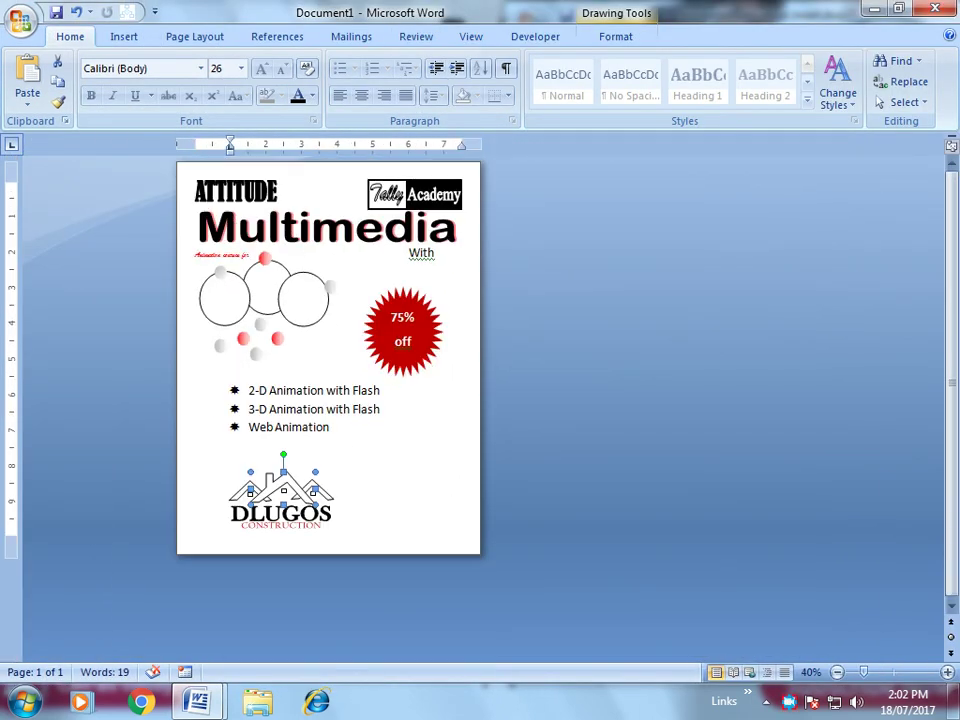
{"action": "scroll", "coordinate": [480, 400], "scroll_direction": "up", "scroll_amount": 2, "text": "ctrl"}
{"action": "scroll", "coordinate": [480, 400], "scroll_direction": "up", "scroll_amount": 1, "text": "ctrl"}
{"action": "scroll", "coordinate": [480, 400], "scroll_direction": "up", "scroll_amount": 1, "text": "ctrl"}
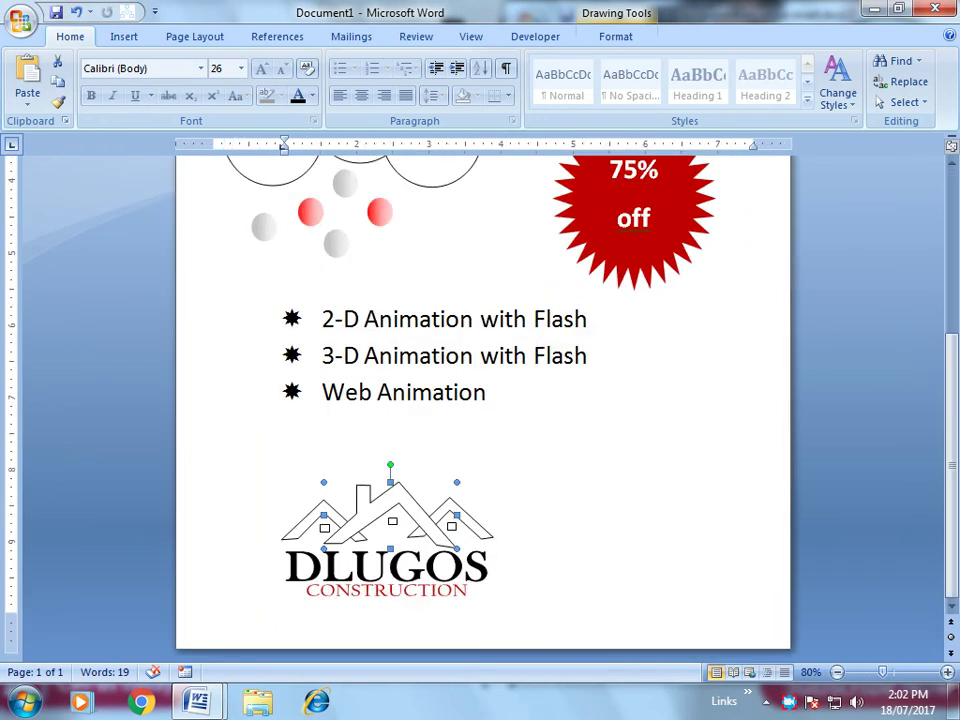
{"action": "scroll", "coordinate": [480, 400], "scroll_direction": "up", "scroll_amount": 3}
{"action": "scroll", "coordinate": [480, 400], "scroll_direction": "up", "scroll_amount": 2}
{"action": "left_click", "coordinate": [222, 385]}
{"action": "left_click", "coordinate": [360, 418], "text": "shift"}
{"action": "left_click", "coordinate": [483, 388], "text": "shift"}
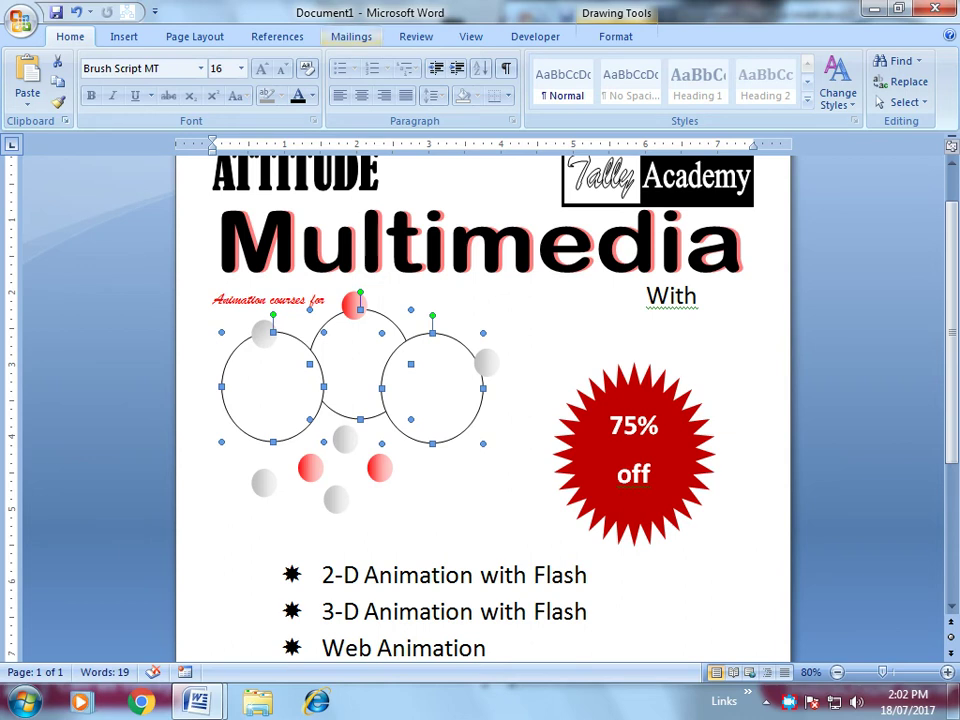
Step: Give the three circles a gray shape fill
{"action": "left_click", "coordinate": [615, 36]}
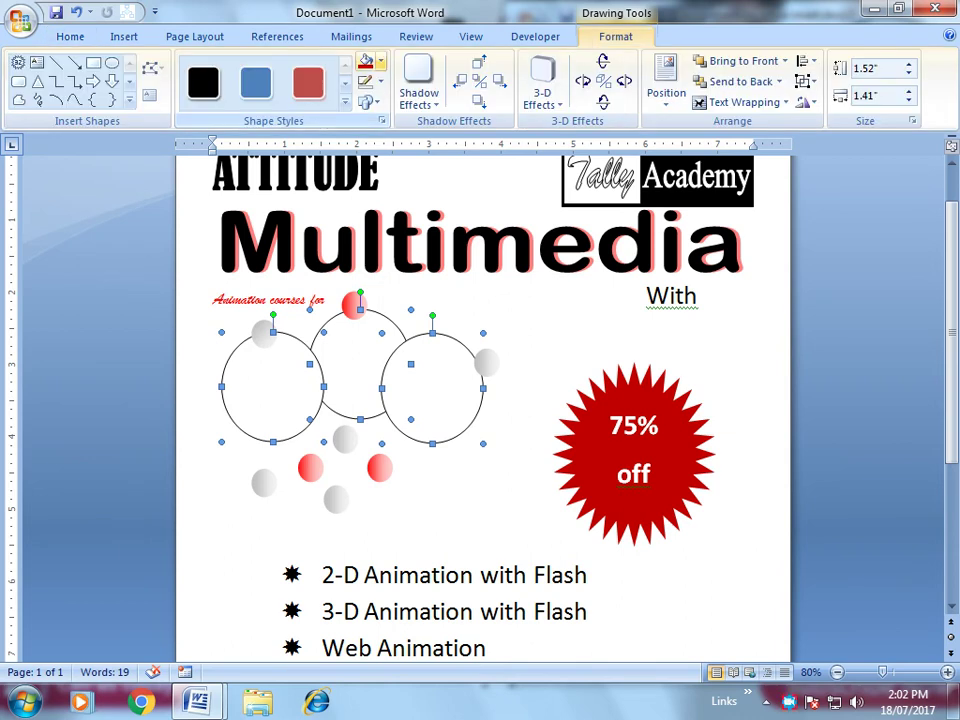
{"action": "left_click", "coordinate": [381, 62]}
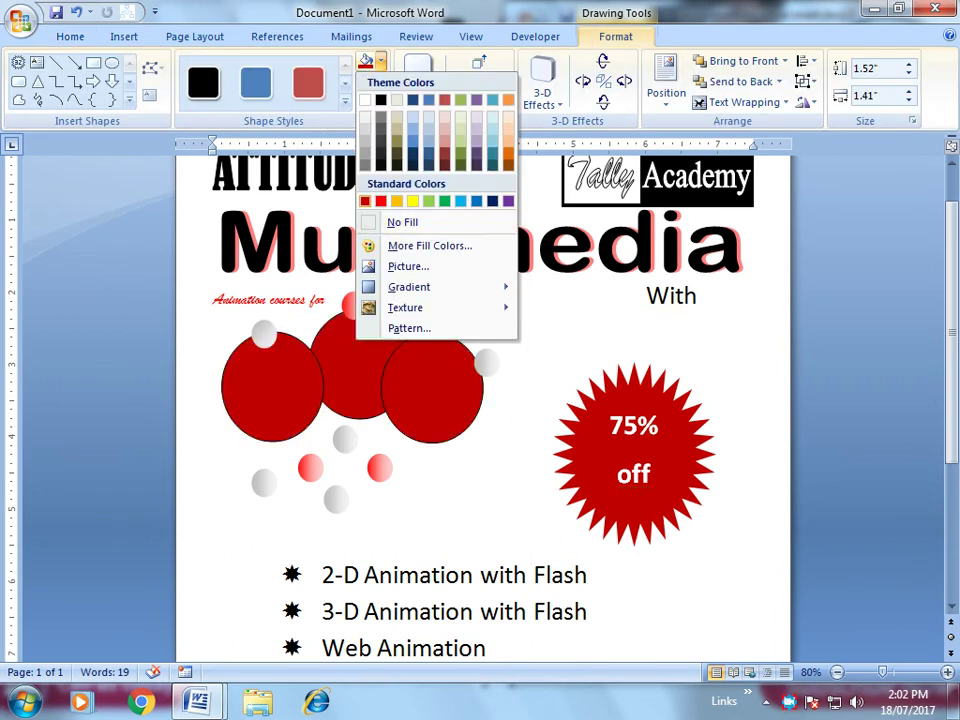
{"action": "left_click", "coordinate": [364, 201]}
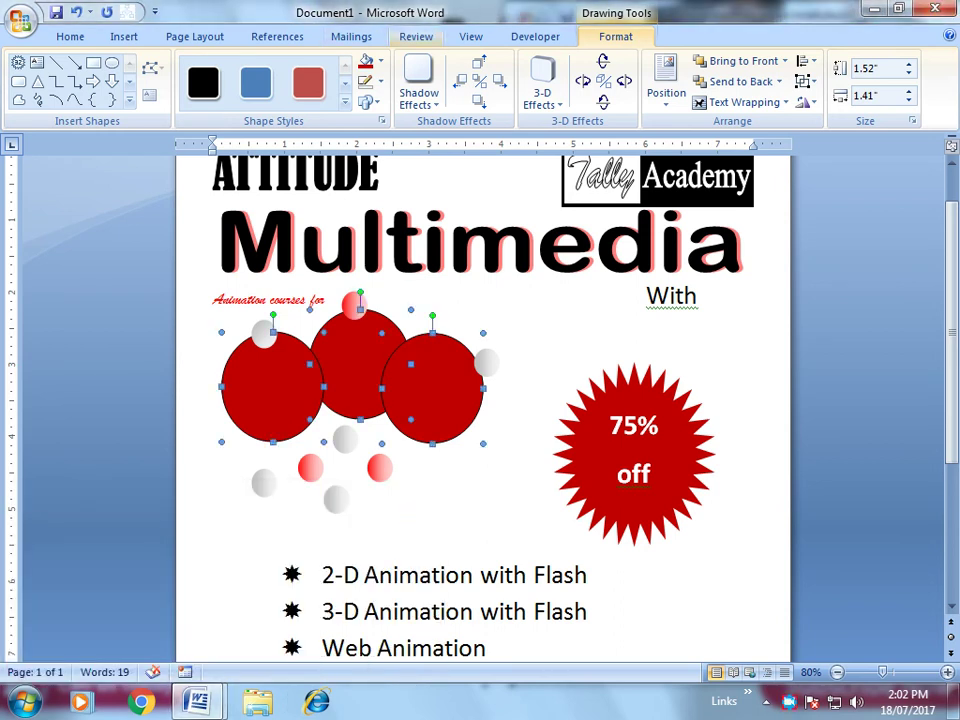
{"action": "left_click", "coordinate": [381, 61]}
{"action": "left_click", "coordinate": [375, 137]}
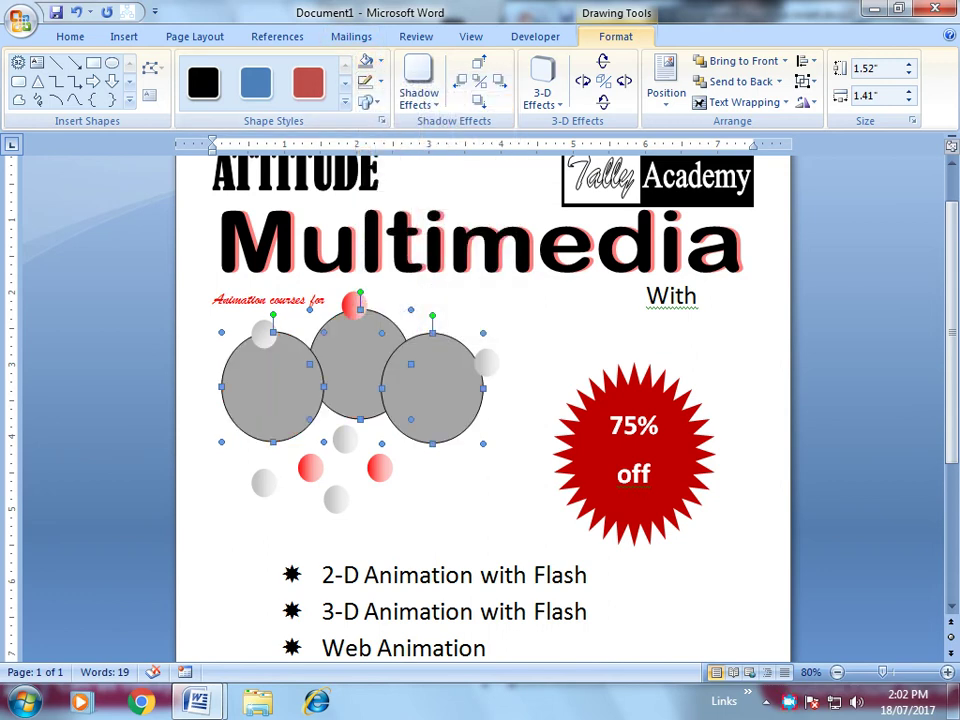
{"action": "left_click", "coordinate": [160, 256]}
{"action": "left_click", "coordinate": [124, 36]}
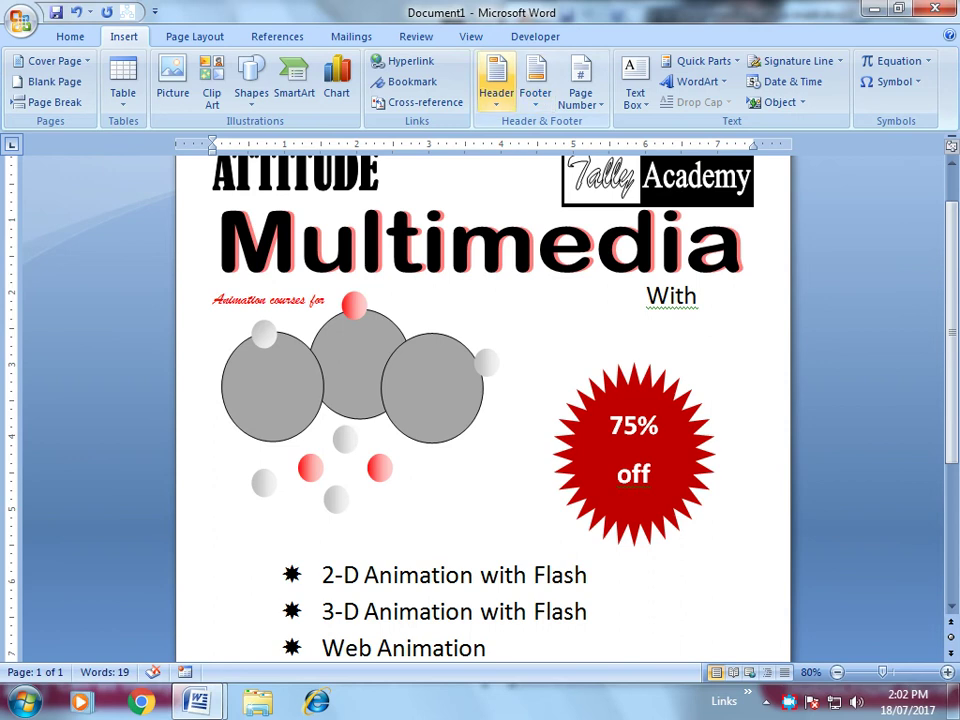
Step: Insert a WordArt 'Y' set In Front of Text and place it on the left gray circle
{"action": "left_click", "coordinate": [692, 81]}
{"action": "key", "text": "Escape"}
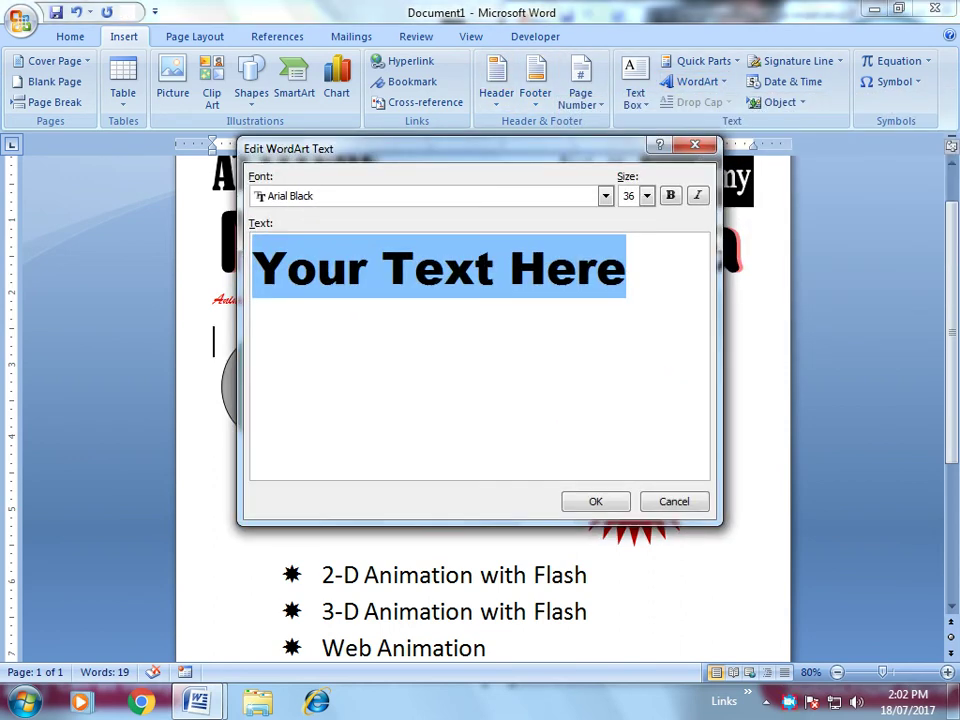
{"action": "type", "text": "Y"}
{"action": "key", "text": "Return"}
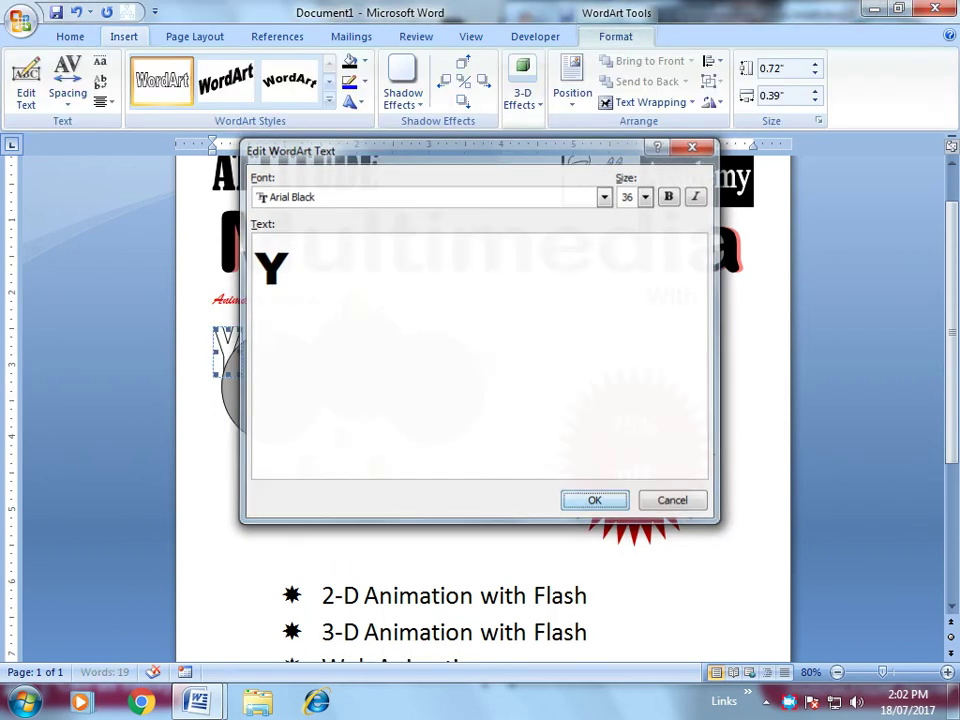
{"action": "left_click", "coordinate": [650, 102]}
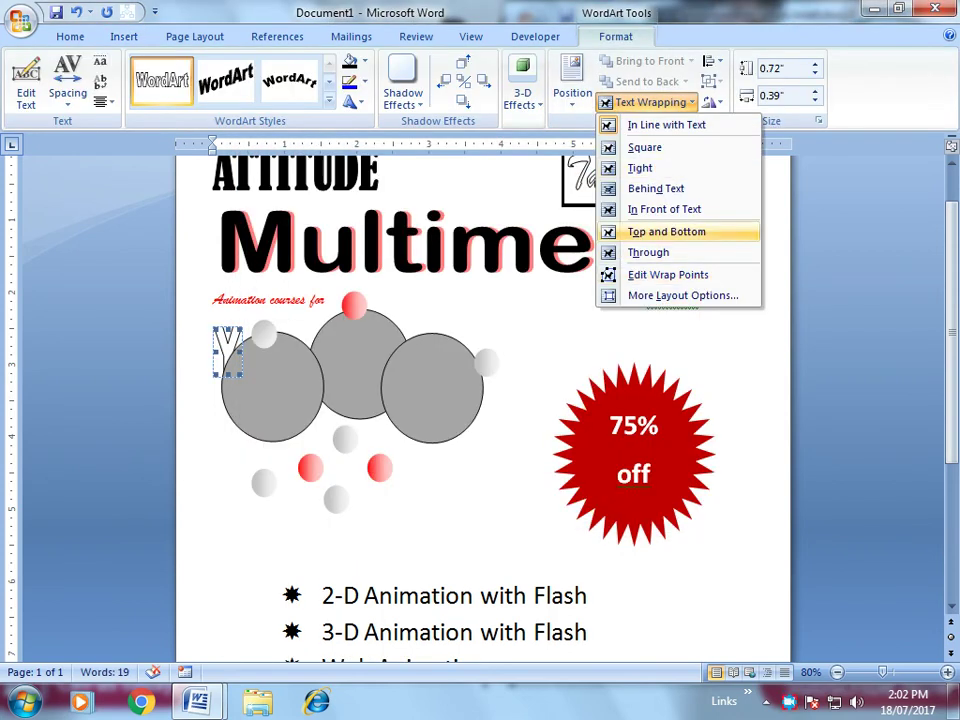
{"action": "left_click", "coordinate": [665, 209]}
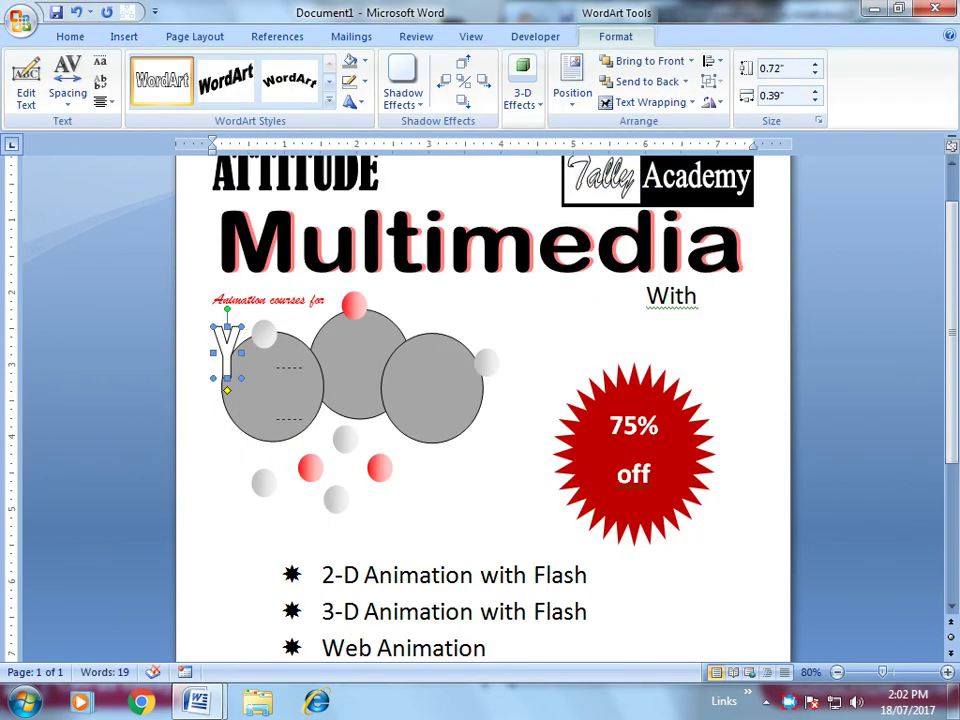
{"action": "mouse_move", "coordinate": [227, 352]}
{"action": "left_mouse_down"}
{"action": "mouse_move", "coordinate": [272, 388]}
{"action": "mouse_move", "coordinate": [354, 372]}
{"action": "left_mouse_up"}
Step: Duplicate the Y WordArt and change the copy to 'O' for the middle circle
{"action": "key", "text": "ctrl+d"}
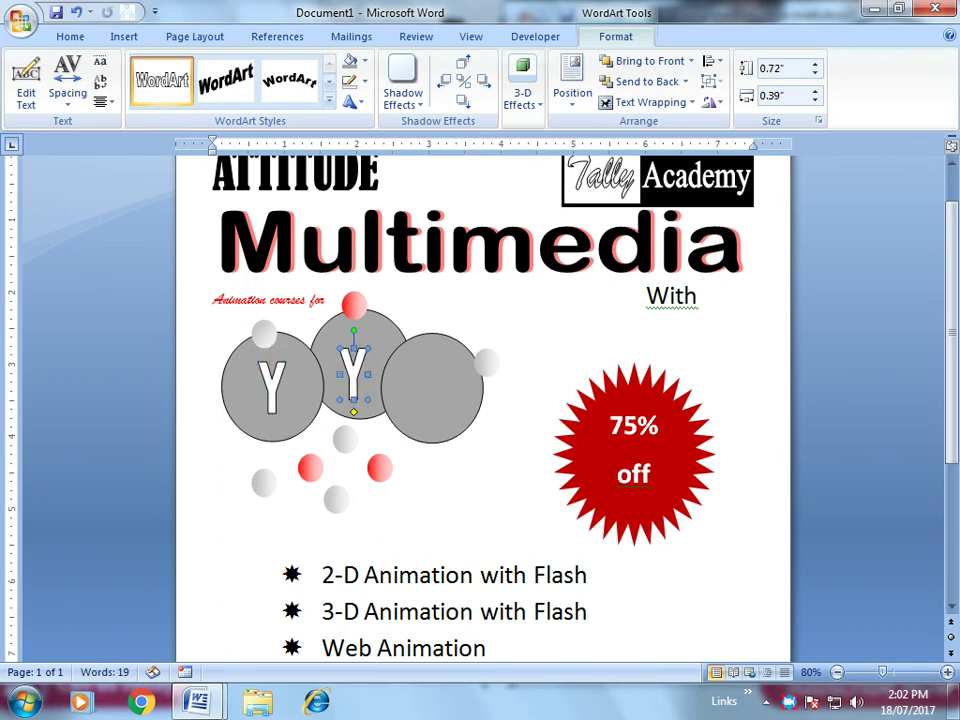
{"action": "left_click", "coordinate": [26, 80]}
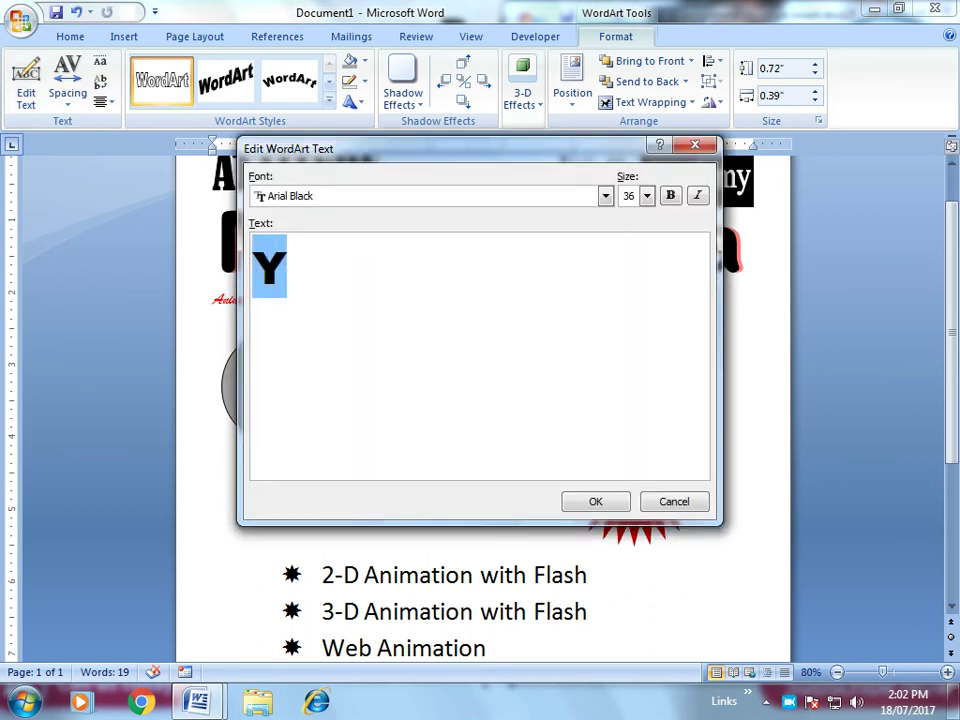
{"action": "type", "text": "o"}
{"action": "key", "text": "BackSpace"}
{"action": "type", "text": "o"}
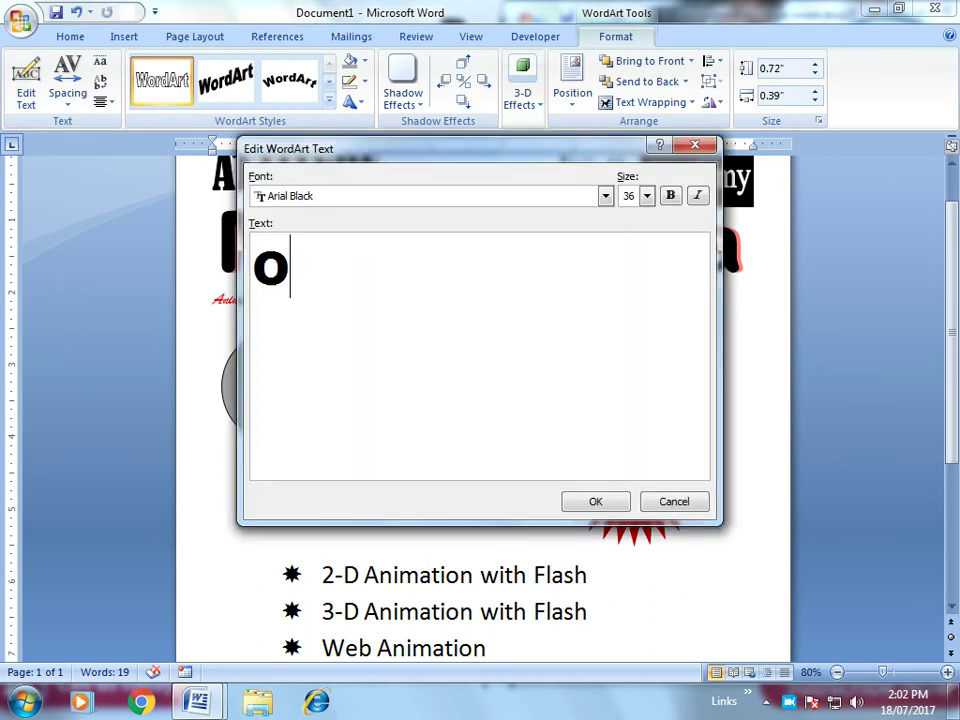
{"action": "left_click", "coordinate": [595, 501]}
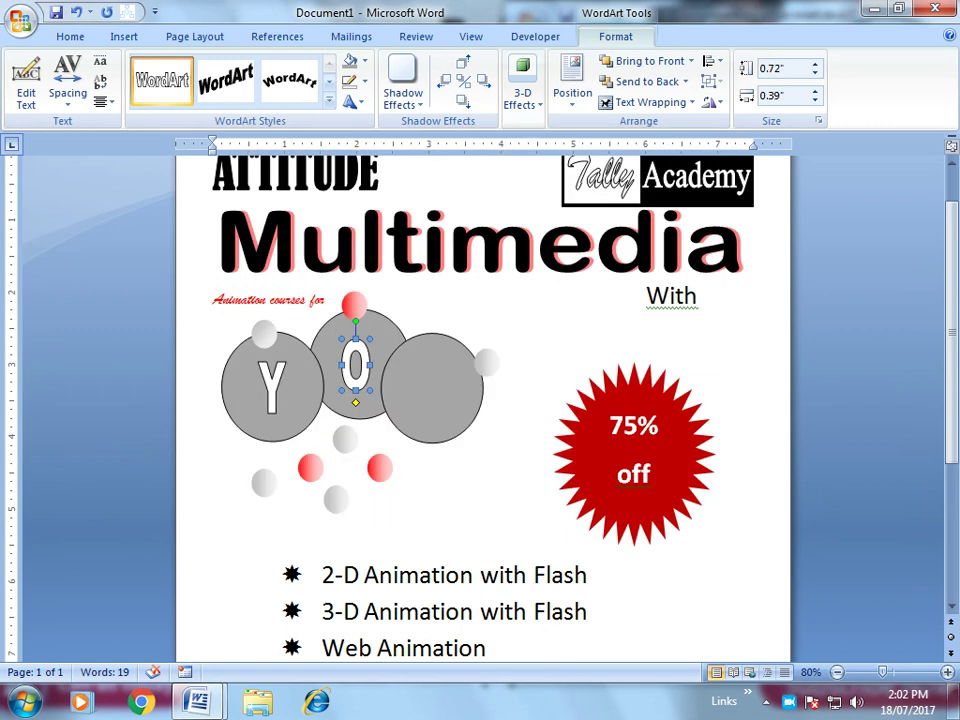
Step: Duplicate the O WordArt and change it to 'U' for the right circle
{"action": "key", "text": "ctrl+v"}
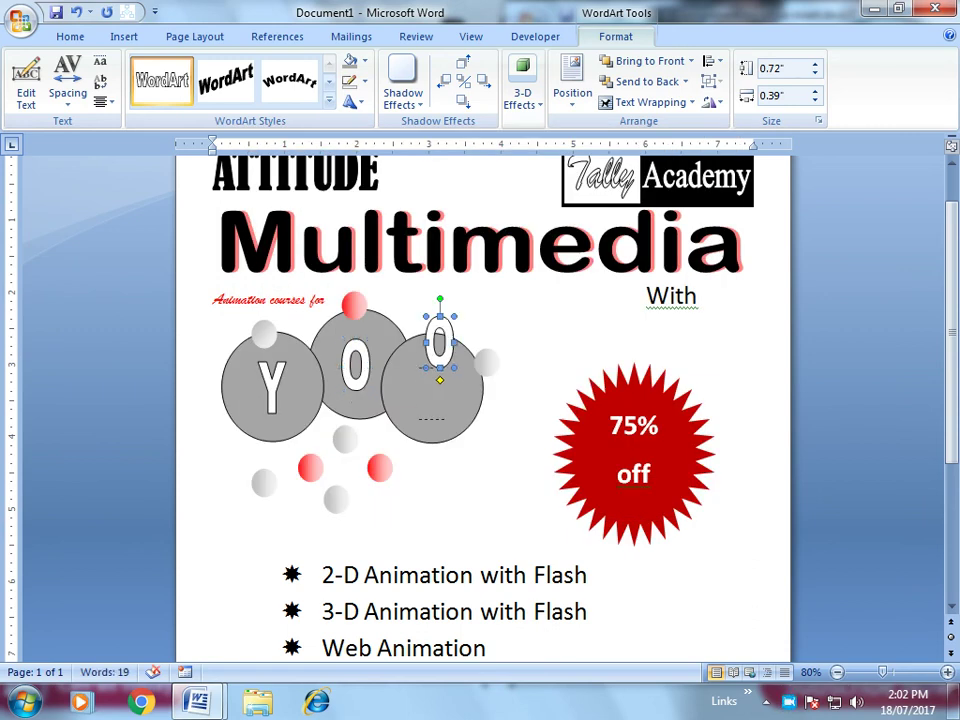
{"action": "left_click", "coordinate": [26, 80]}
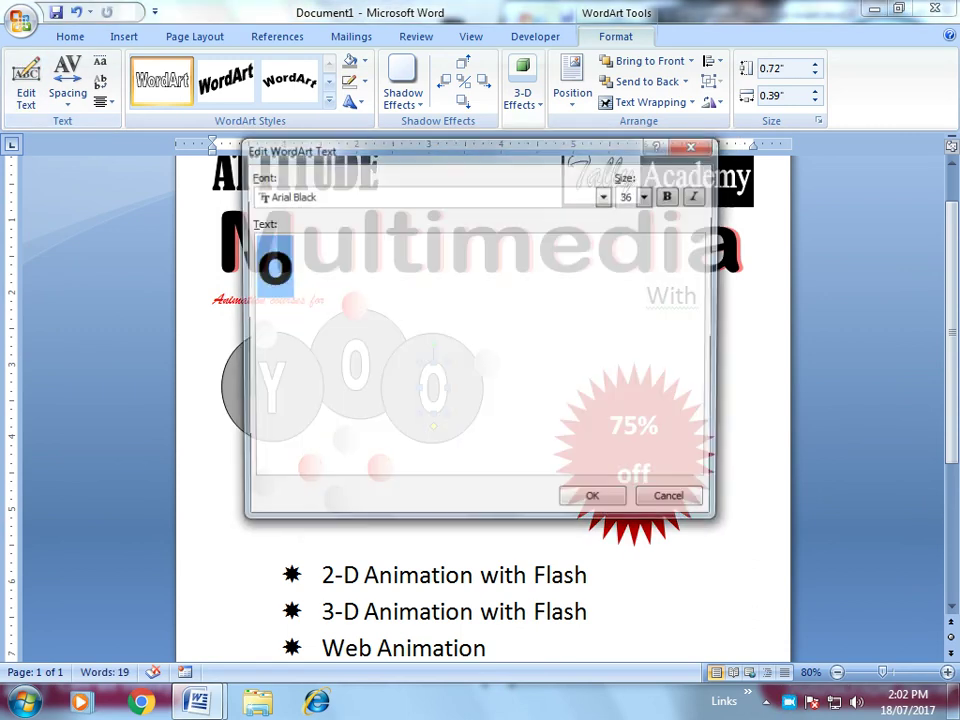
{"action": "type", "text": "U"}
{"action": "left_click", "coordinate": [595, 501]}
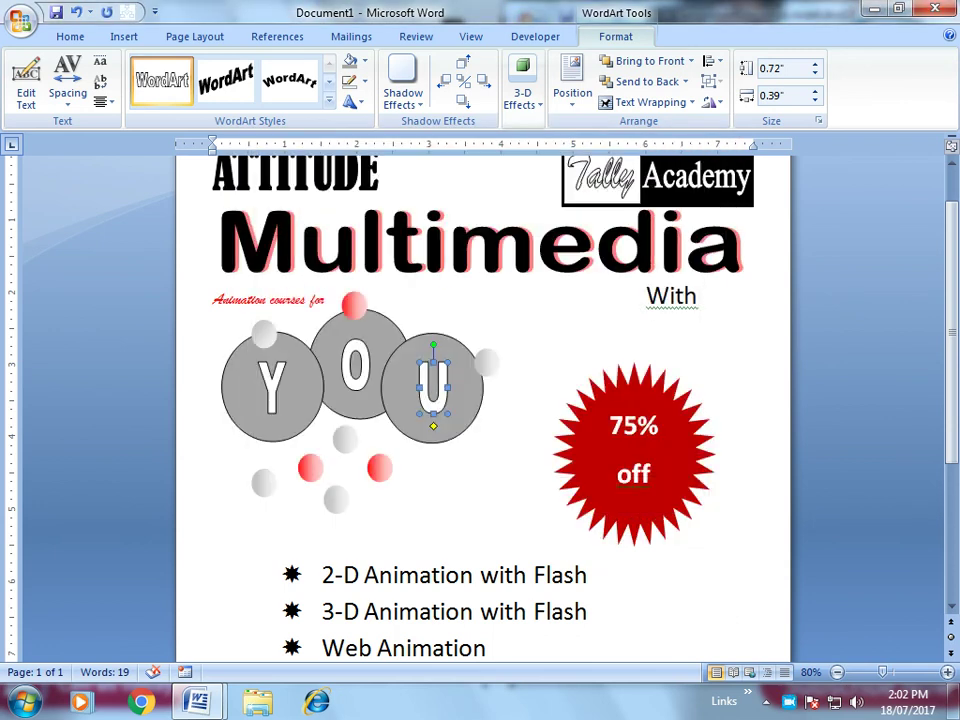
{"action": "scroll", "coordinate": [480, 400], "scroll_direction": "down", "scroll_amount": 5}
{"action": "scroll", "coordinate": [480, 400], "scroll_direction": "down", "scroll_amount": 1}
{"action": "scroll", "coordinate": [480, 400], "scroll_direction": "up", "scroll_amount": 5}
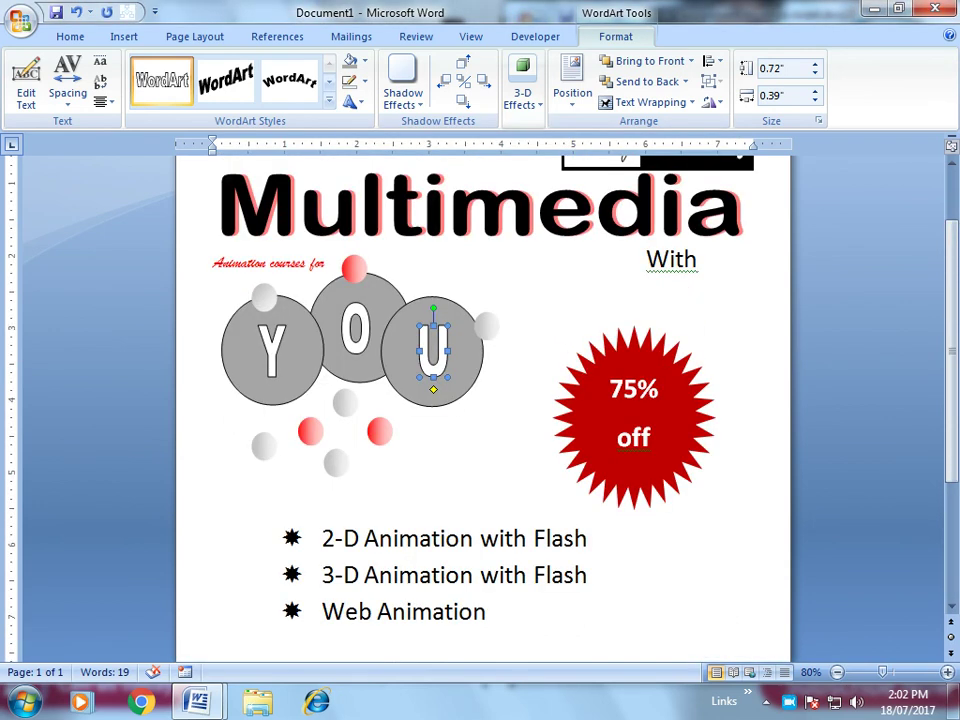
{"action": "scroll", "coordinate": [480, 400], "scroll_direction": "up", "scroll_amount": 2}
{"action": "scroll", "coordinate": [480, 400], "scroll_direction": "down", "scroll_amount": 5}
{"action": "scroll", "coordinate": [480, 400], "scroll_direction": "down", "scroll_amount": 2}
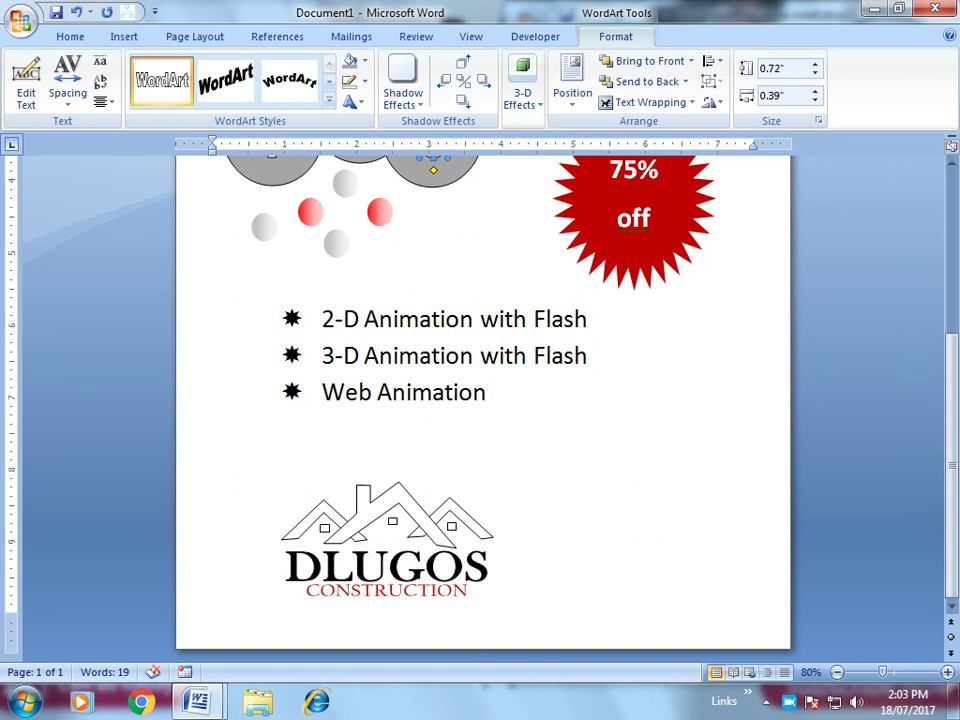
{"action": "scroll", "coordinate": [480, 400], "scroll_direction": "up", "scroll_amount": 5}
Step: Start saving a copy named 'ASD', then cancel without creating the file
{"action": "left_click", "coordinate": [20, 19]}
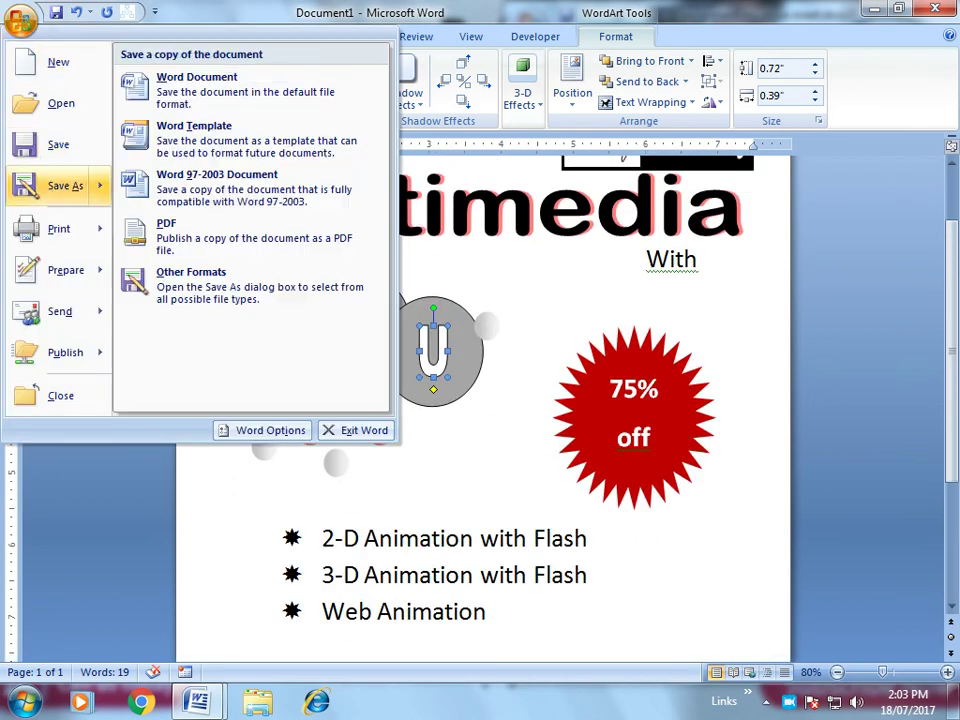
{"action": "left_click", "coordinate": [55, 148]}
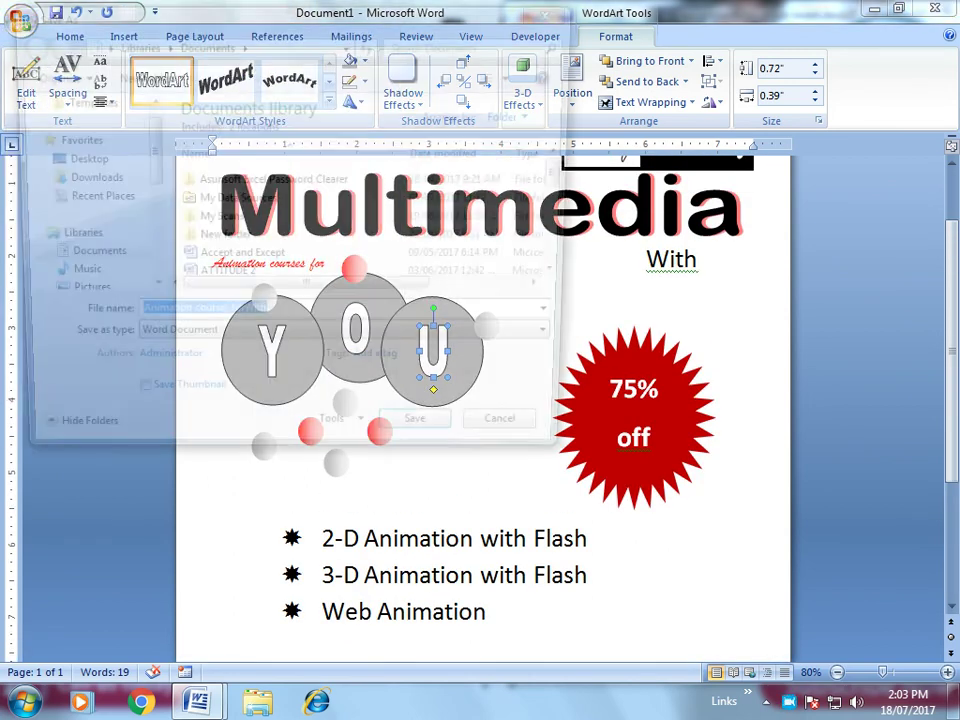
{"action": "type", "text": "ASD"}
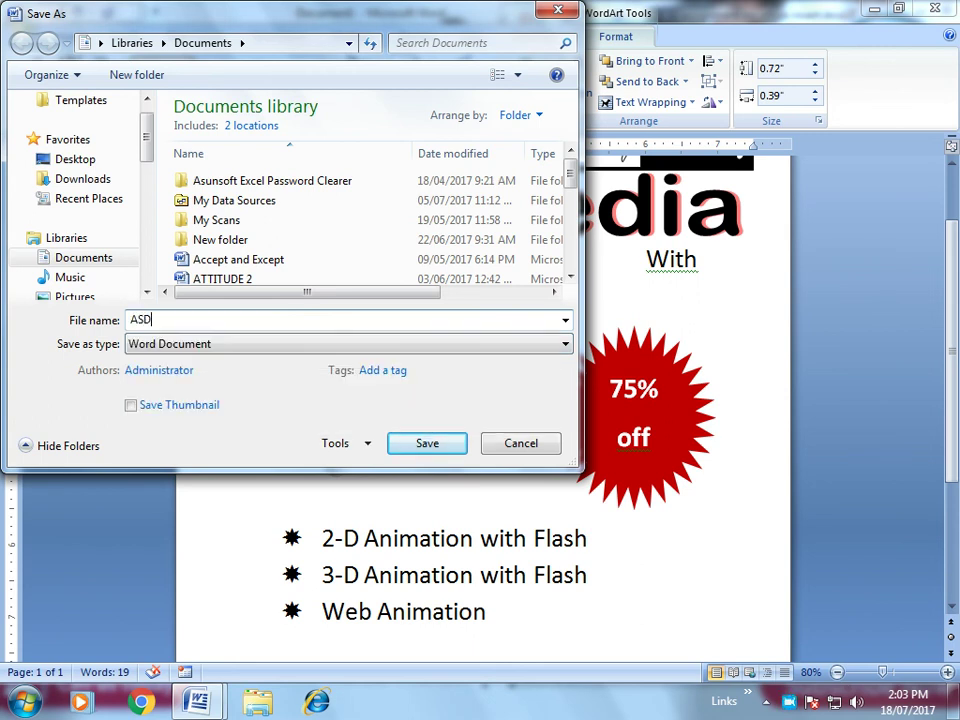
{"action": "left_click", "coordinate": [520, 443]}
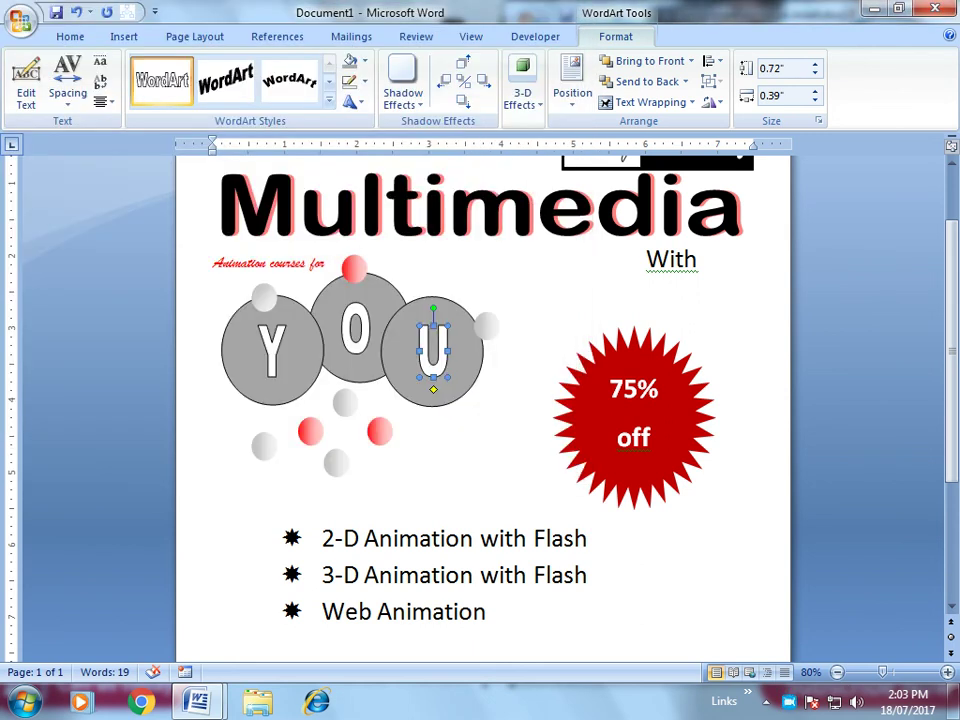
Step: Close the poster without saving and switch to the assignment document window
{"action": "left_click", "coordinate": [934, 8]}
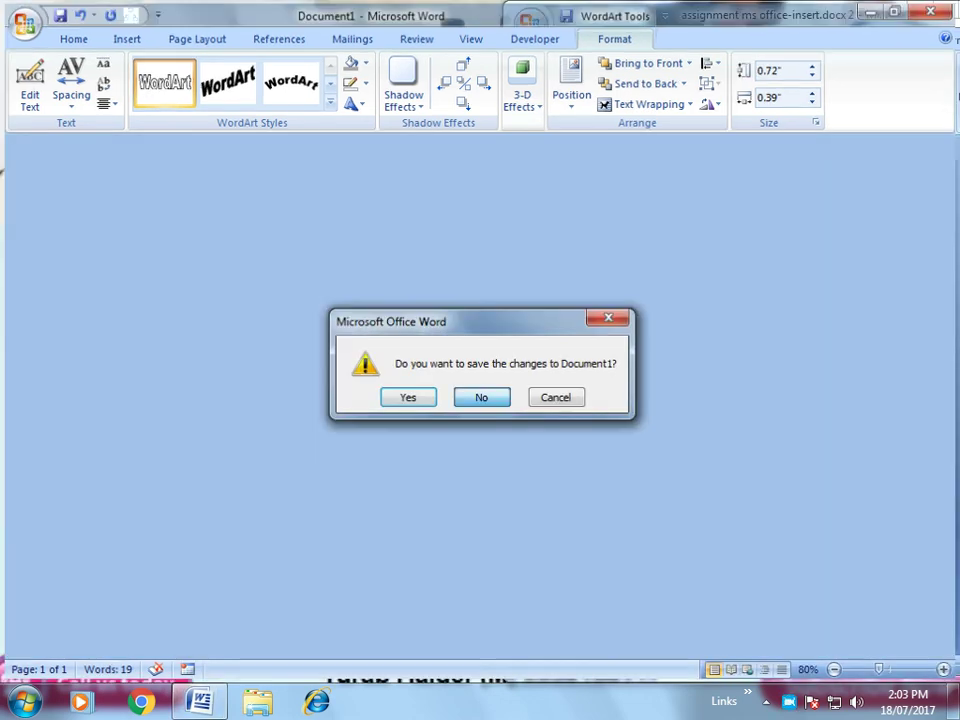
{"action": "key", "text": "n"}
{"action": "key", "text": "alt+F4"}
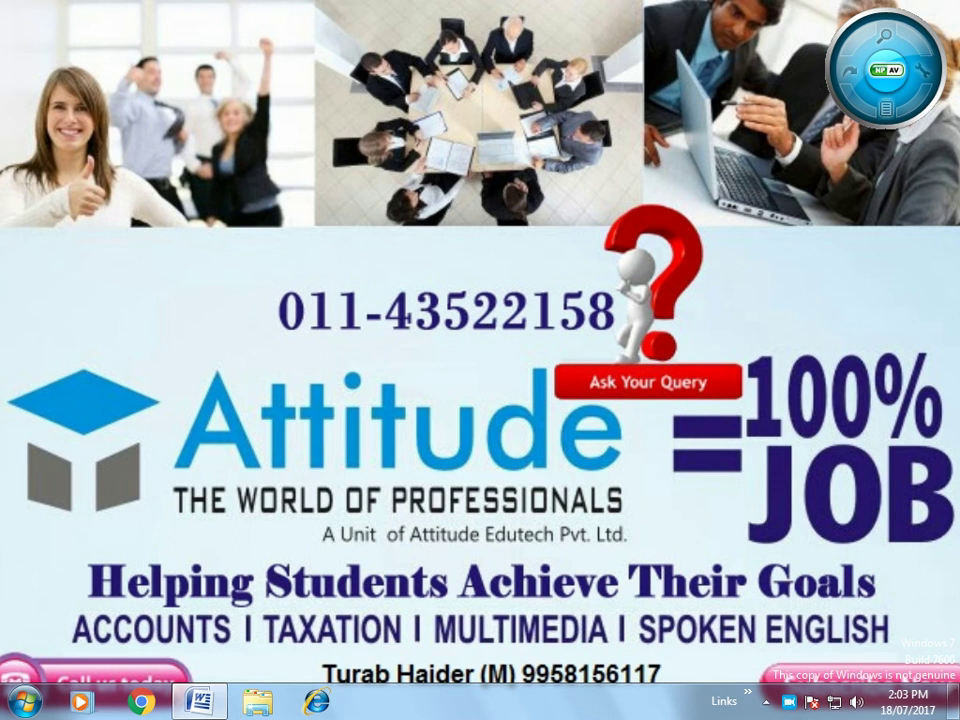
{"action": "key", "text": "alt+Tab"}
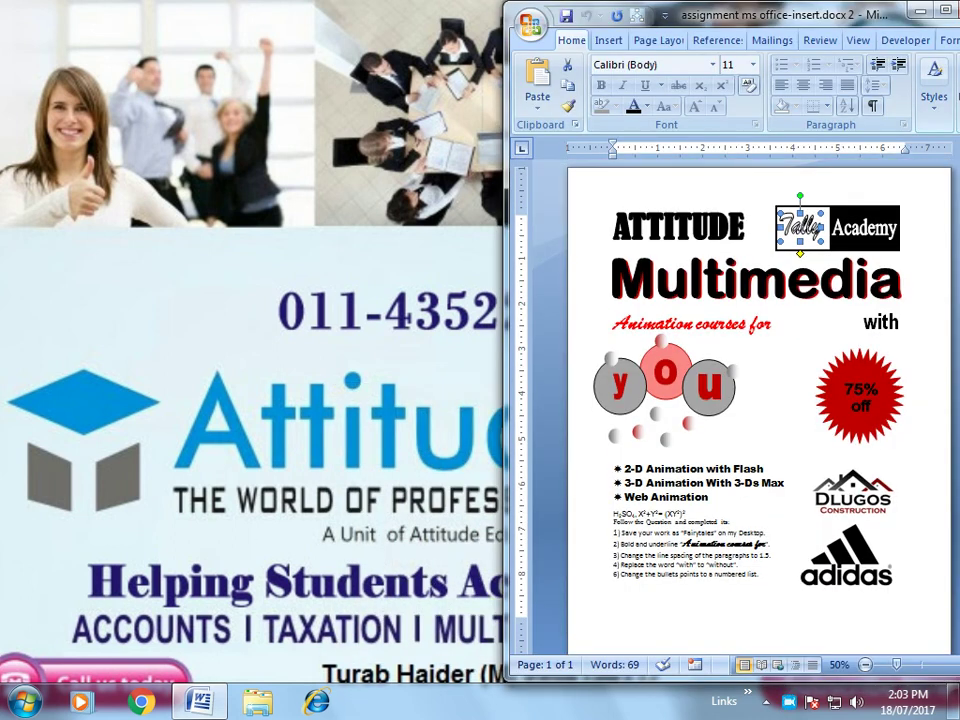
Step: Maximize the assignment ms office-insert.docx 2 window and scroll through the document
{"action": "double_click", "coordinate": [709, 9]}
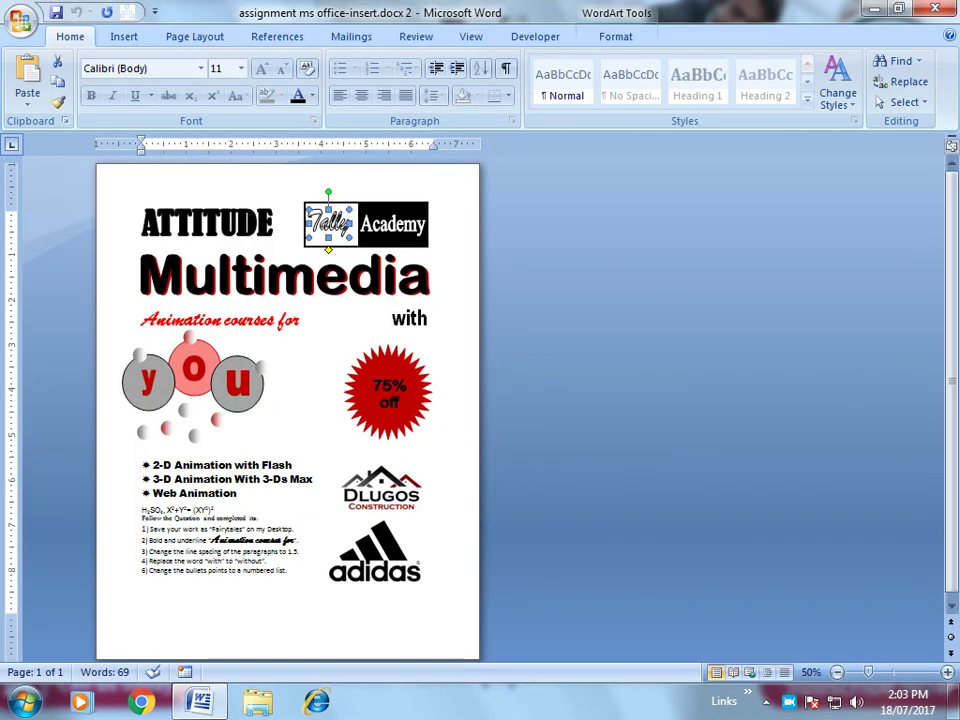
{"action": "scroll", "coordinate": [480, 400], "scroll_direction": "up", "scroll_amount": 6, "text": "ctrl"}
{"action": "scroll", "coordinate": [480, 400], "scroll_direction": "down", "scroll_amount": 5}
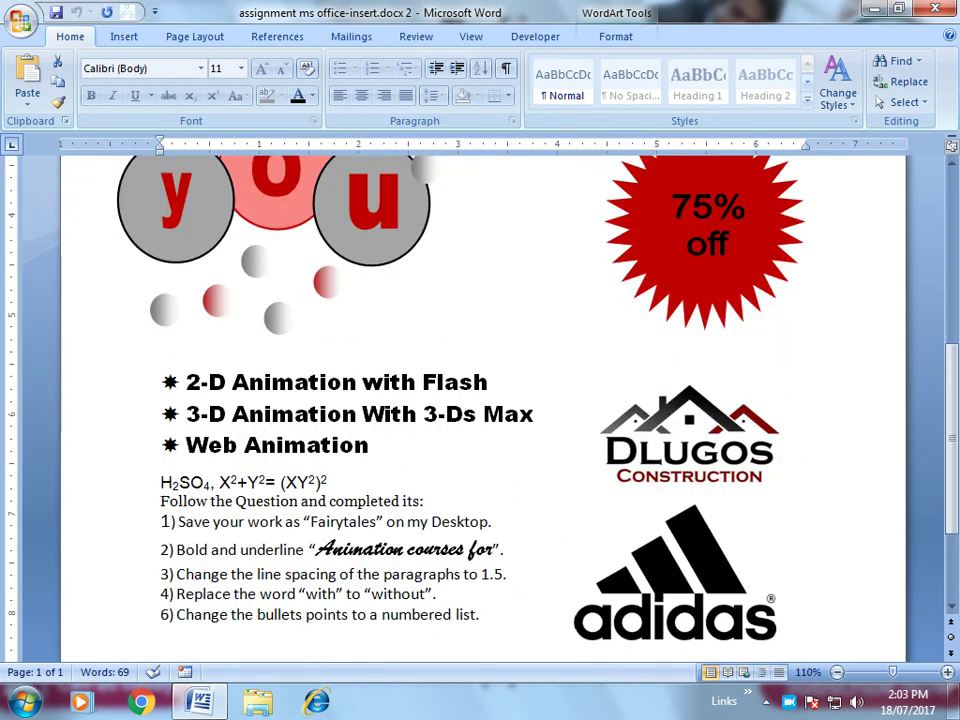
{"action": "scroll", "coordinate": [480, 400], "scroll_direction": "up", "scroll_amount": 5}
{"action": "scroll", "coordinate": [480, 400], "scroll_direction": "up", "scroll_amount": 2, "text": "ctrl"}
{"action": "scroll", "coordinate": [480, 400], "scroll_direction": "down", "scroll_amount": 5}
{"action": "scroll", "coordinate": [480, 400], "scroll_direction": "down", "scroll_amount": 2}
{"action": "scroll", "coordinate": [480, 400], "scroll_direction": "left", "scroll_amount": 3}
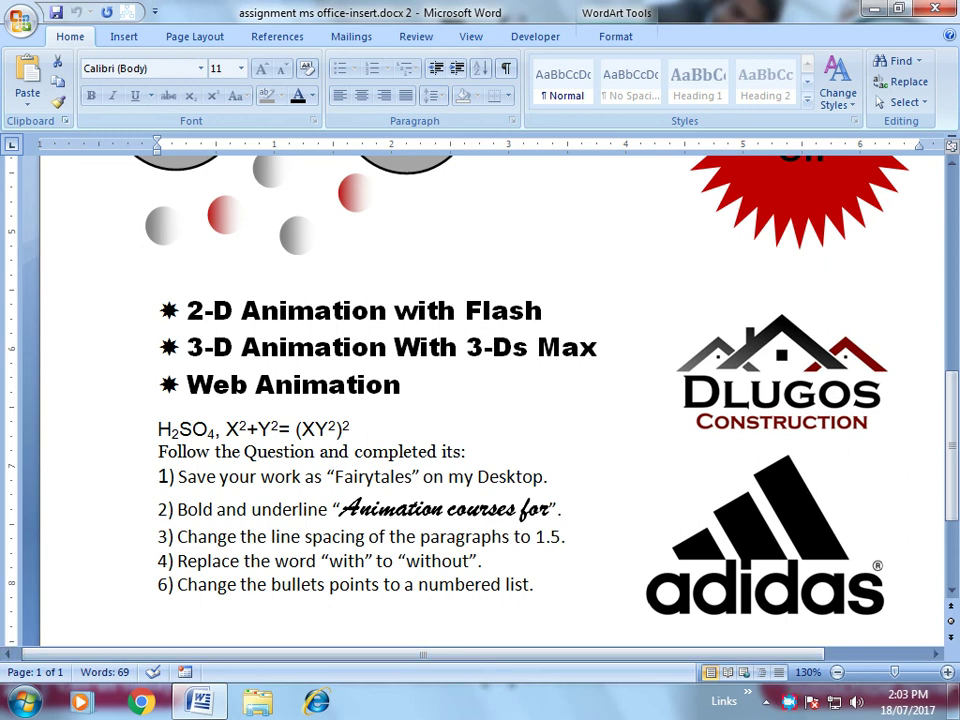
Step: Save the document as assignment ms office-insert.docx 2 on the Desktop
{"action": "left_click", "coordinate": [20, 20]}
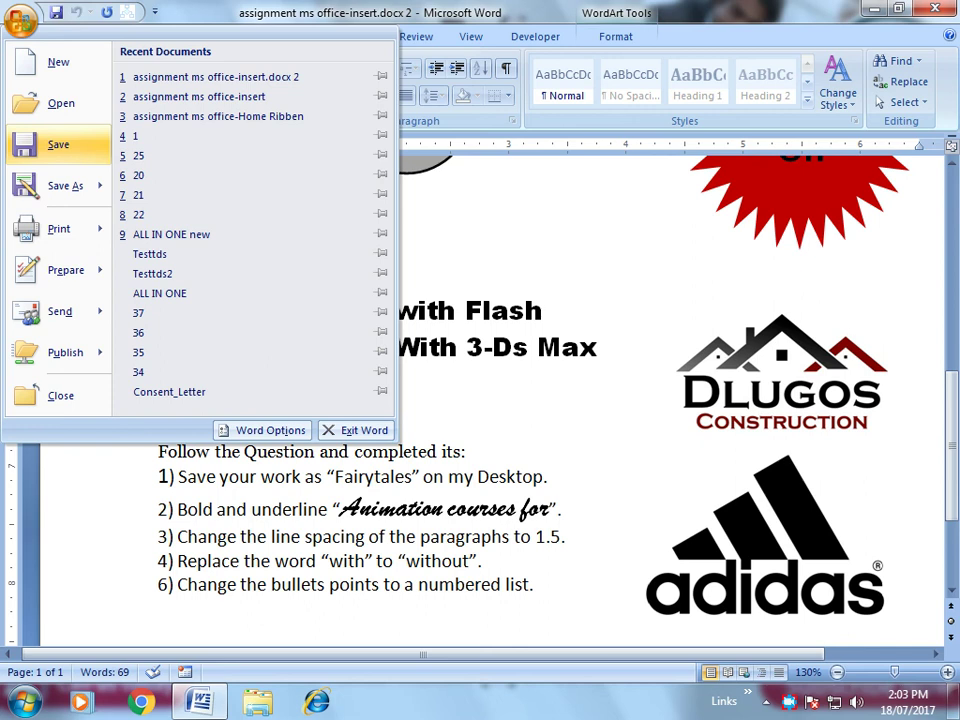
{"action": "left_click", "coordinate": [20, 20]}
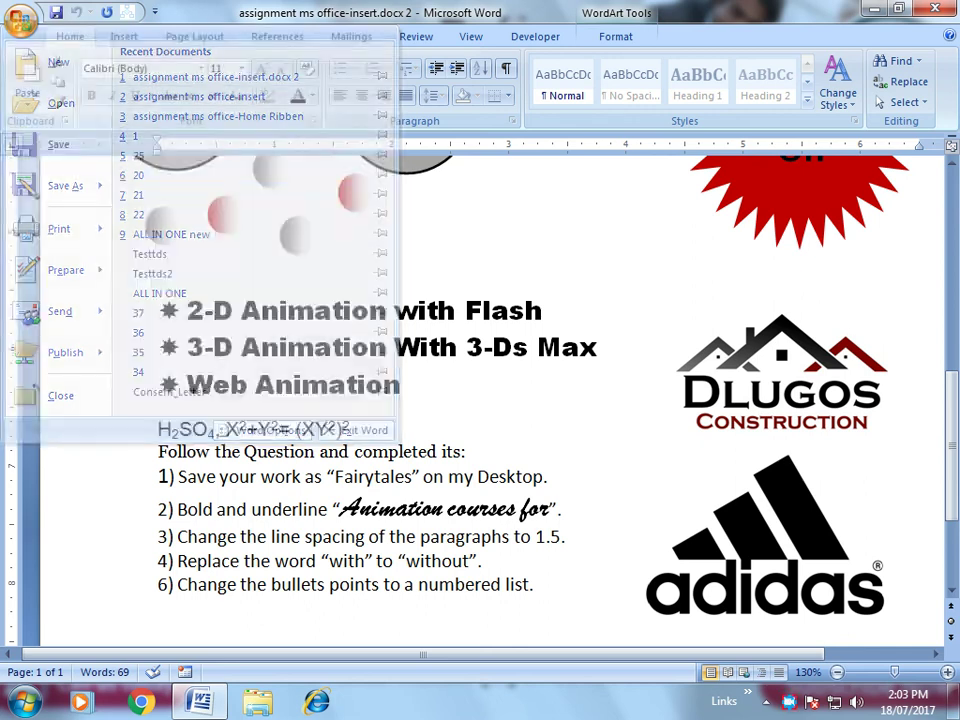
{"action": "left_click", "coordinate": [20, 20]}
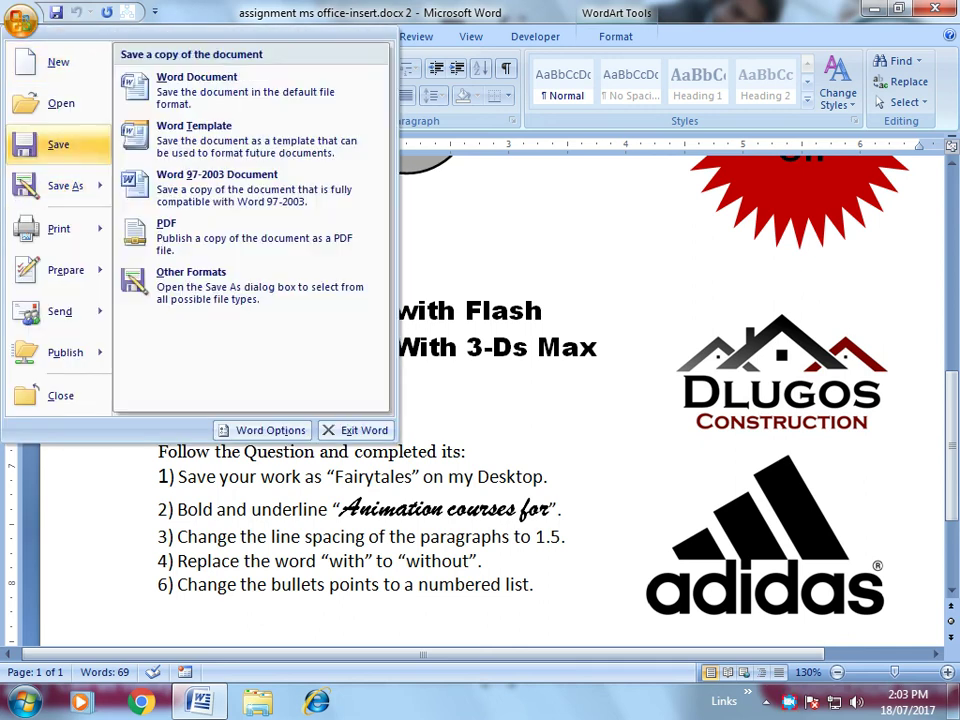
{"action": "left_click", "coordinate": [45, 144]}
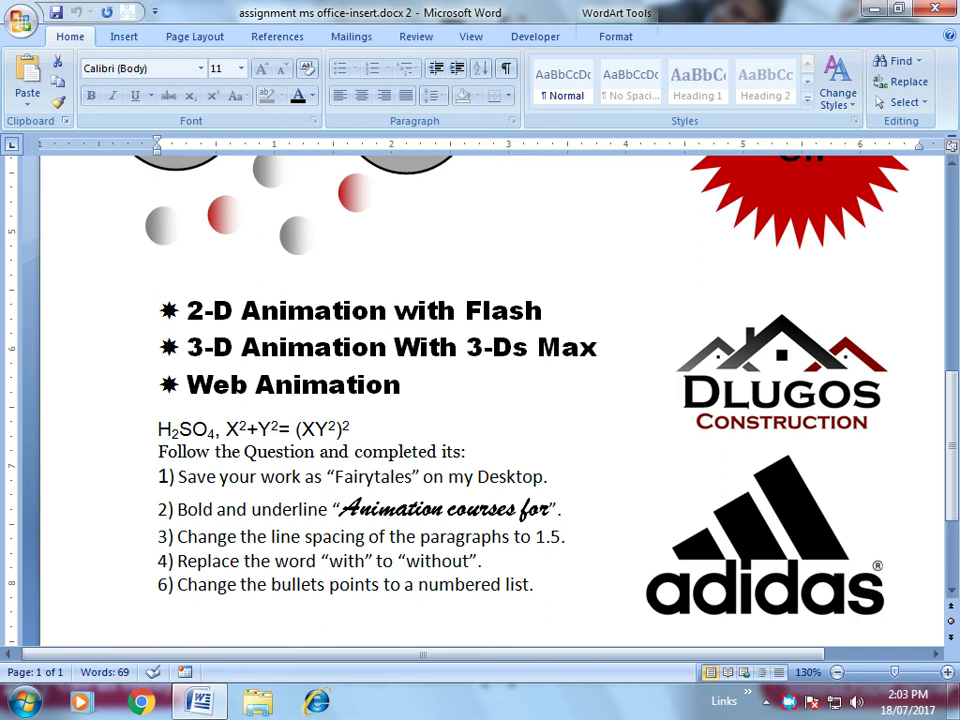
{"action": "left_click", "coordinate": [20, 20]}
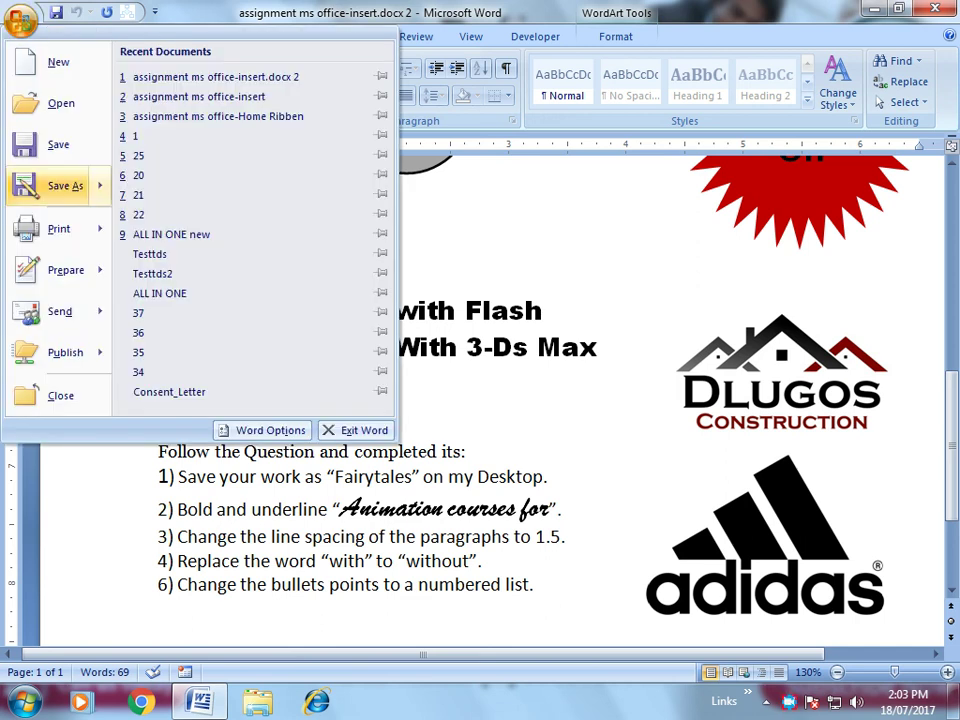
{"action": "left_click", "coordinate": [20, 20]}
{"action": "left_click", "coordinate": [60, 185]}
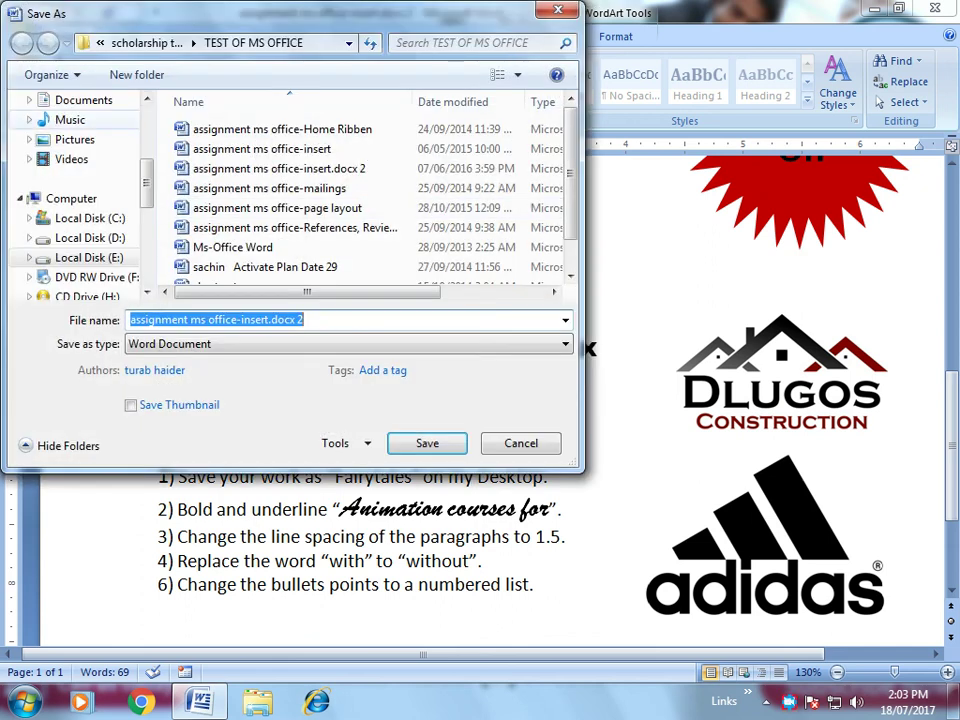
{"action": "scroll", "coordinate": [75, 190], "scroll_direction": "up", "scroll_amount": 3}
{"action": "left_click", "coordinate": [75, 187]}
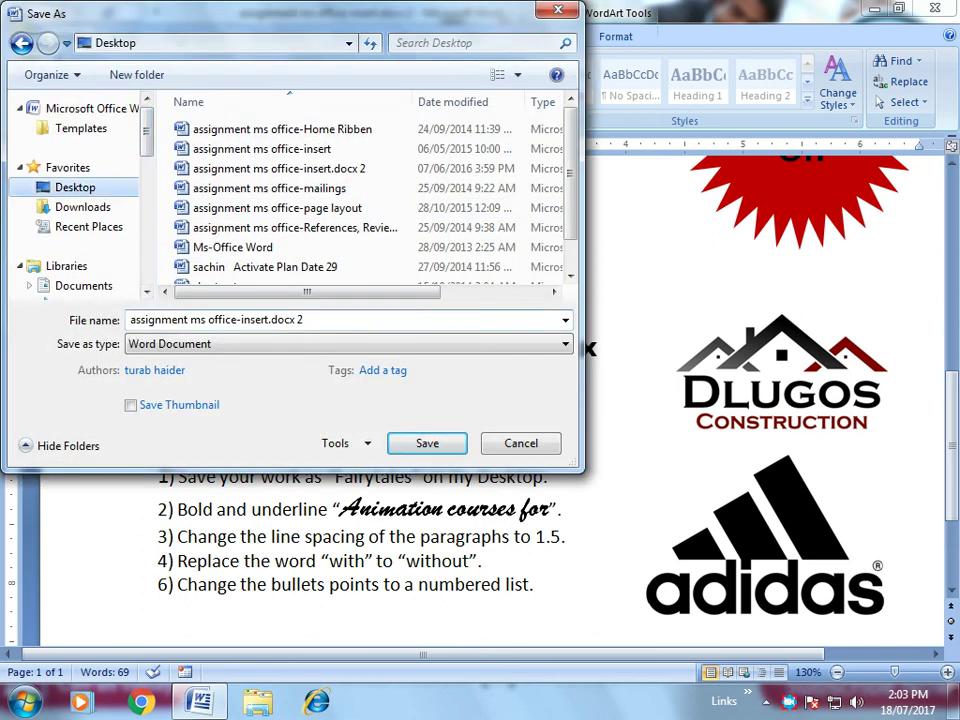
{"action": "key", "text": "Return"}
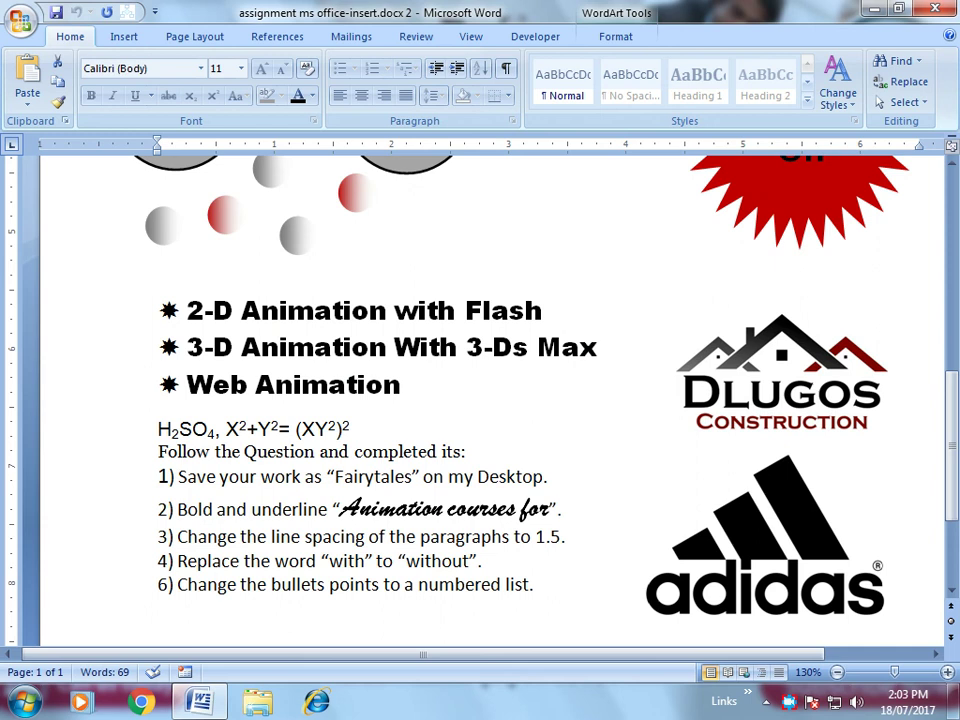
{"action": "scroll", "coordinate": [490, 400], "scroll_direction": "up", "scroll_amount": 2}
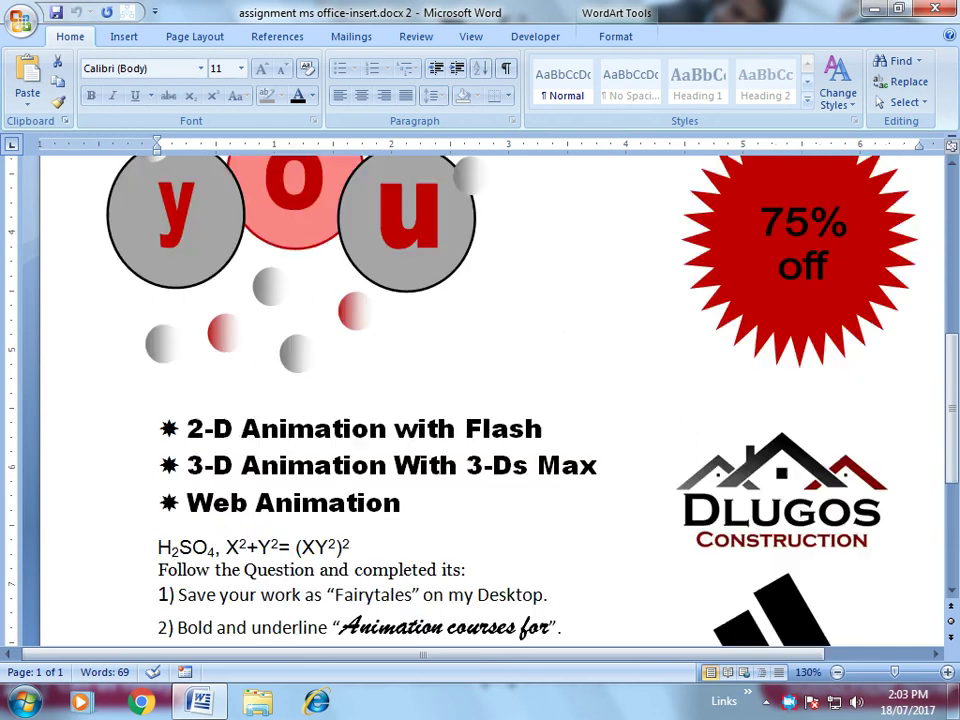
{"action": "scroll", "coordinate": [490, 400], "scroll_direction": "up", "scroll_amount": 3}
{"action": "left_click_drag", "start_coordinate": [157, 230], "coordinate": [568, 230]}
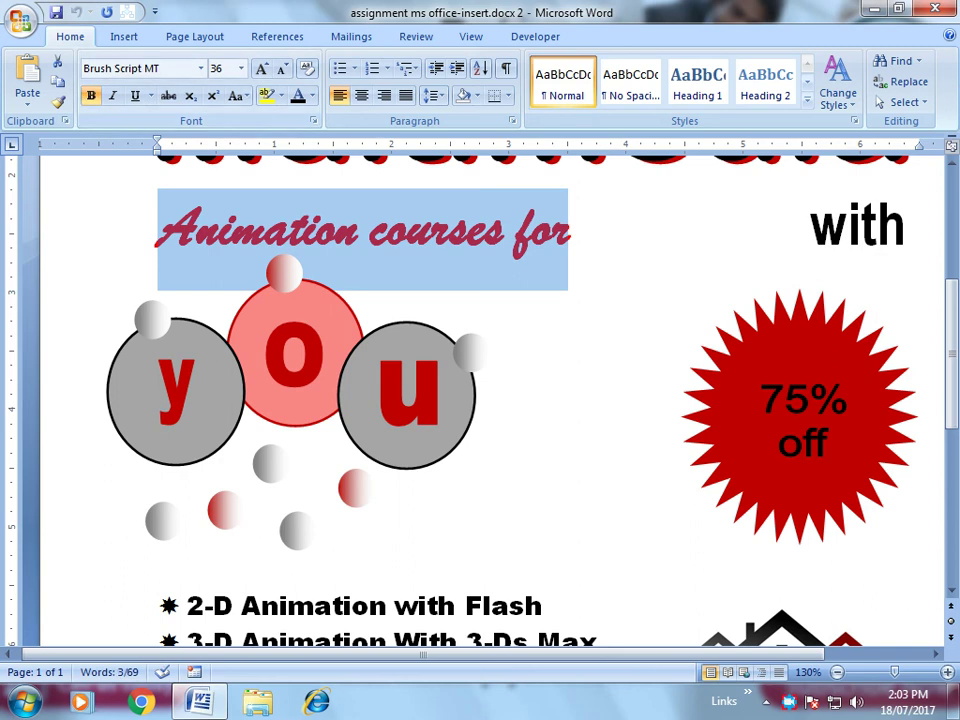
{"action": "scroll", "coordinate": [490, 400], "scroll_direction": "down", "scroll_amount": 5}
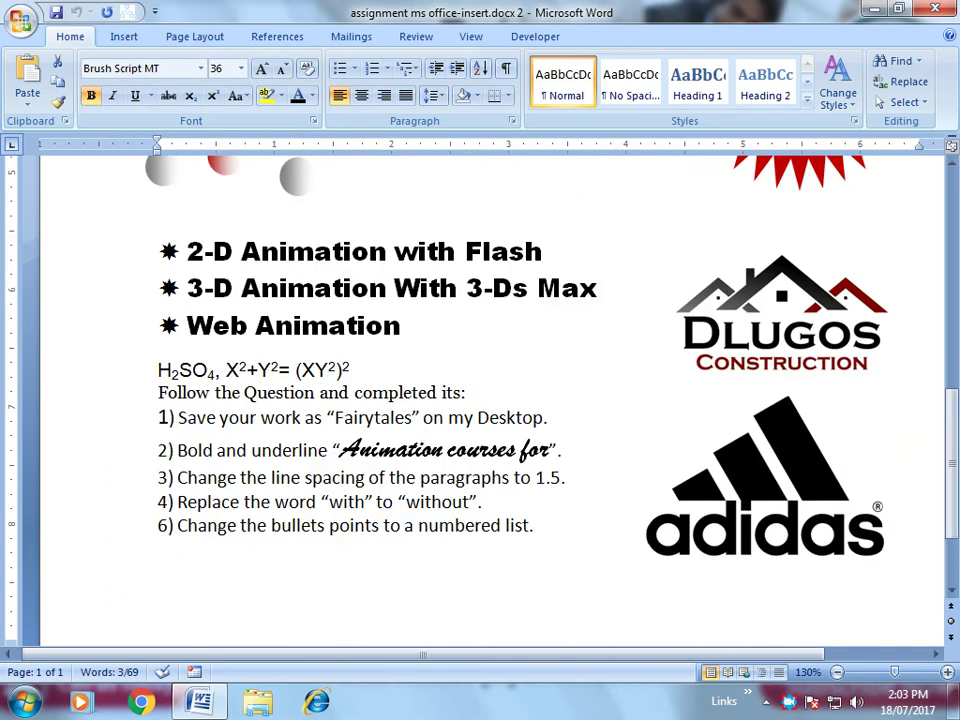
{"action": "scroll", "coordinate": [490, 400], "scroll_direction": "up", "scroll_amount": 5}
{"action": "scroll", "coordinate": [490, 400], "scroll_direction": "up", "scroll_amount": 1}
{"action": "scroll", "coordinate": [490, 400], "scroll_direction": "up", "scroll_amount": 2}
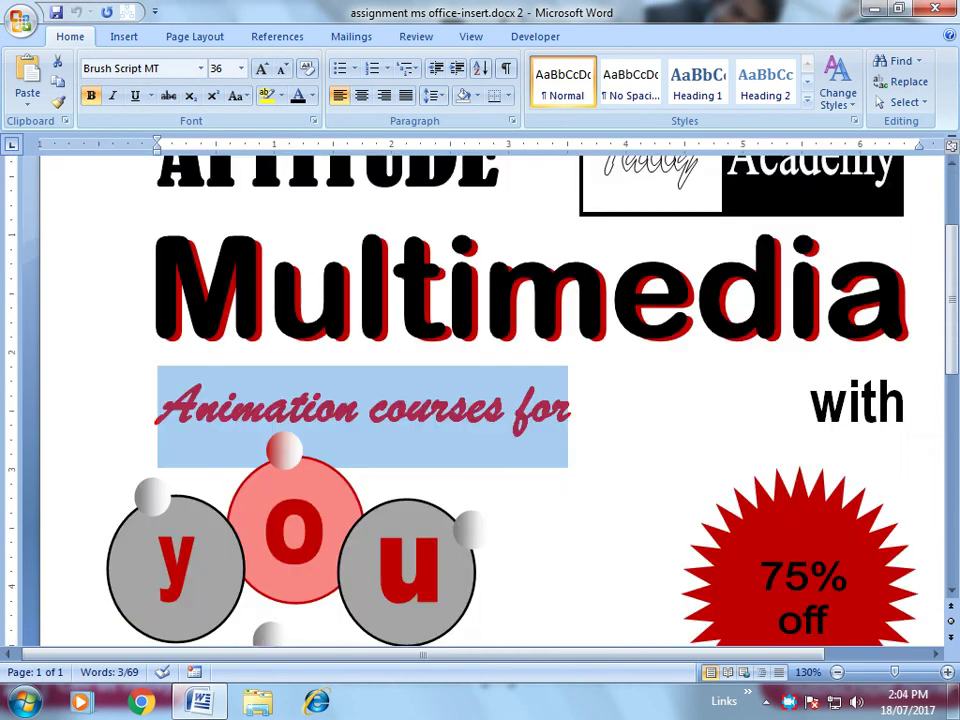
{"action": "scroll", "coordinate": [490, 400], "scroll_direction": "down", "scroll_amount": 5}
{"action": "left_click_drag", "start_coordinate": [410, 503], "coordinate": [187, 428]}
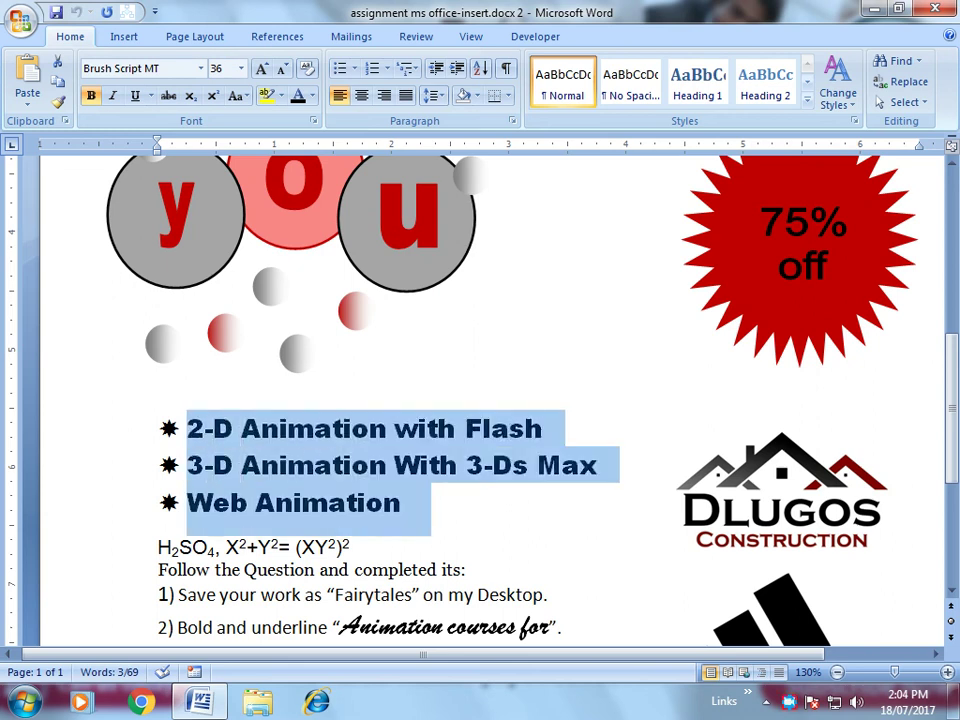
{"action": "left_click", "coordinate": [434, 95]}
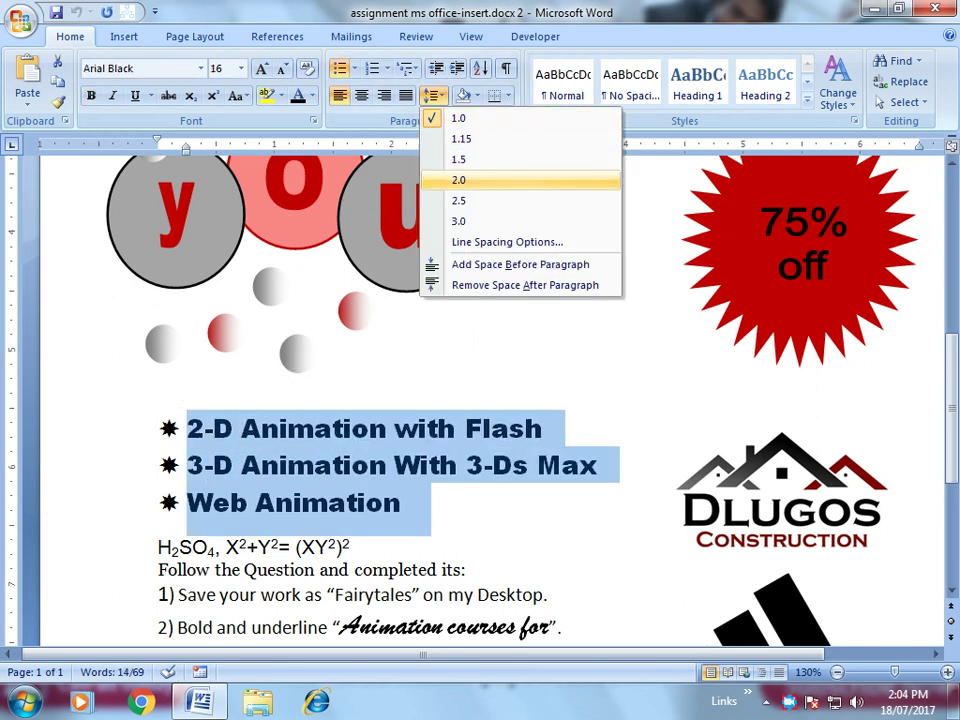
{"action": "key", "text": "Escape"}
{"action": "scroll", "coordinate": [490, 400], "scroll_direction": "down", "scroll_amount": 3}
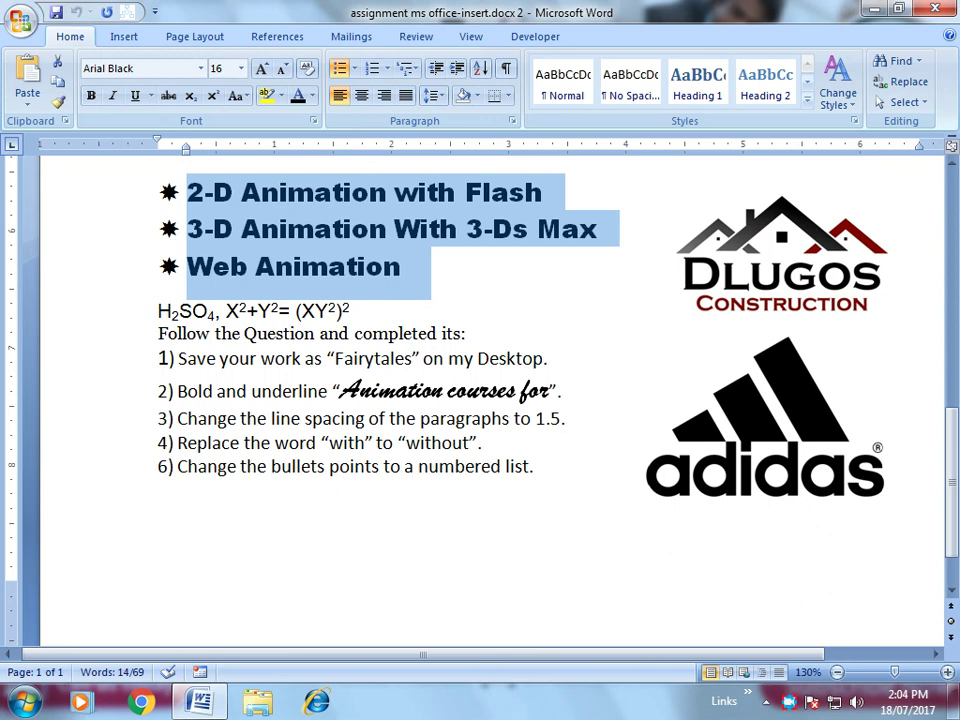
{"action": "scroll", "coordinate": [490, 400], "scroll_direction": "up", "scroll_amount": 1}
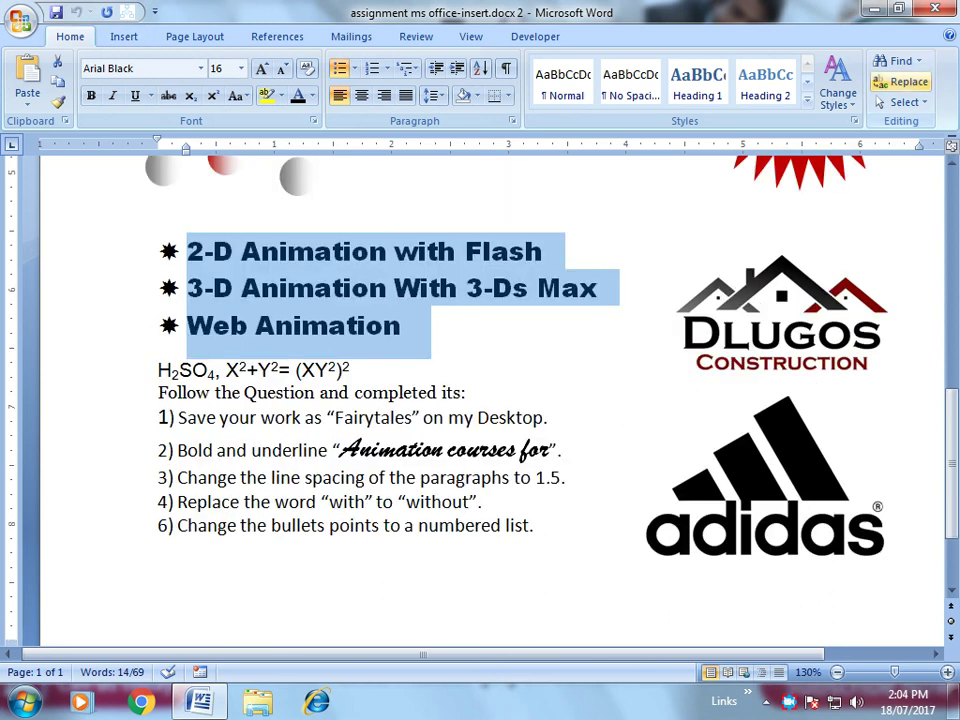
{"action": "left_click", "coordinate": [903, 81]}
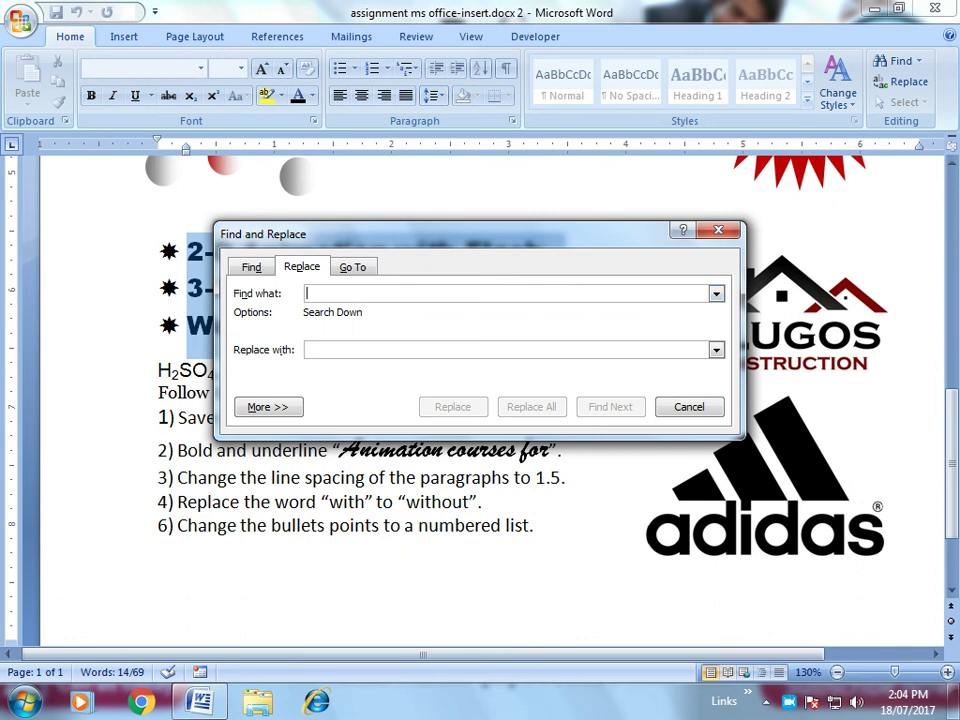
Step: Cancel Find and Replace and number the three course bullet lines 1–3
{"action": "key", "text": "Escape"}
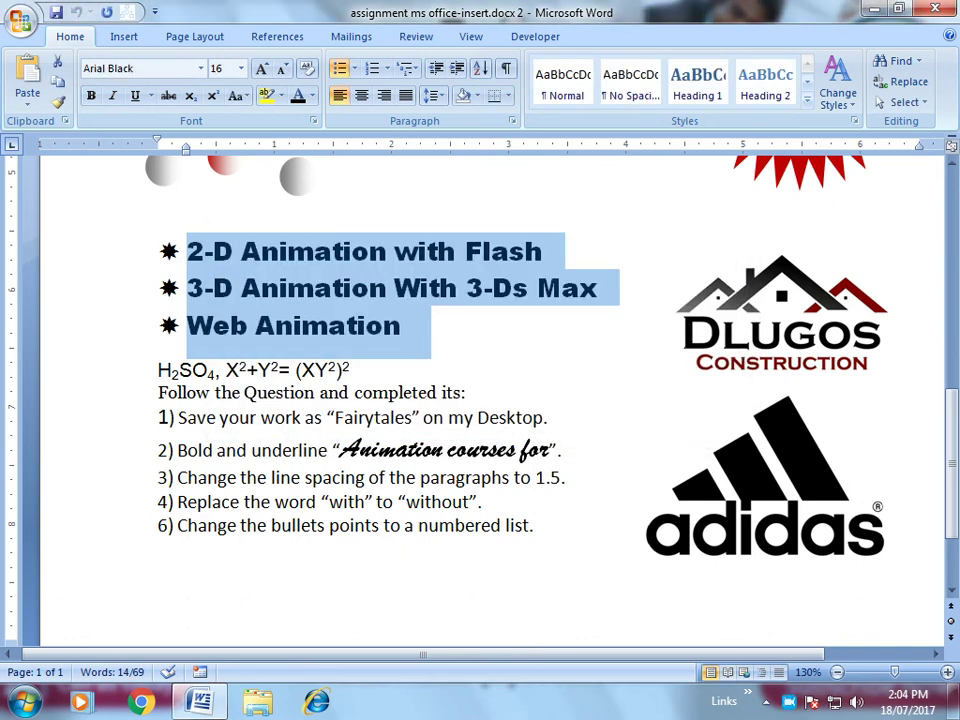
{"action": "left_click_drag", "start_coordinate": [408, 325], "coordinate": [186, 251]}
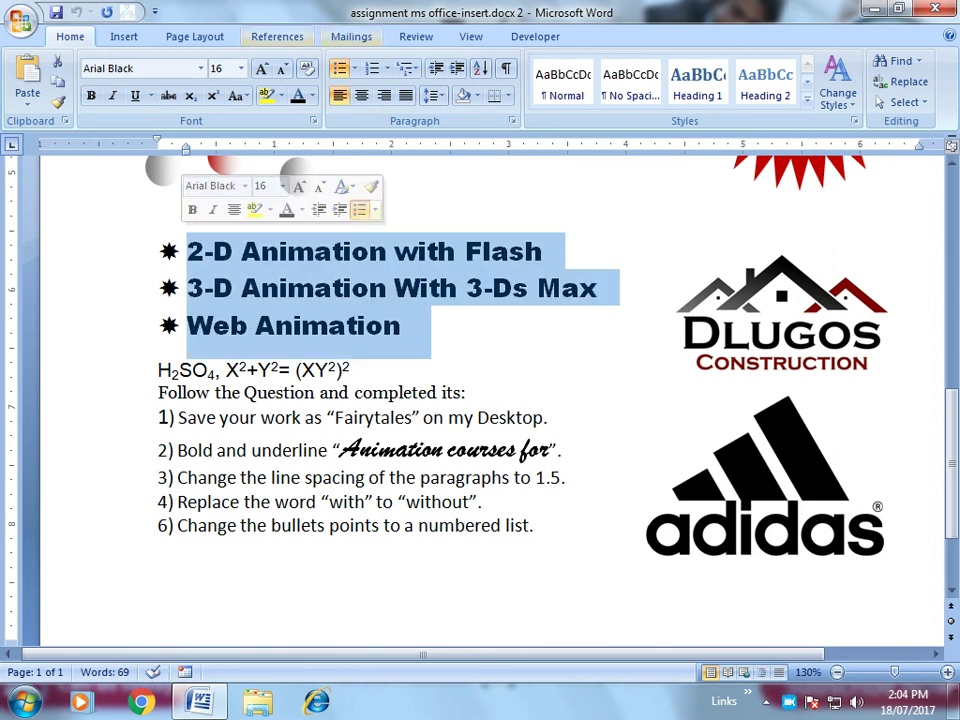
{"action": "left_click", "coordinate": [368, 68]}
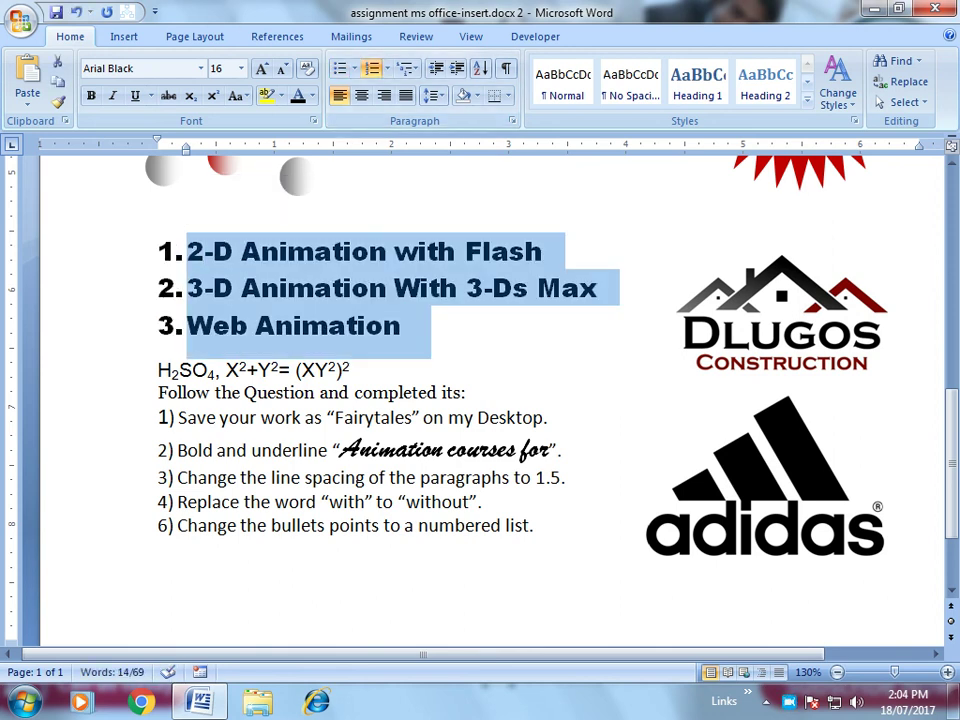
{"action": "left_click", "coordinate": [352, 369]}
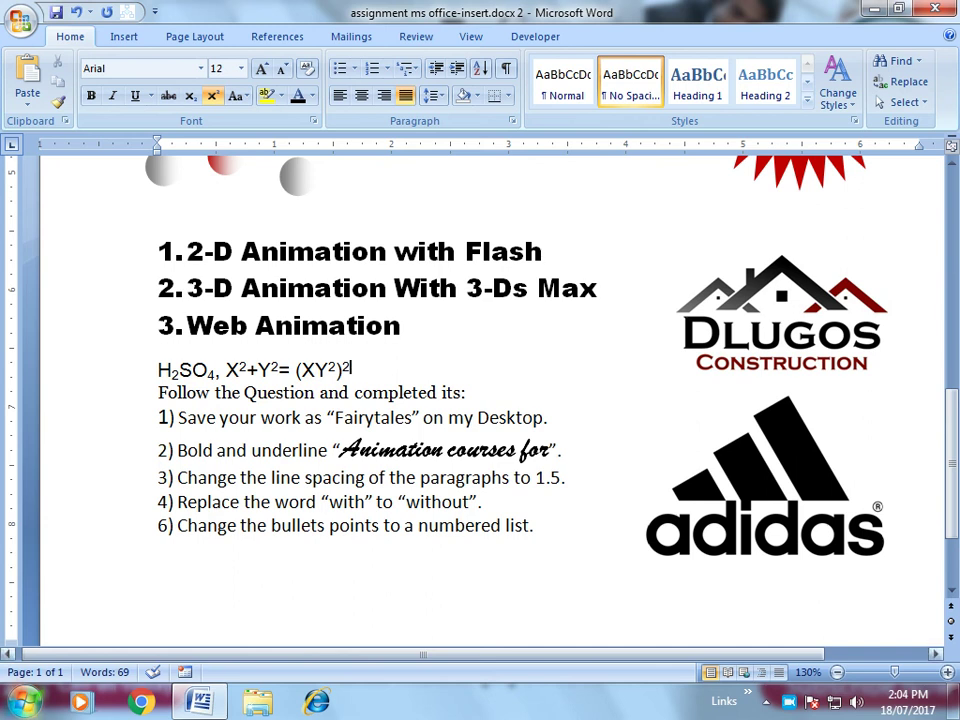
{"action": "scroll", "coordinate": [490, 400], "scroll_direction": "up", "scroll_amount": 5}
{"action": "scroll", "coordinate": [490, 400], "scroll_direction": "up", "scroll_amount": 5}
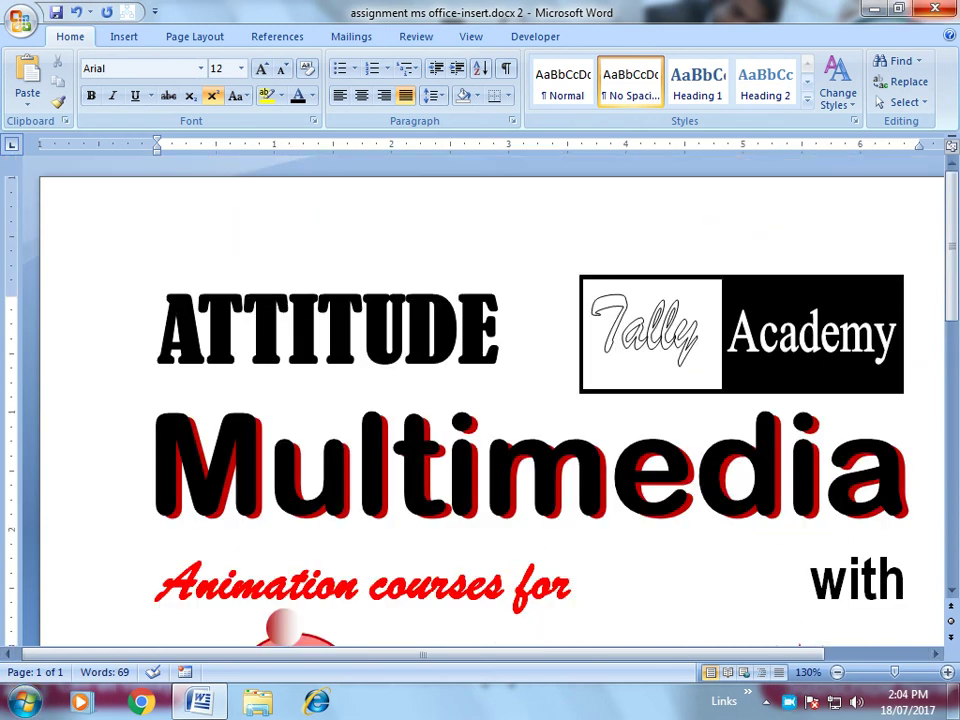
Step: Exit Word without saving and refresh the desktop
{"action": "key", "text": "alt+F4"}
{"action": "key", "text": "n"}
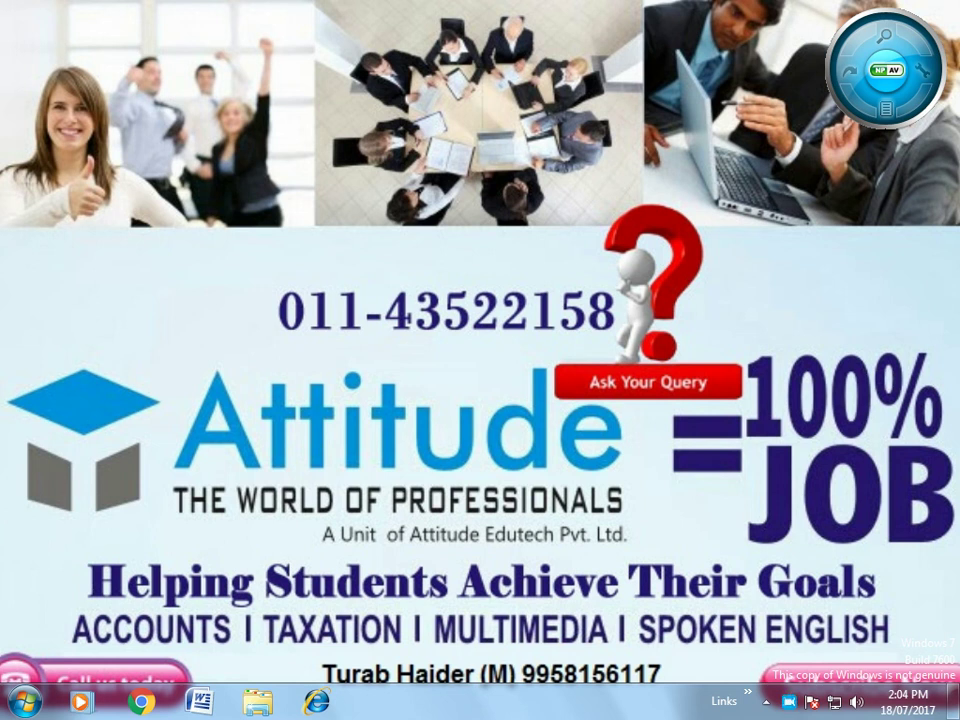
{"action": "right_click", "coordinate": [445, 235]}
{"action": "left_click", "coordinate": [480, 287]}
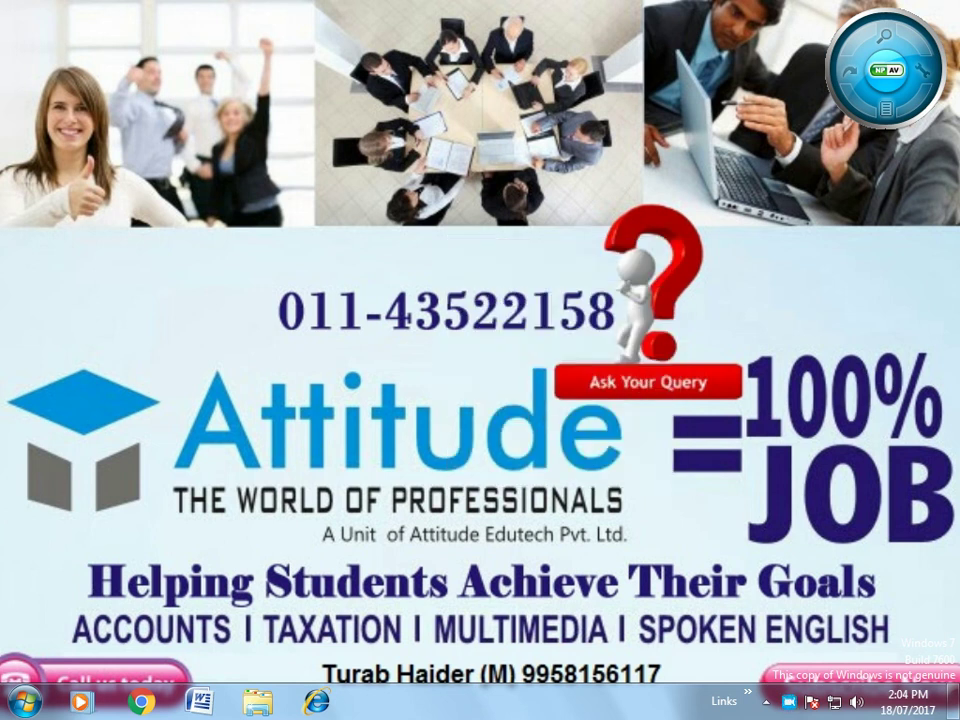